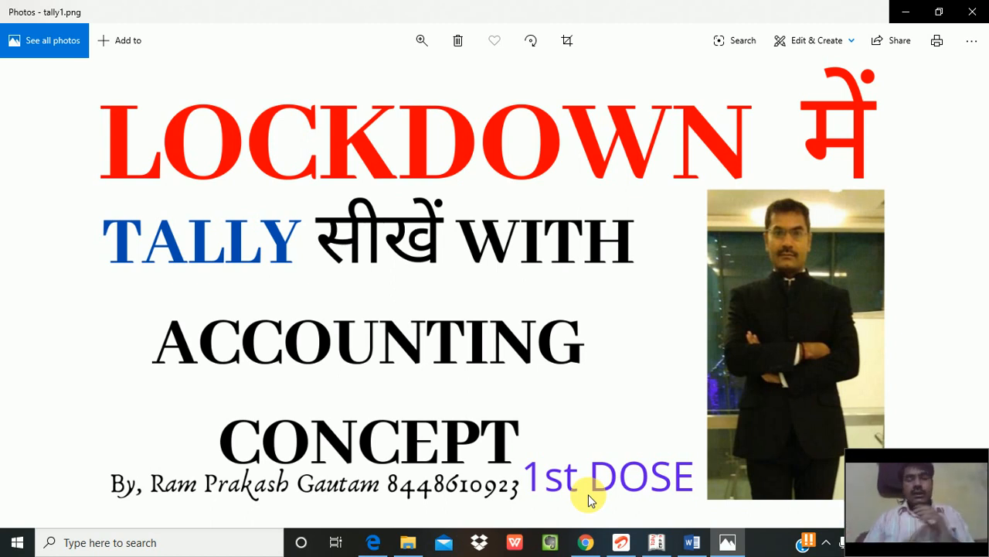
Step: Switch from the Photos viewer to the Tally.ERP 9 window
left_click(661, 542)
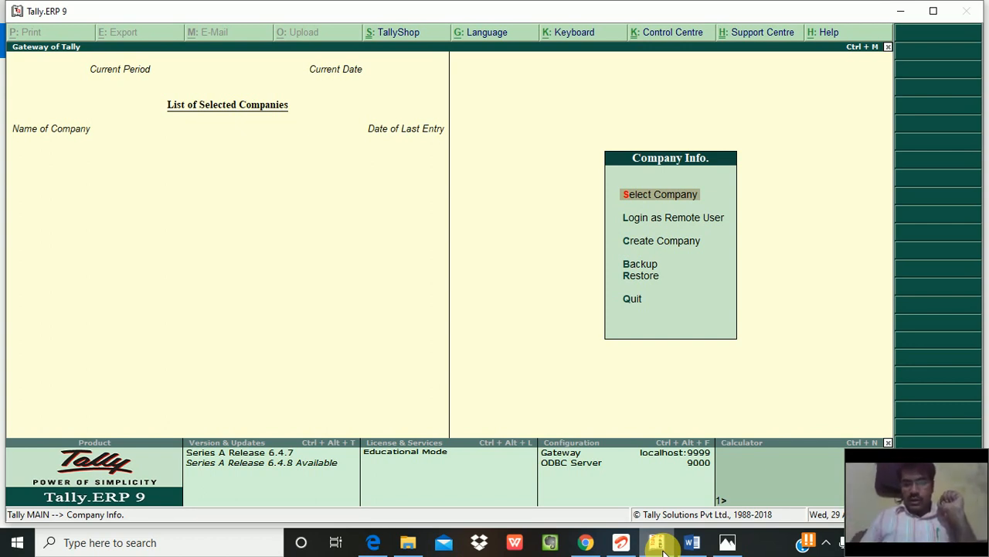
Step: Start a new company from the Gateway of Tally's Create Company option
key("Down")
key("Down")
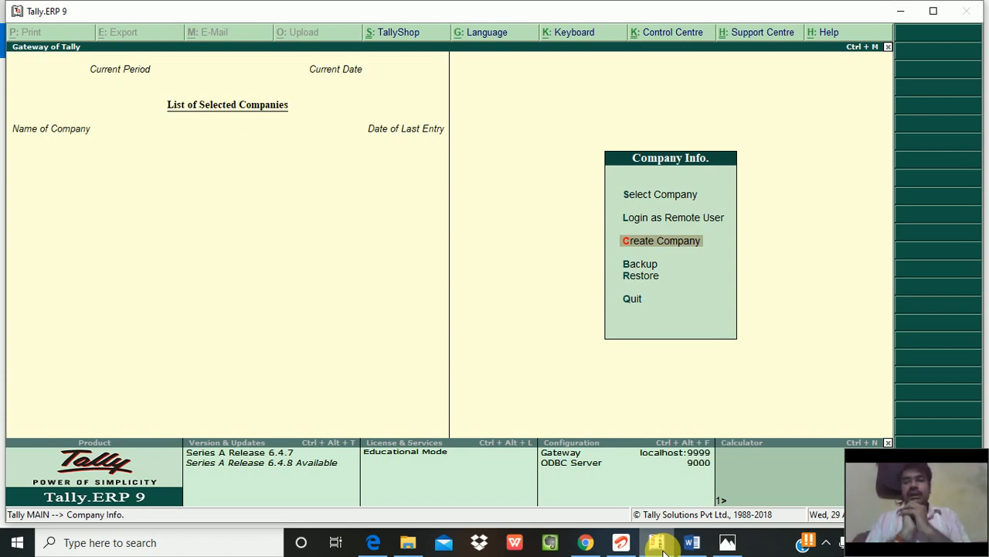
key("Return")
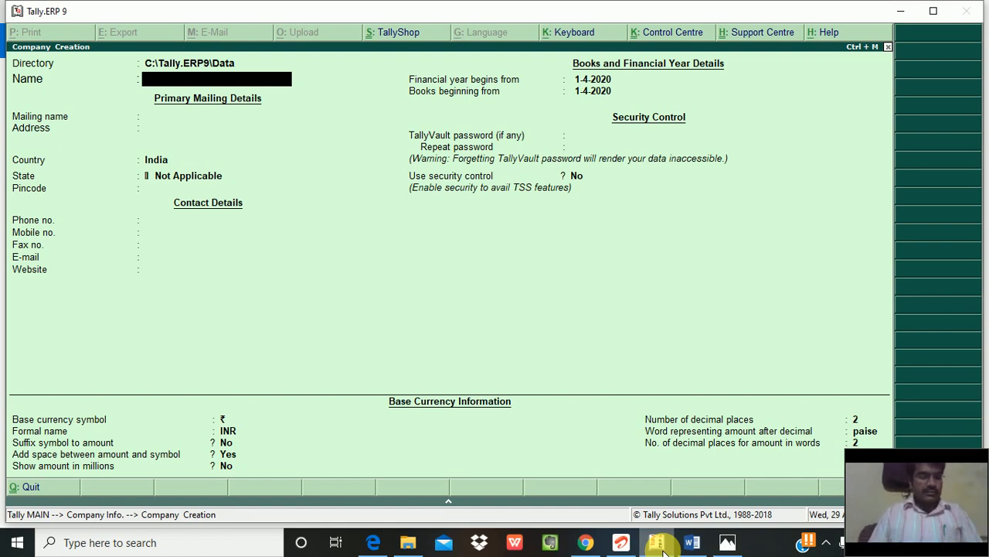
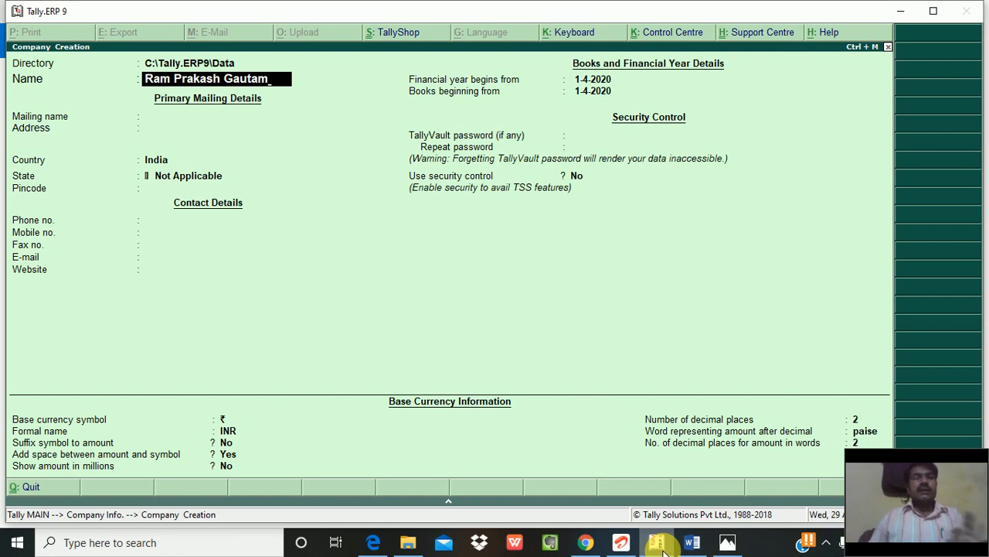
Step: Enter the company name and address, keep the mailing name, and set state Uttar Pradesh and the pincode
key("Return")
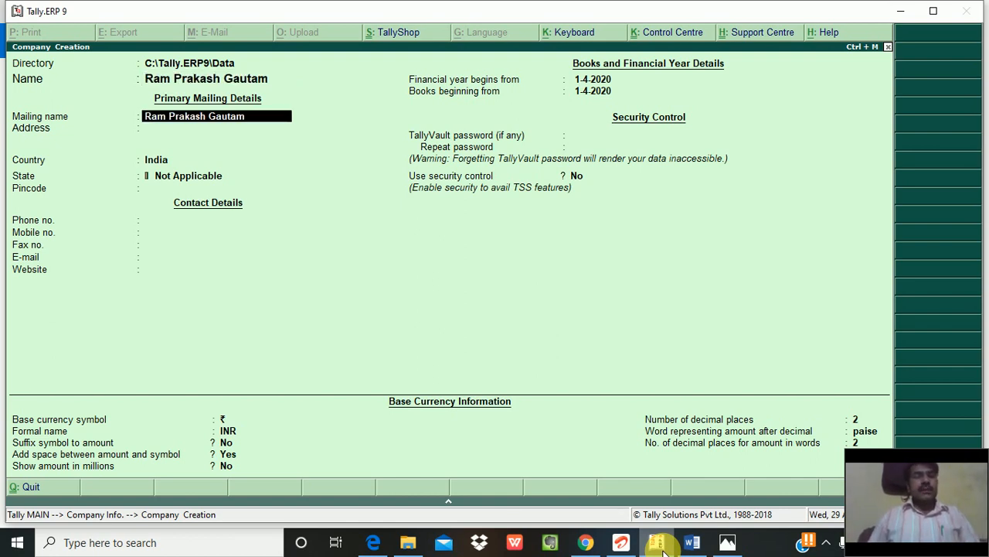
key("Return")
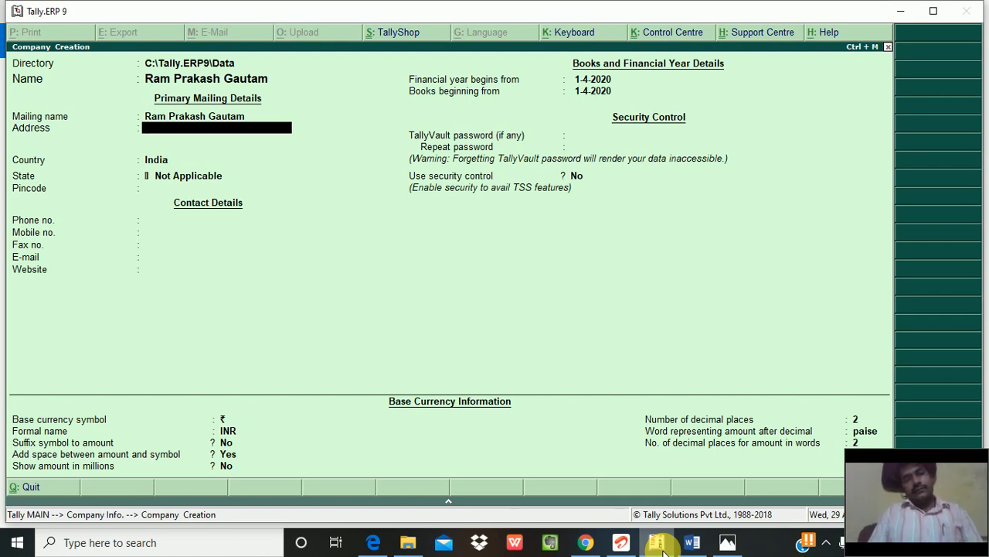
type("Noida")
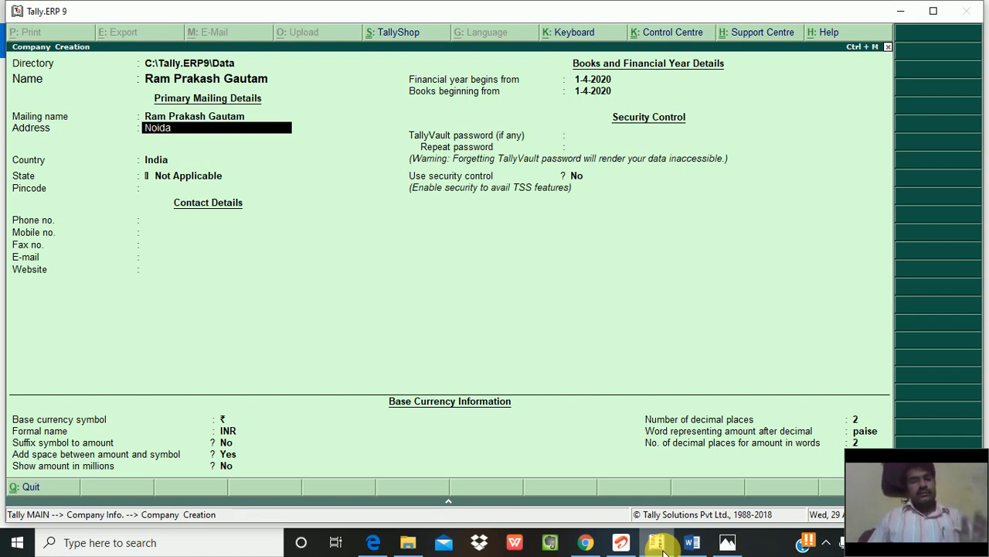
key("Return")
key("Return")
key("Return")
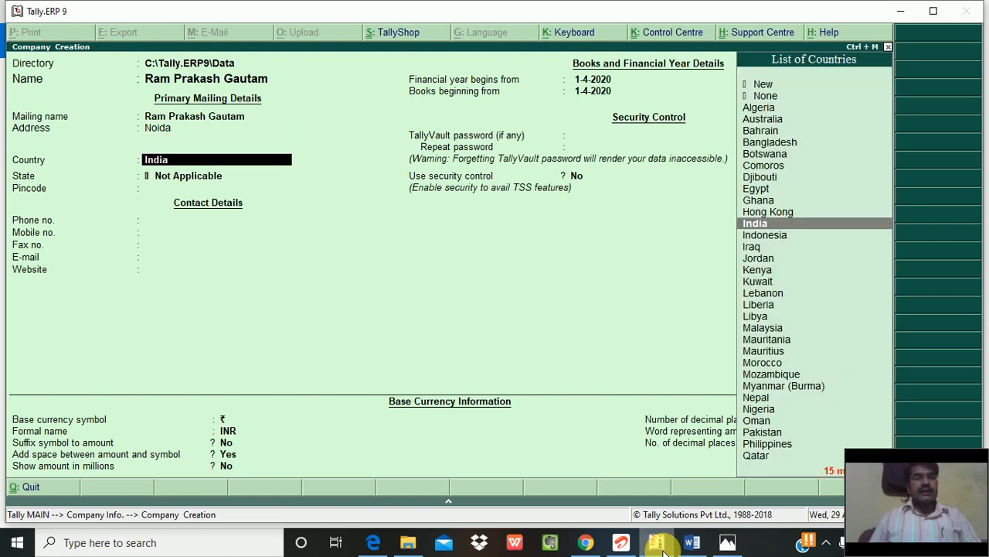
type("Ut")
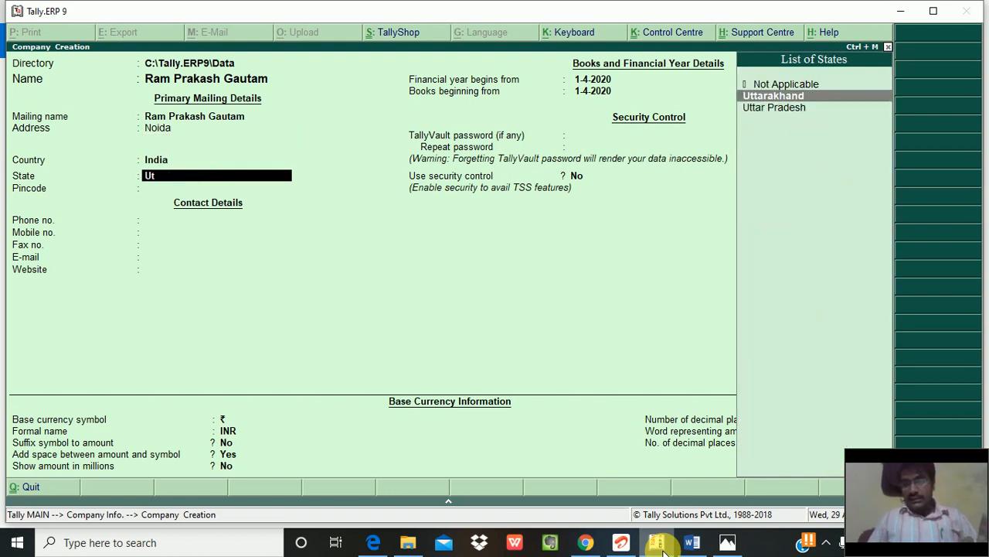
key("Down")
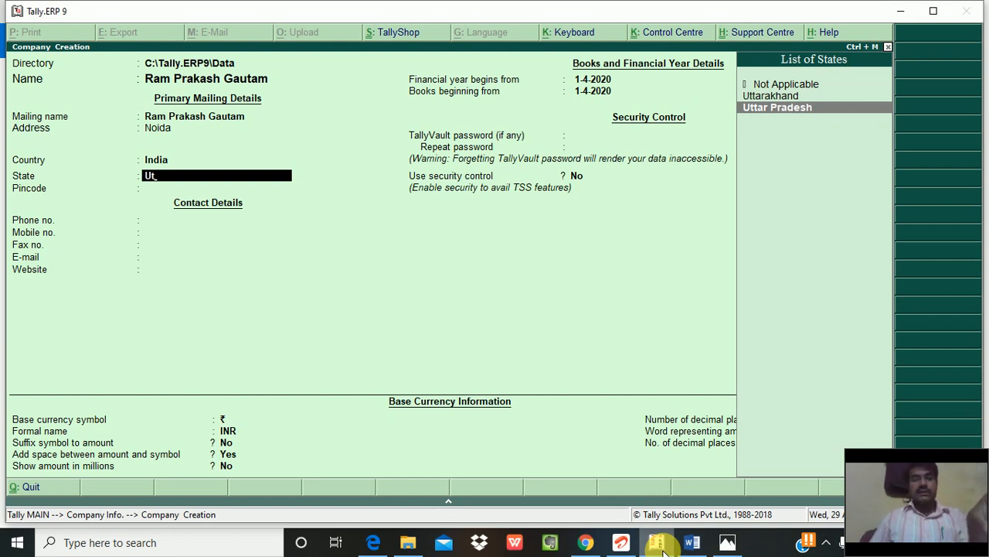
key("Return")
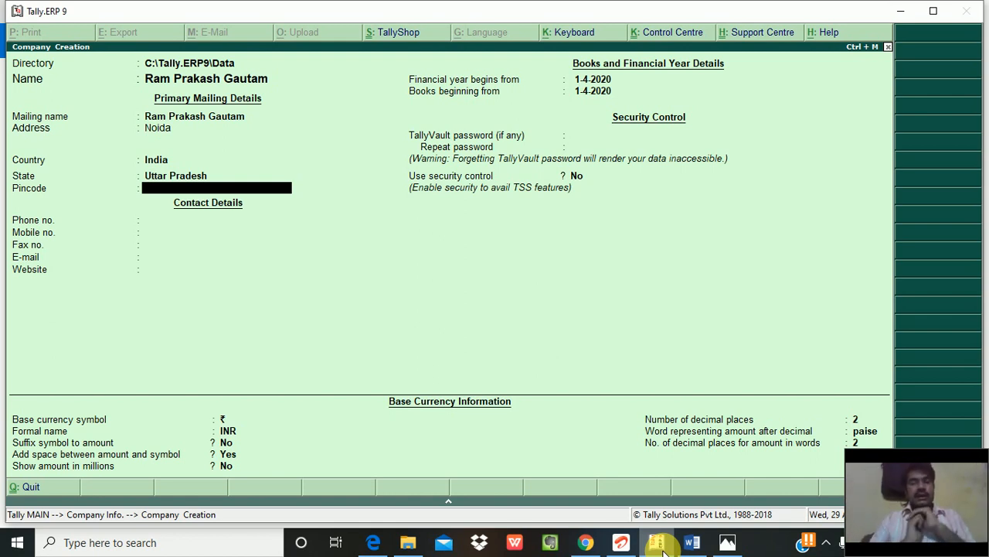
type("201301")
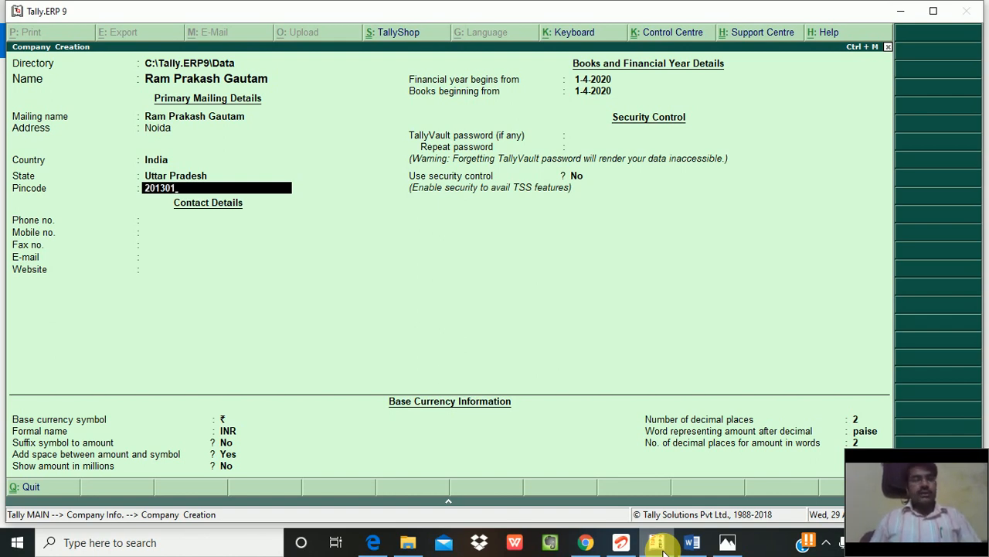
key("Return")
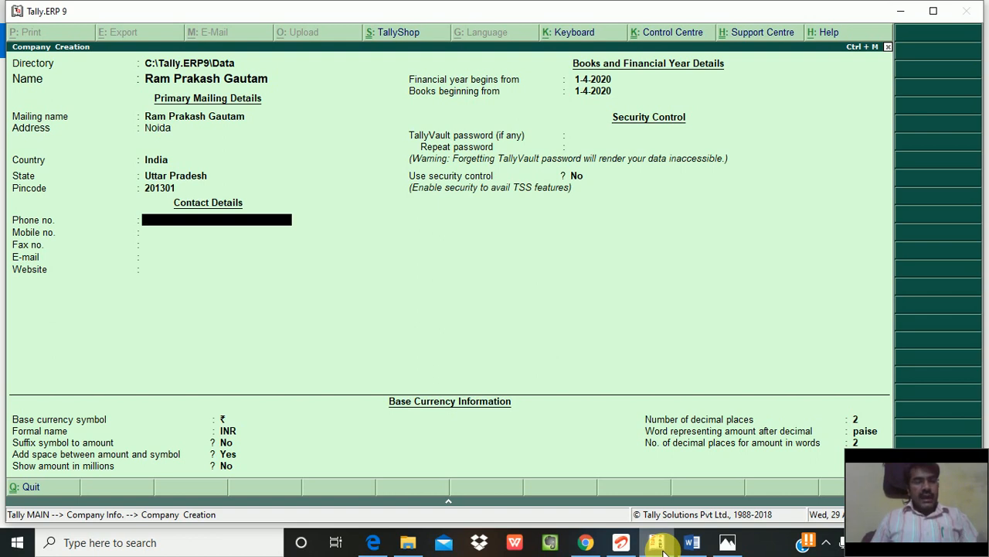
Step: Fill in the company's mobile number and e-mail, leaving phone, fax and website blank
key("Return")
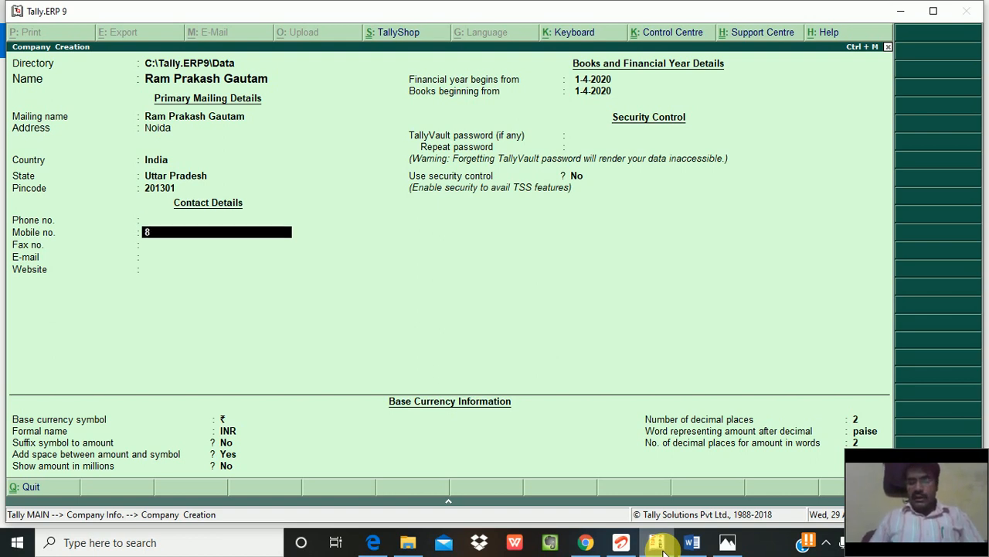
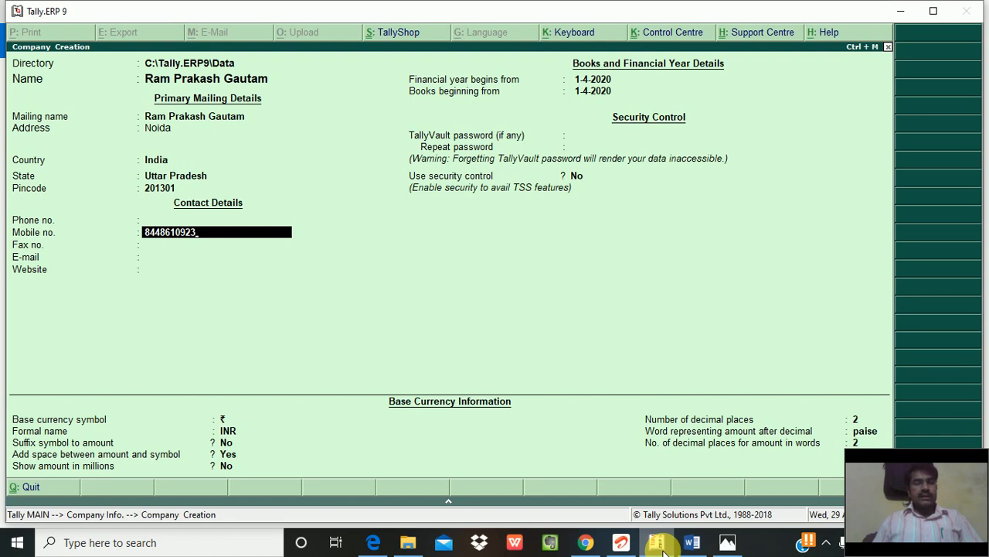
key("Return")
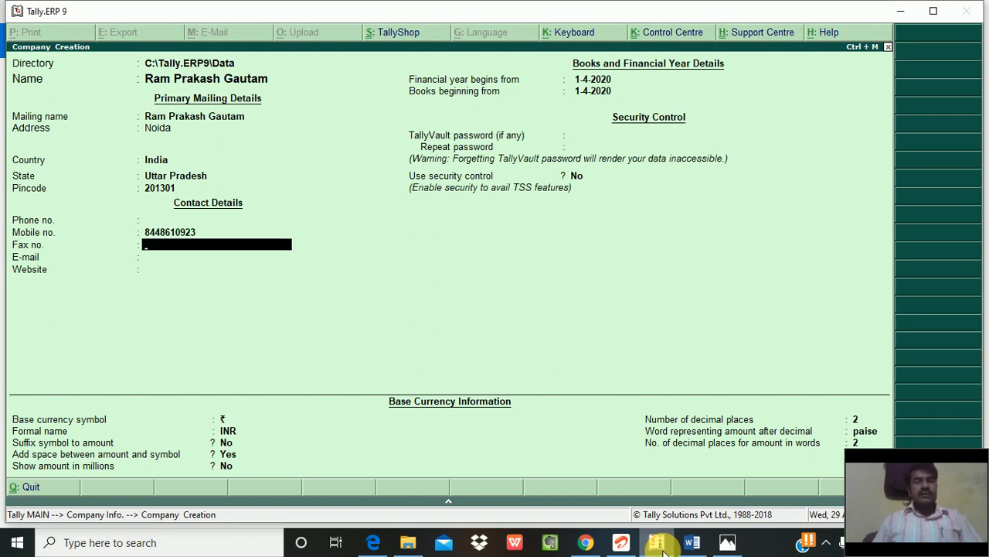
key("Return")
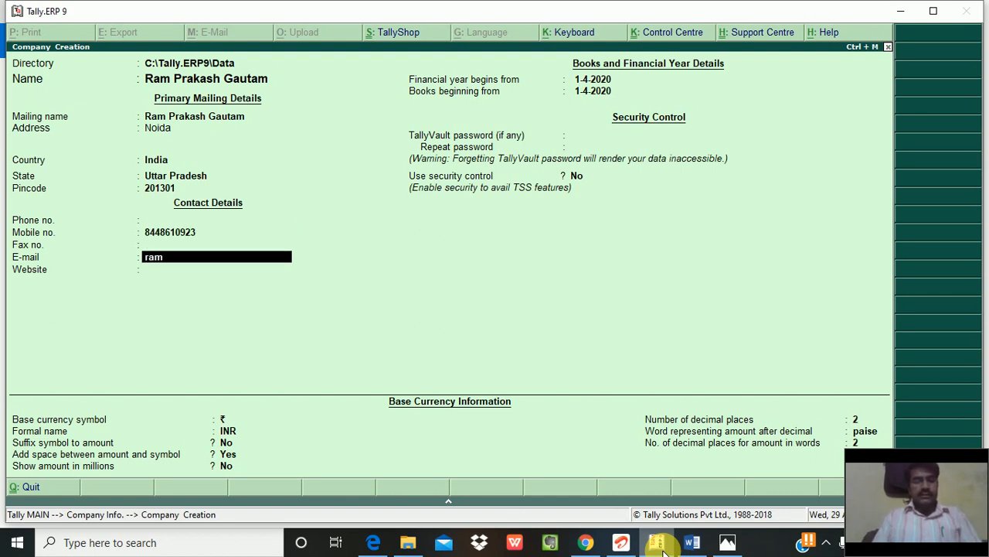
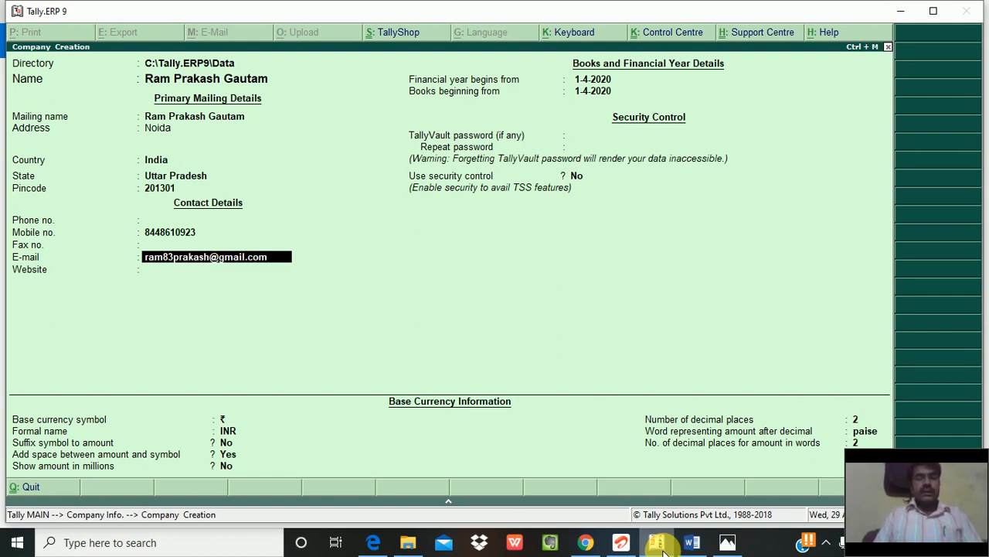
key("Return")
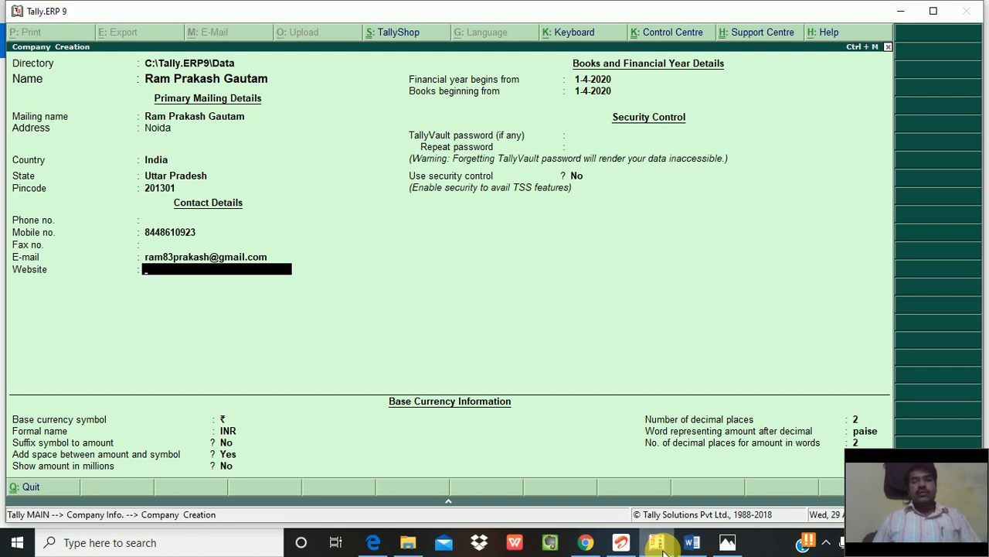
key("Return")
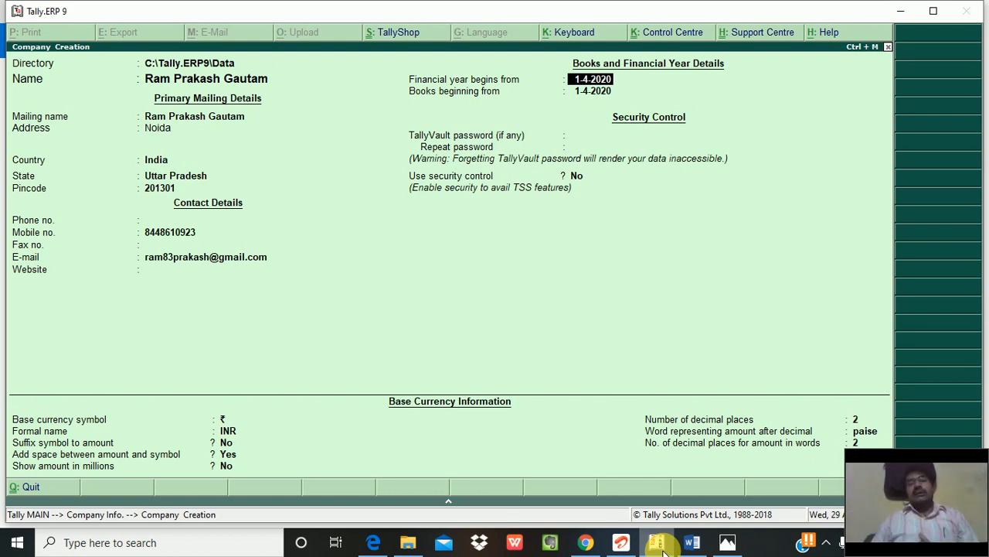
key("Return")
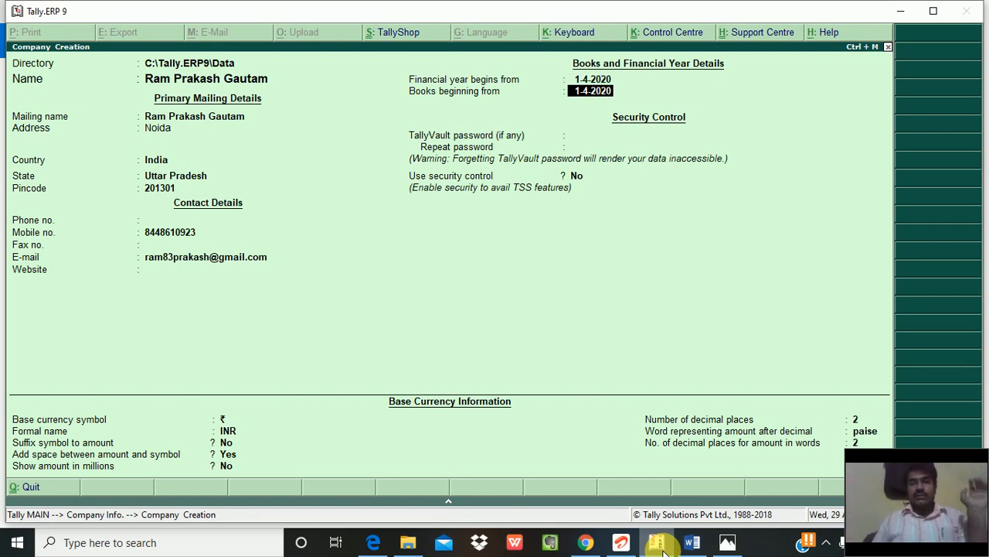
key("Return")
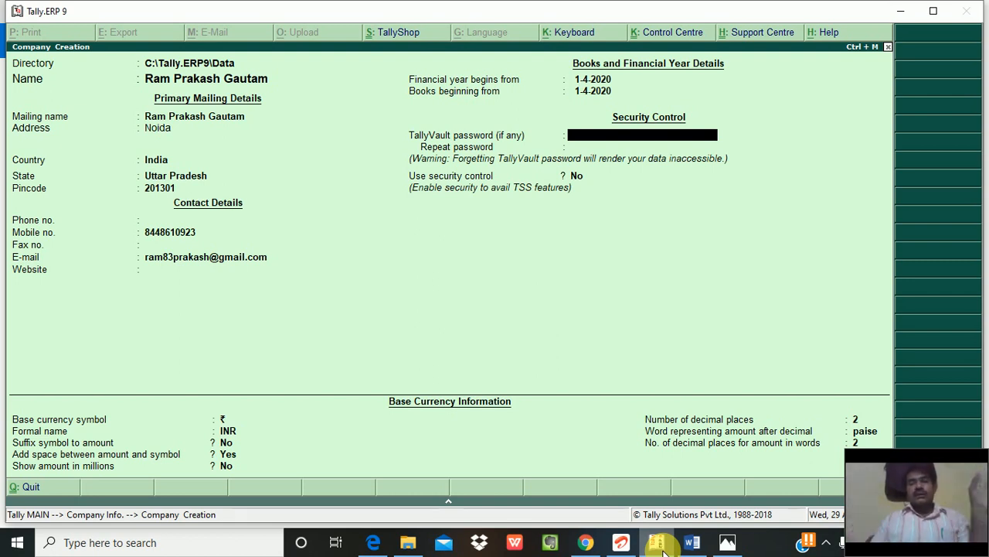
key("Return")
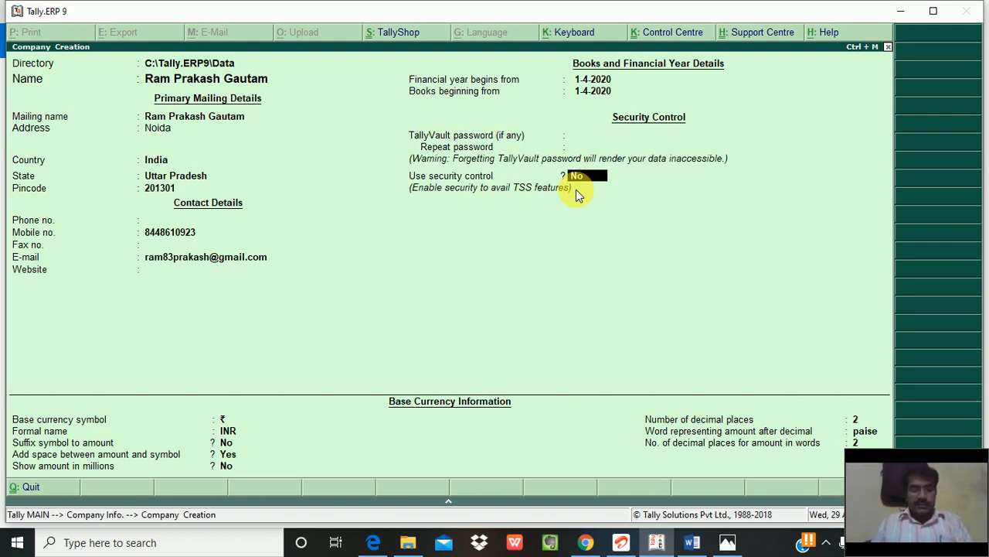
key("Return")
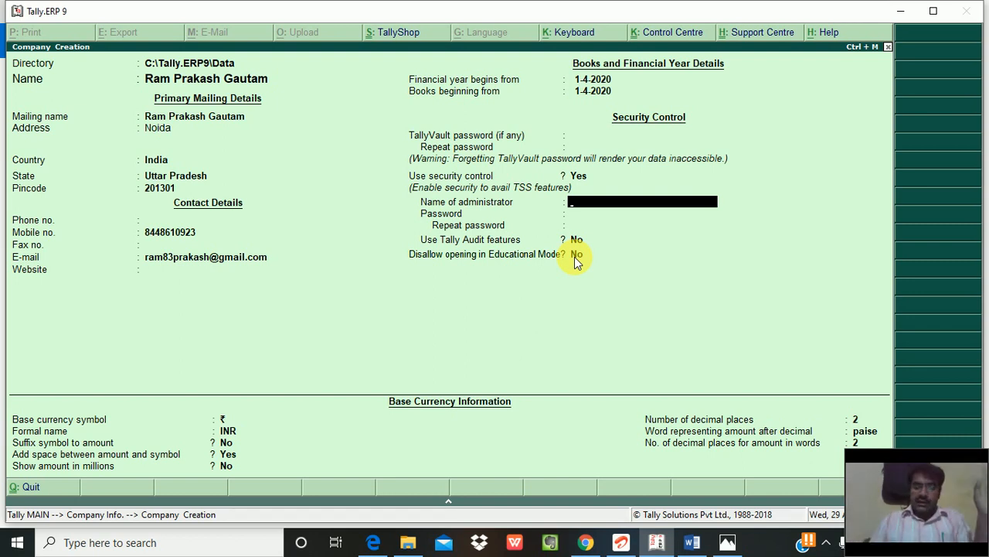
key("BackSpace")
type("n")
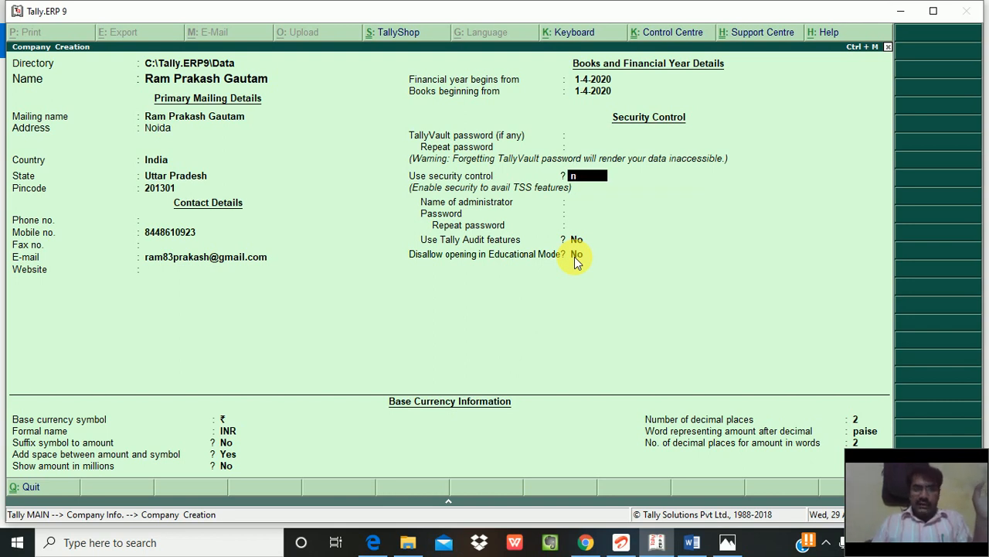
key("Return")
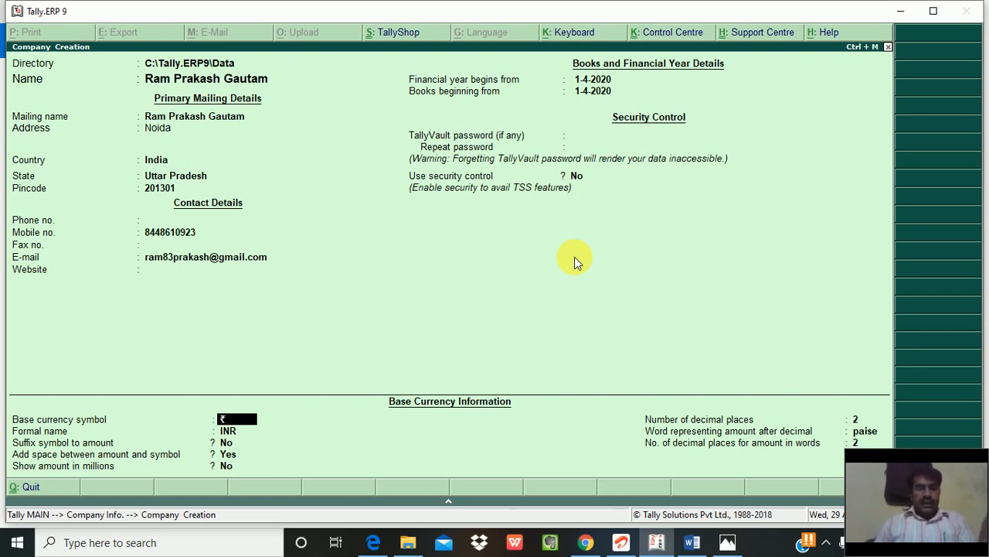
Step: Keep the default base currency: ₹ symbol, INR, no suffix, 2 decimal places and paise
key("Return")
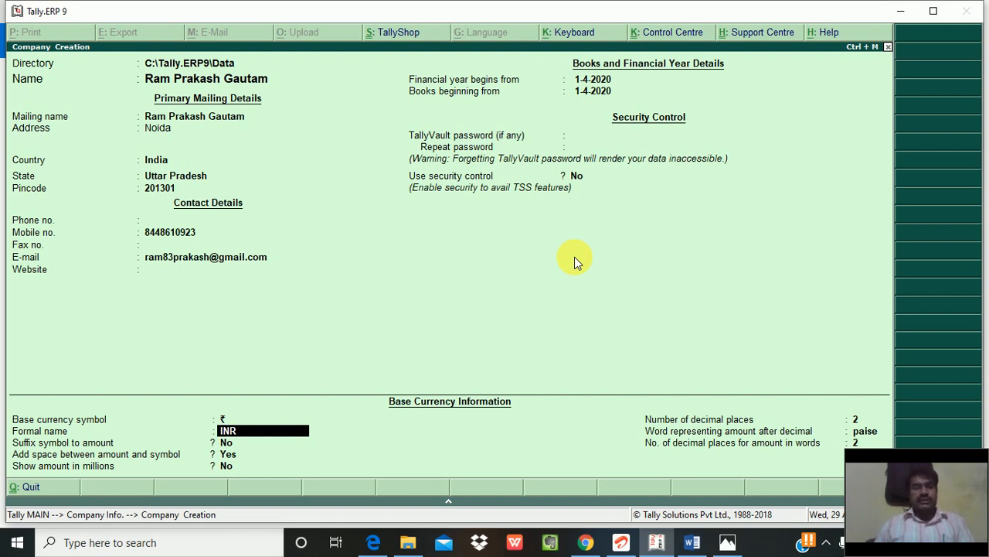
key("Return")
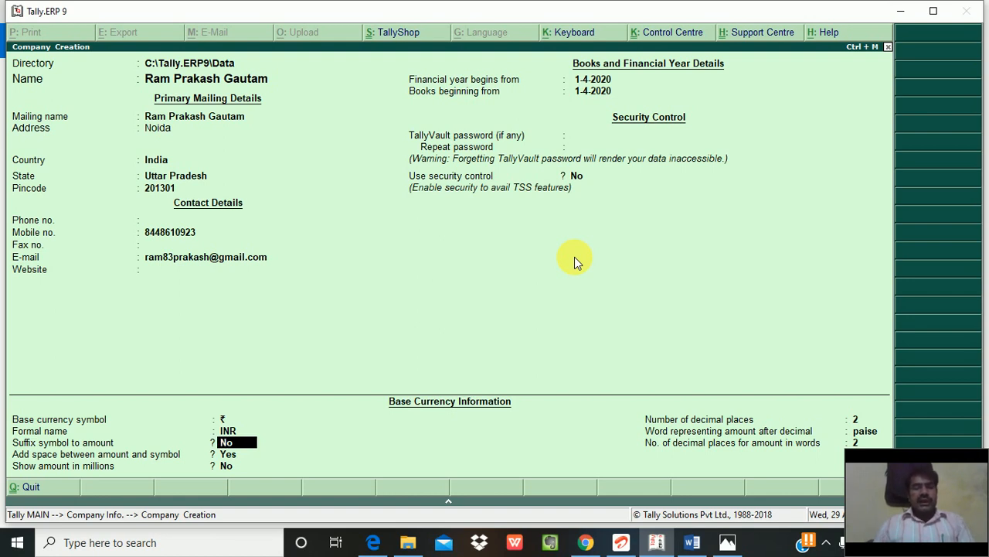
key("Return")
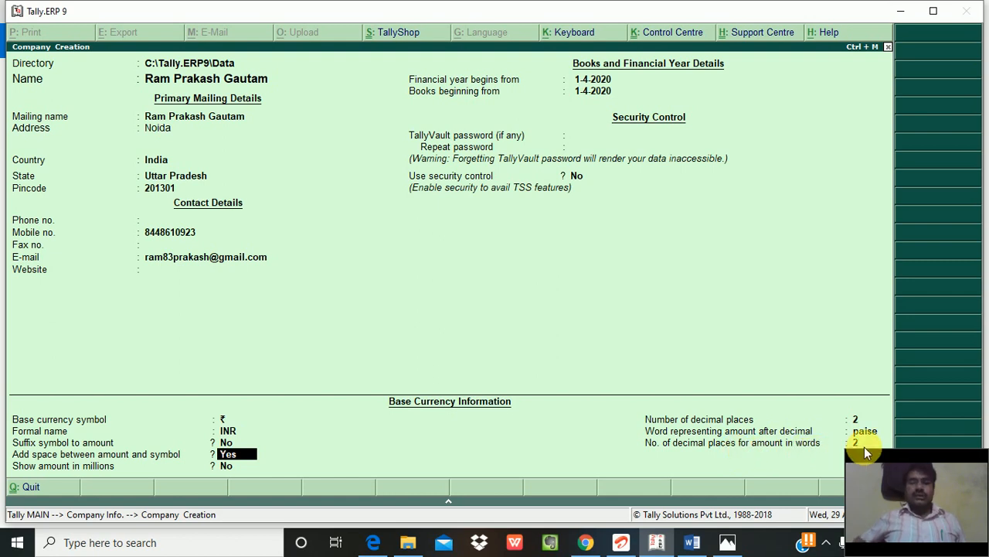
key("Return")
key("Return")
key("Return")
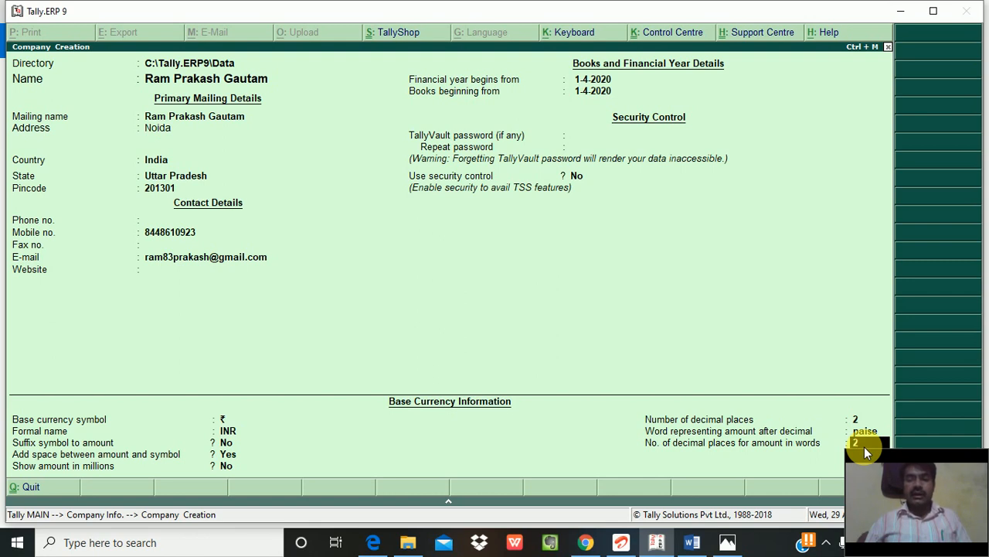
key("Return")
key("Return")
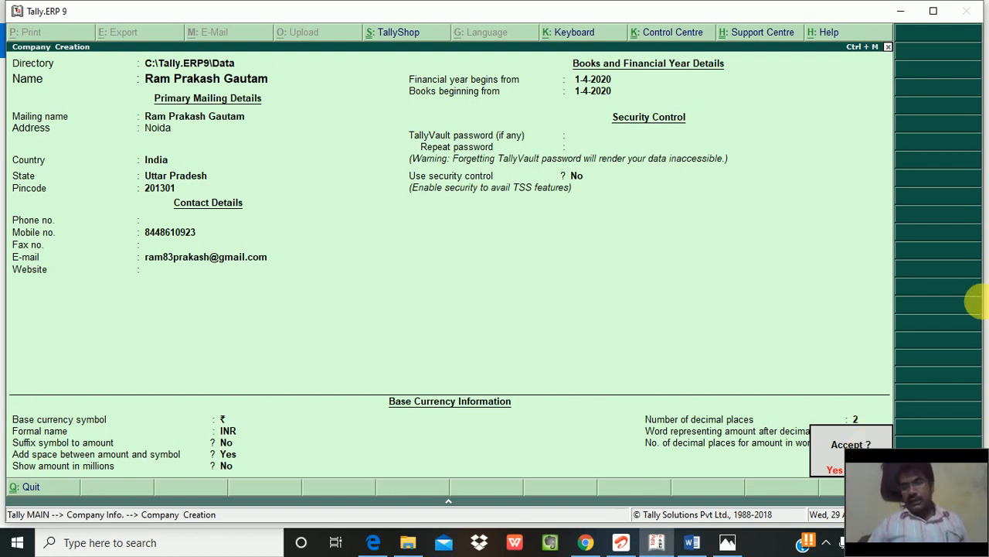
Step: Refocus the Tally window so the new company can be accepted and saved
left_click_drag(933, 448, 688, 439)
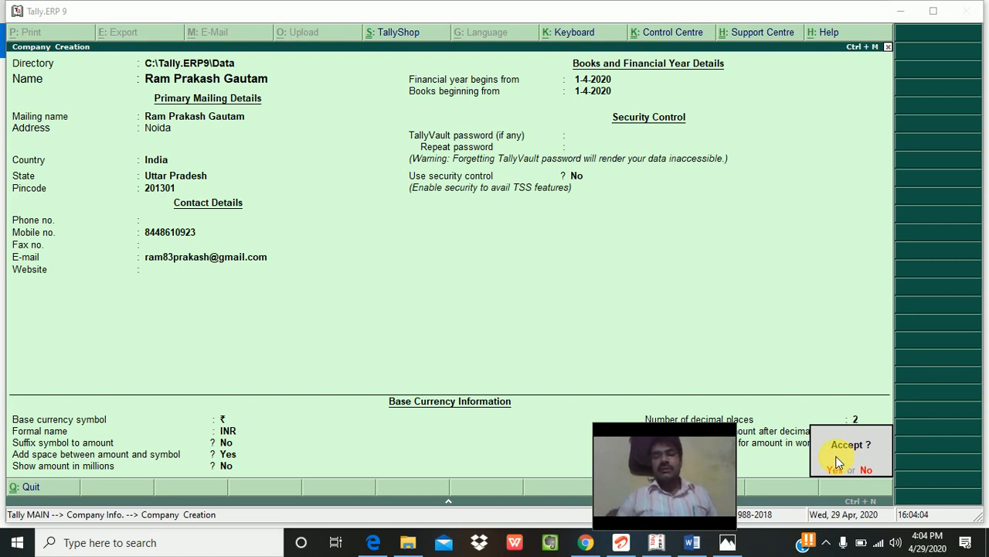
left_click(782, 369)
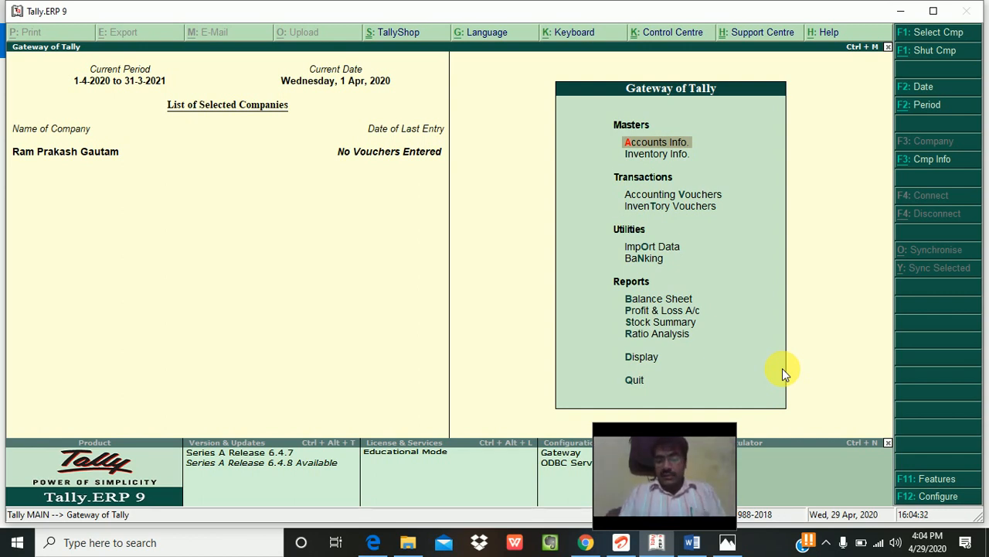
key("Return")
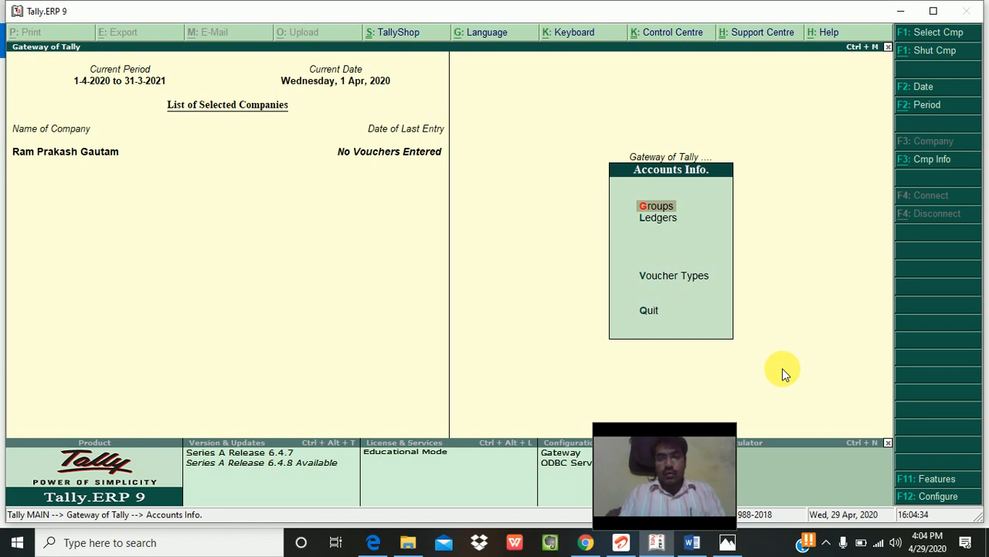
key("Return")
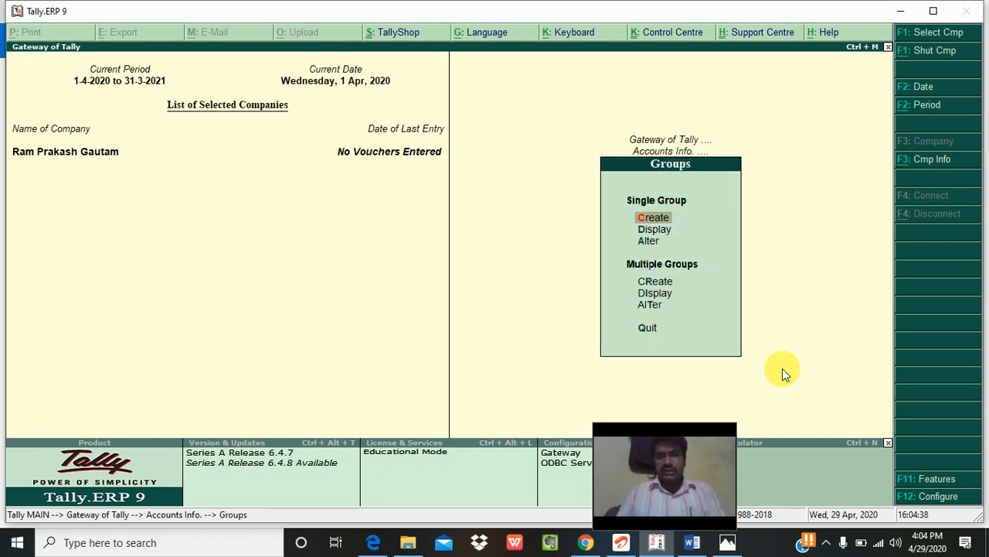
key("Down")
key("Down")
key("Down")
key("Down")
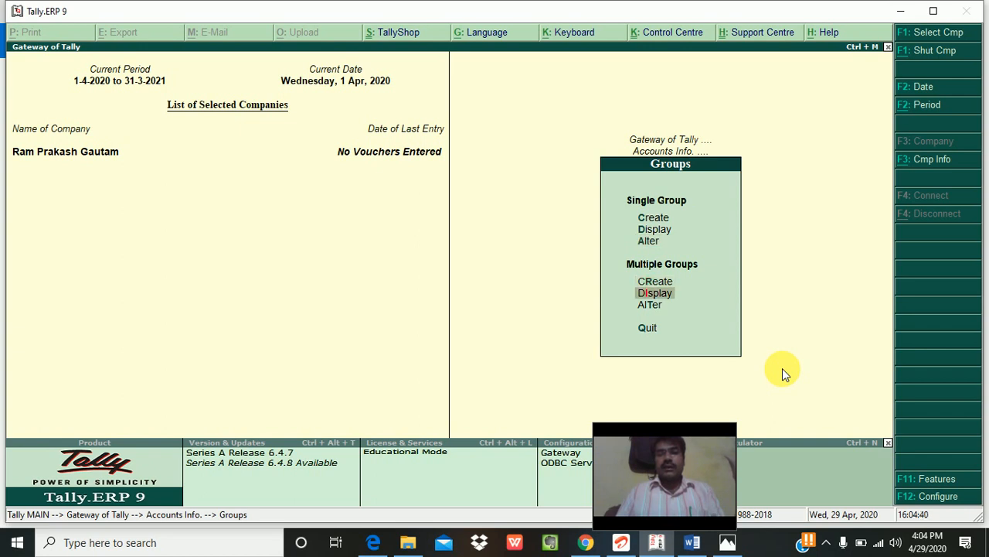
key("Down")
key("Down")
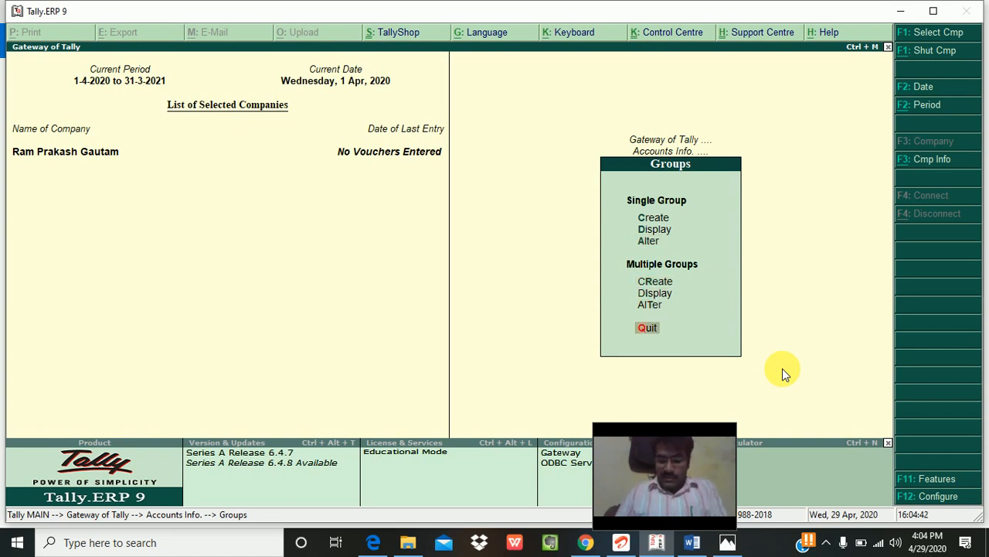
key("Up")
key("Up")
key("Up")
key("Up")
key("Up")
key("Return")
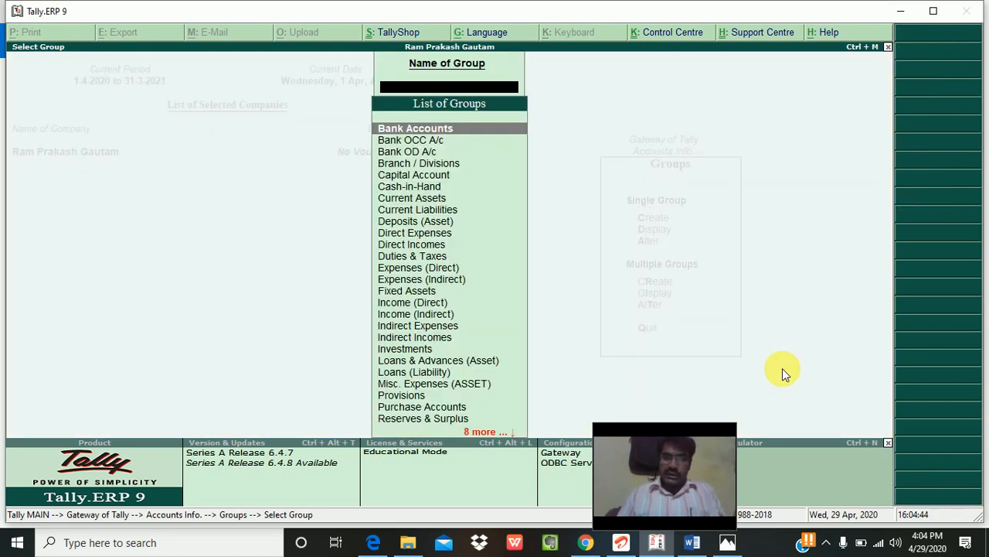
key("Down")
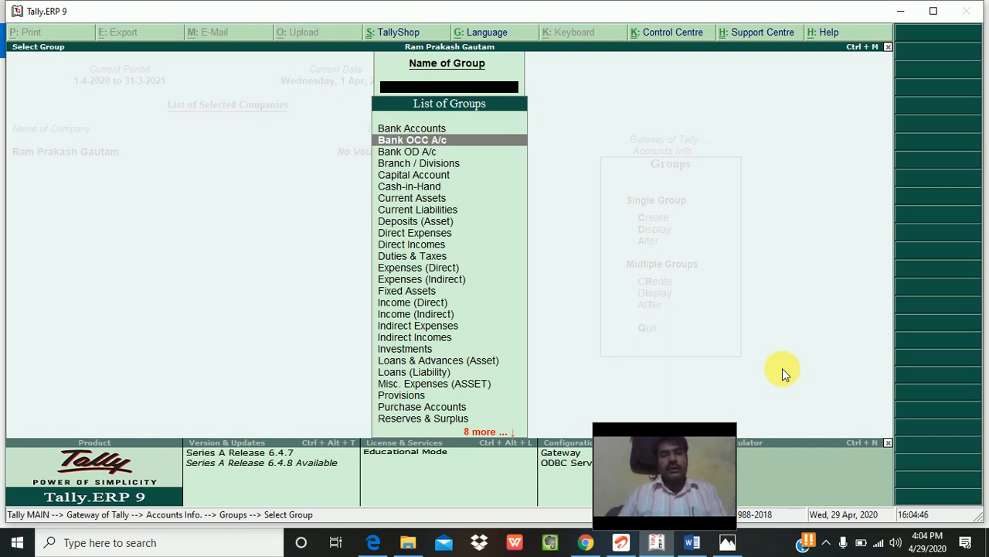
key("Down")
key("Down")
key("Down")
key("Down")
key("Down")
key("Down")
key("Down")
key("Down")
key("Down")
key("Down")
key("Down")
key("Down")
key("Down")
key("Down")
key("Down")
key("Down")
key("Down")
key("Down")
key("Down")
key("Down")
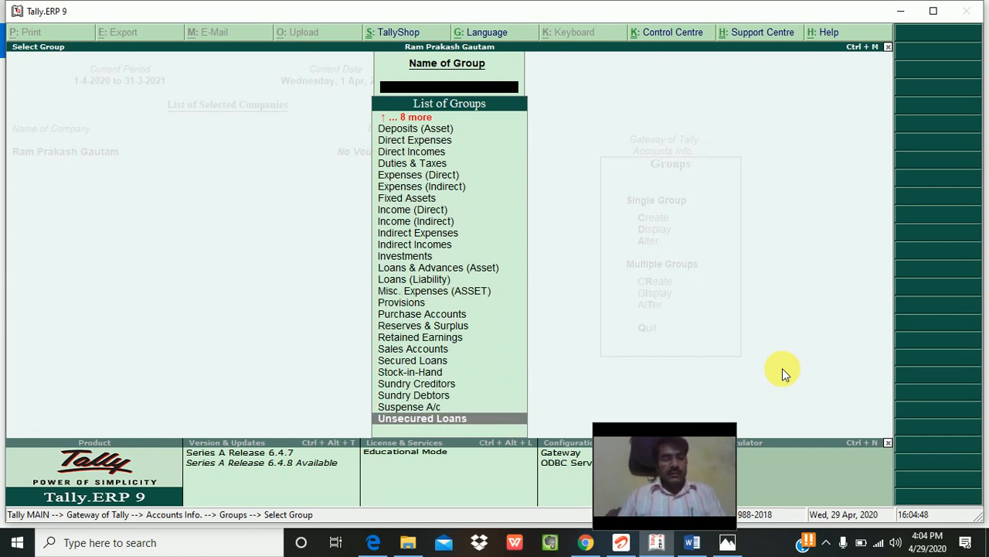
key("Escape")
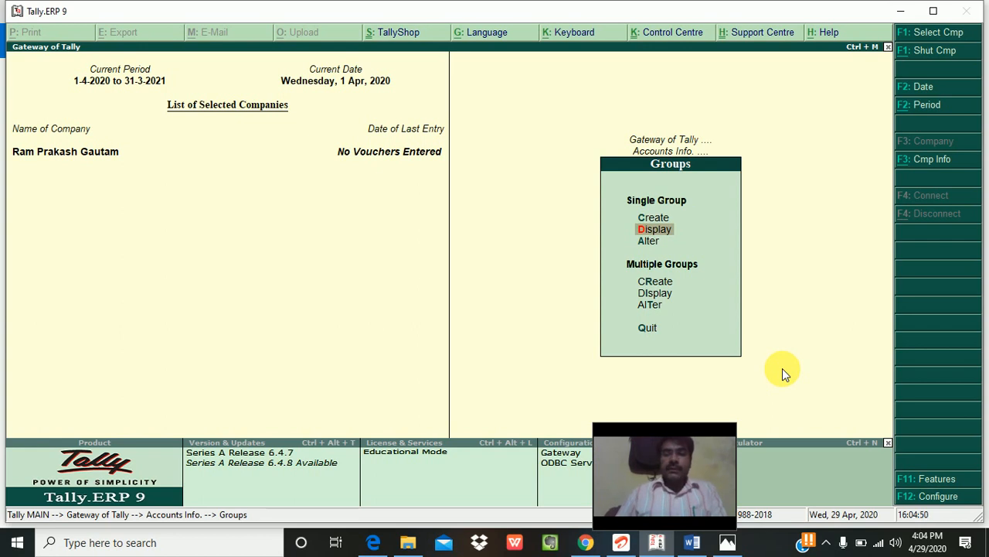
key("Escape")
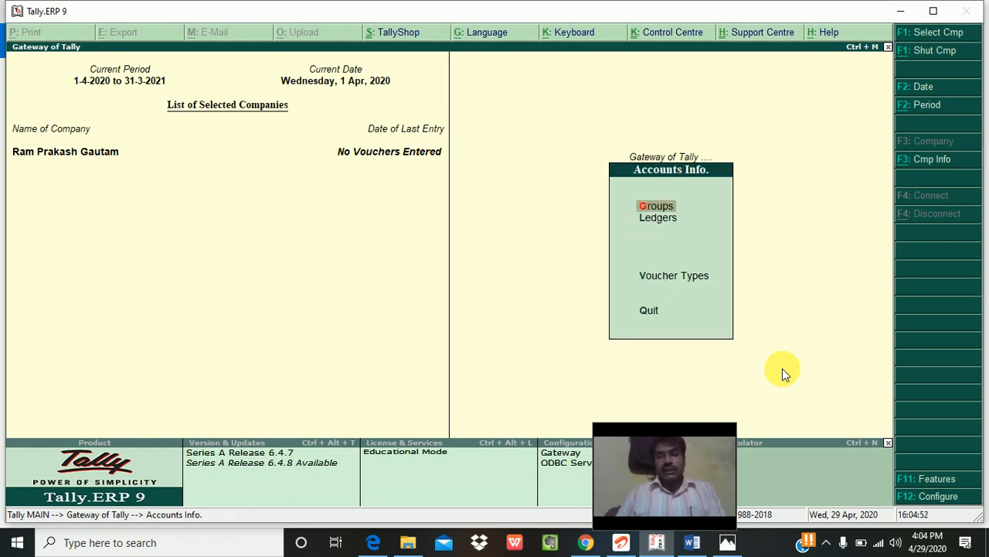
key("Down")
key("Return")
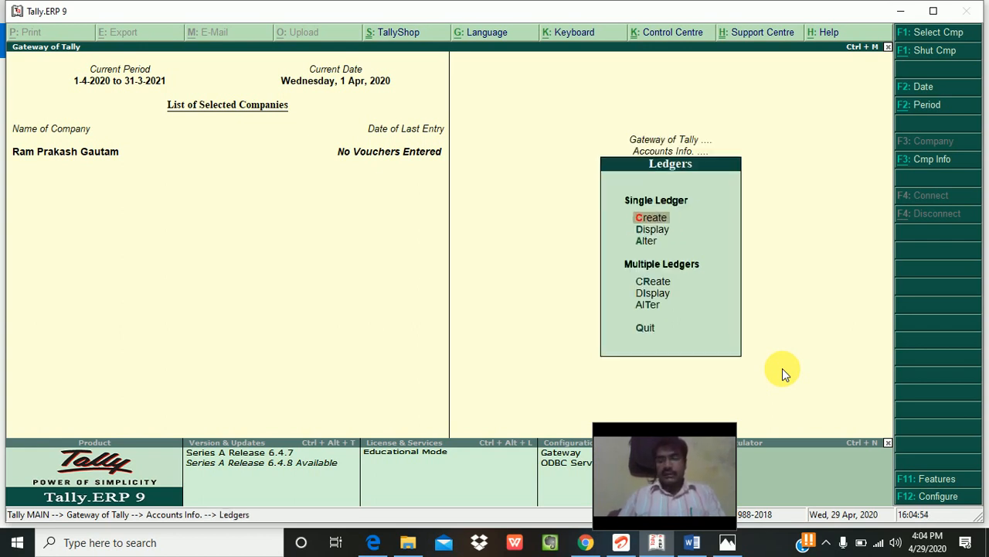
key("Down")
key("Return")
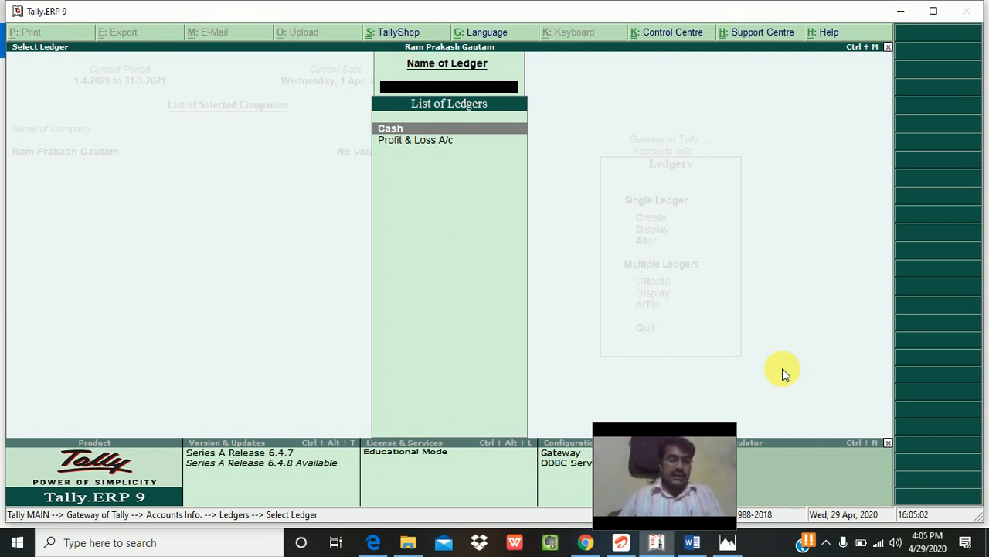
key("Escape")
key("Escape")
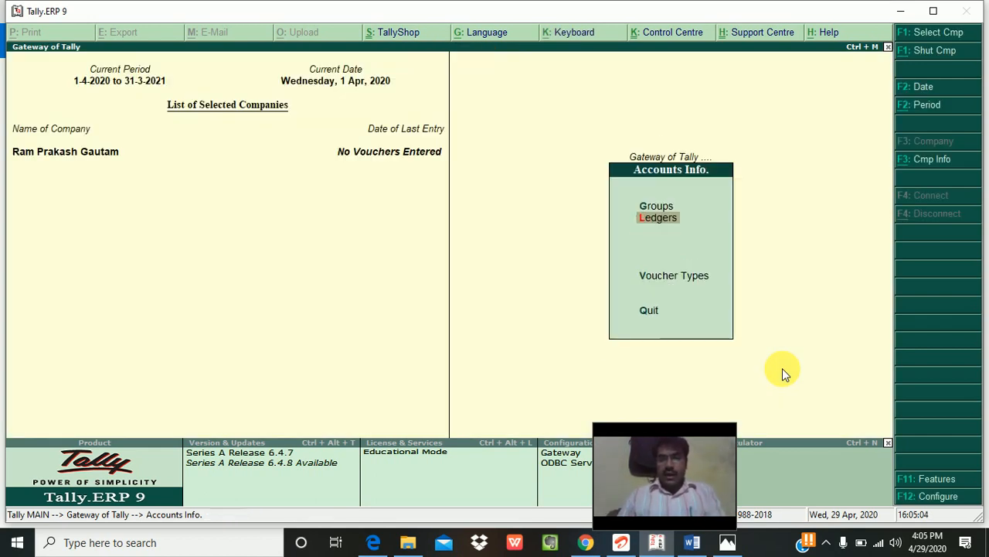
key("Down")
key("Down")
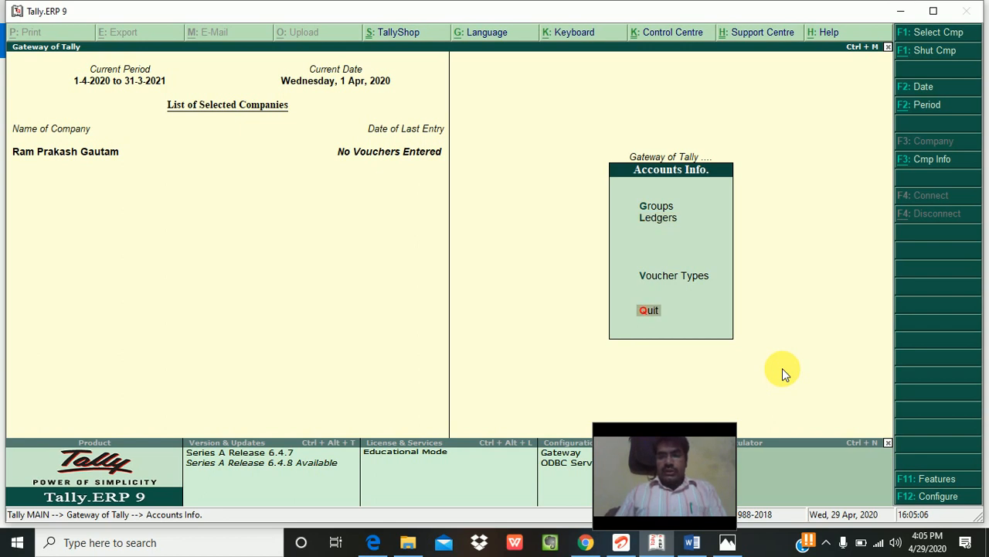
key("Up")
key("Return")
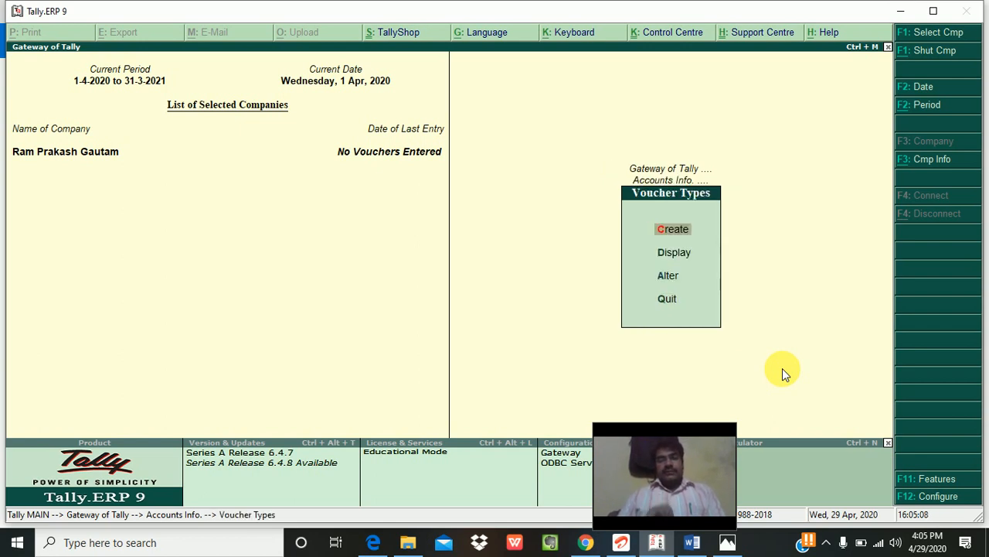
key("Down")
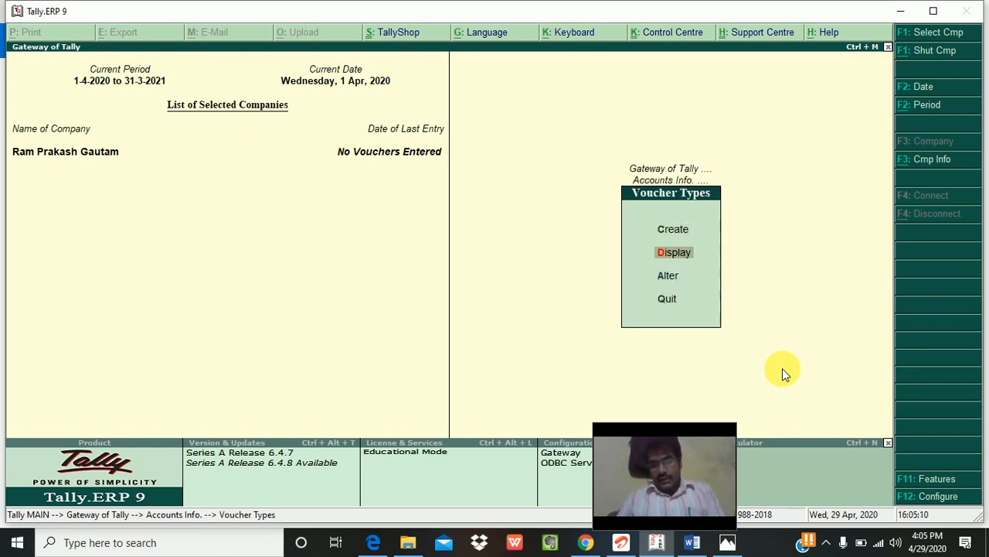
key("Return")
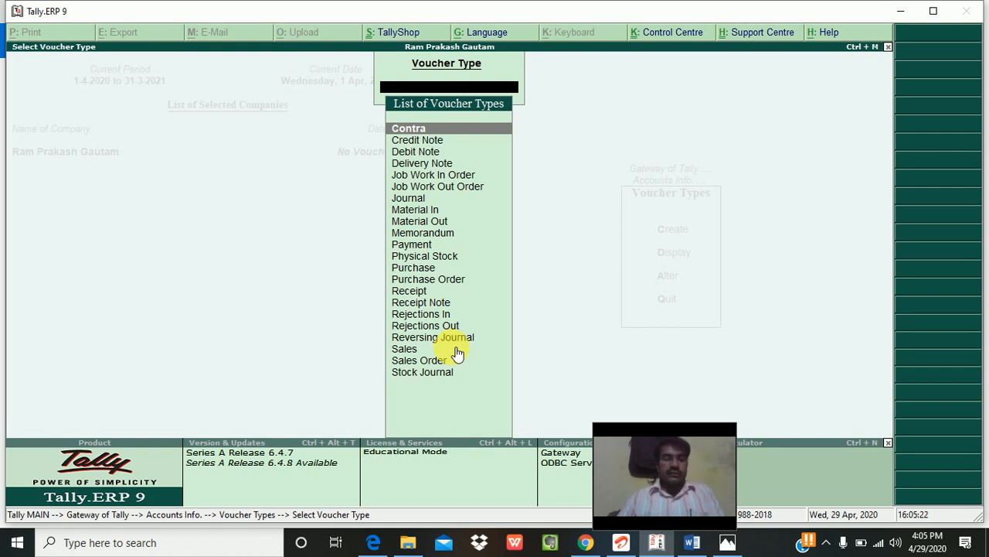
key("Escape")
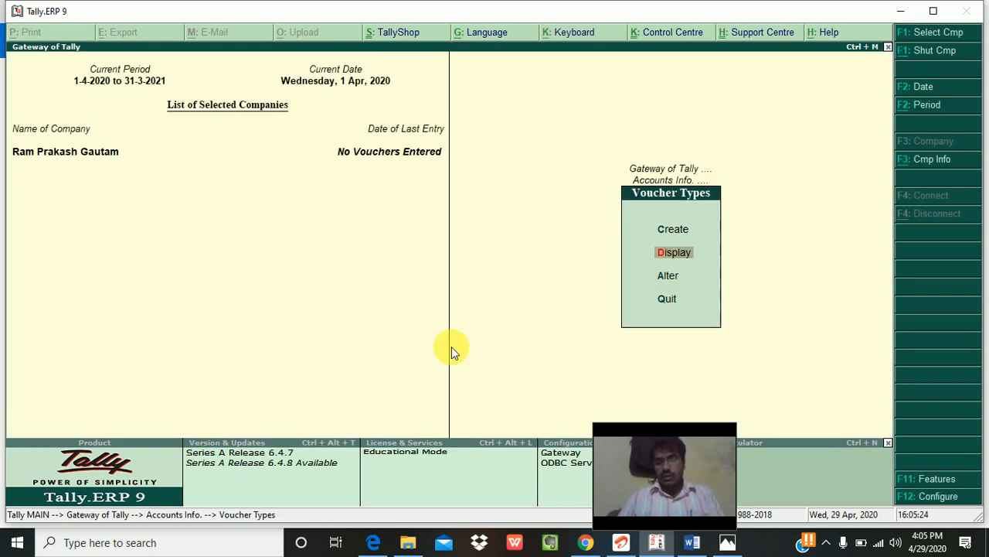
key("Down")
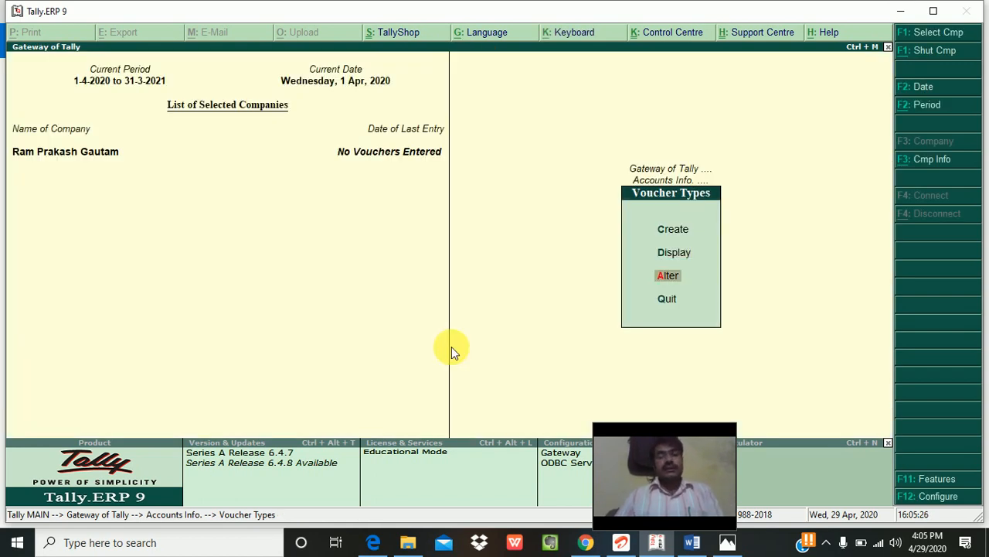
key("Down")
key("Return")
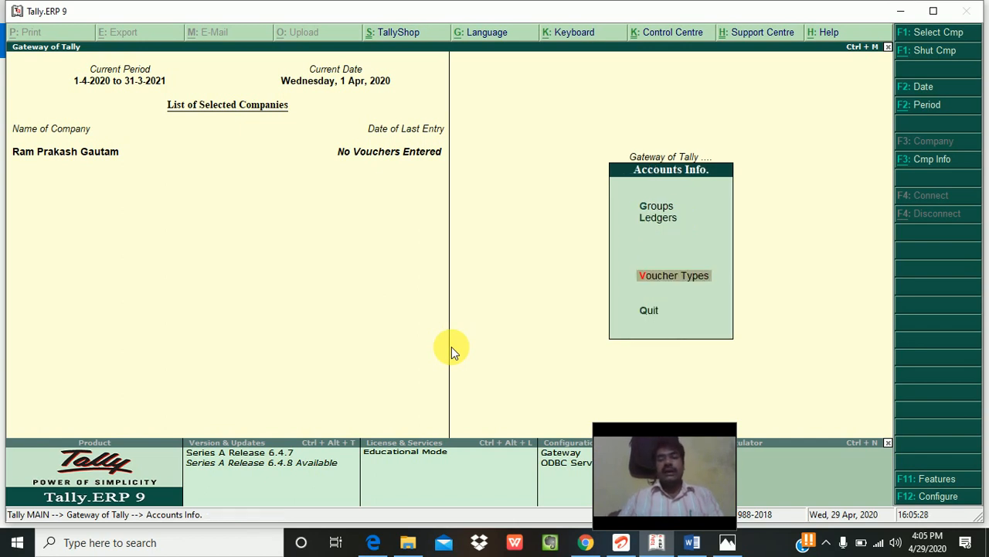
key("Escape")
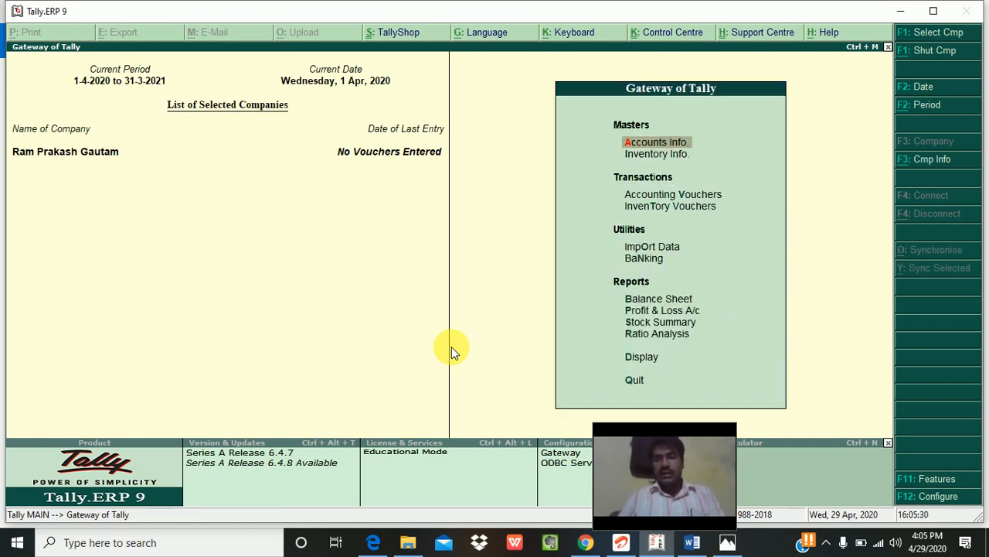
Step: View the empty Balance Sheet and Profit & Loss A/c reports
key("Down")
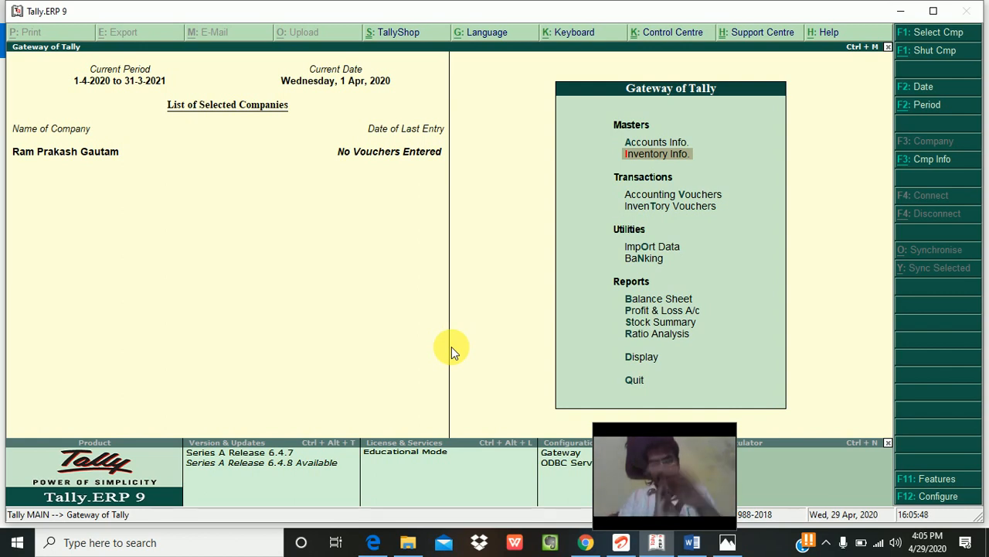
key("Down")
key("Down")
key("Down")
key("Down")
key("Down")
key("Down")
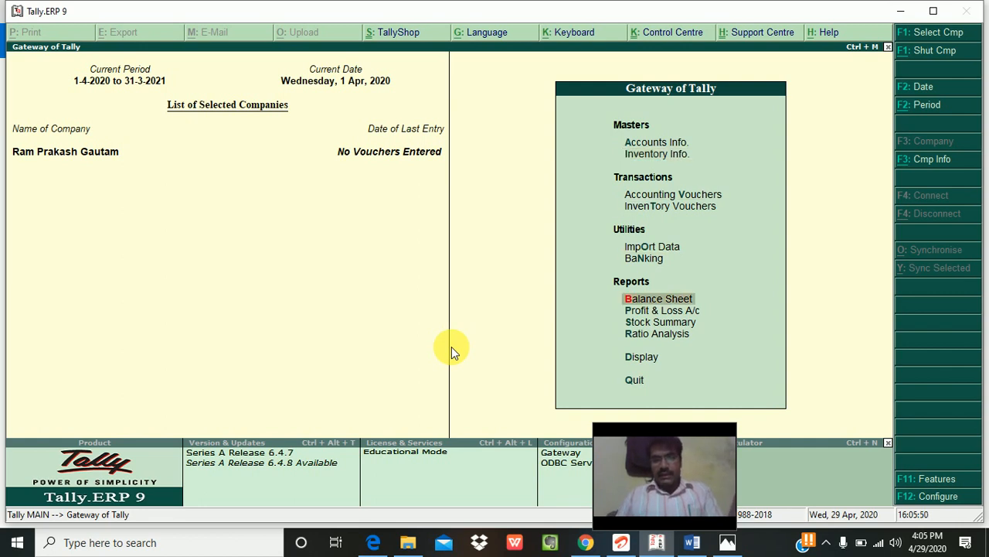
key("Up")
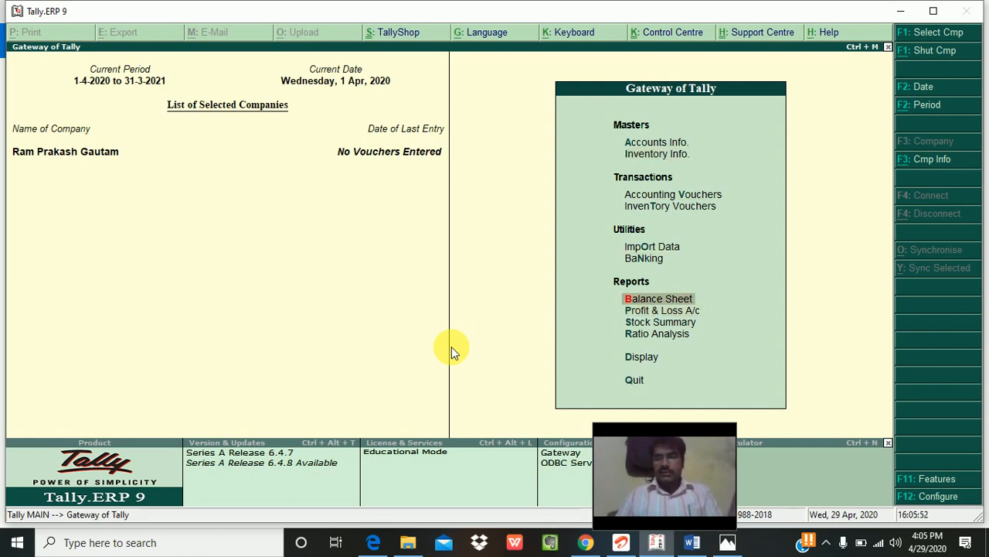
key("Return")
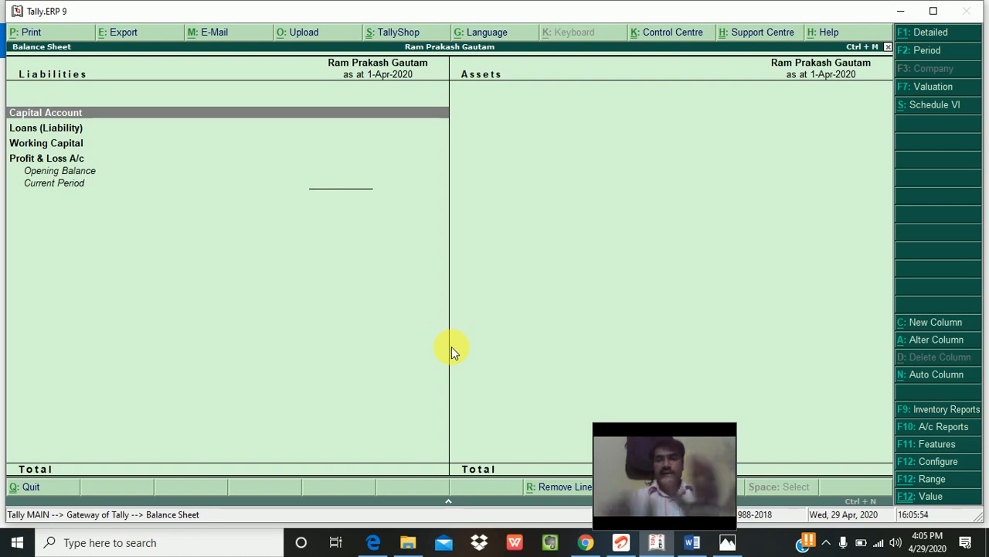
key("Escape")
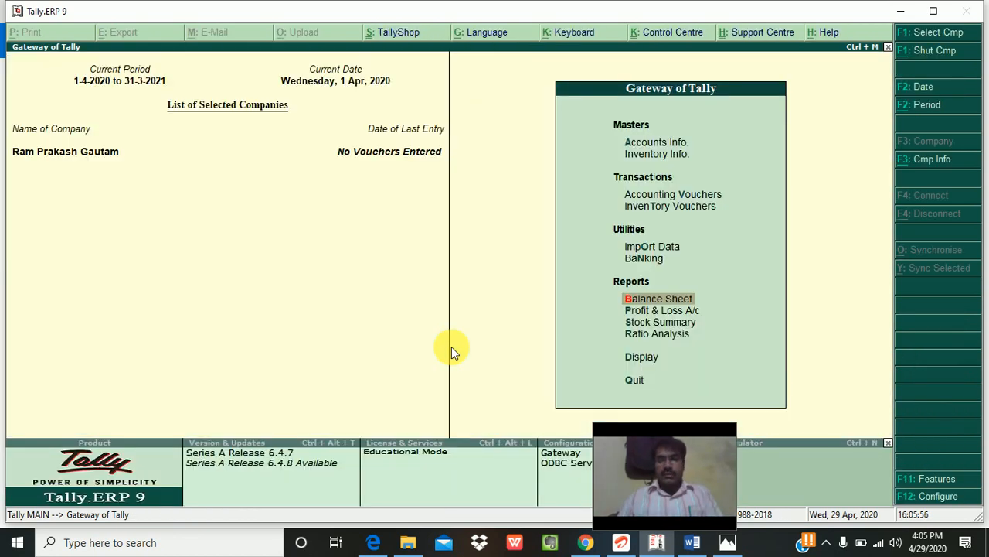
key("Down")
key("Return")
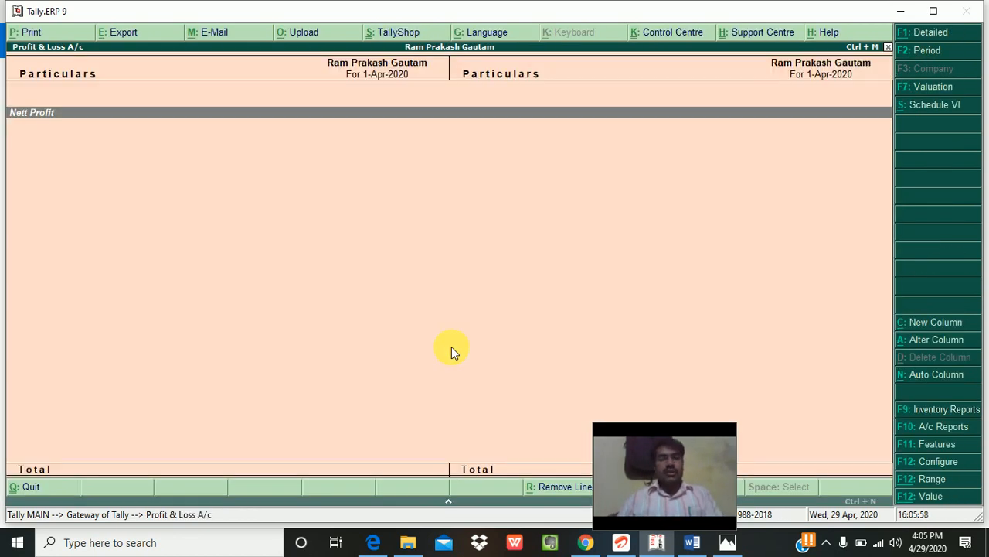
key("Escape")
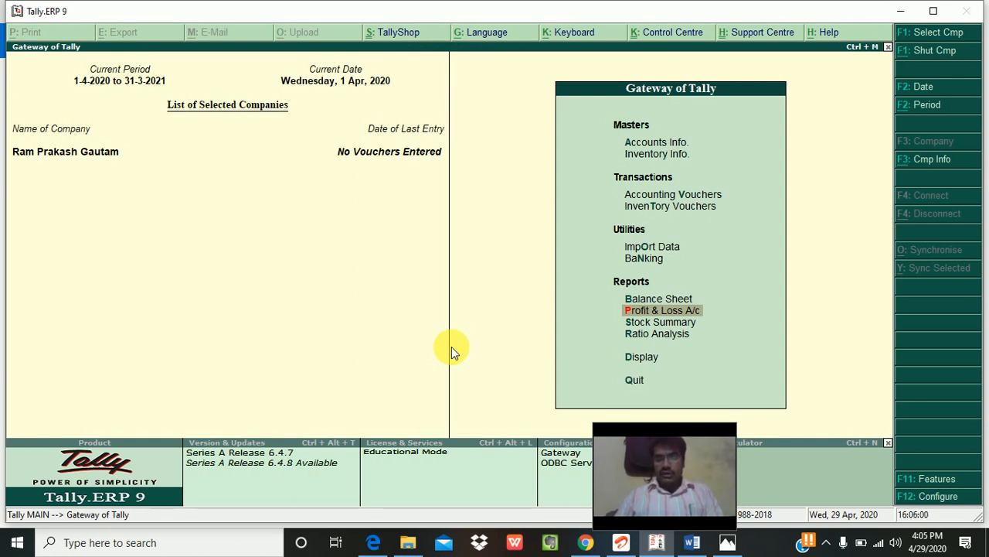
Step: Check the Ratio Analysis report, with every ratio at 0.00 : 1
key("Down")
key("Down")
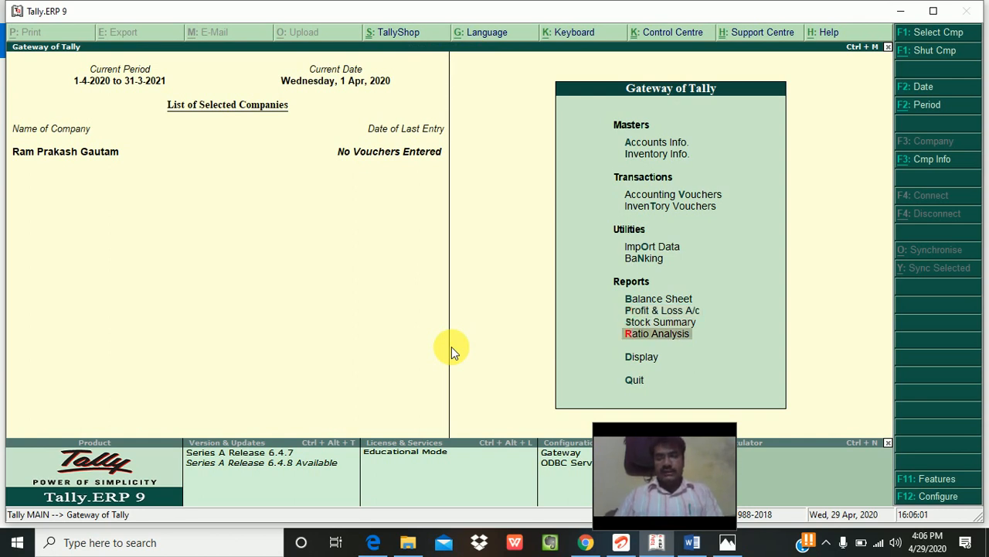
key("Return")
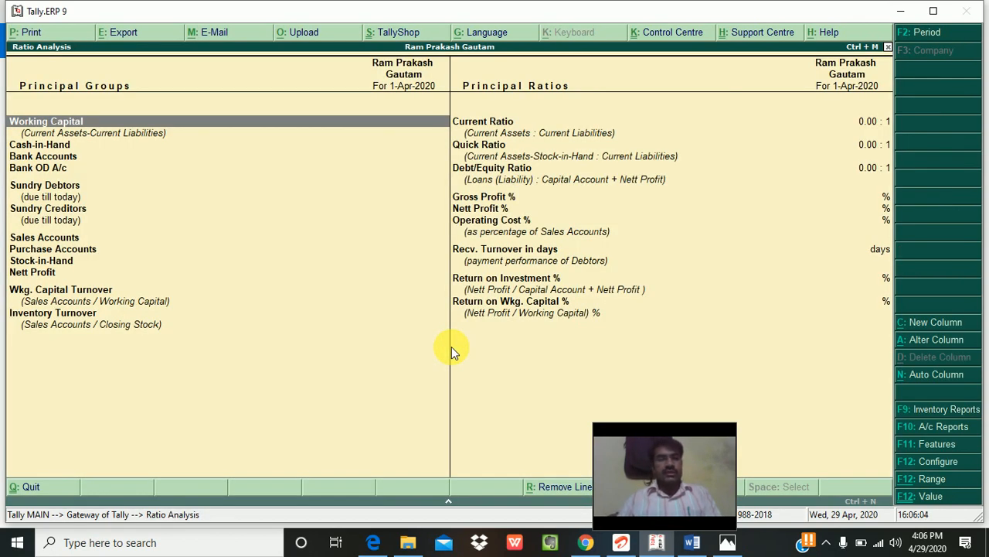
key("Escape")
key("Down")
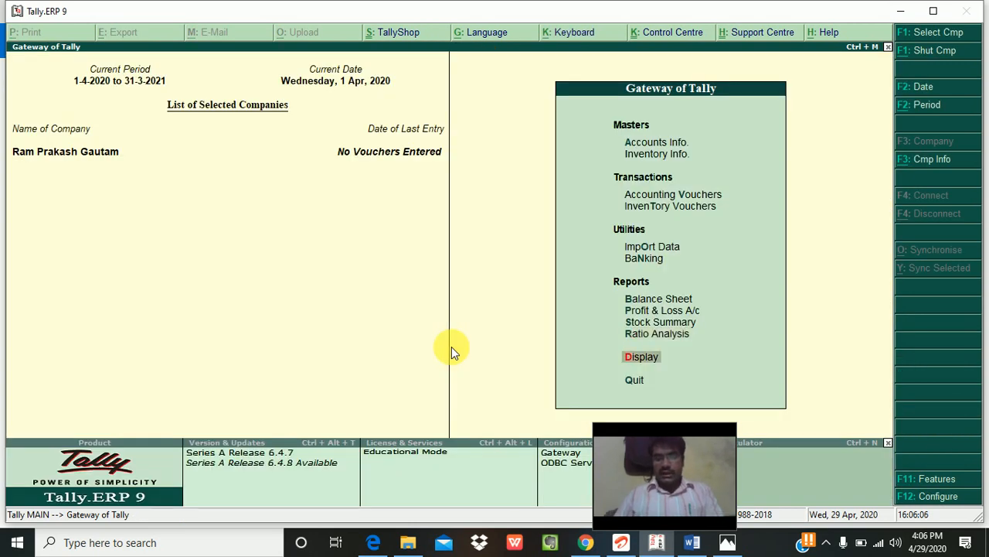
Step: Open the Display menu and view the empty Trial Balance
key("Return")
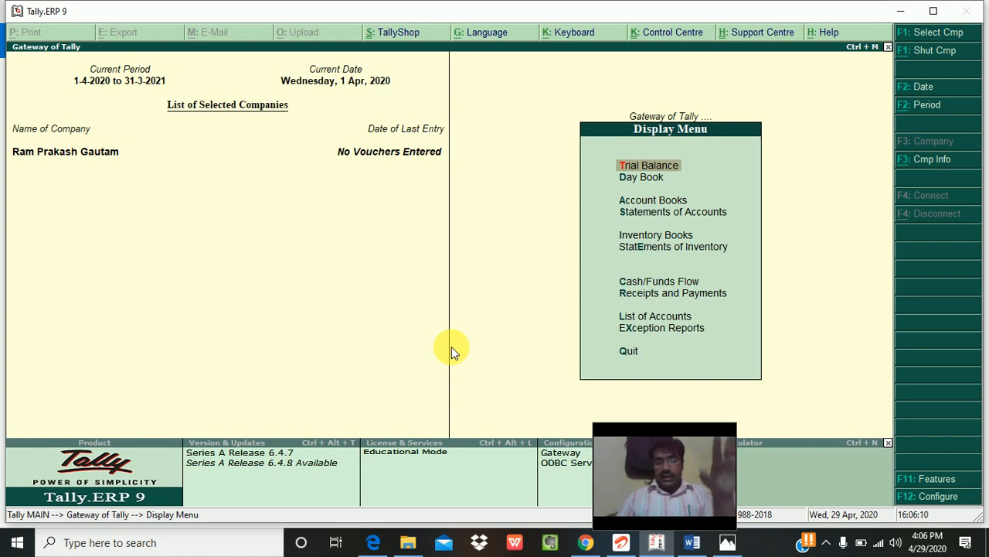
key("Return")
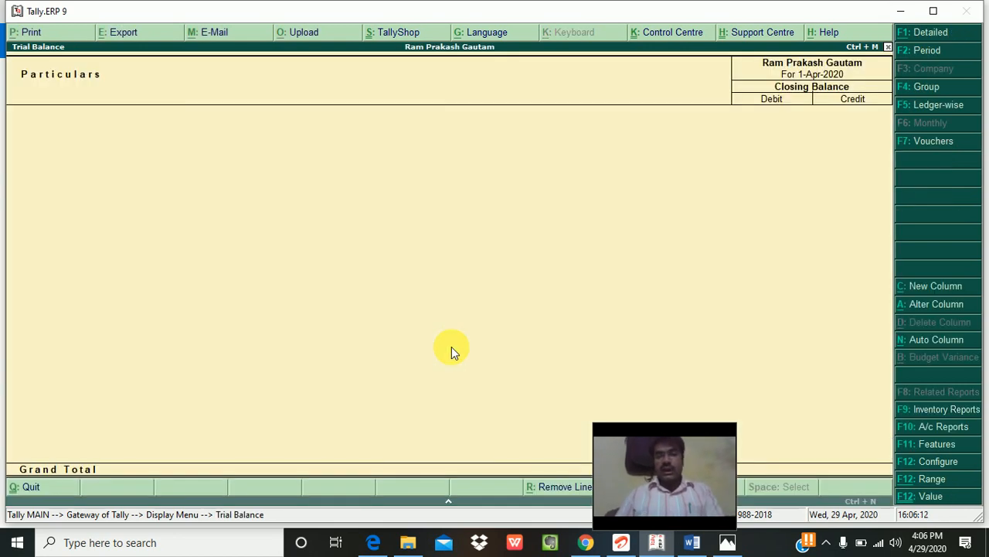
key("Escape")
Step: View the empty Day Book for 1-Apr-2020, then enter the Account Books menu
key("Down")
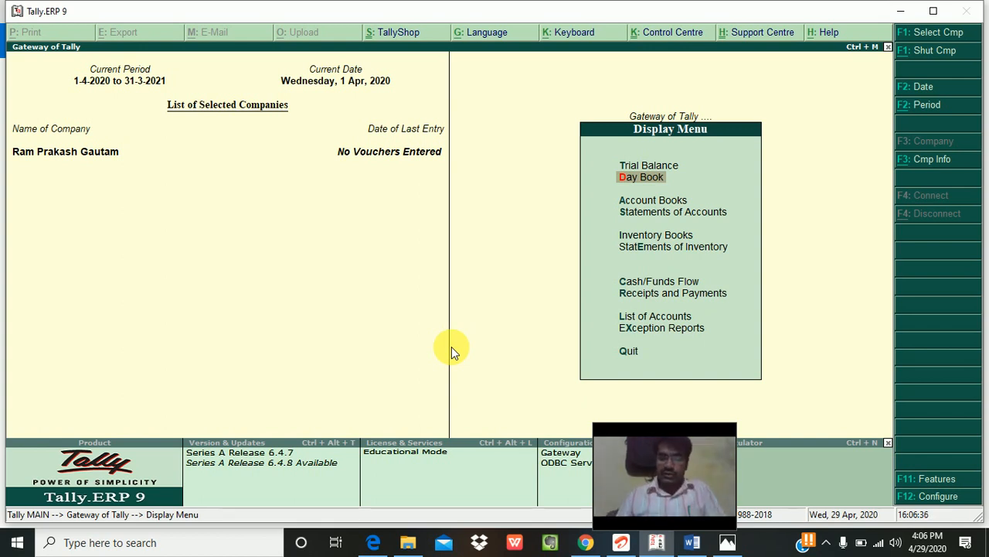
key("Down")
key("Up")
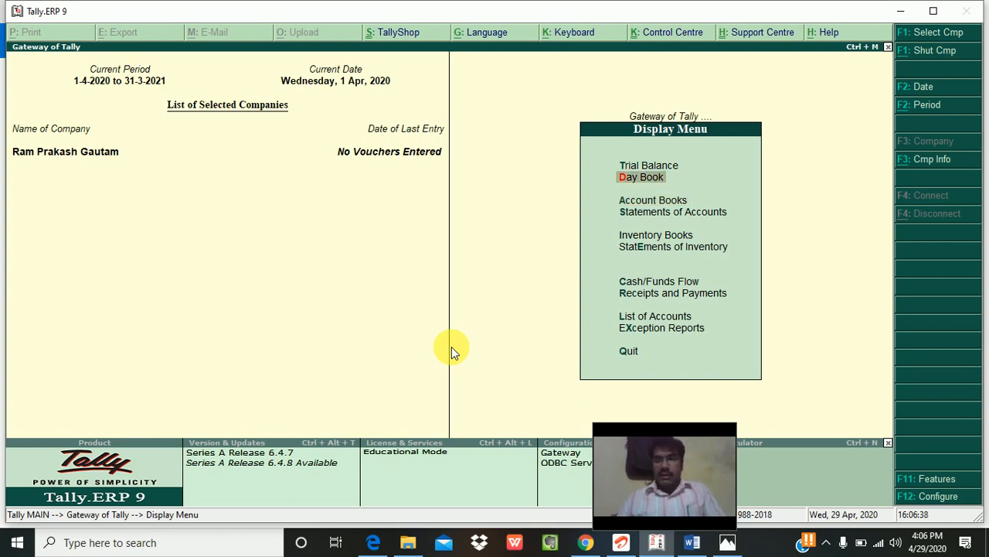
key("Return")
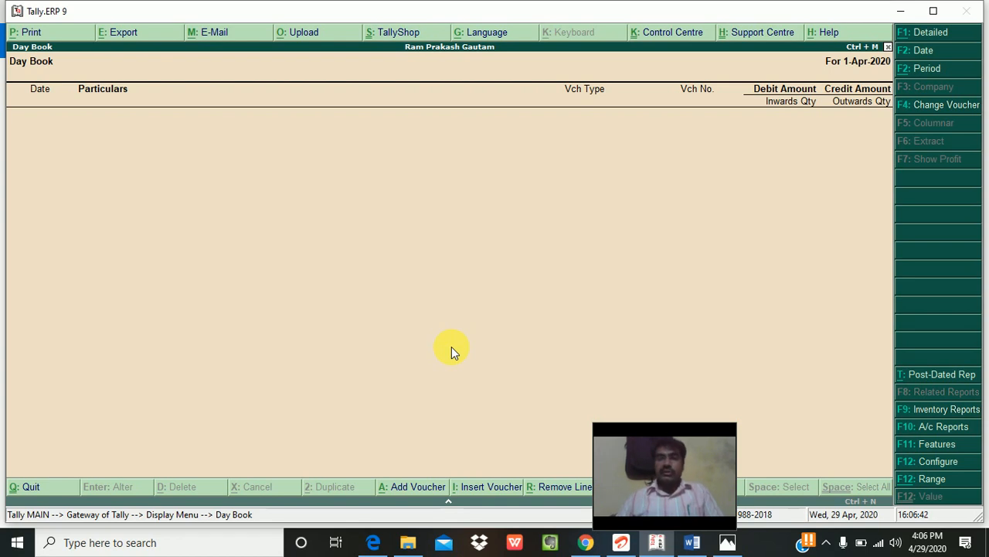
key("Escape")
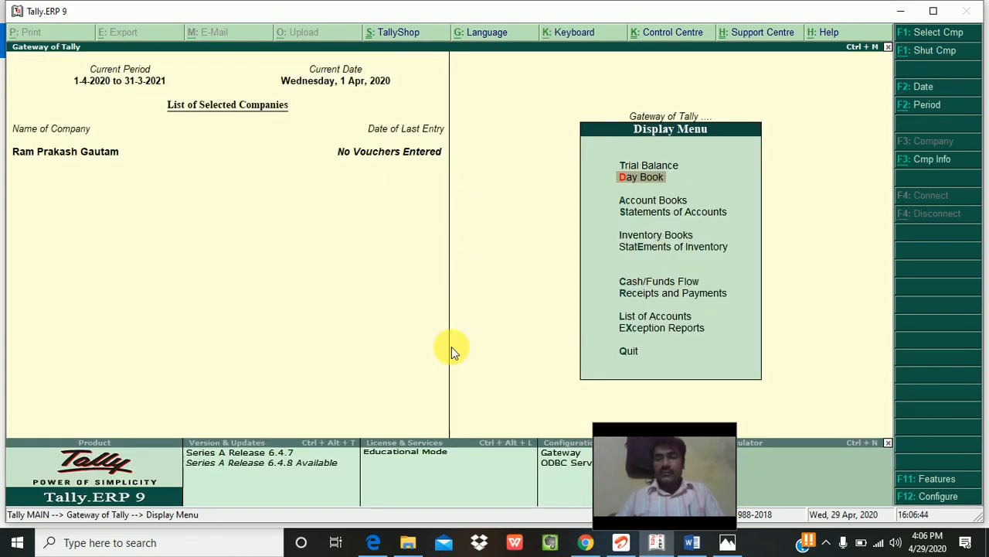
key("Down")
key("Return")
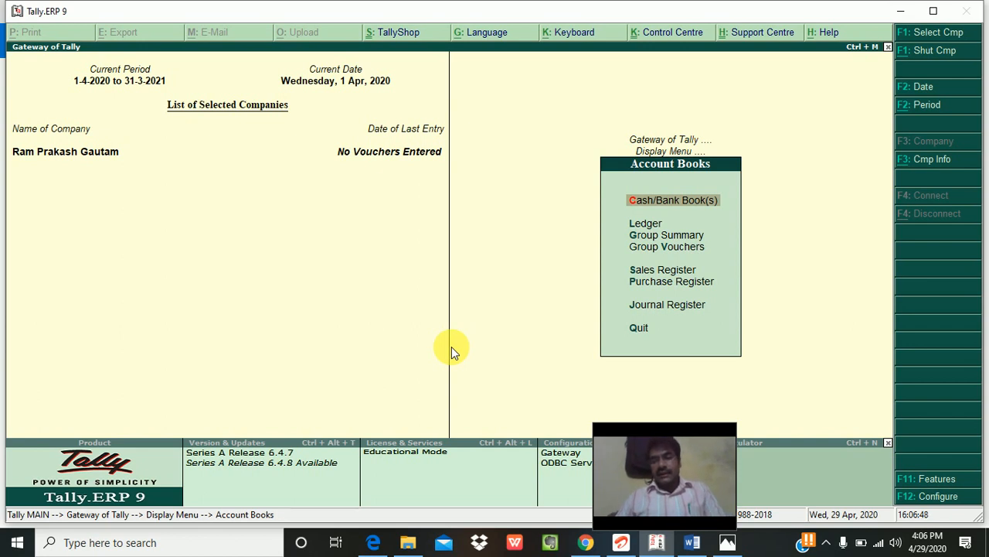
Step: Browse the empty Sales Register's April and May rows, then exit Account Books to the Display Menu
key("Down")
key("Down")
key("Down")
key("Down")
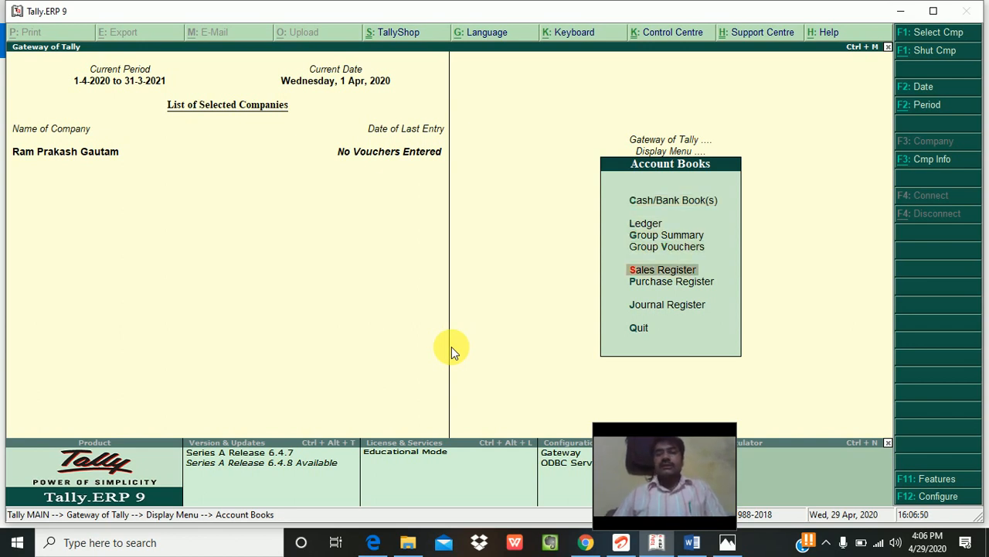
key("Down")
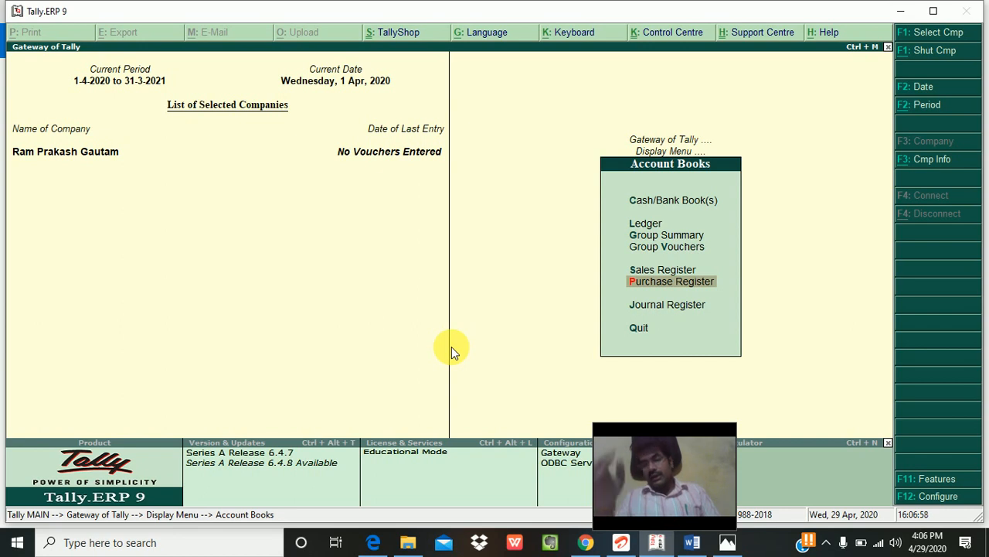
key("Up")
key("Return")
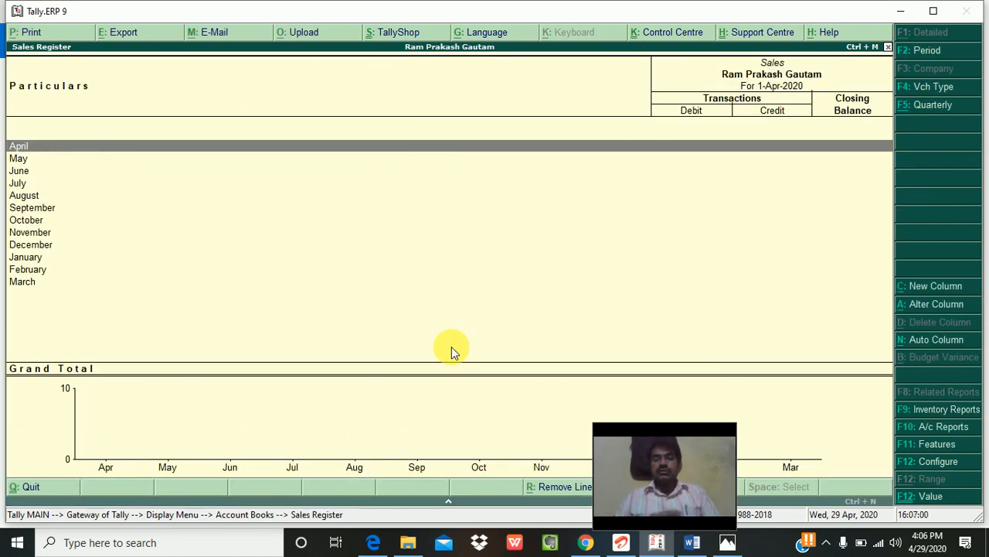
key("Down")
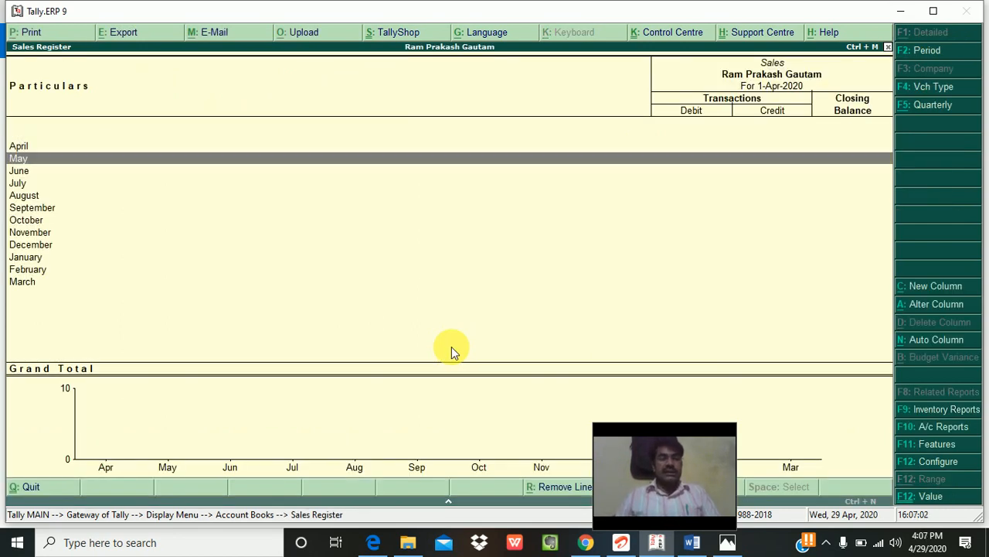
key("Up")
key("Down")
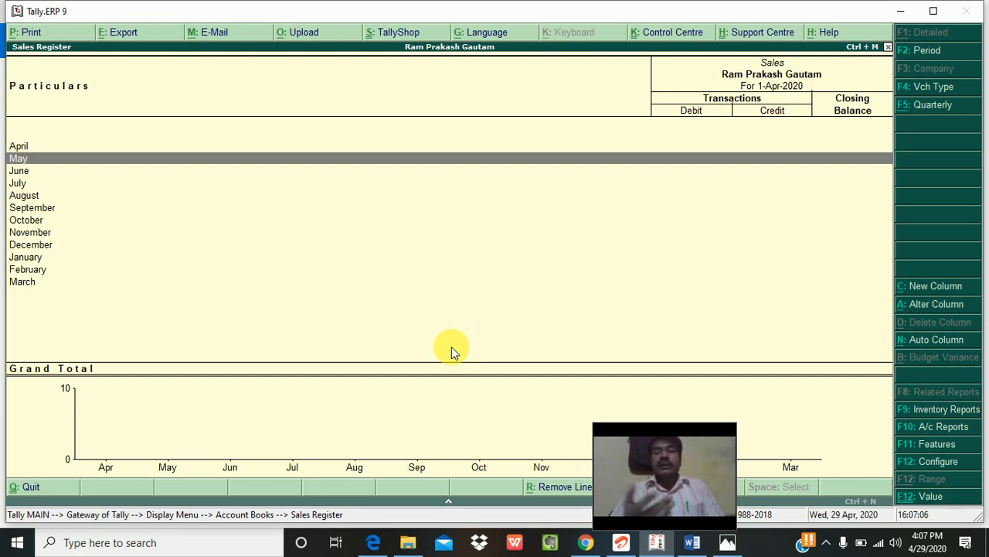
key("Escape")
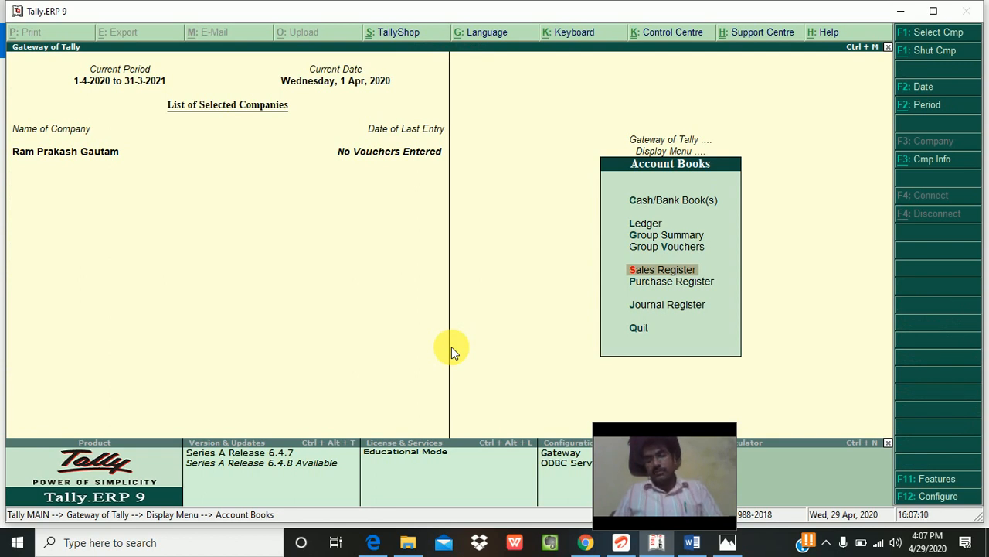
key("Down")
key("Down")
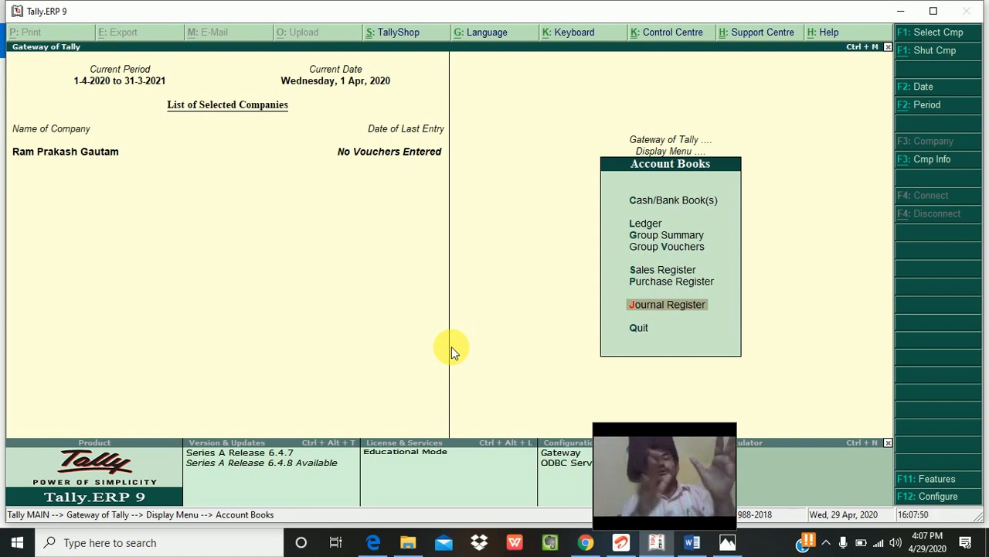
key("Escape")
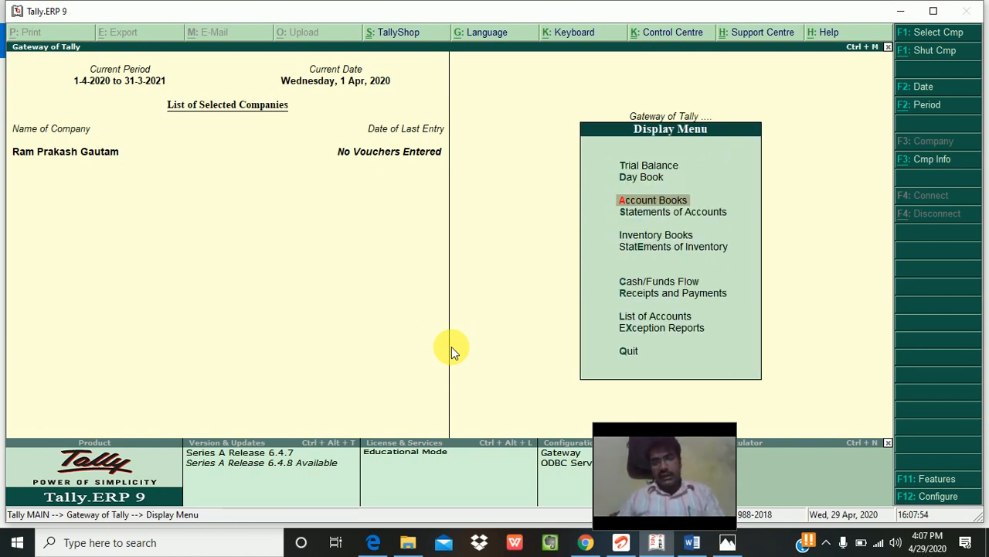
Step: Go to Statements of Accounts and open its Outstandings submenu
key("Down")
key("Return")
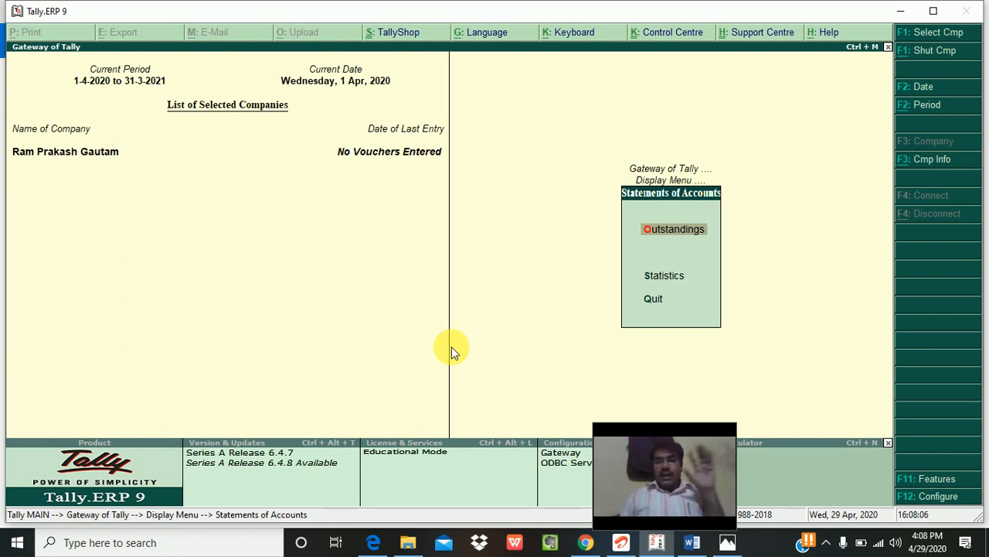
key("Return")
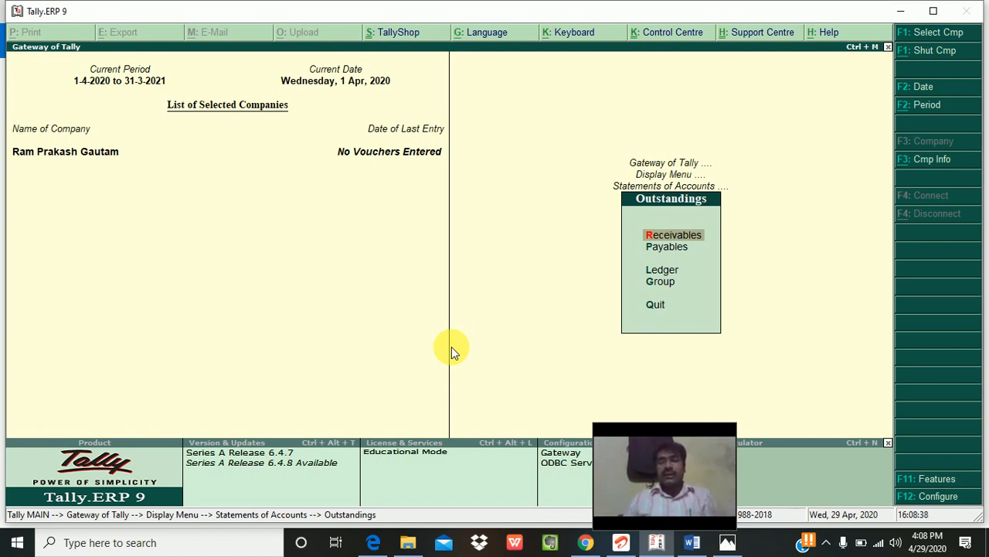
Step: View the empty Bills Receivable outstanding report
key("Return")
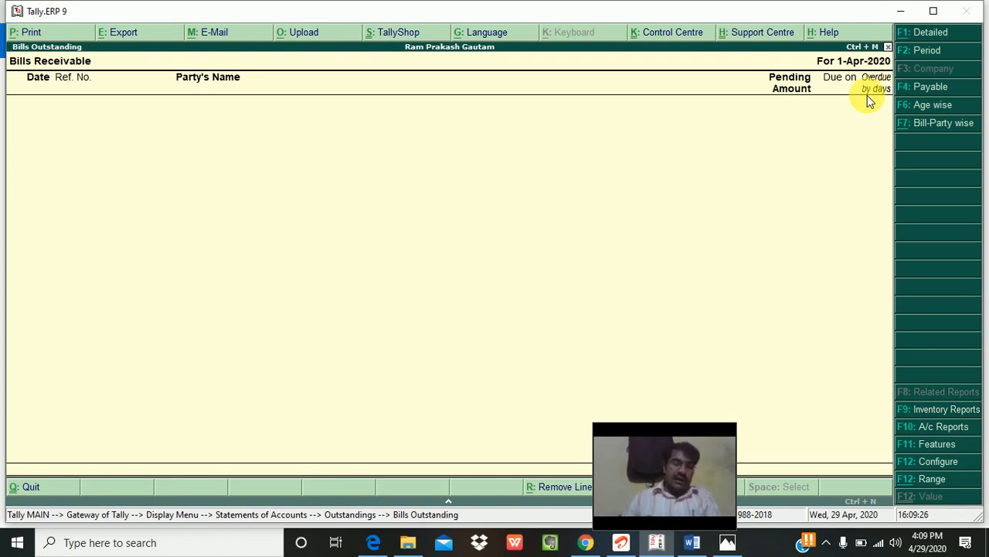
key("Escape")
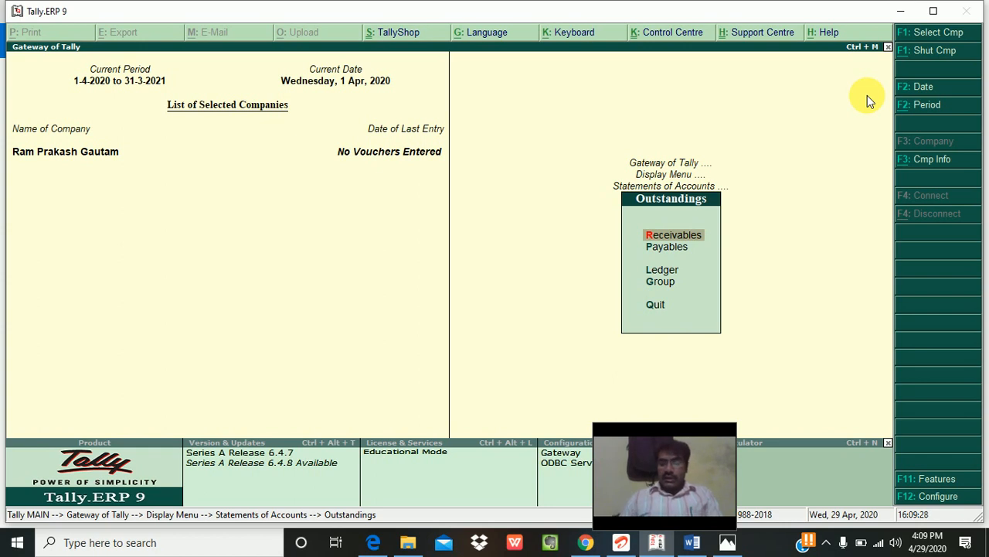
key("Down")
key("Down")
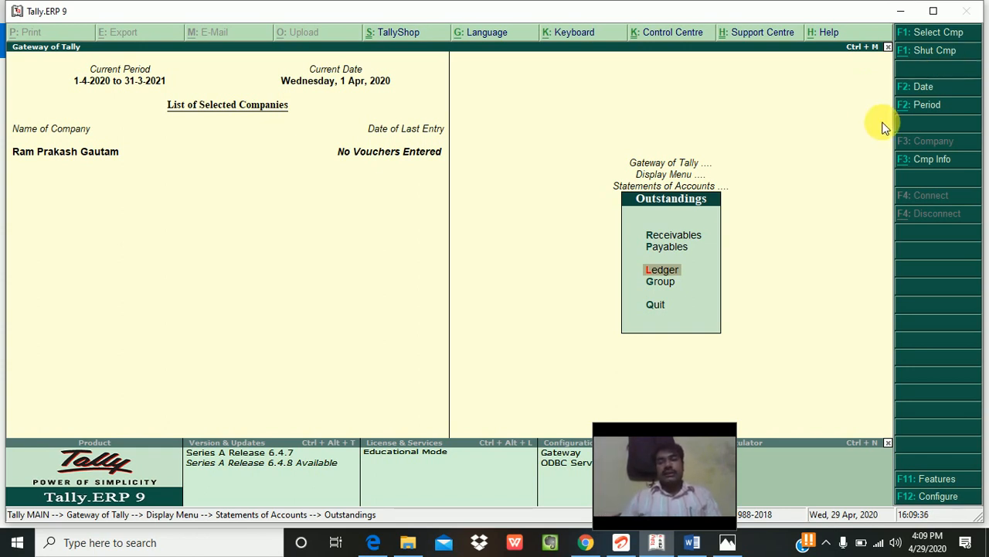
Step: List the Outstandings groups, Sundry Creditors and Sundry Debtors, then back out of the Outstandings menus
left_click(661, 285)
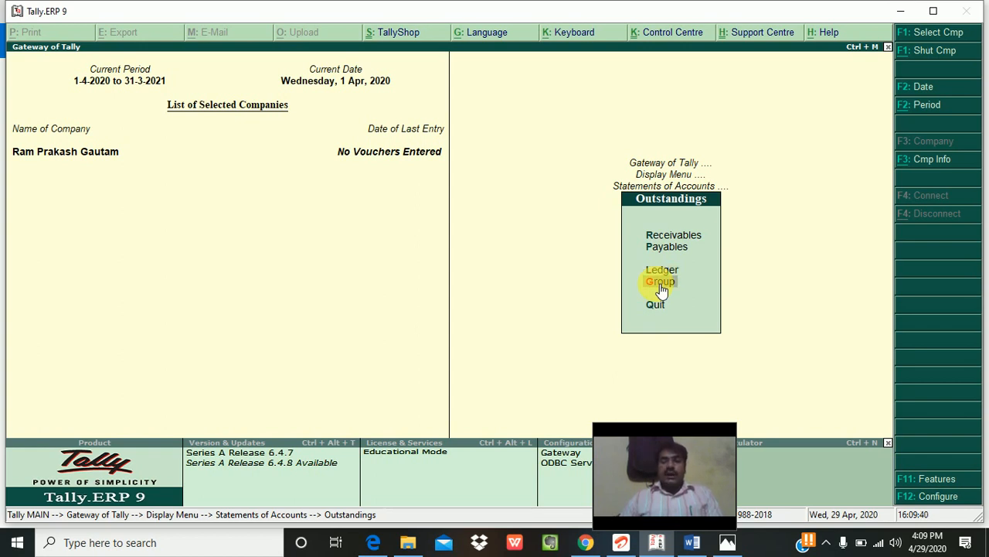
left_click(661, 284)
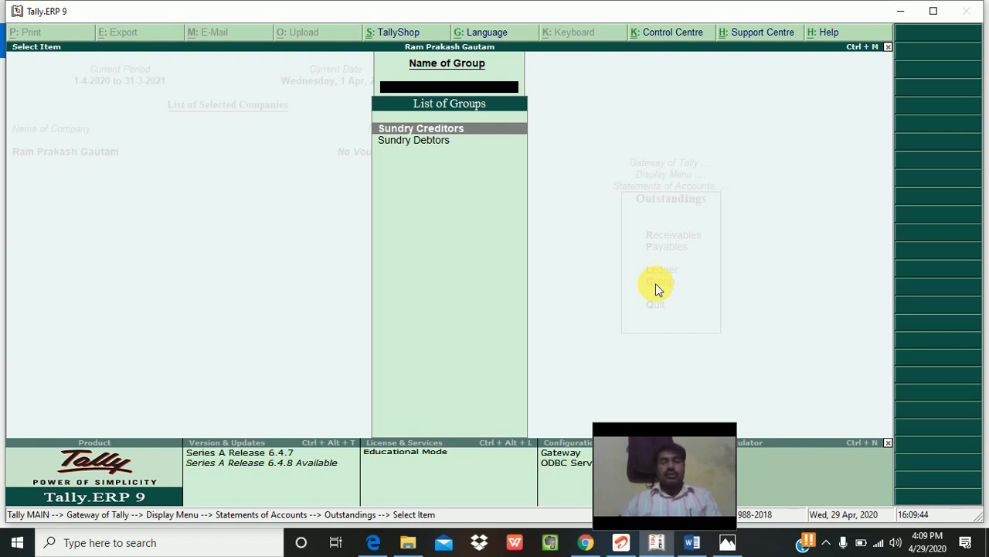
key("Escape")
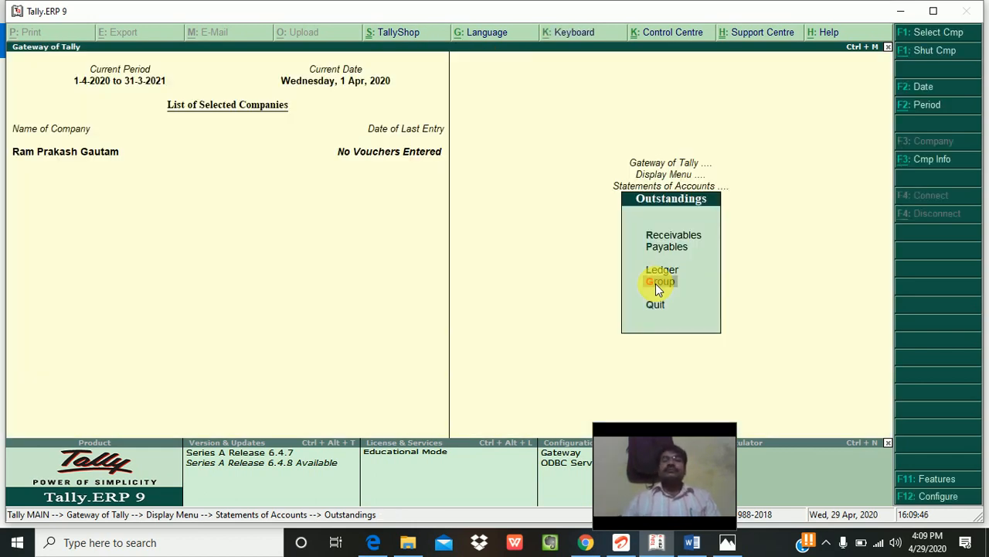
key("Escape")
key("Escape")
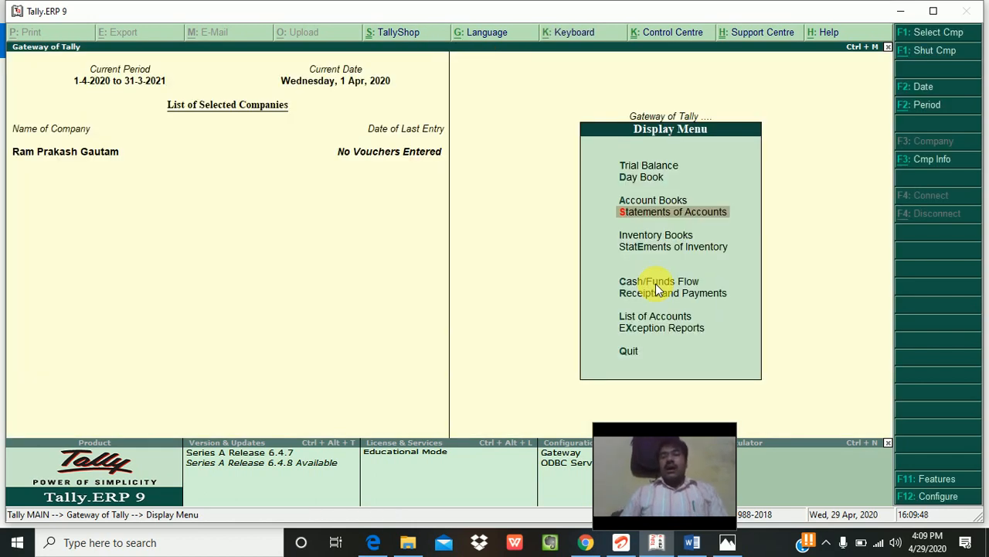
key("Escape")
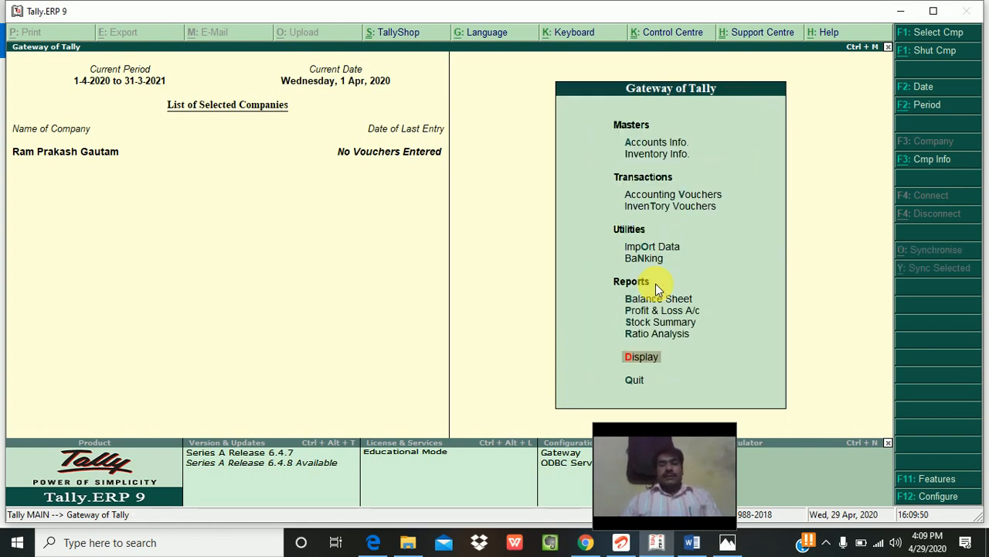
key("Escape")
key("Escape")
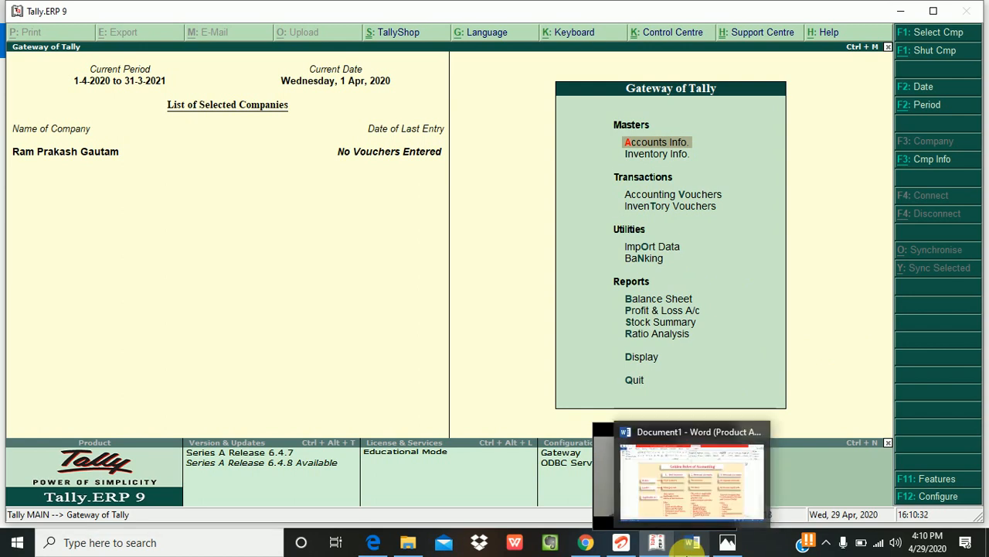
Step: Switch to Word's Document1 showing the Real, Personal and Nominal accounts chart
left_click(691, 545)
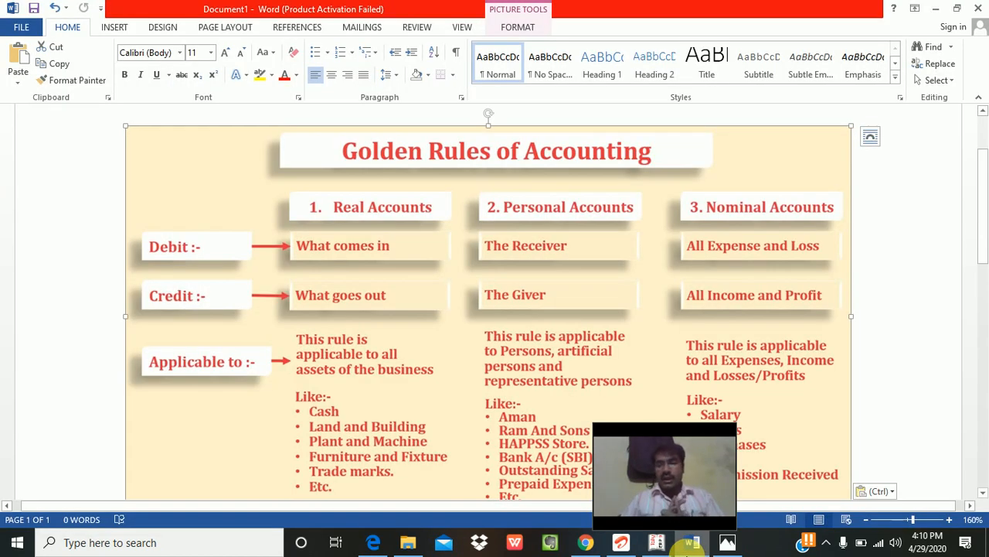
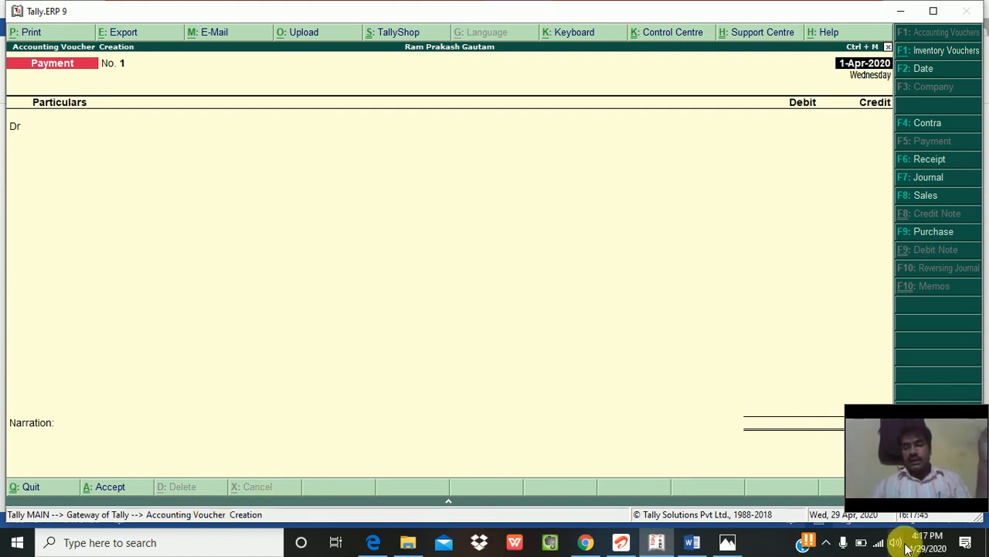
Step: Switch to Word's Golden Rules of Accounting chart from the taskbar
left_click(693, 544)
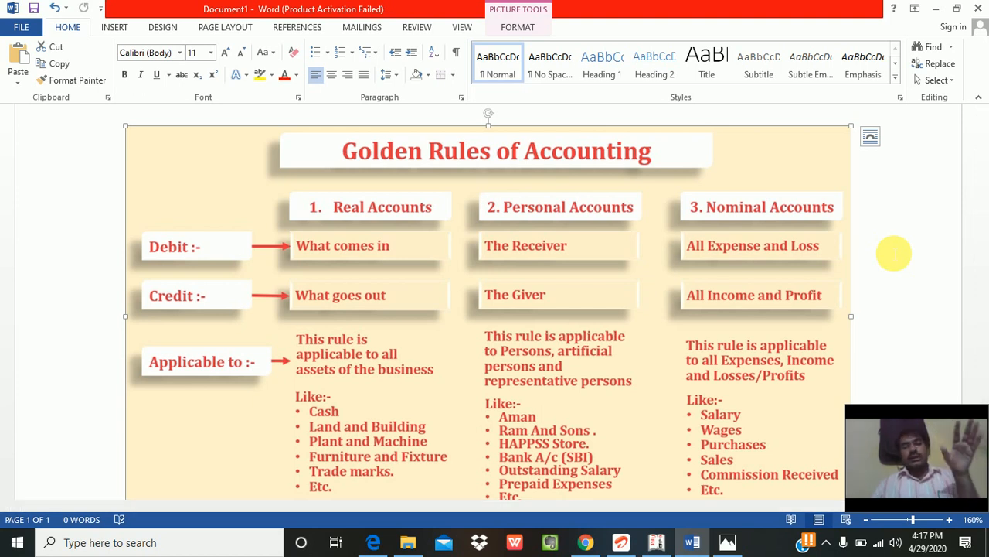
Step: Return from Word to the empty Tally Payment voucher No. 1 dated 1-Apr-2020
key("alt+Tab")
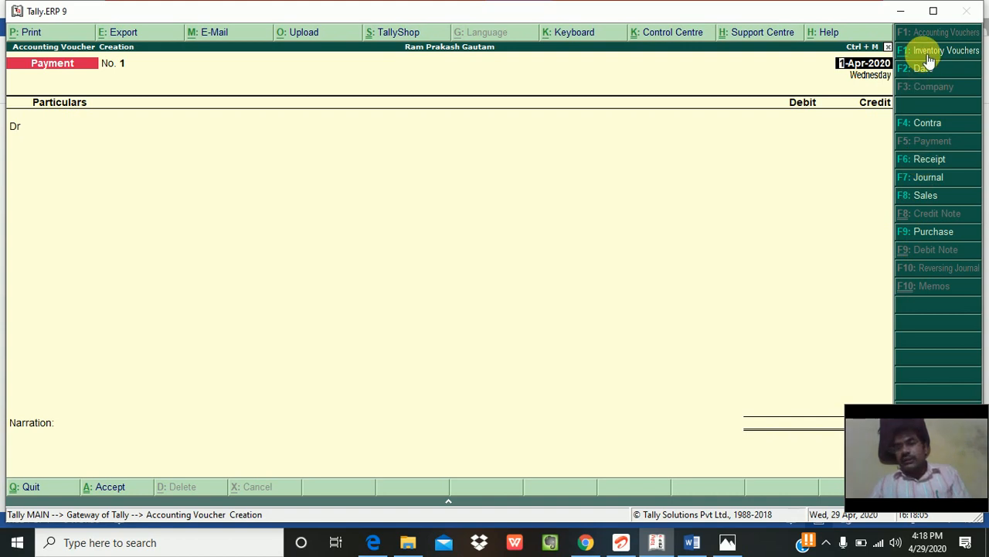
Step: Change the blank voucher to Receipt, then to Sales
left_click(934, 160)
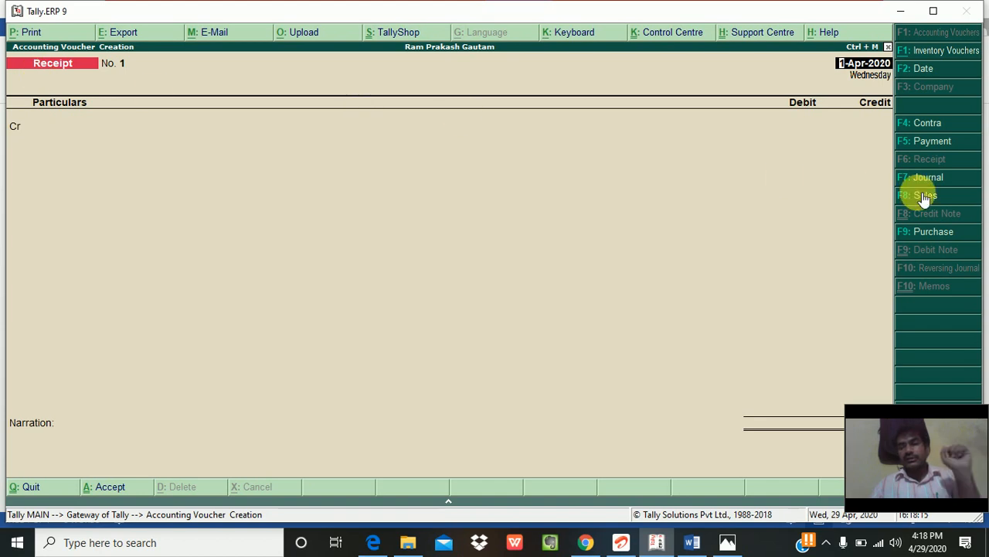
left_click(925, 195)
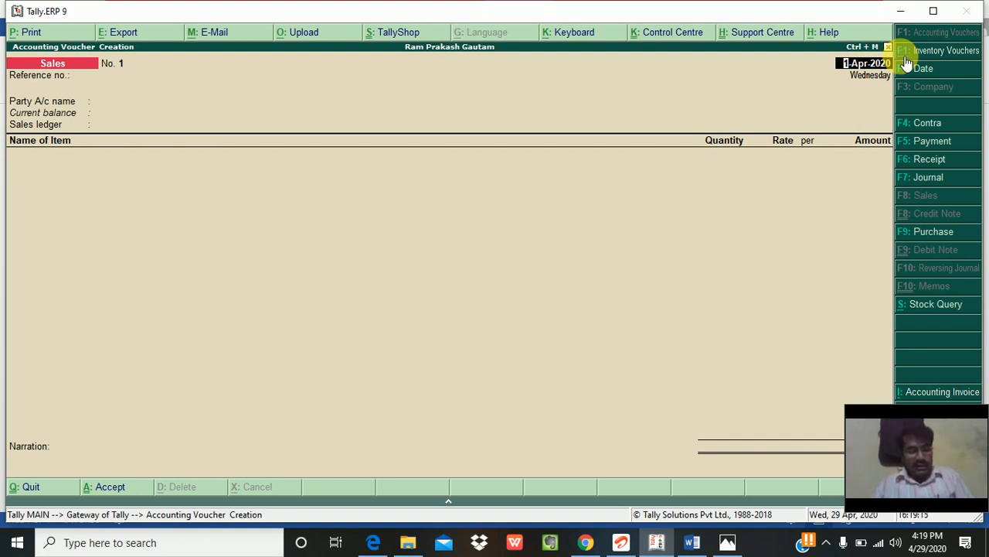
Step: Open an empty Stock Journal voucher, then quit it back to Gateway of Tally
left_click(902, 55)
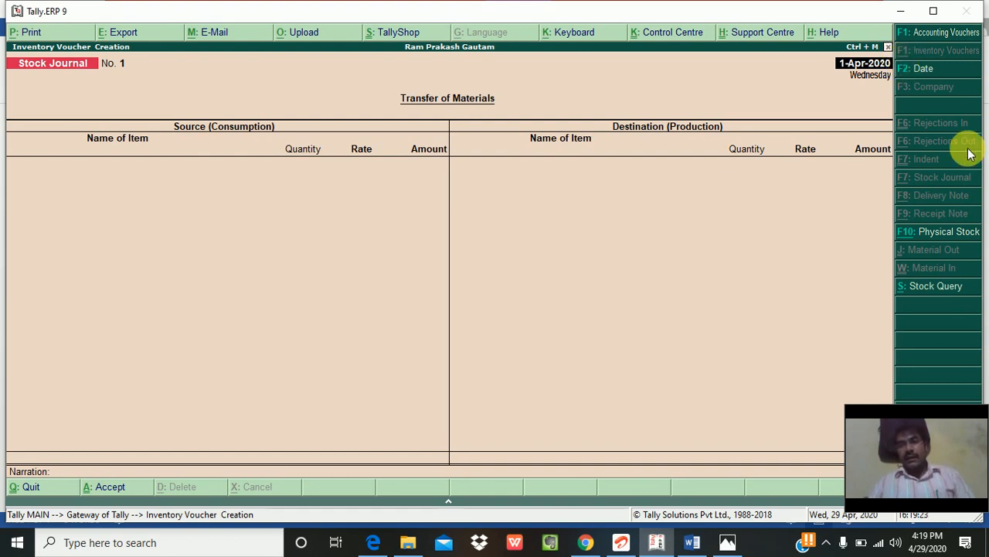
key("F2")
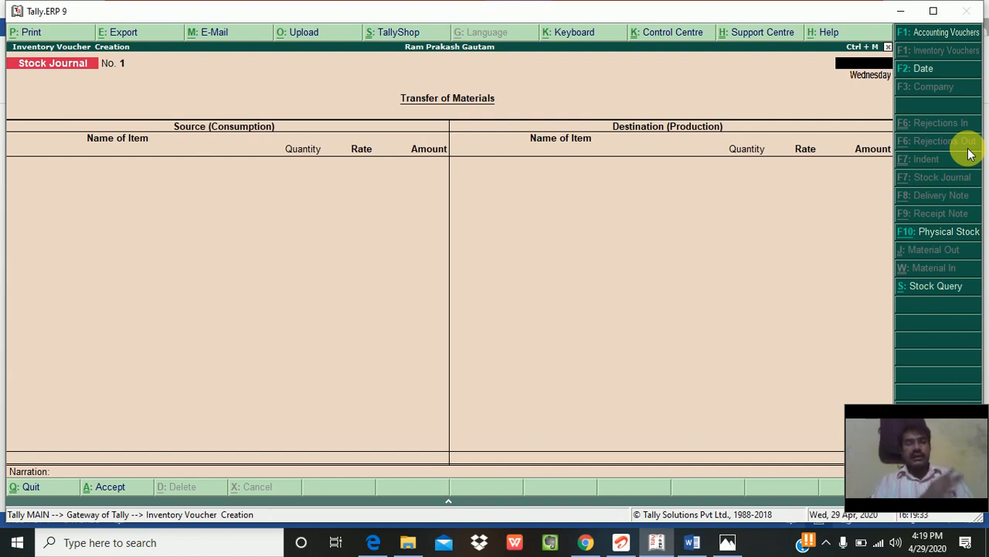
key("Escape")
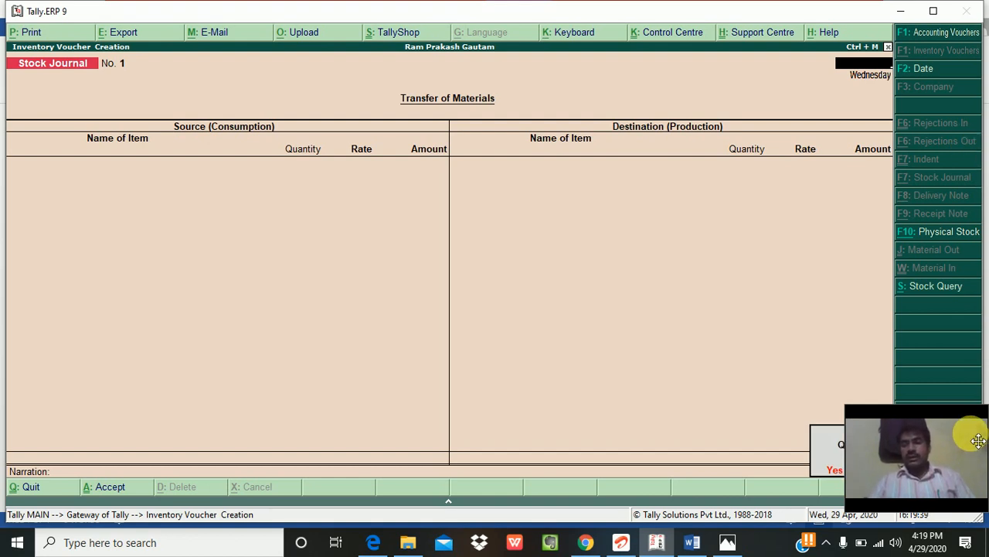
left_click_drag(965, 405, 722, 446)
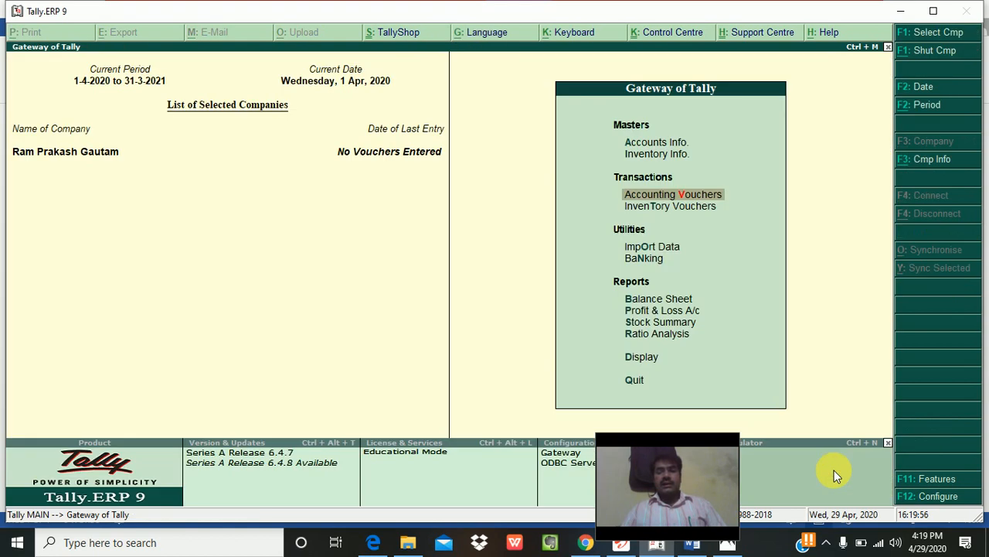
left_click(834, 470)
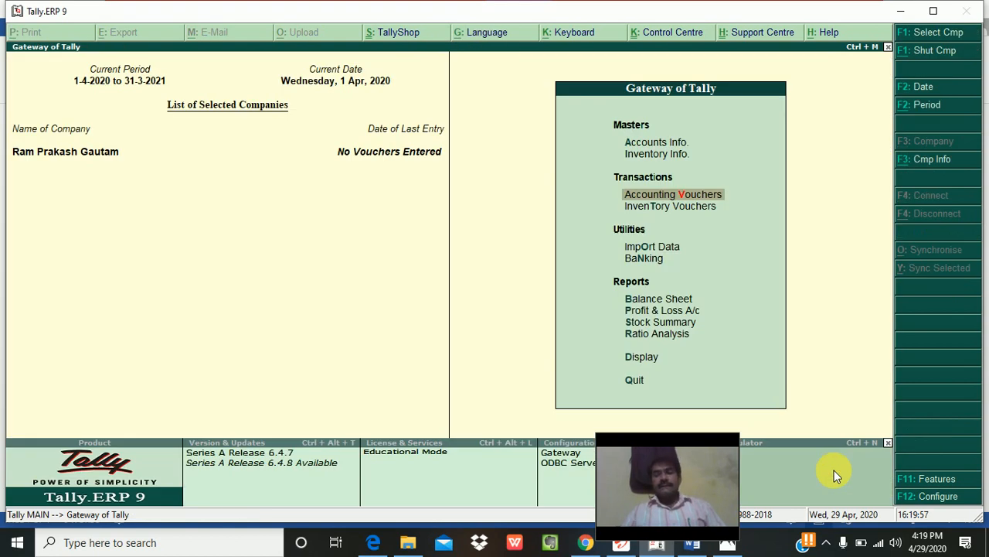
Step: Open a new Payment voucher and try the dates 2, 3.4.20 and 03.04.20
key("Return")
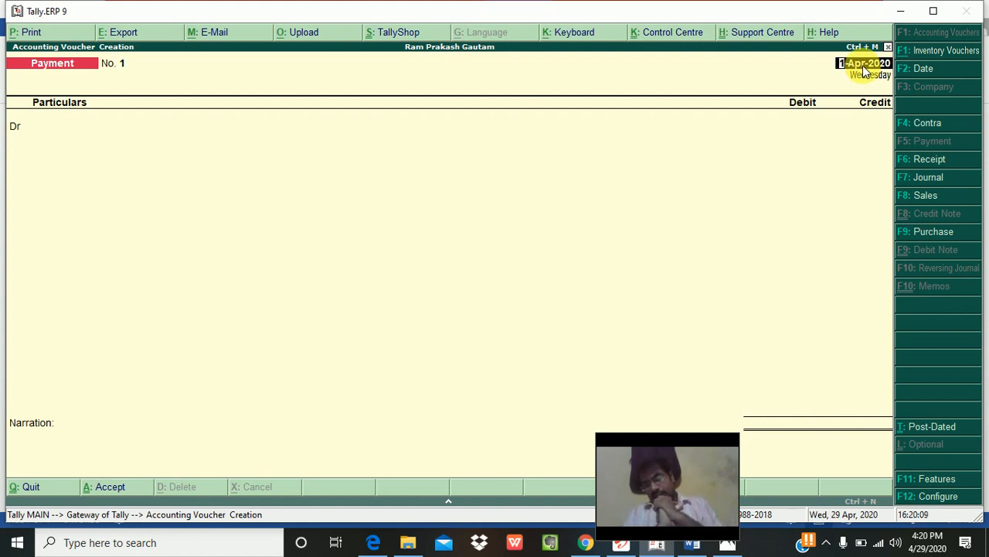
type("2-4")
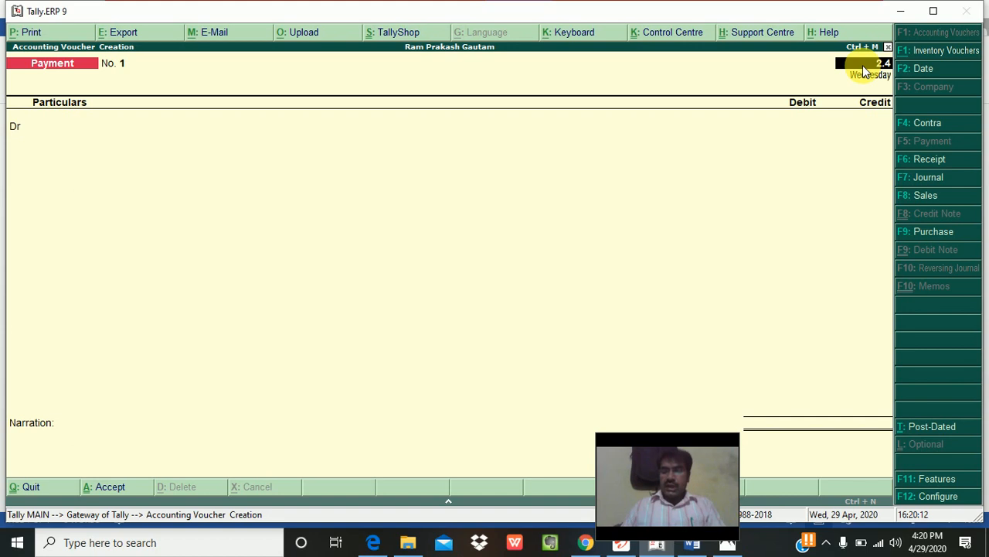
key("Return")
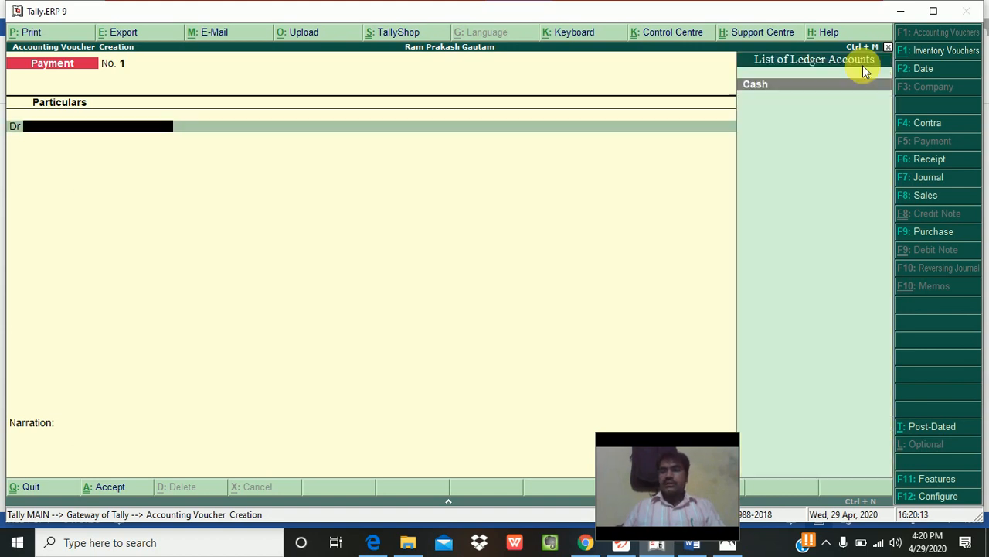
key("F2")
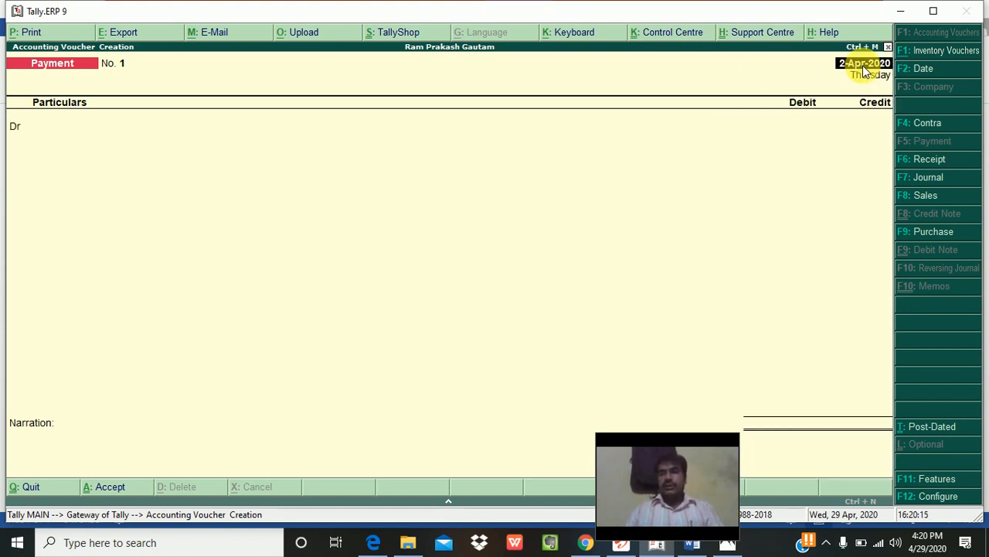
type("3")
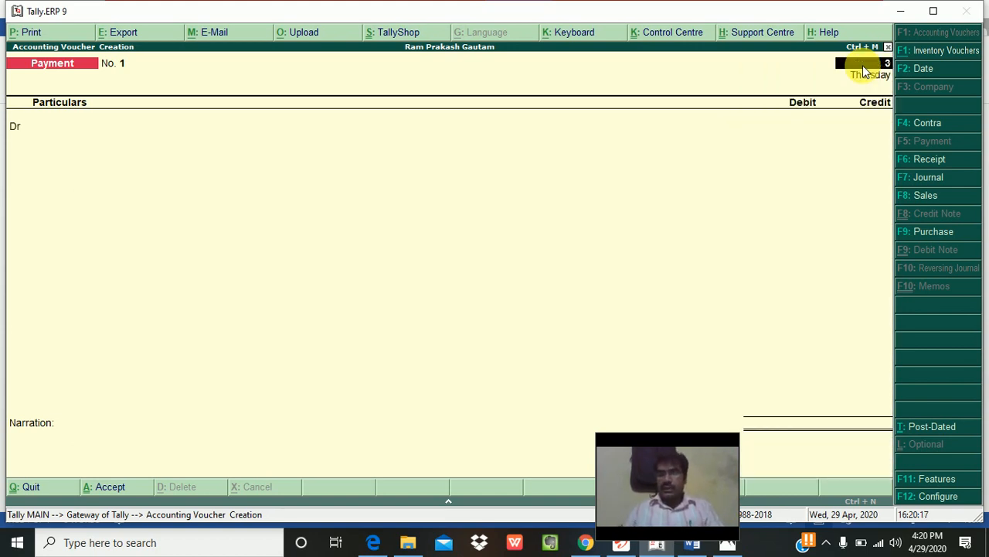
type(".4.20")
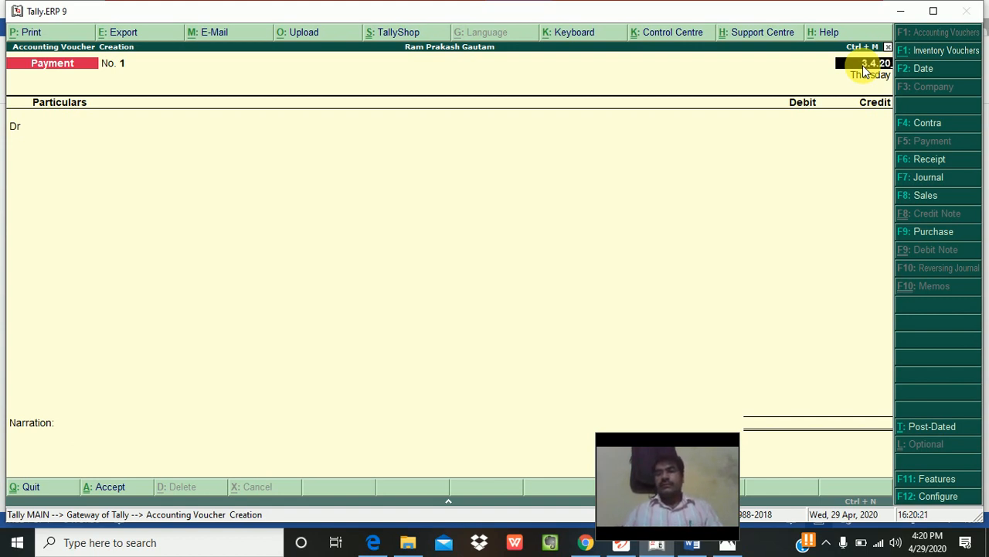
key("BackSpace")
key("BackSpace")
key("BackSpace")
key("BackSpace")
key("BackSpace")
key("BackSpace")
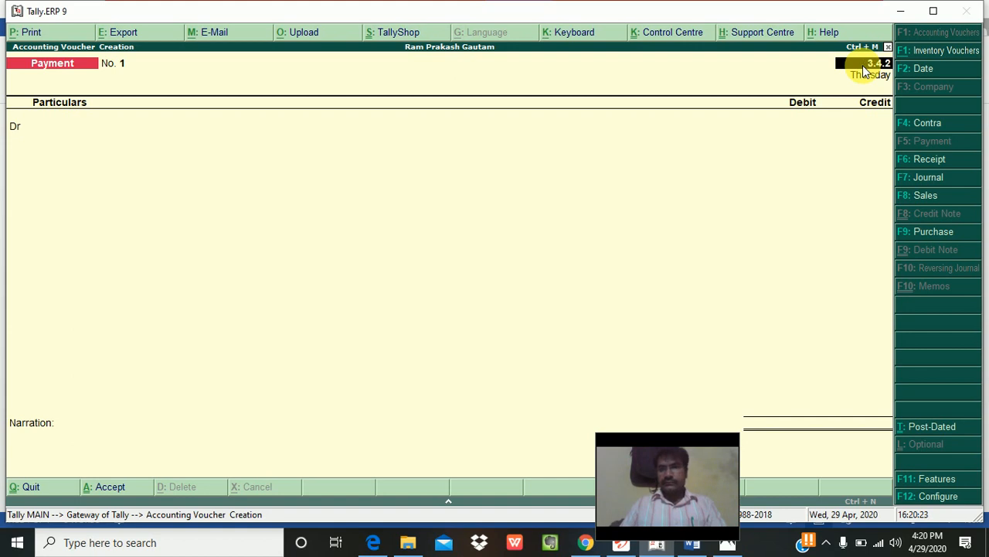
type("03.04.2")
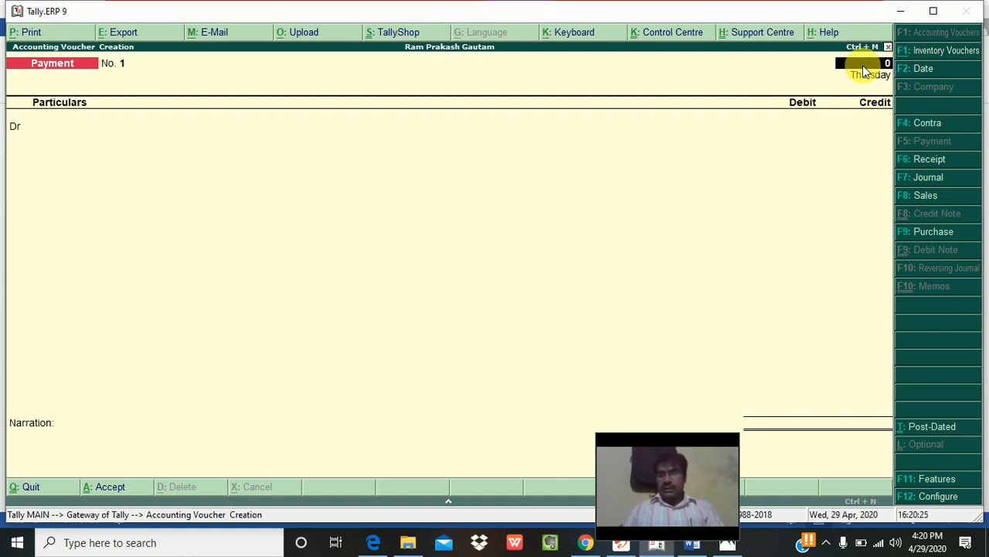
type("0")
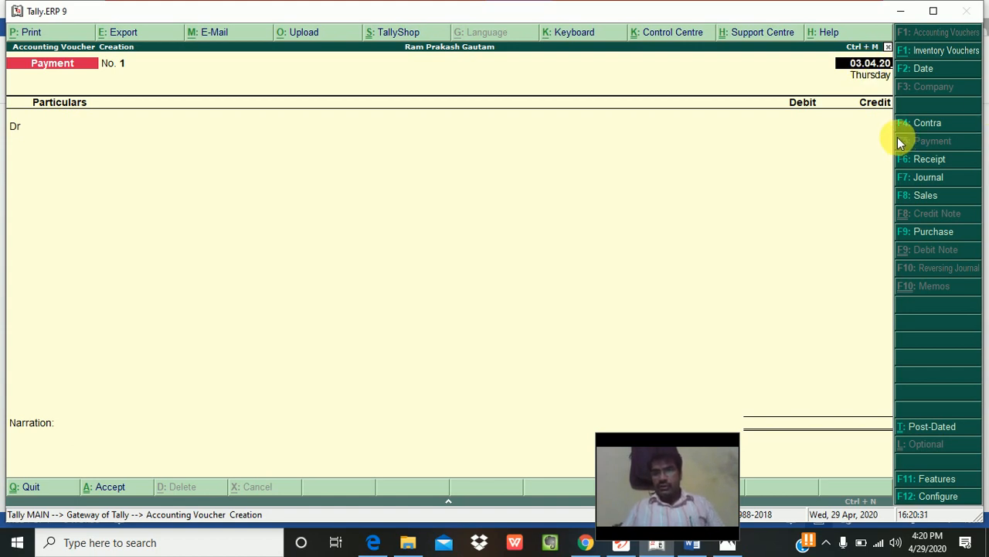
key("BackSpace")
key("BackSpace")
key("BackSpace")
key("BackSpace")
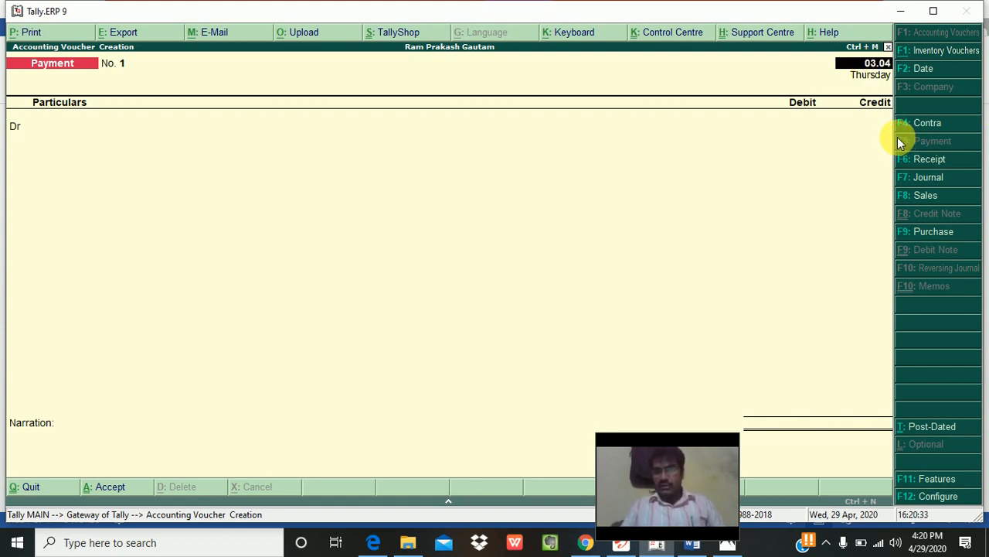
key("Escape")
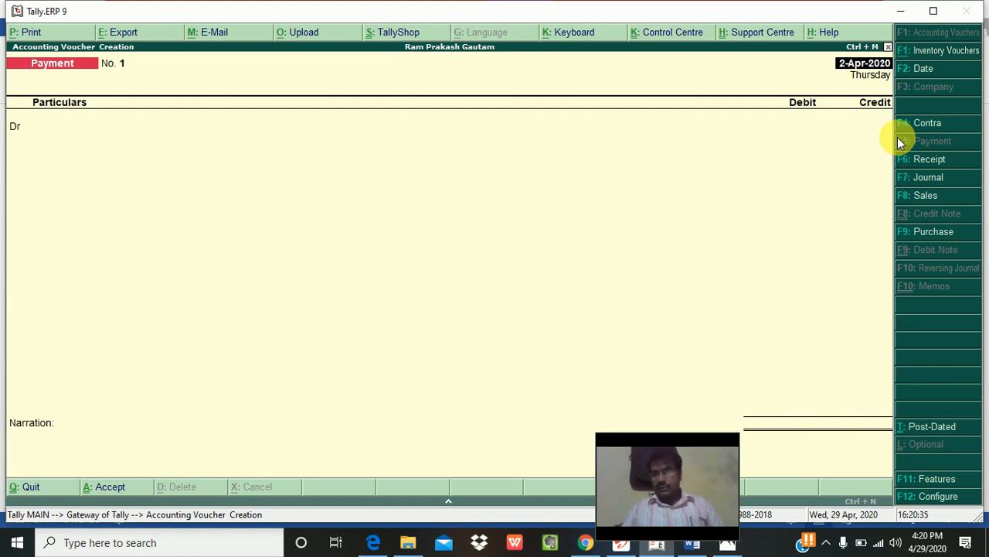
Step: Clear the attempted date 3.4.2020, quit the voucher, and reopen a fresh Payment voucher
type("3.4.2020")
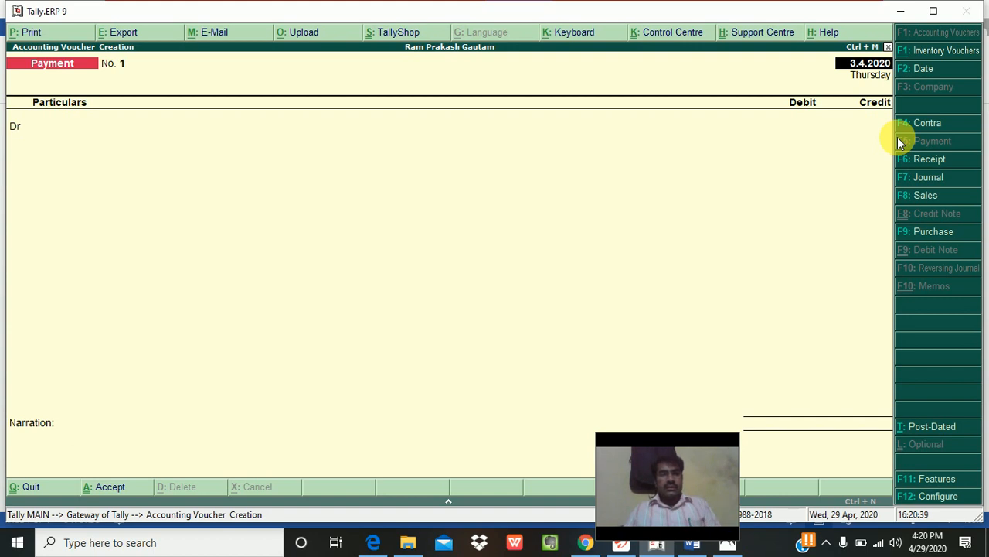
key("BackSpace")
key("BackSpace")
key("BackSpace")
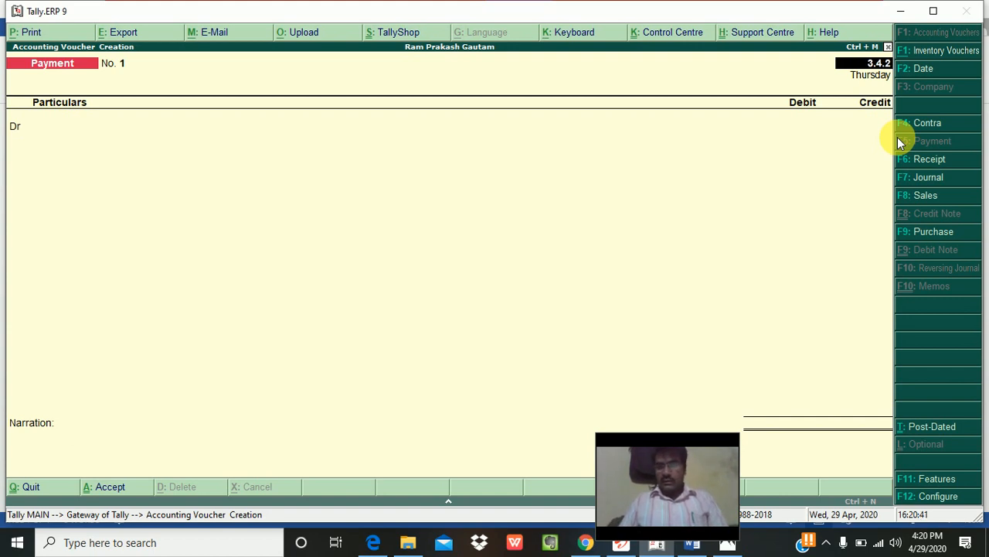
key("BackSpace")
key("BackSpace")
key("BackSpace")
key("BackSpace")
key("BackSpace")
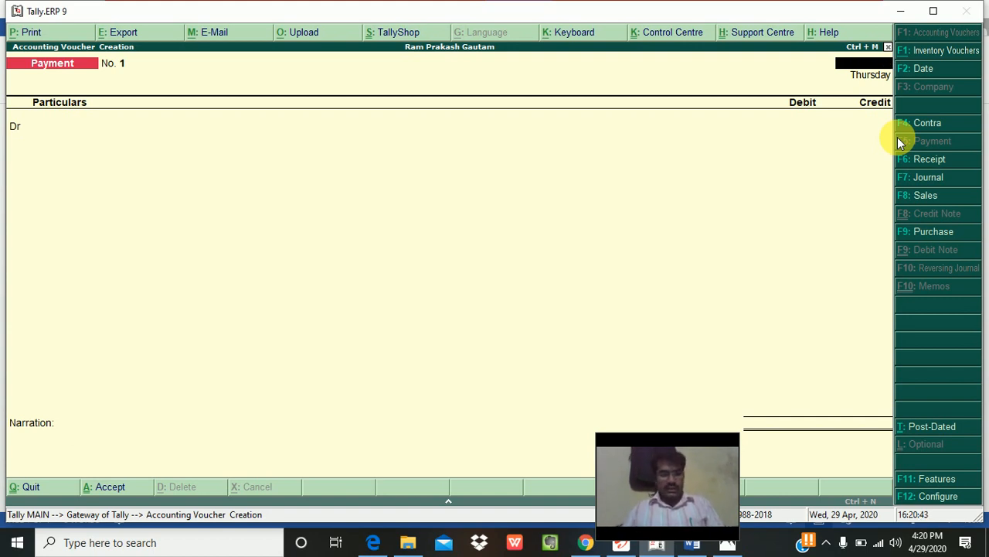
key("Escape")
key("y")
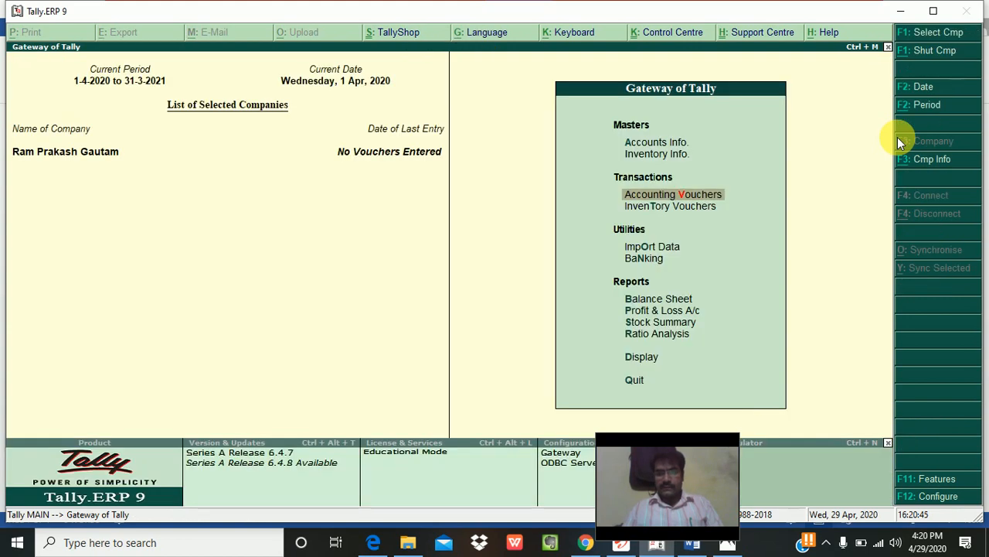
key("Return")
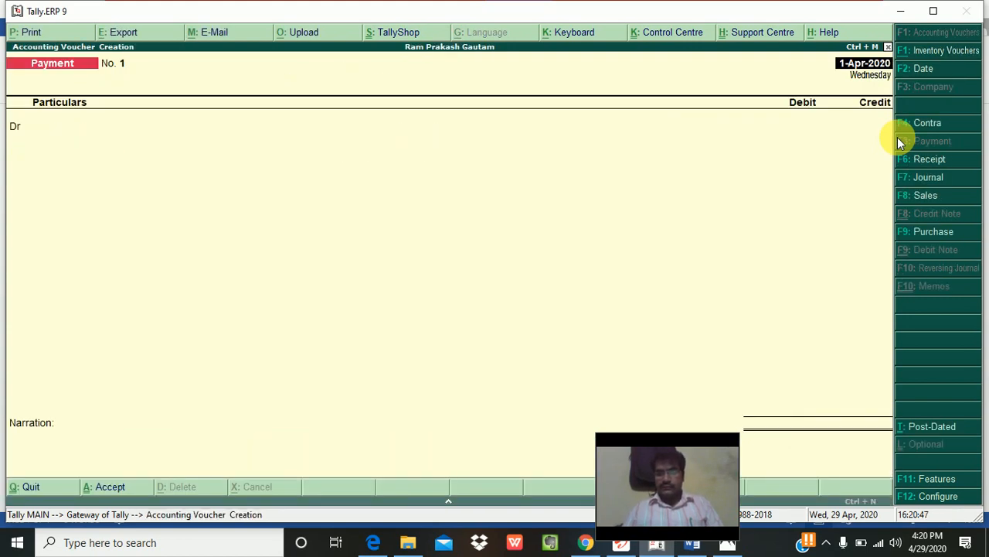
key("F2")
type("03.04.20")
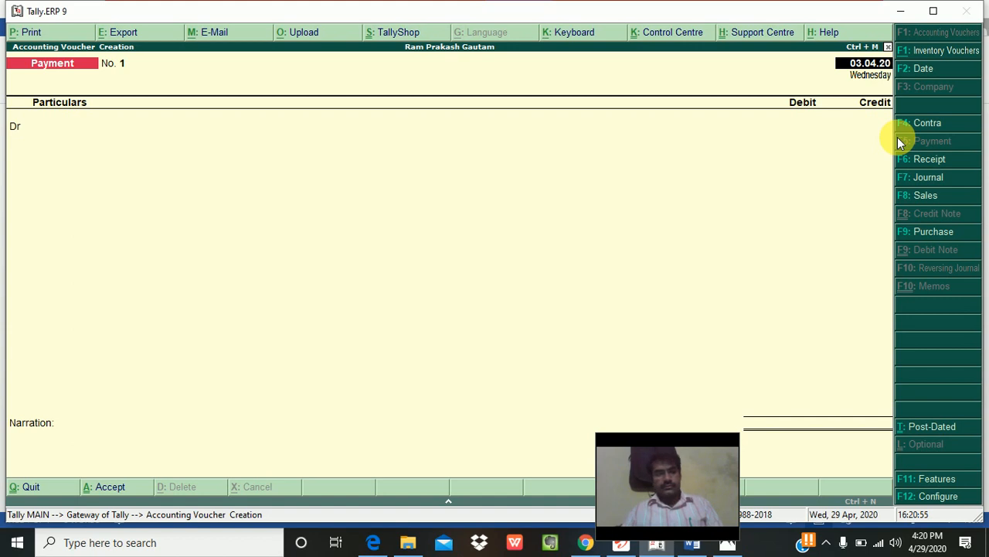
key("BackSpace")
key("BackSpace")
key("BackSpace")
key("BackSpace")
key("BackSpace")
key("BackSpace")
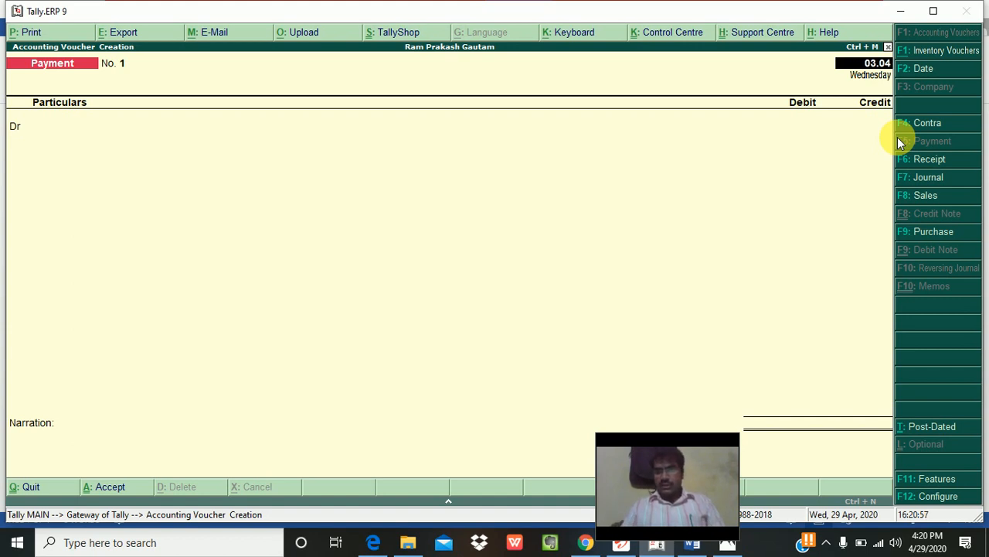
key("BackSpace")
key("BackSpace")
type("04.04.20")
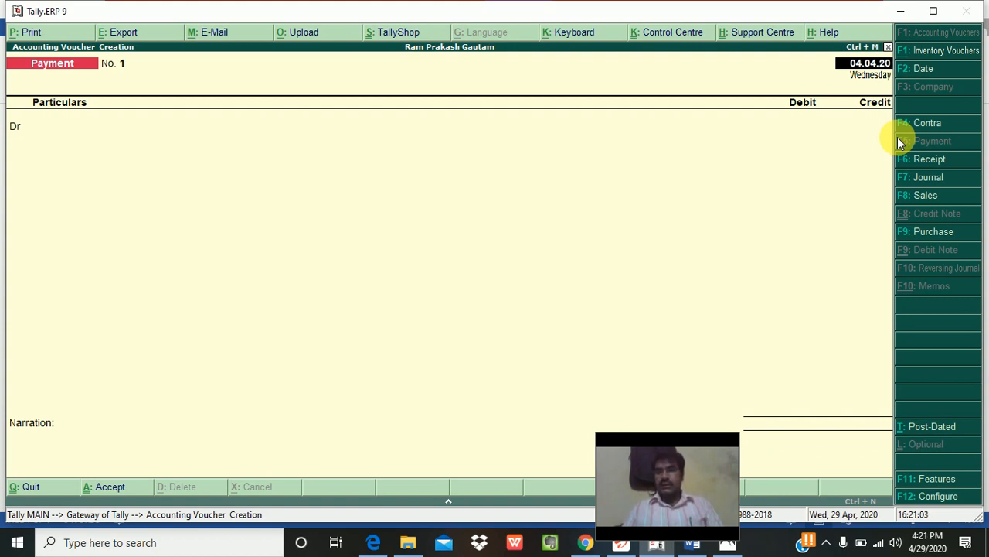
type("20")
key("Return")
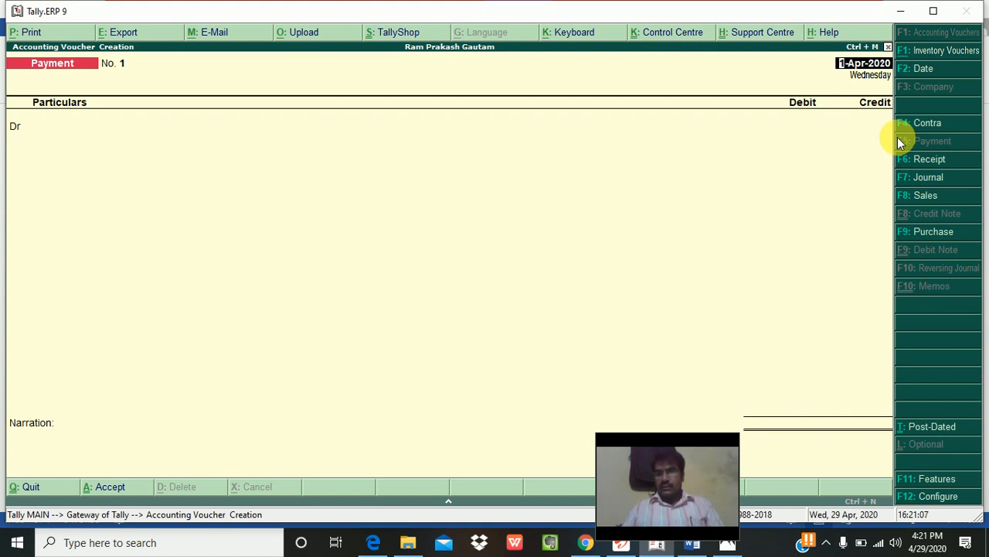
key("Return")
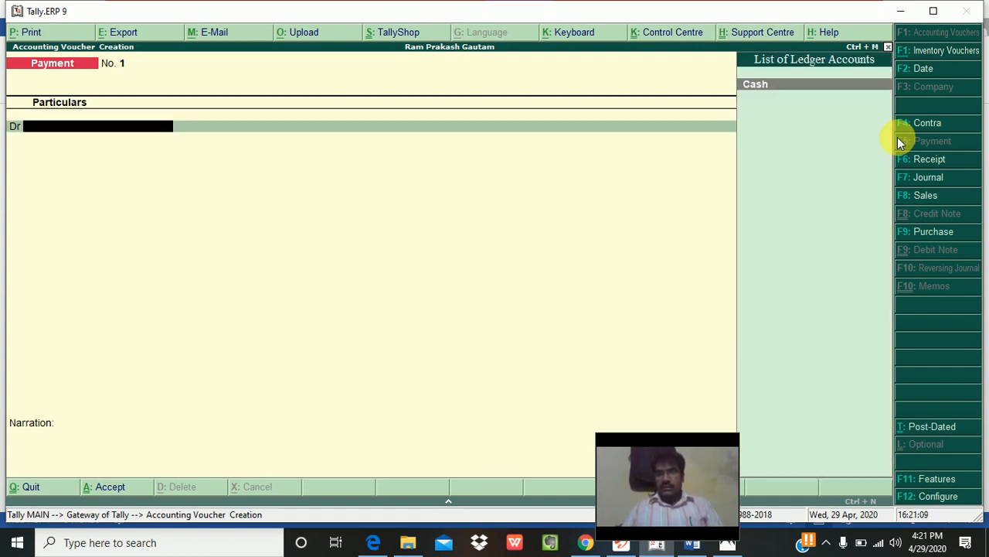
key("BackSpace")
type("05.")
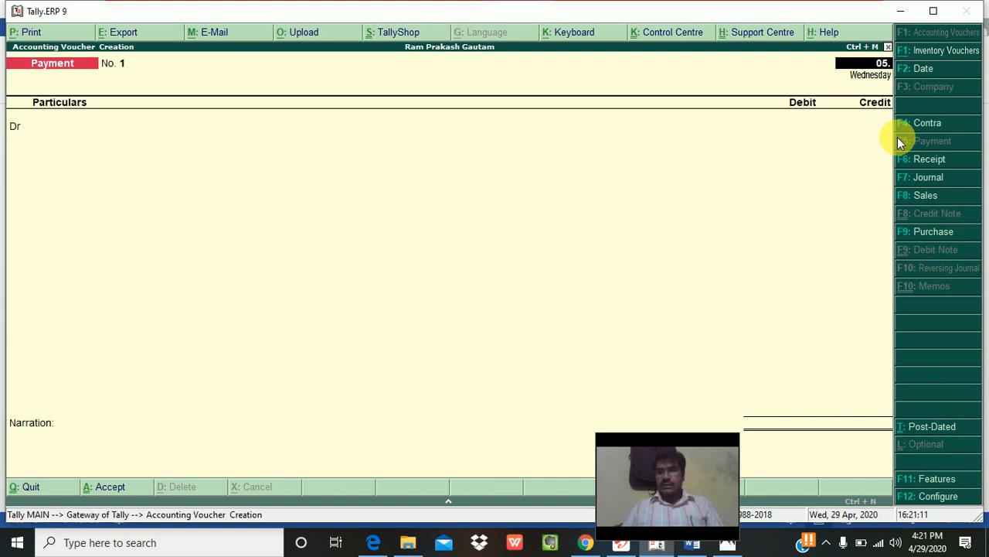
type("04.20")
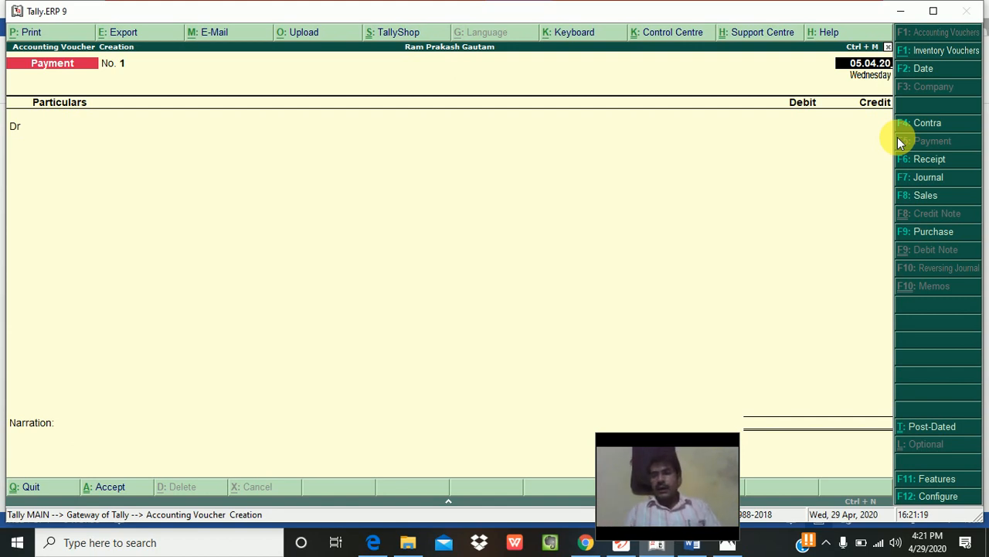
key("BackSpace")
key("BackSpace")
key("BackSpace")
key("BackSpace")
key("BackSpace")
key("BackSpace")
key("BackSpace")
key("BackSpace")
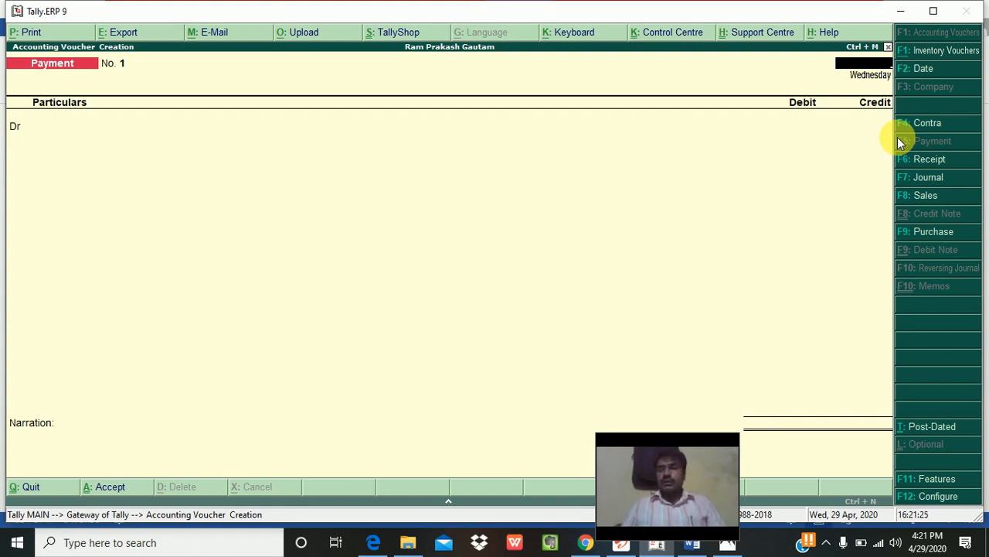
key("Escape")
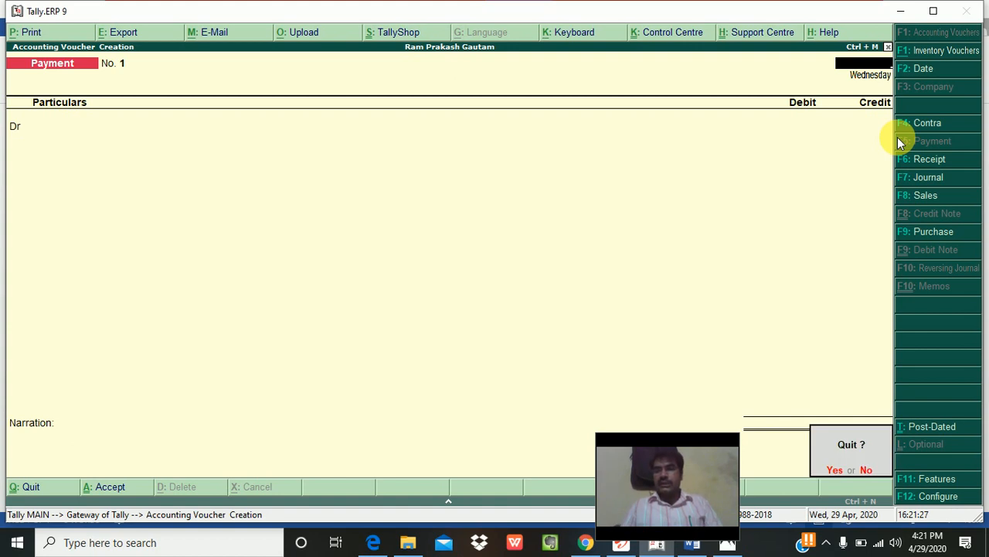
key("Return")
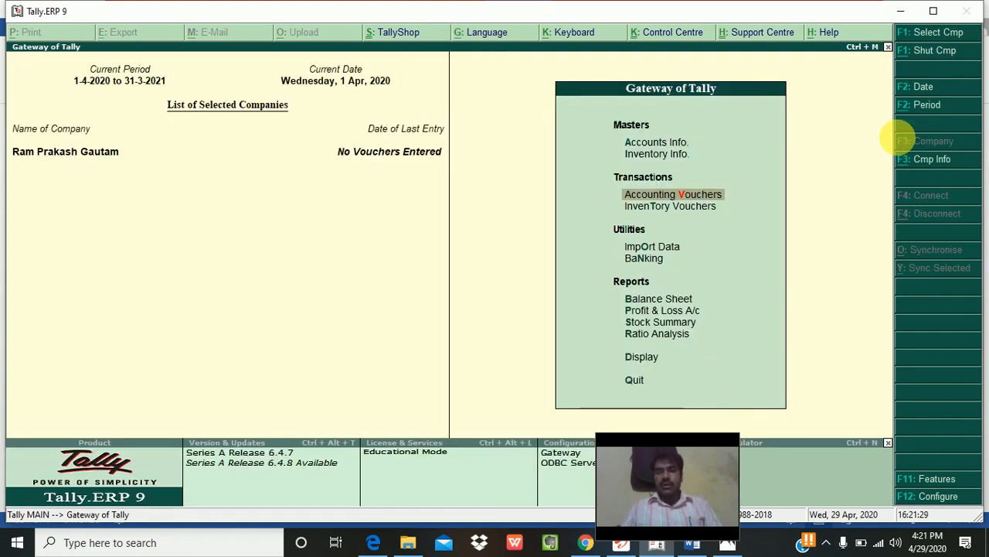
key("Return")
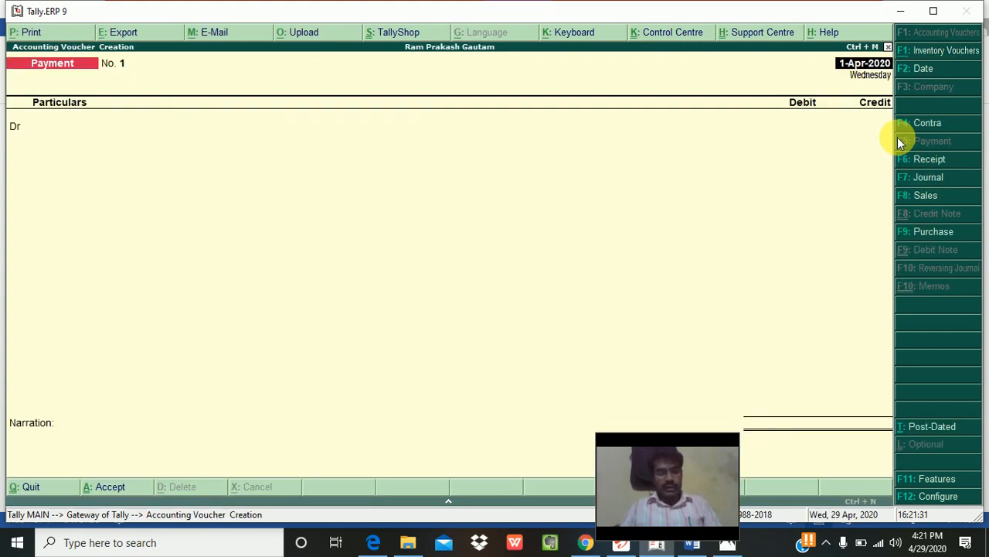
key("F2")
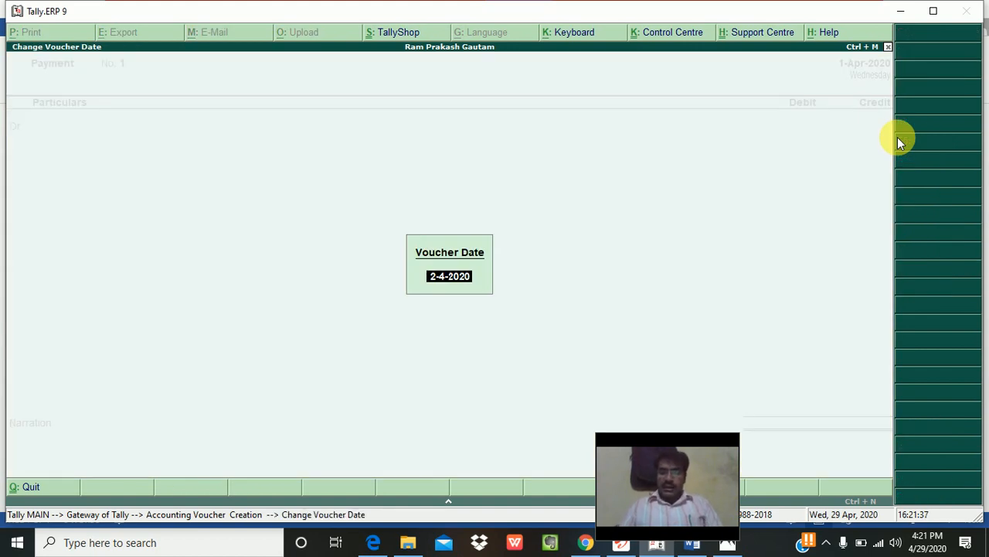
type("04.04.20")
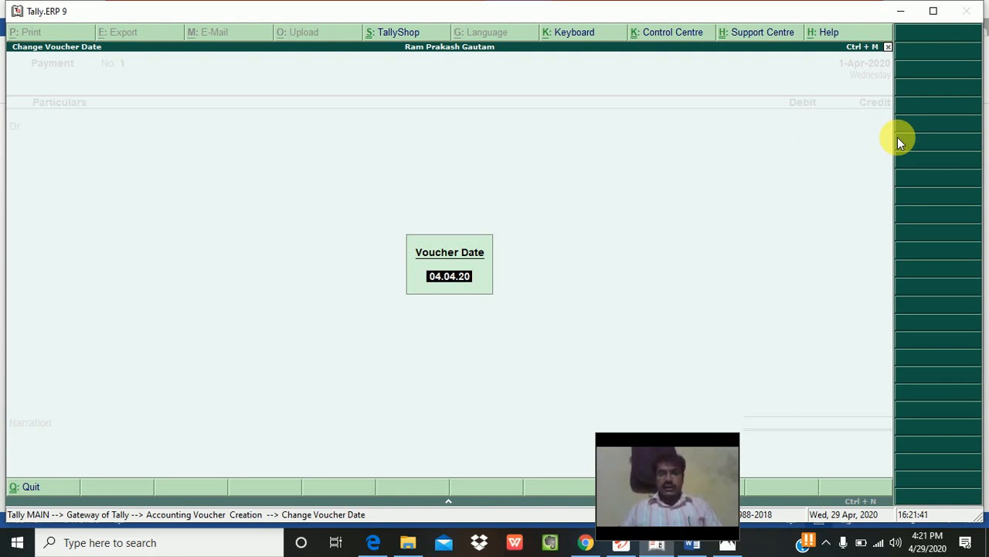
key("BackSpace")
key("BackSpace")
key("BackSpace")
key("BackSpace")
key("BackSpace")
key("BackSpace")
key("BackSpace")
key("BackSpace")
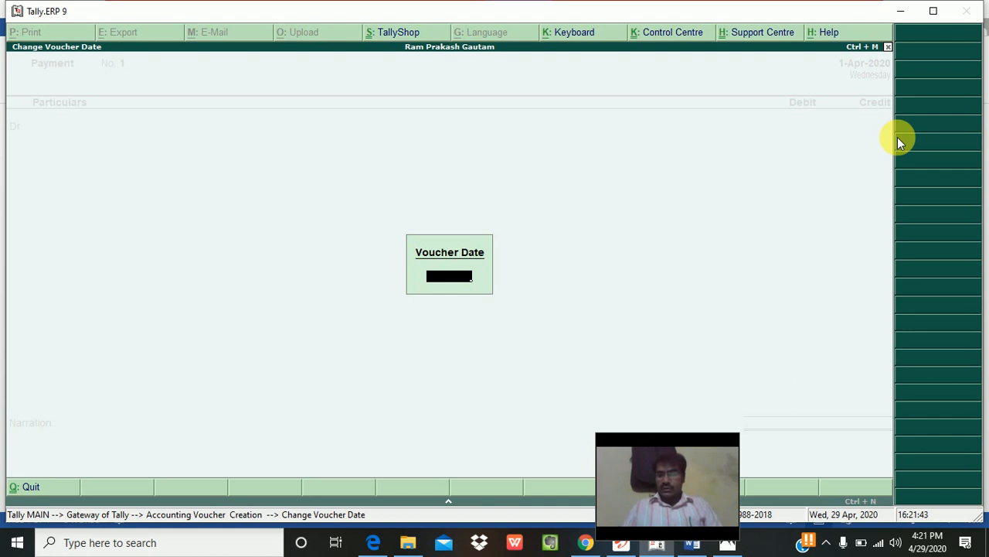
type("03.04.20")
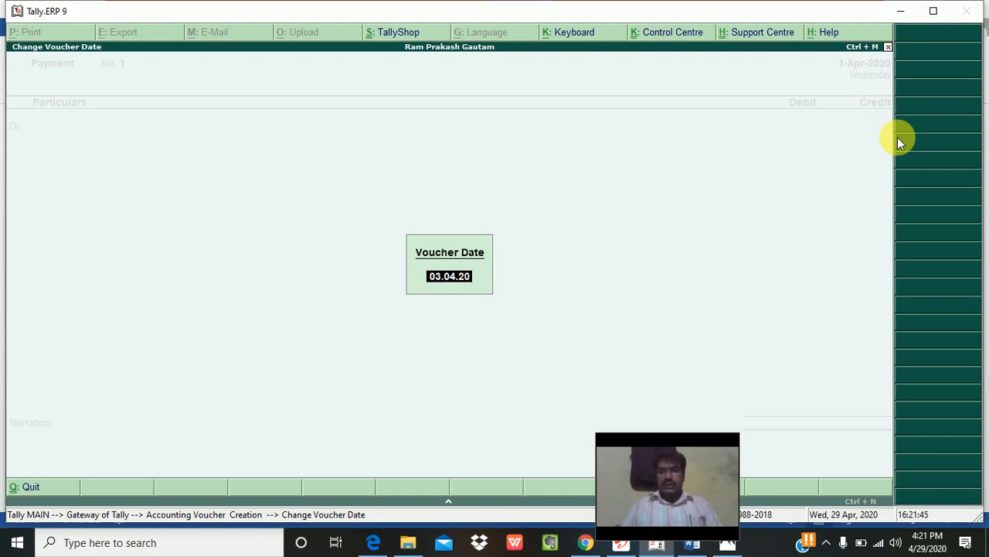
key("Return")
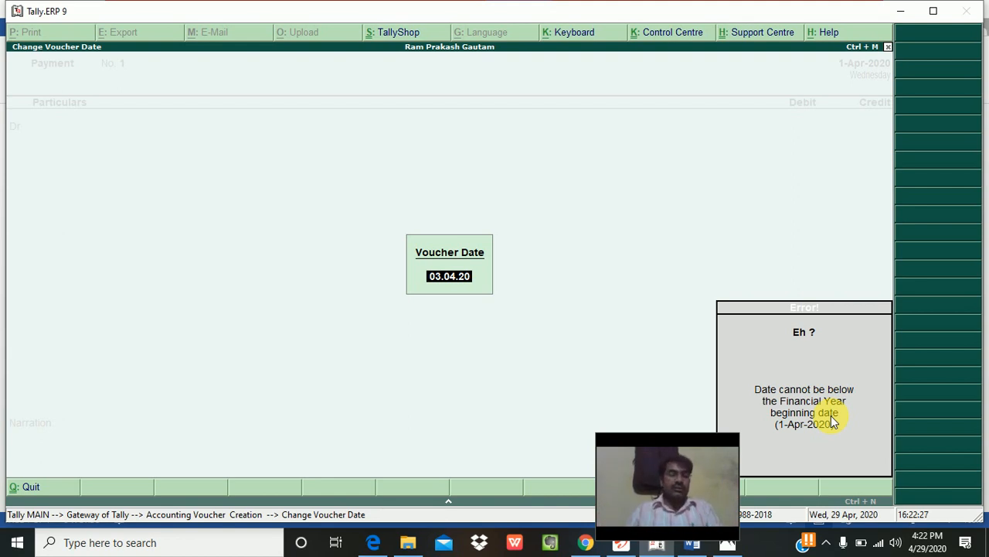
key("Escape")
key("Escape")
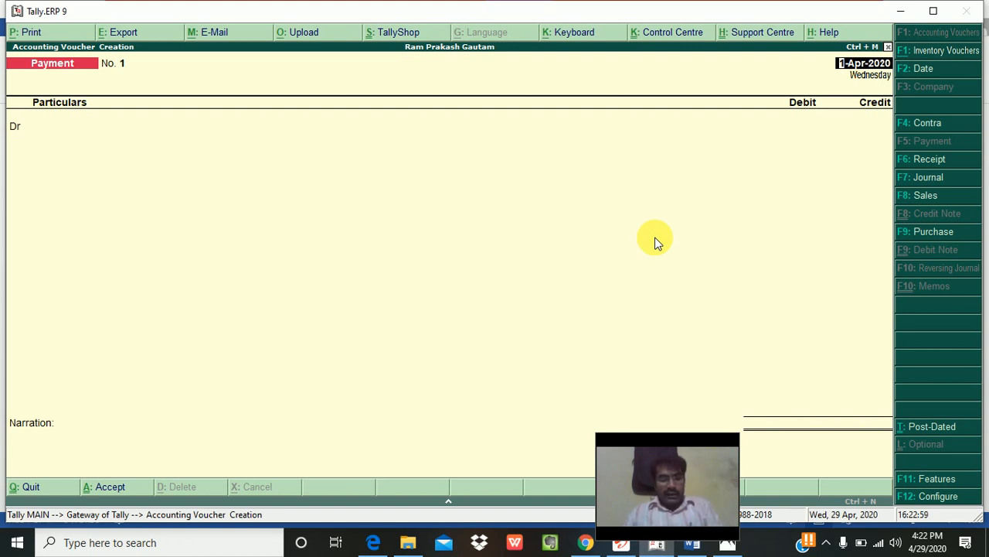
Step: Switch the blank Payment voucher to a Contra voucher with F4
key("F4")
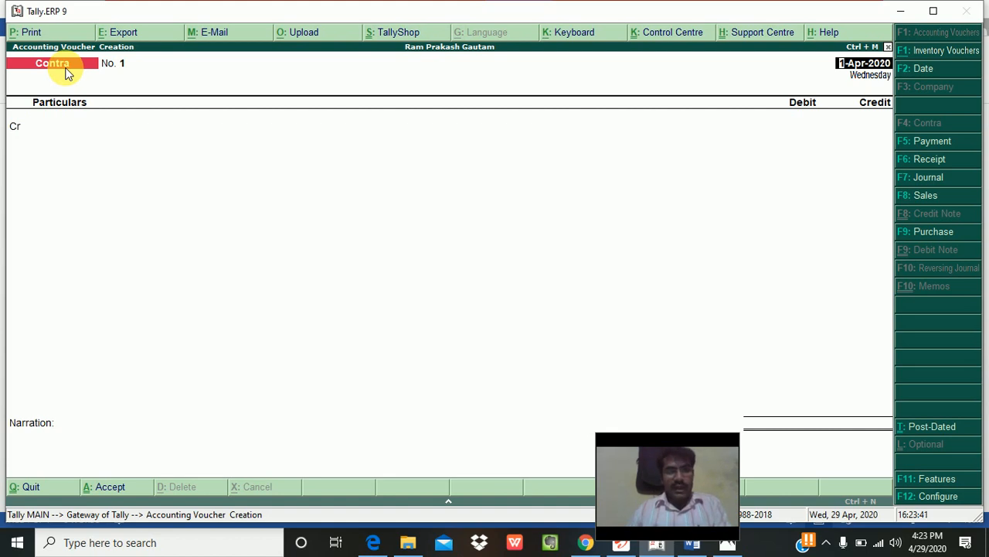
Step: Cycle through Payment, Receipt, Journal, Sales and Purchase vouchers, then quit to Gateway of Tally
key("F5")
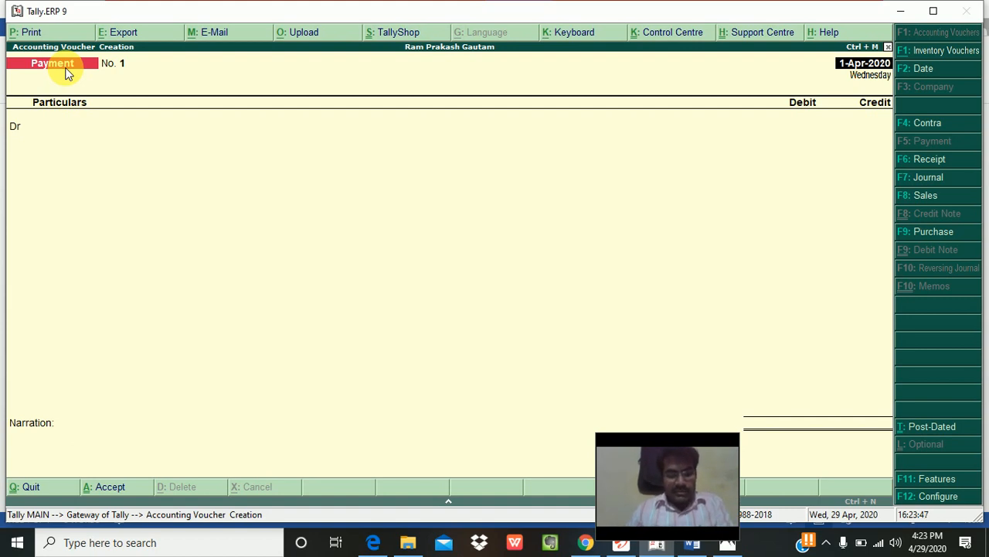
key("F6")
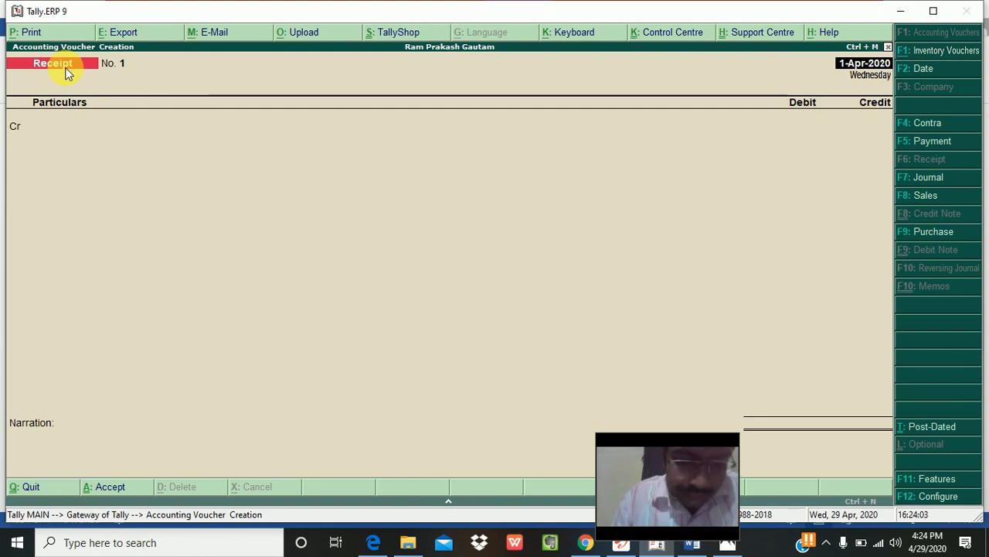
key("F7")
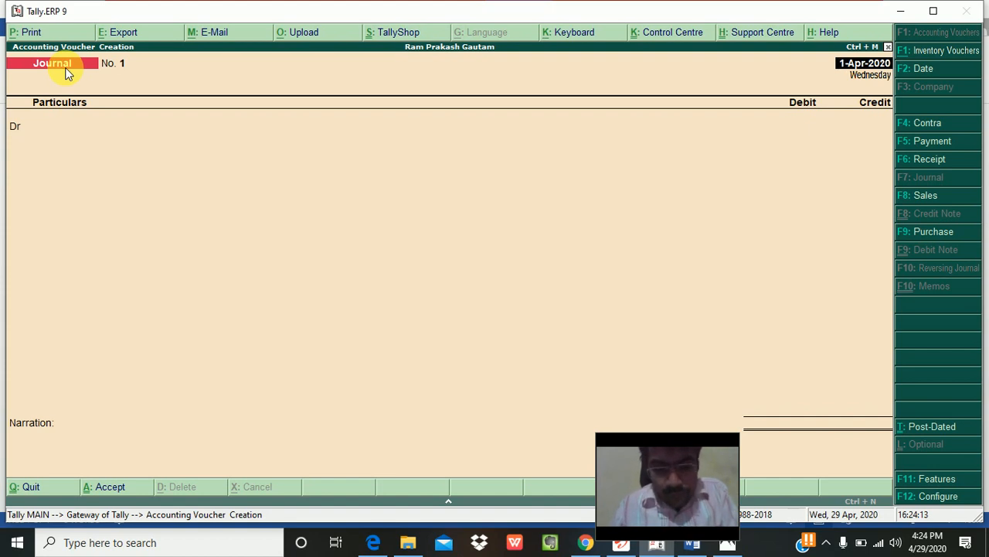
key("F8")
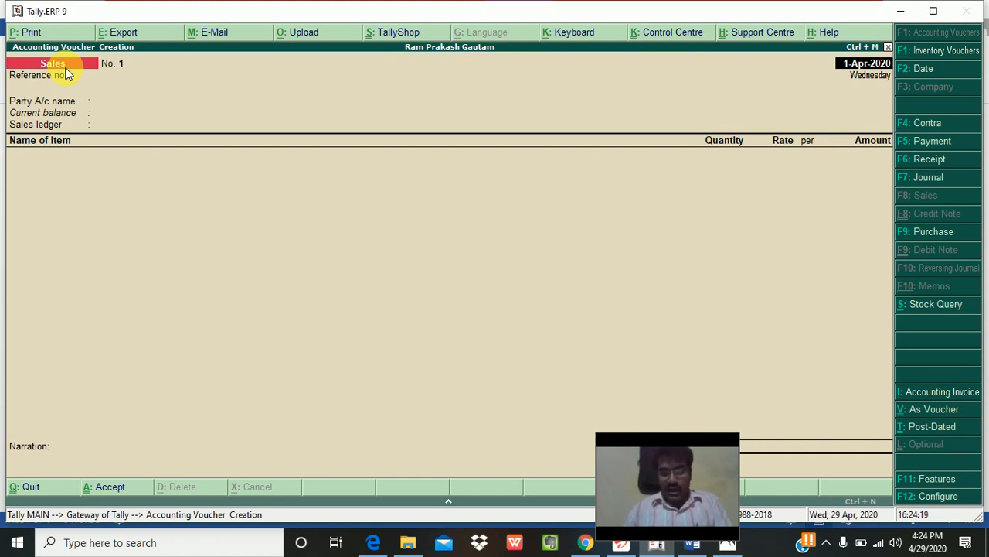
key("F9")
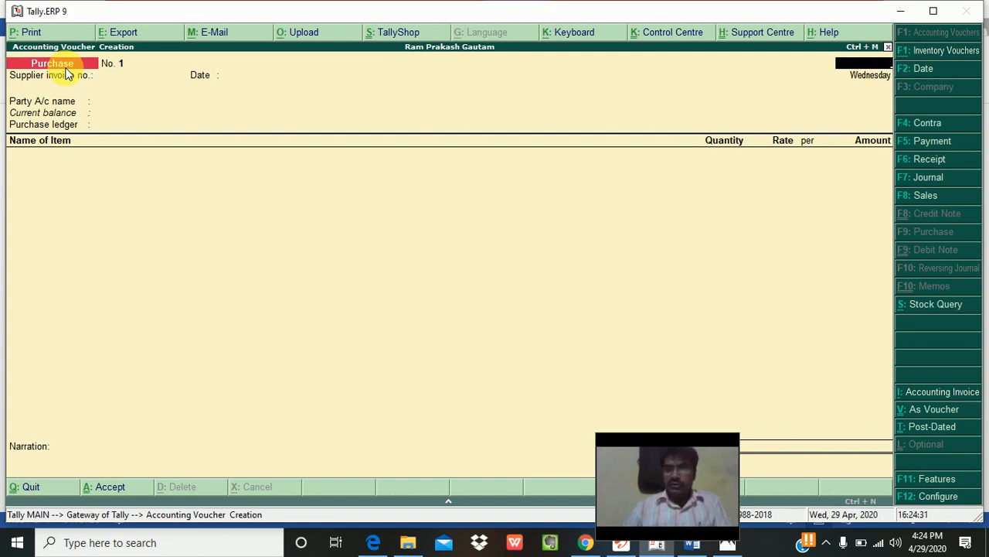
key("Escape")
key("y")
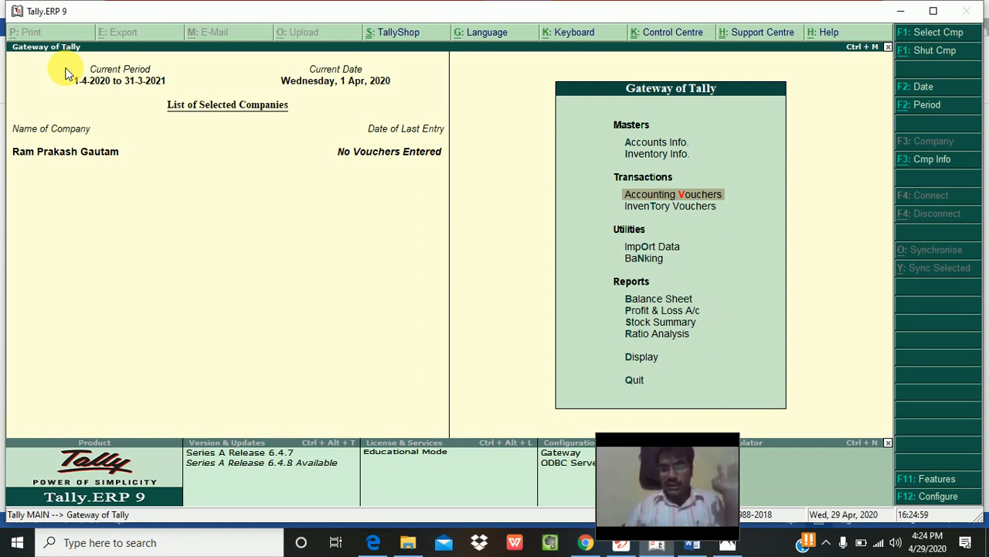
Step: Go to Accounts Info. > Ledgers and start Single Ledger Create
key("Up")
key("Up")
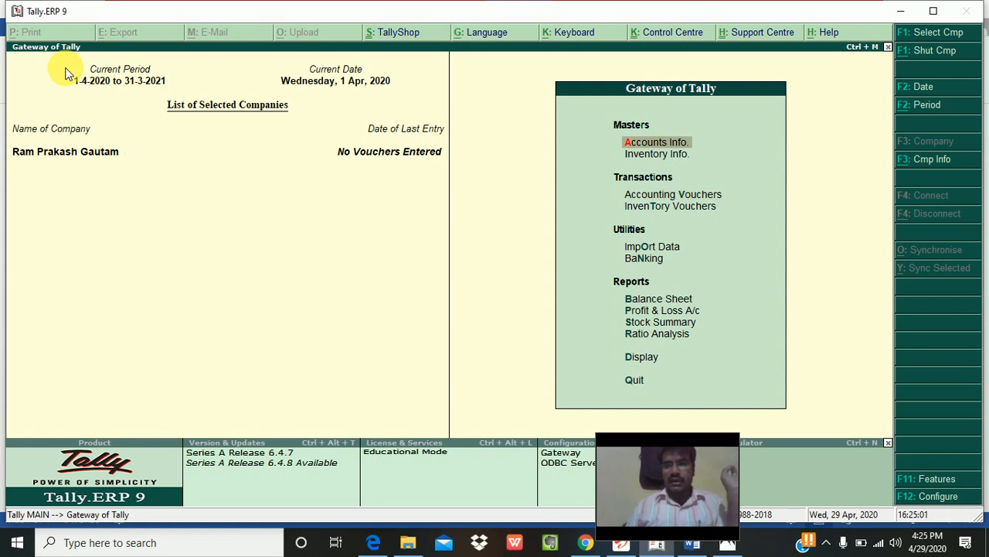
key("Return")
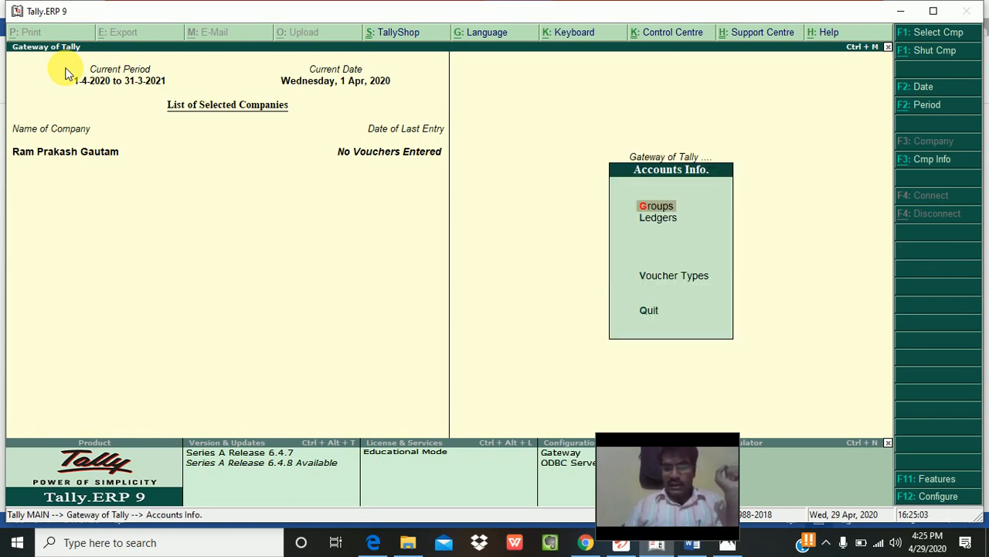
key("Down")
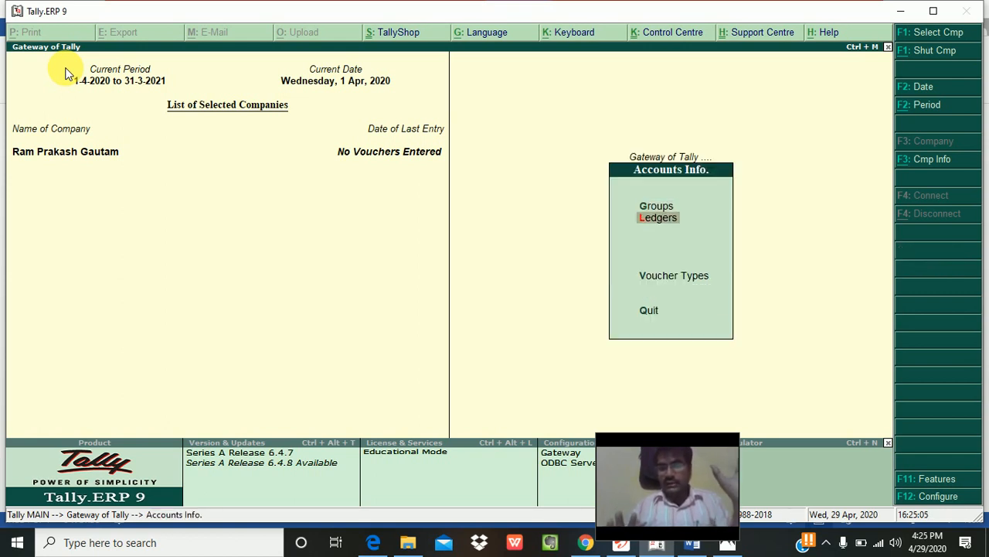
key("Return")
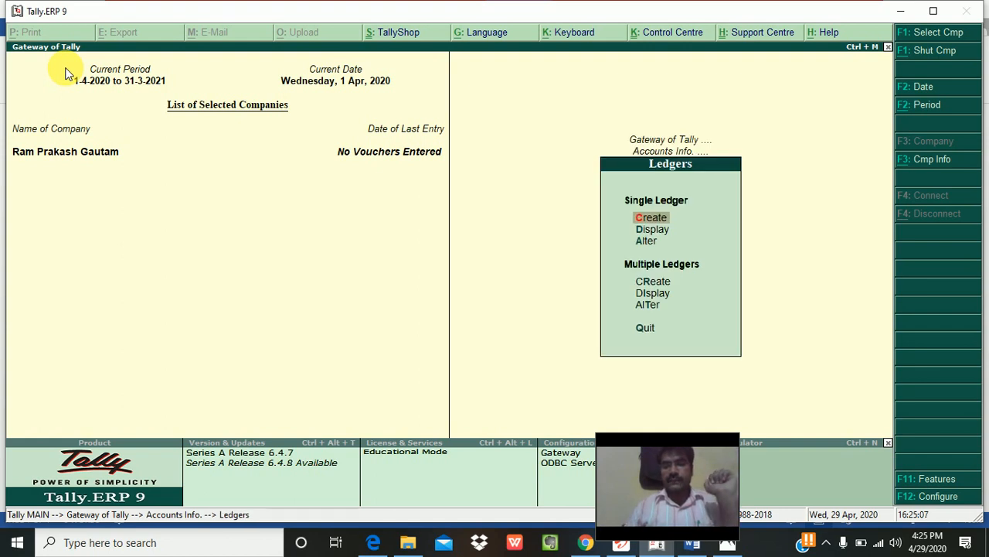
left_click(76, 80)
key("Return")
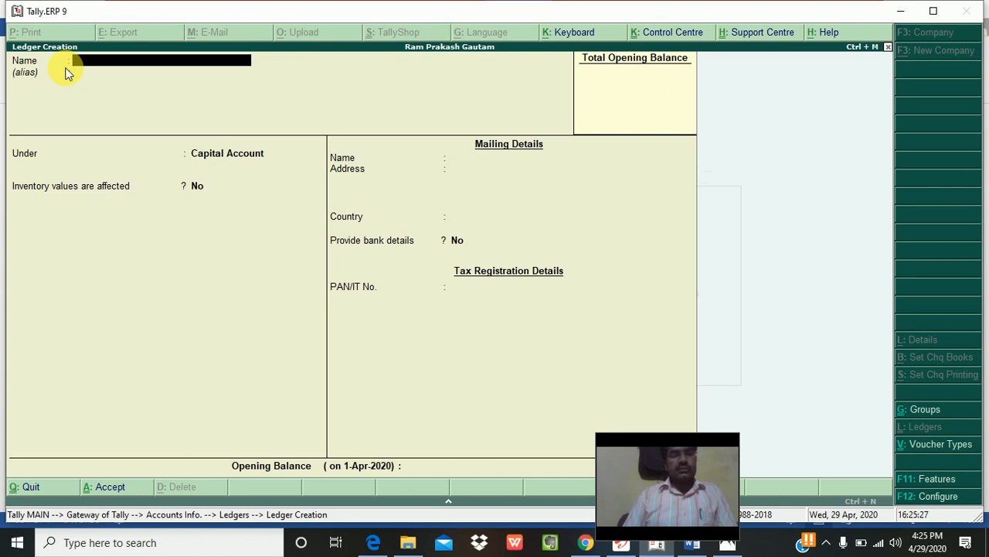
Step: Name the new ledger 'Swastik' and assign it to the Sundry Creditors group
type("Swasti")
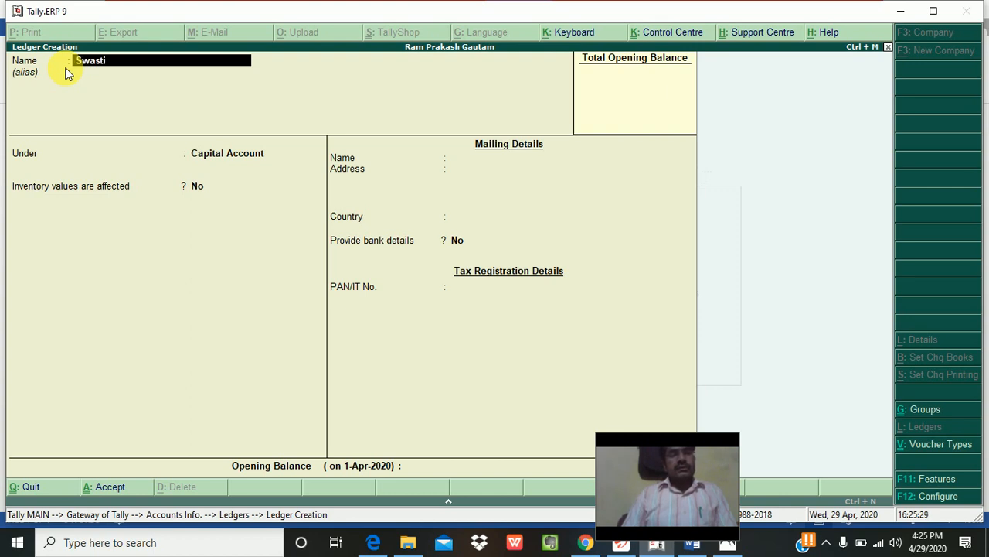
type("k")
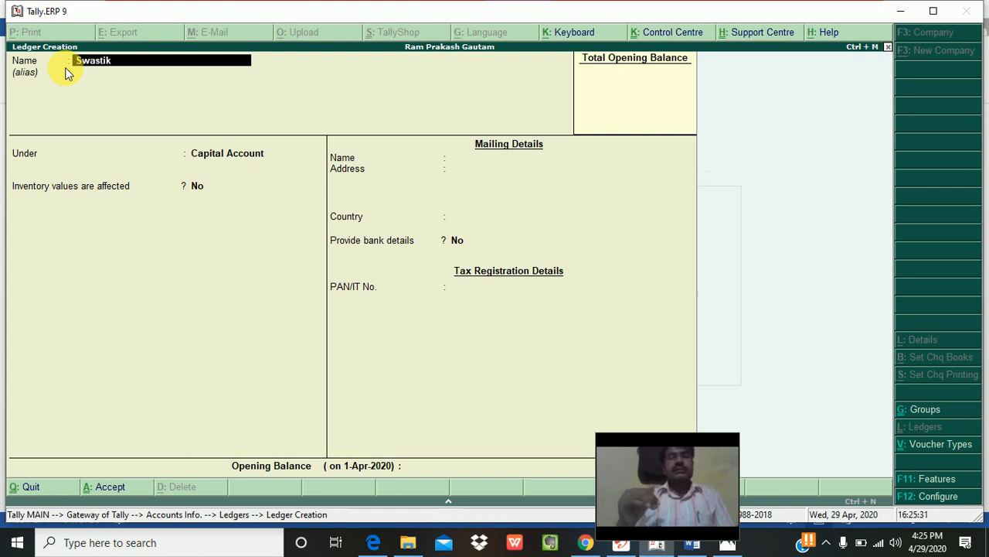
key("Return")
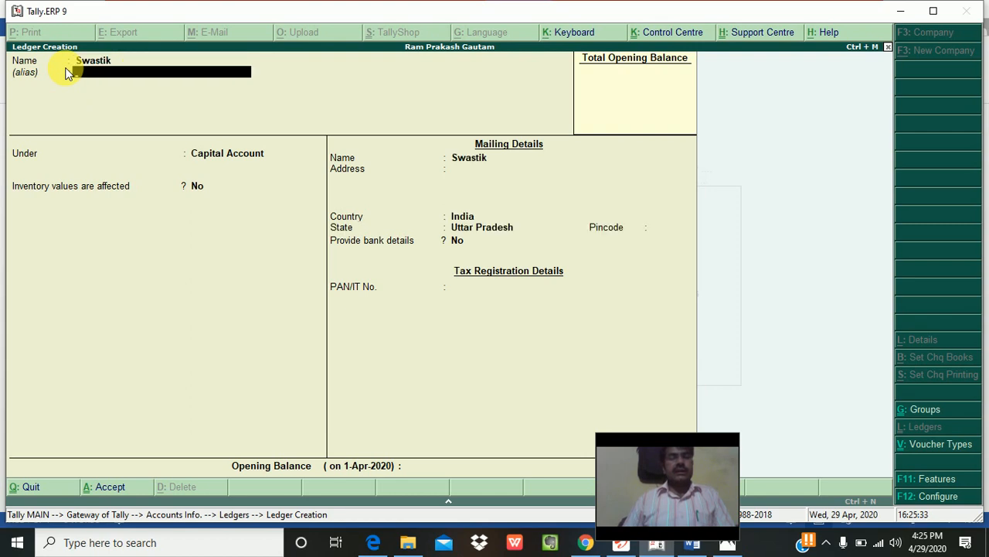
key("Return")
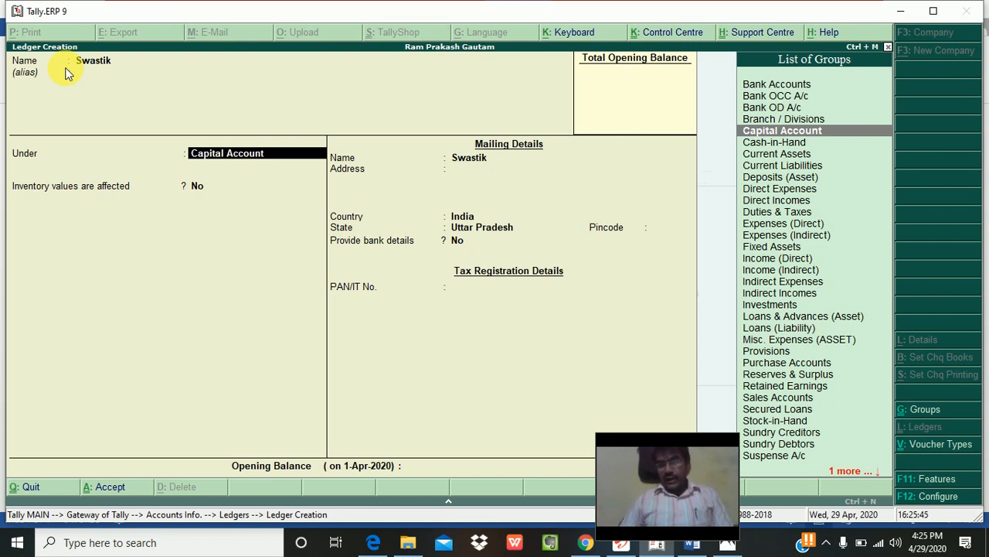
key("Down")
key("Down")
key("Down")
key("Down")
key("Down")
key("Down")
key("Down")
key("Down")
key("Down")
key("Down")
key("Down")
key("Down")
key("Down")
key("Down")
key("Down")
key("Down")
key("Down")
key("Down")
key("Down")
key("Down")
key("Down")
key("Down")
key("Down")
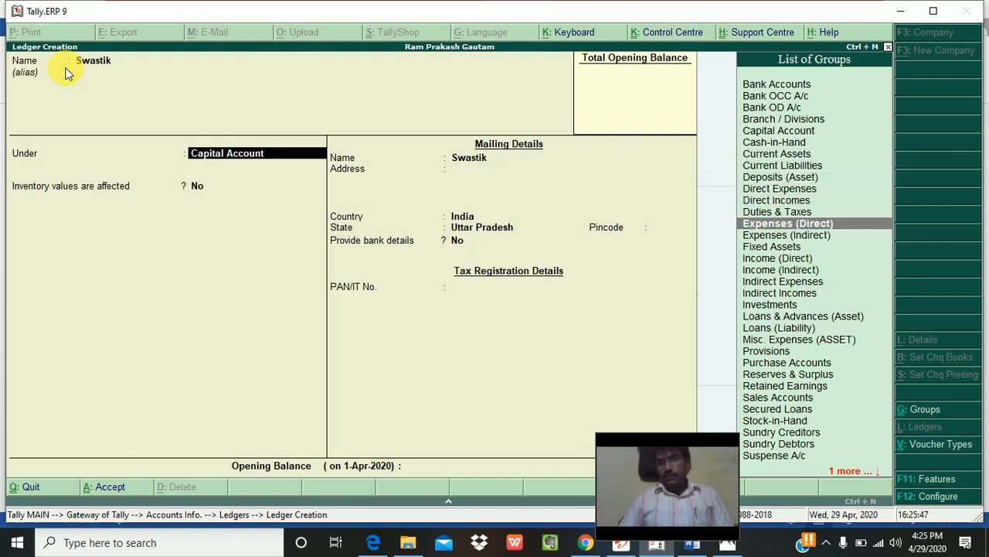
key("Down")
key("Down")
key("Down")
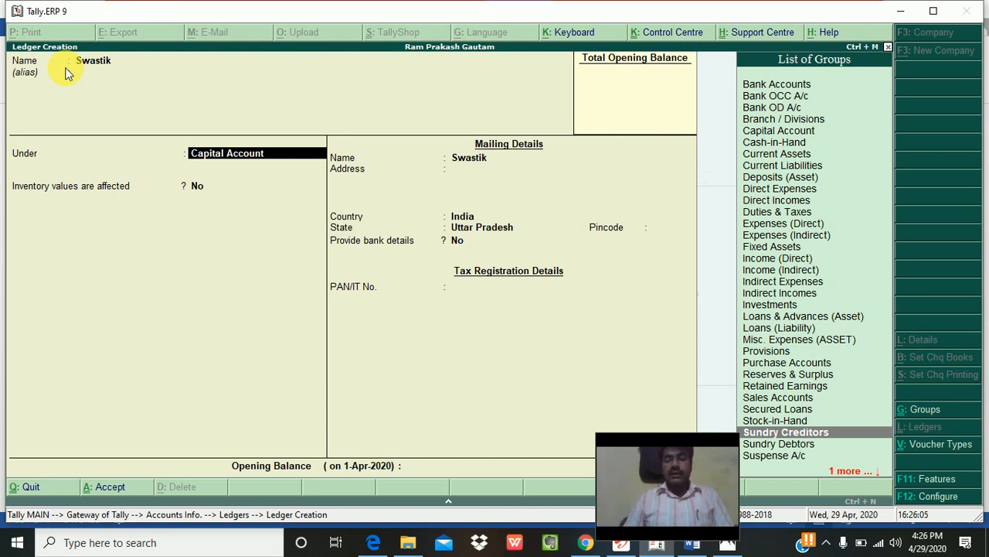
key("Return")
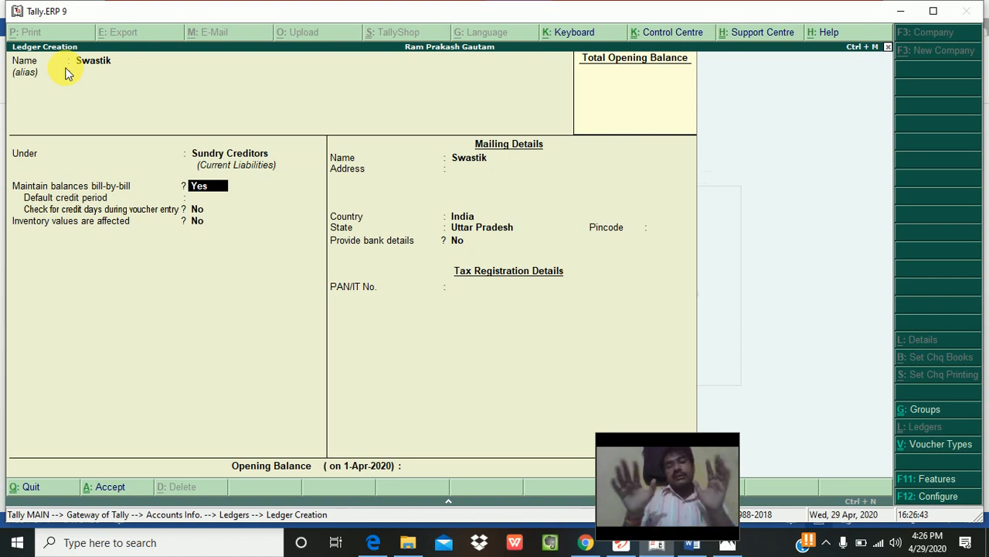
Step: Keep bill-by-bill on for Swastik, set a 30-day default credit period, leave credit-day checking at No
key("Return")
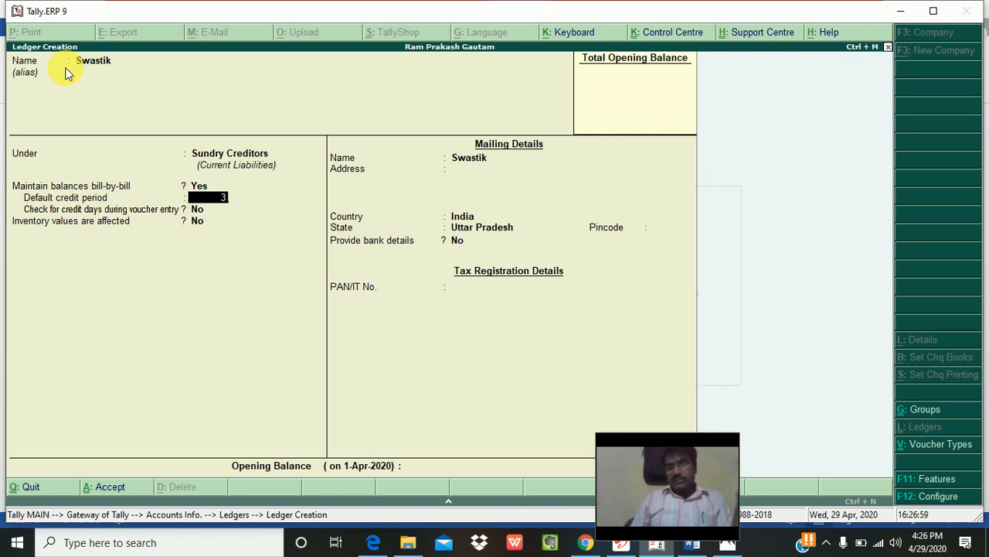
type("0")
key("Return")
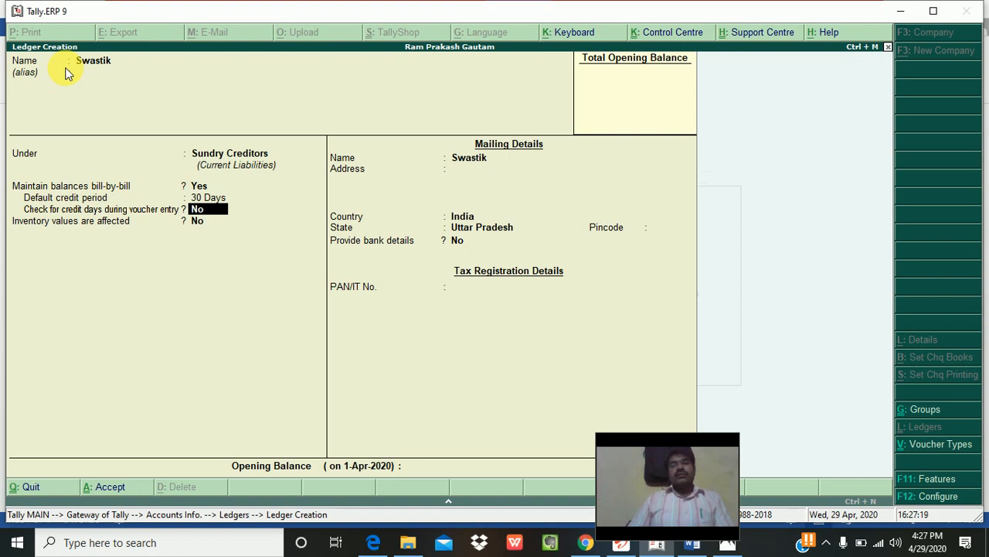
key("Return")
key("Return")
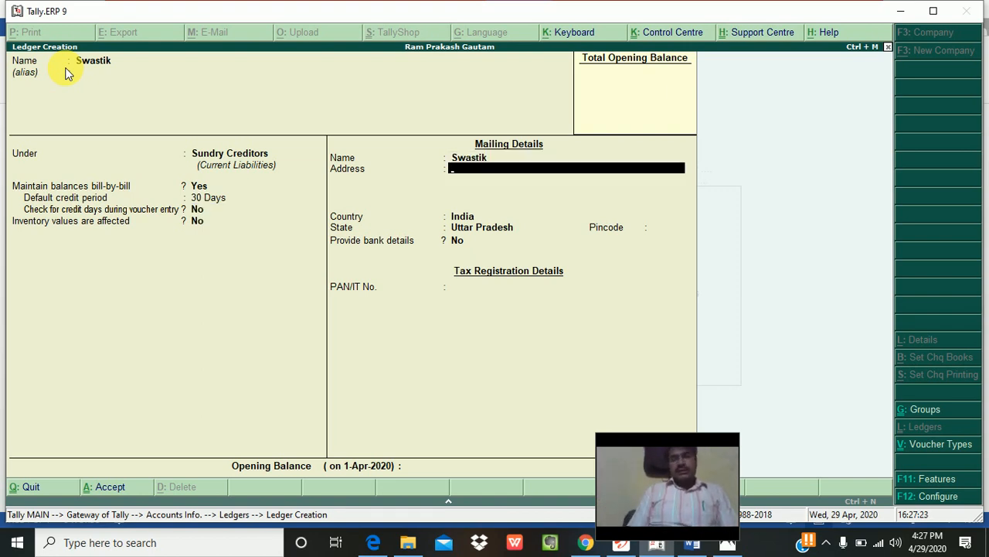
Step: Enter Swastik's address lines 'Begusari' and 'Bihar', correcting the first line
type("Bihar")
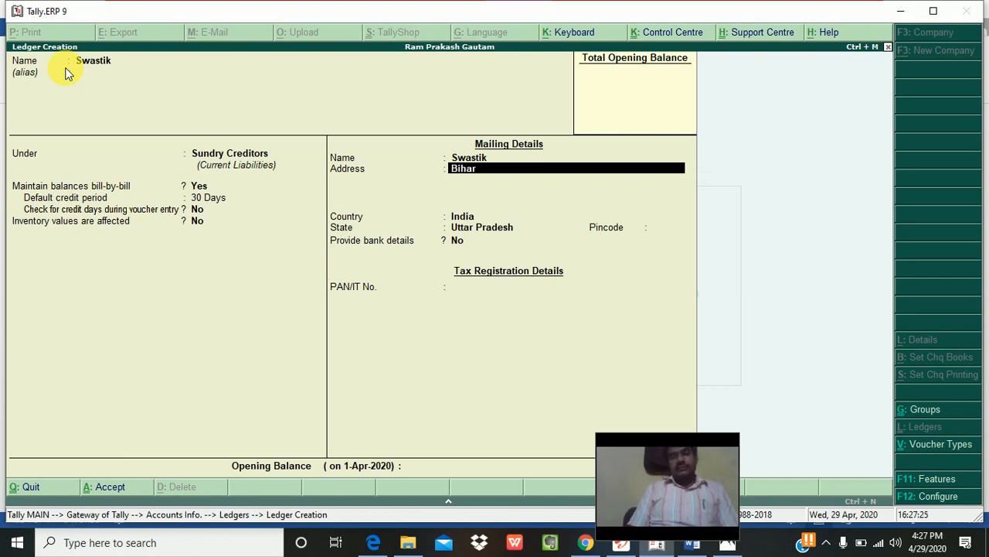
key("Return")
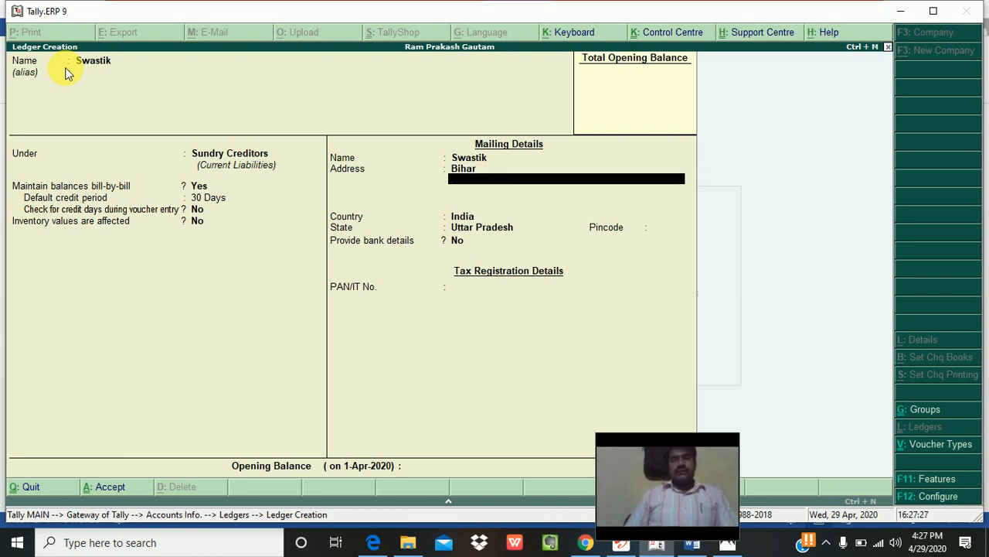
key("BackSpace")
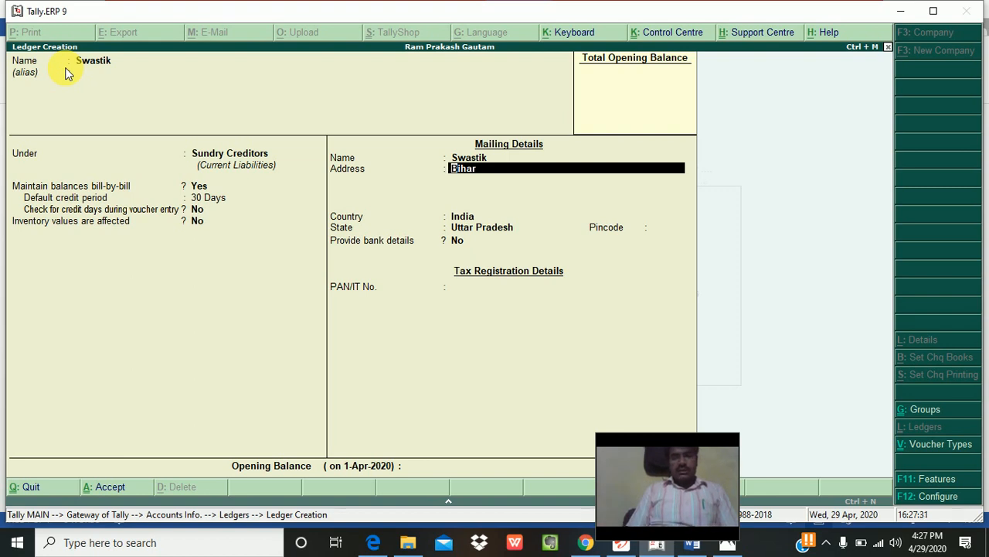
type("Begu")
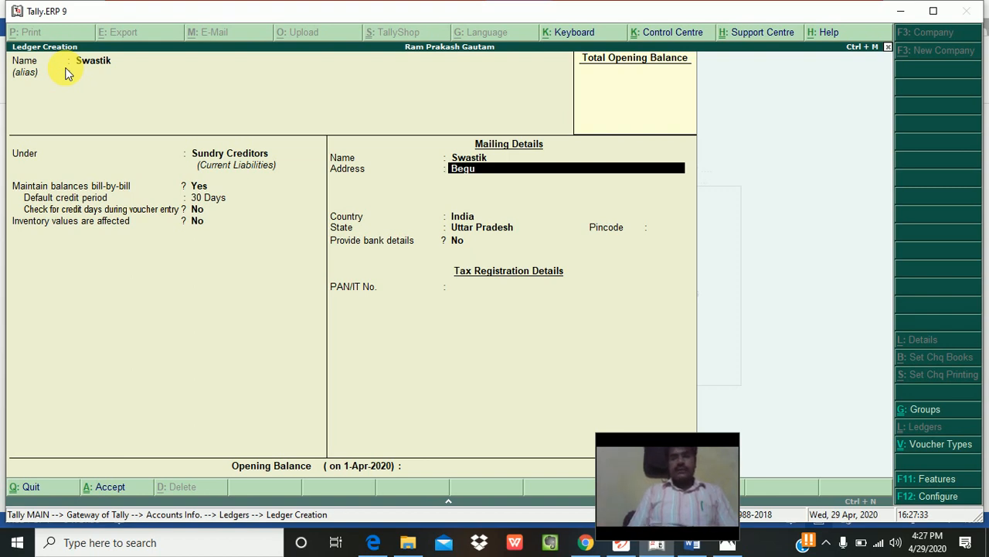
type("sari")
key("Return")
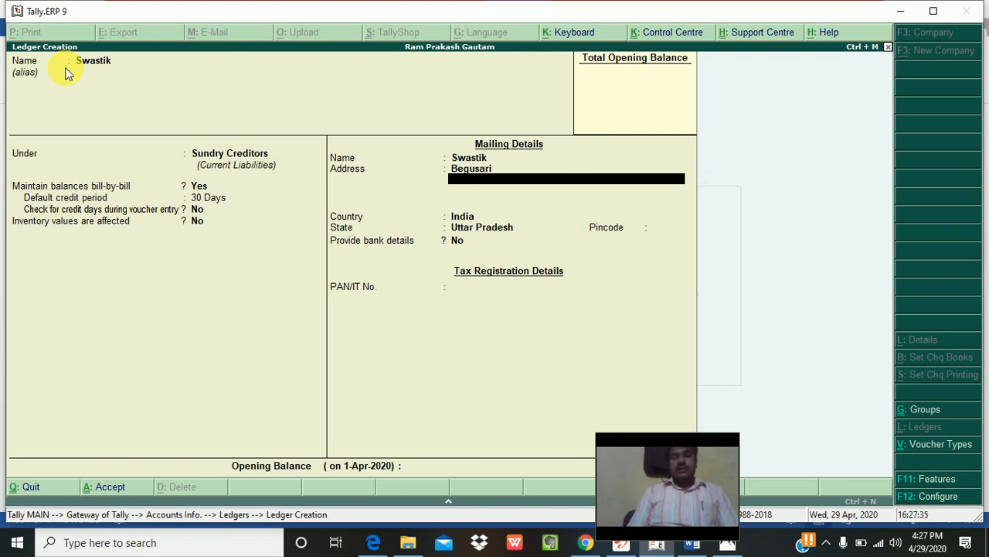
type("Bihar")
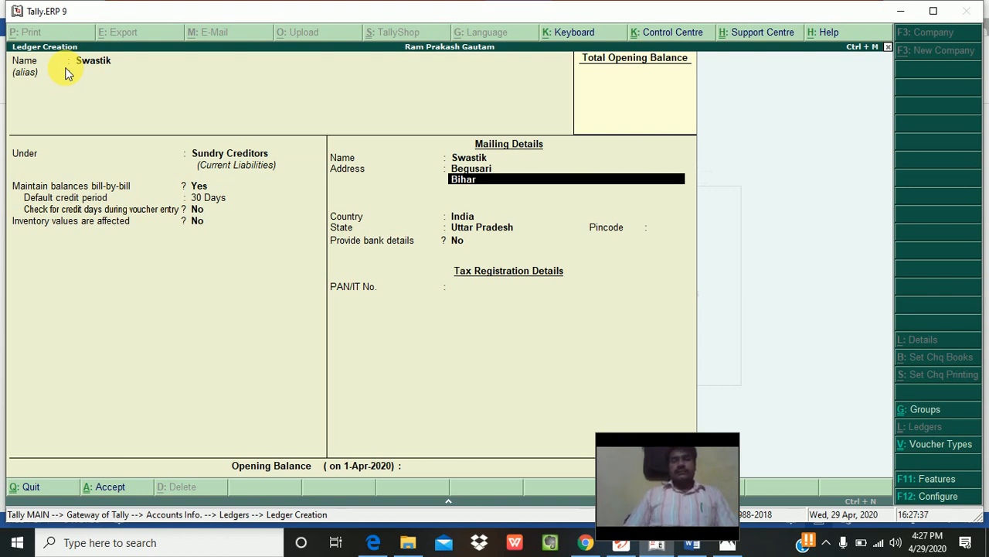
key("Return")
Step: Set the state to Bihar and pincode 851129, and choose Yes for bank details
key("Return")
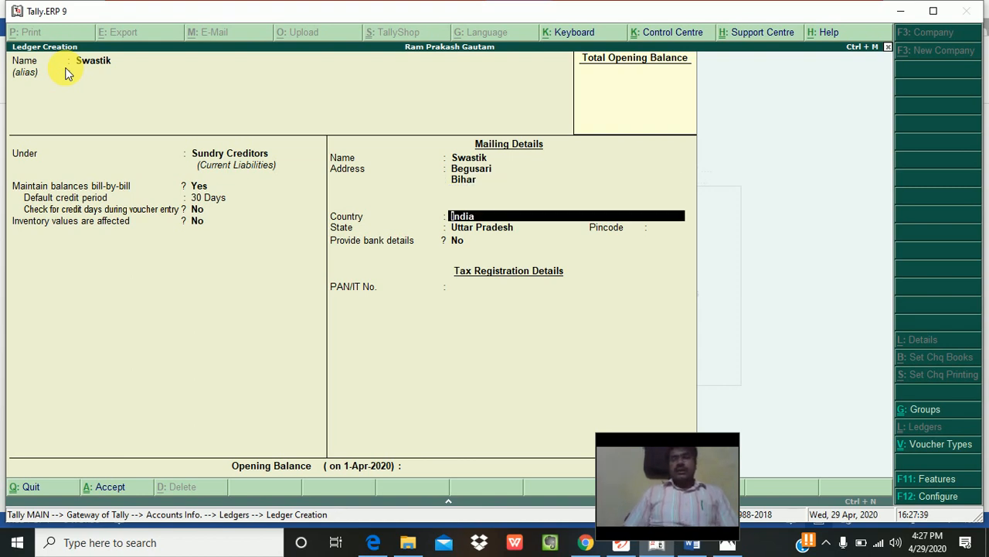
key("Return")
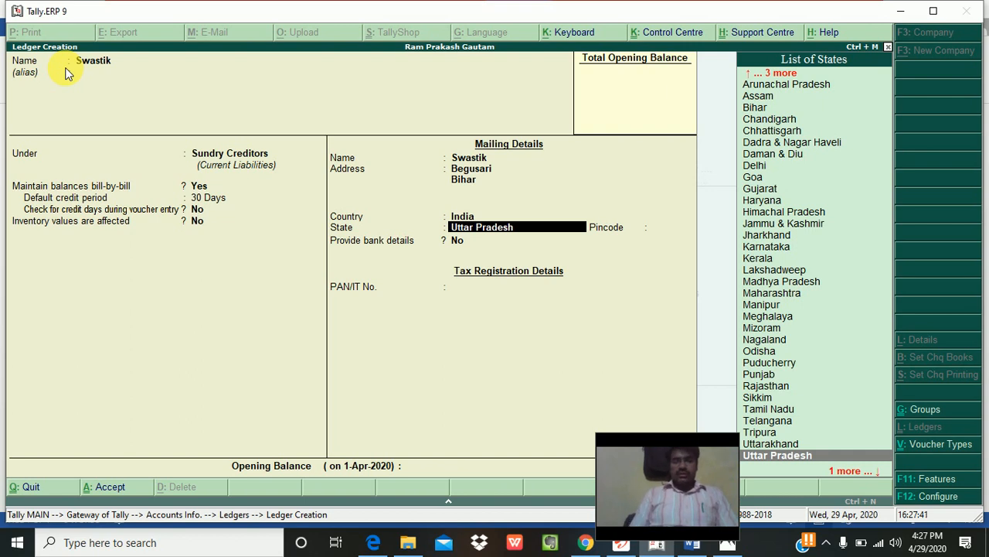
type("Bih")
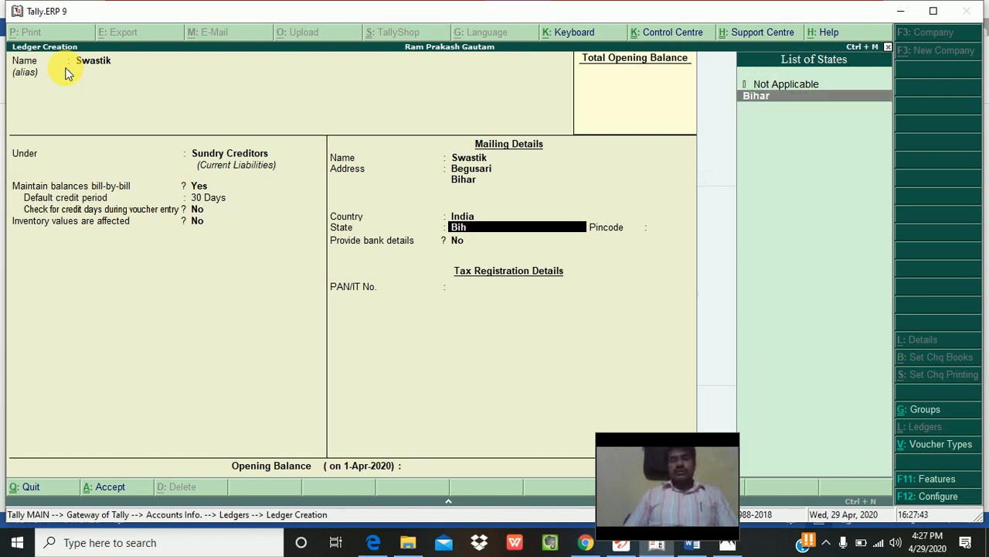
key("Return")
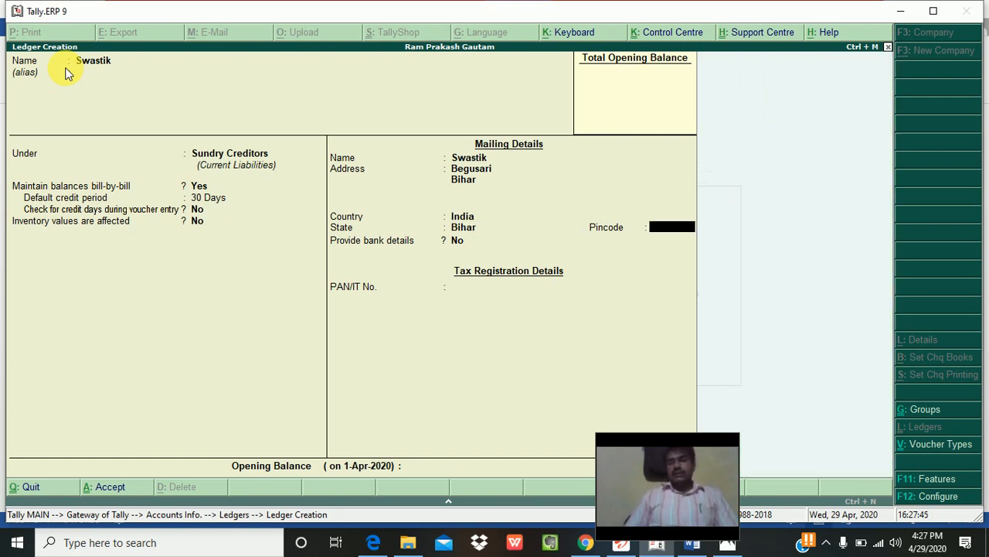
type("85")
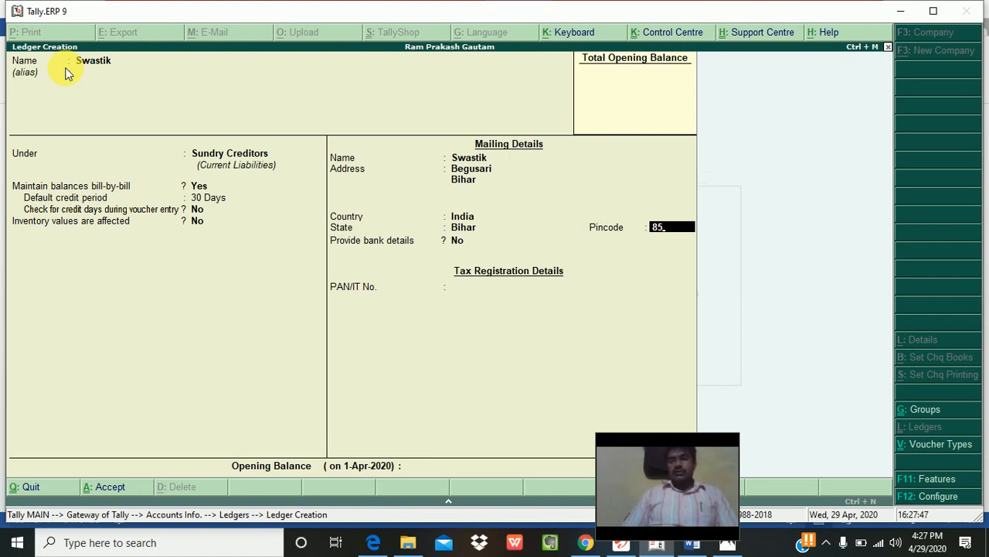
type("1129")
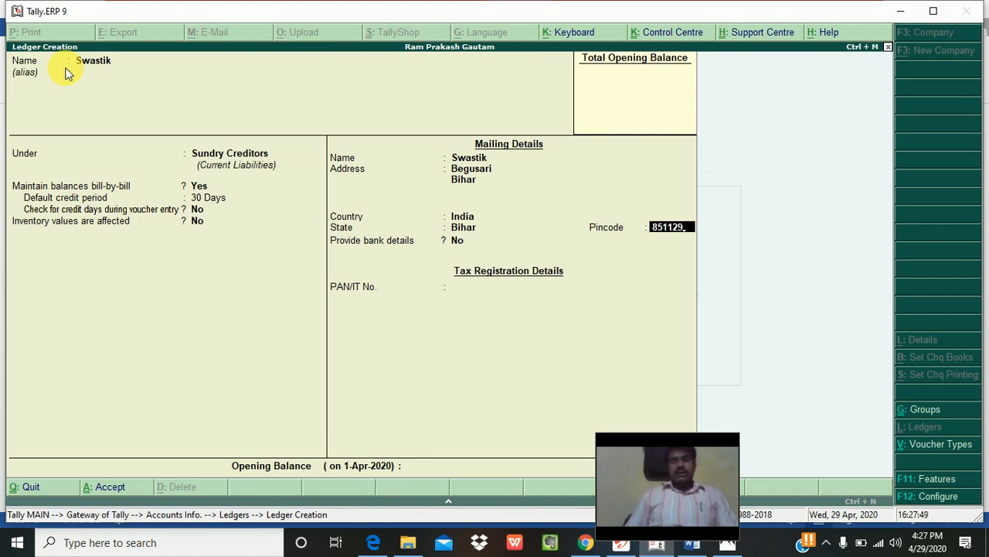
key("Return")
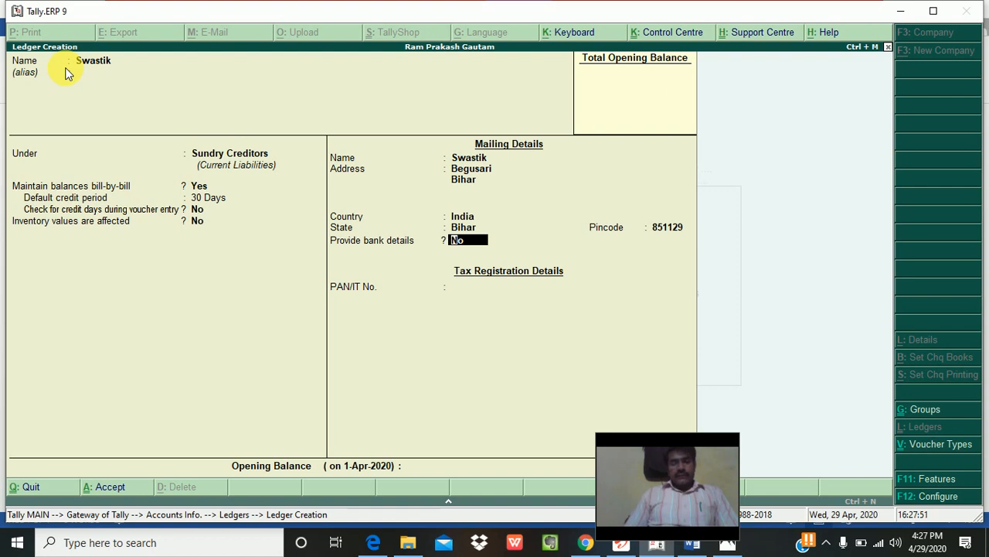
type("y")
key("Return")
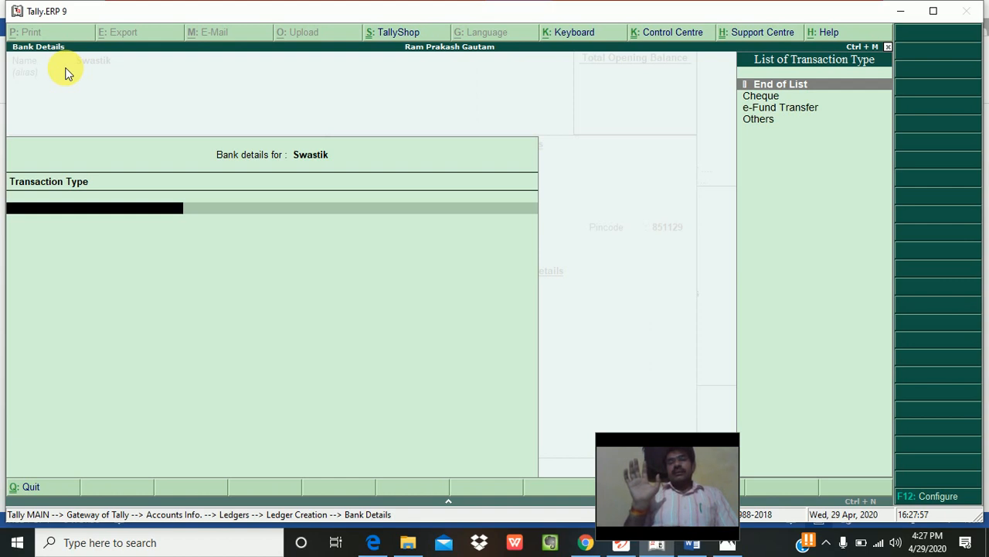
key("Down")
key("Return")
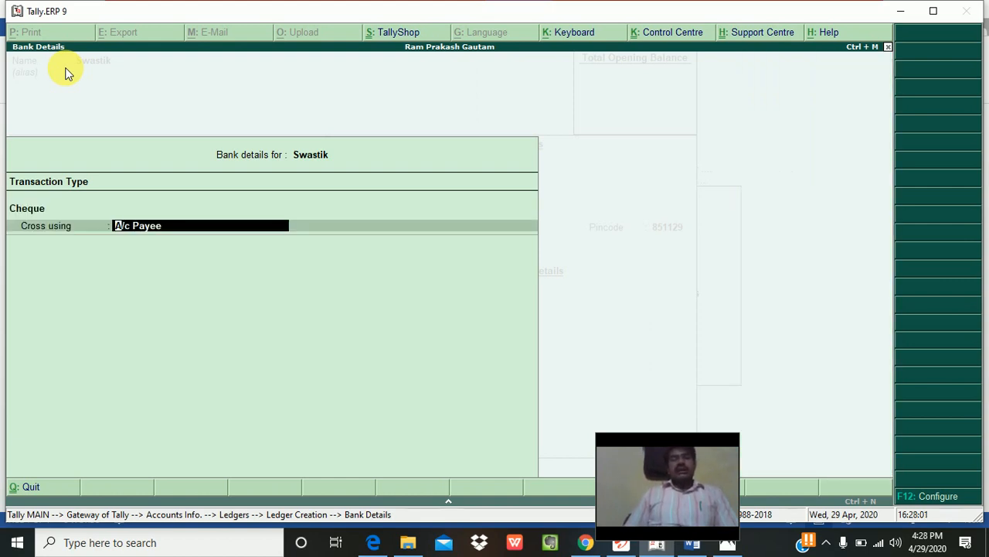
key("BackSpace")
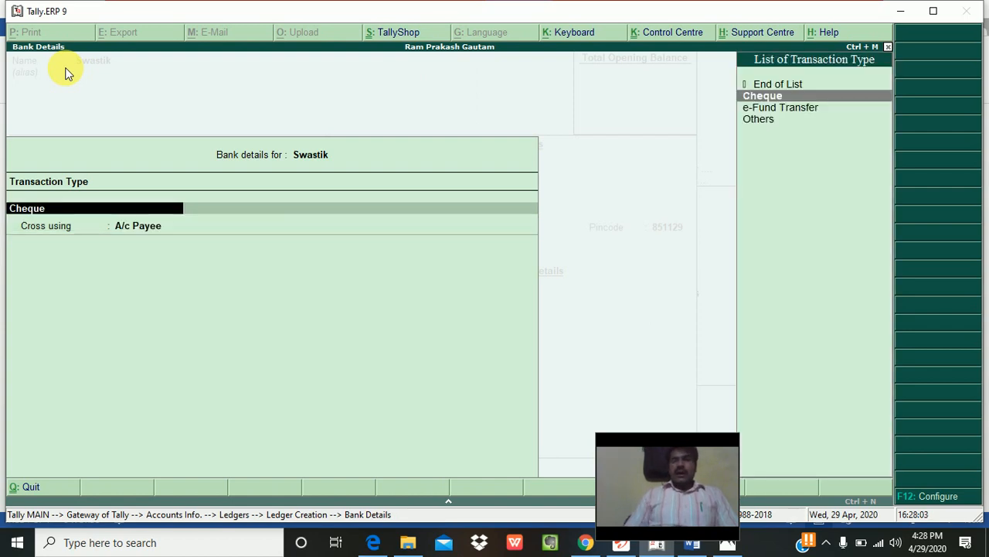
key("Down")
key("Return")
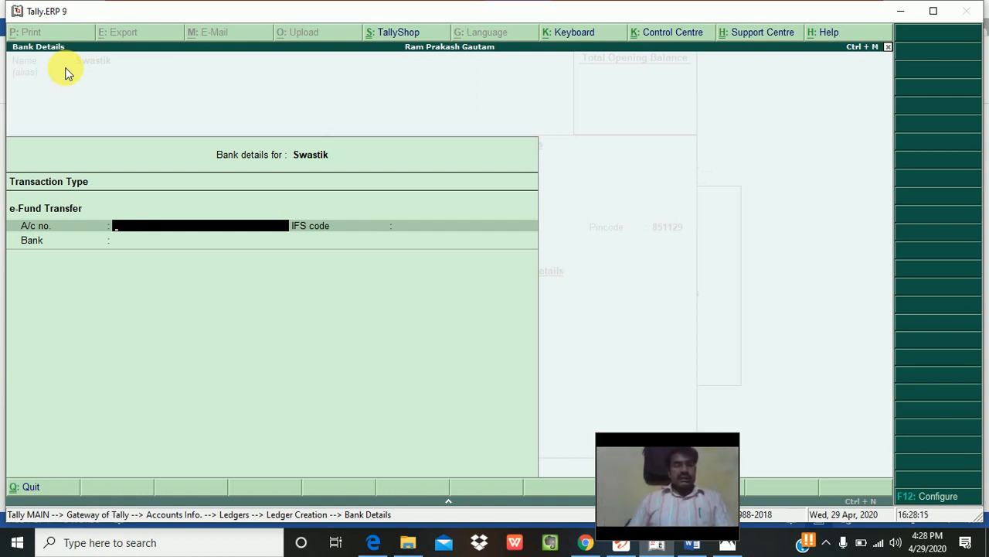
key("Escape")
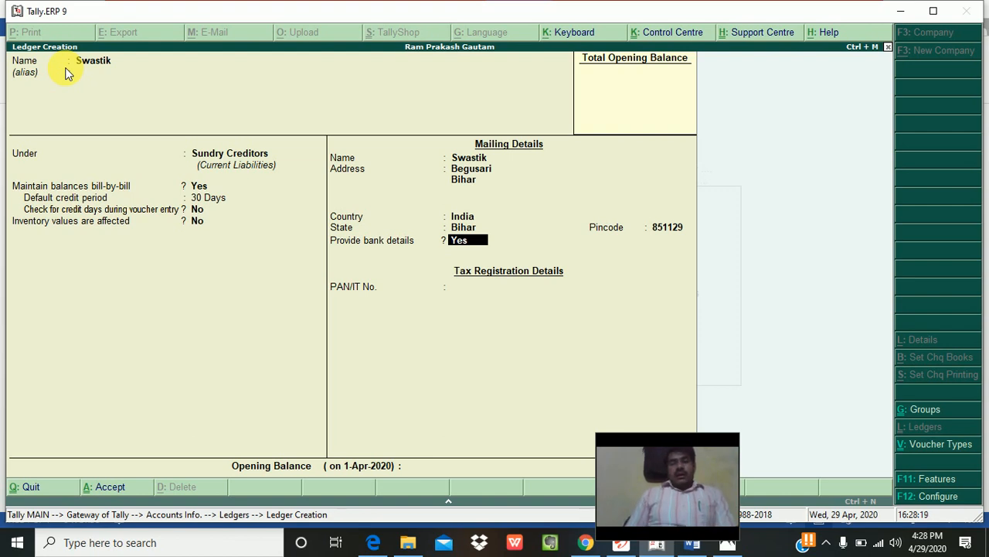
key("Return")
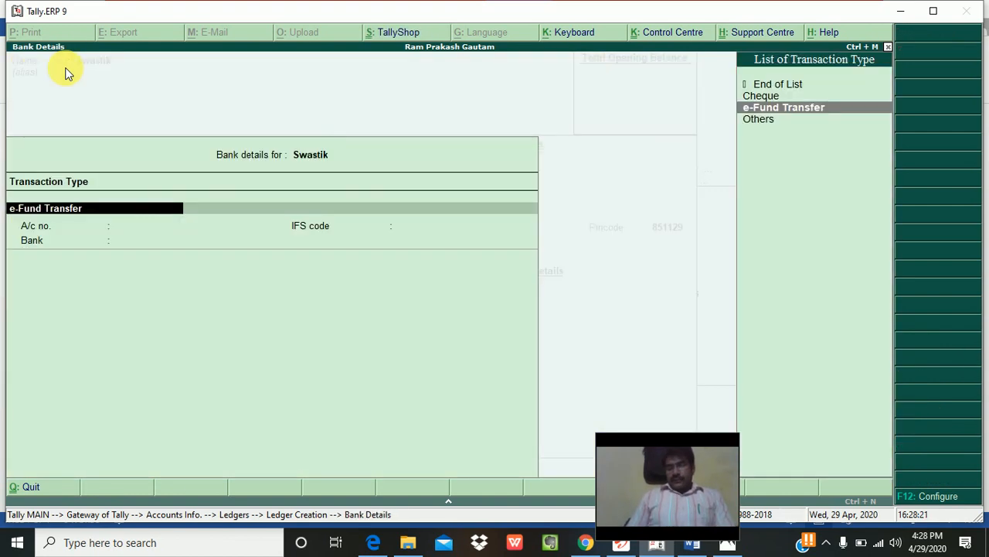
key("Down")
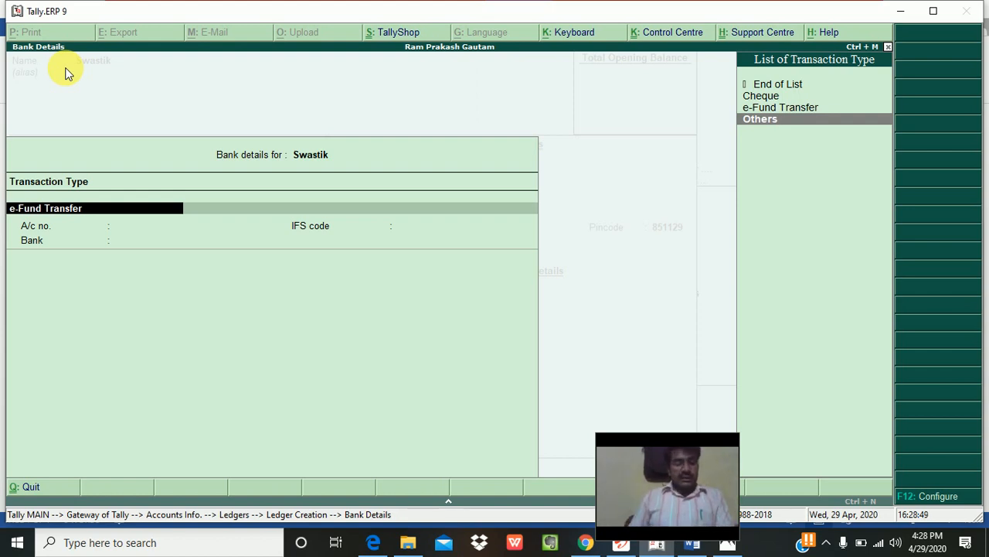
key("Escape")
key("Escape")
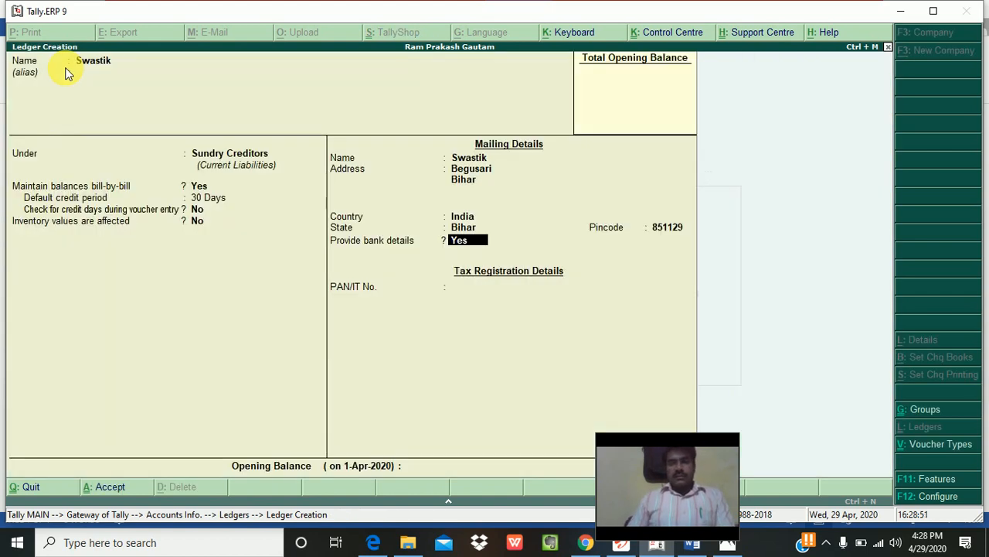
type("n")
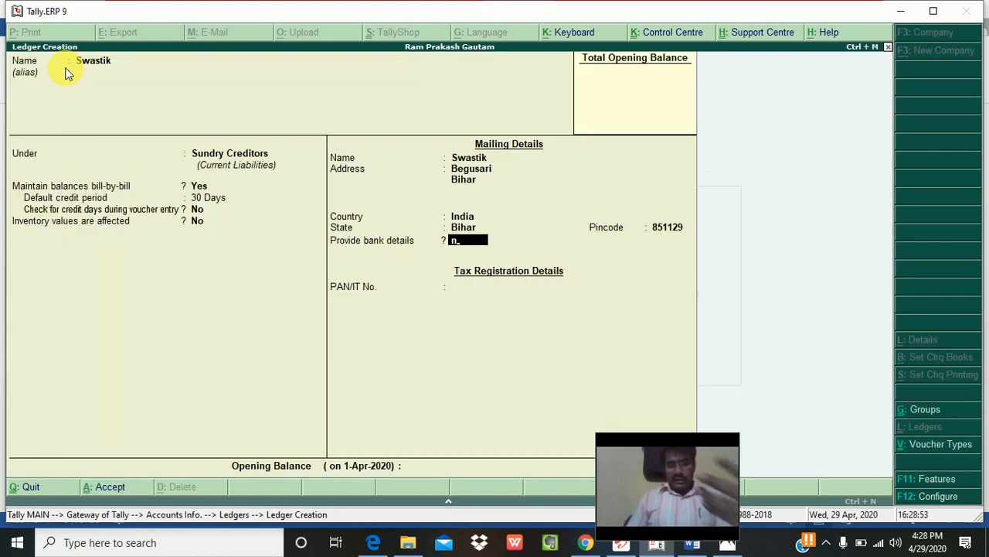
Step: Skip bank details, PAN and opening balance, save the Swastik ledger, and close the blank form
key("Return")
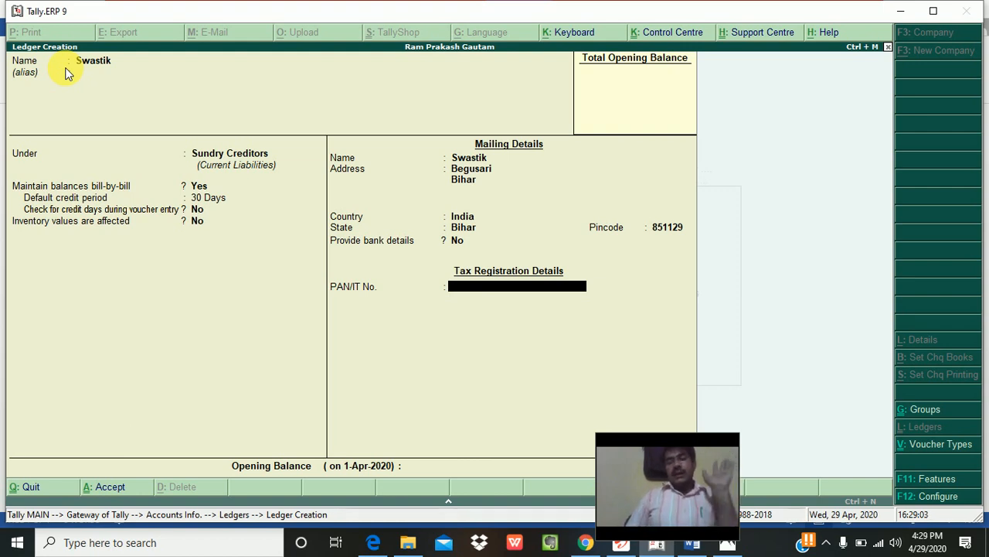
key("Return")
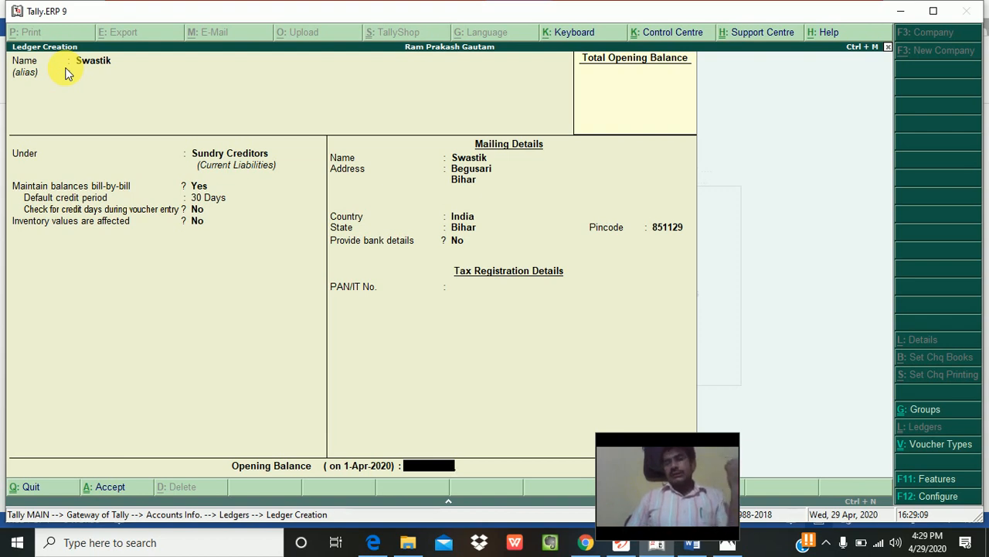
key("Return")
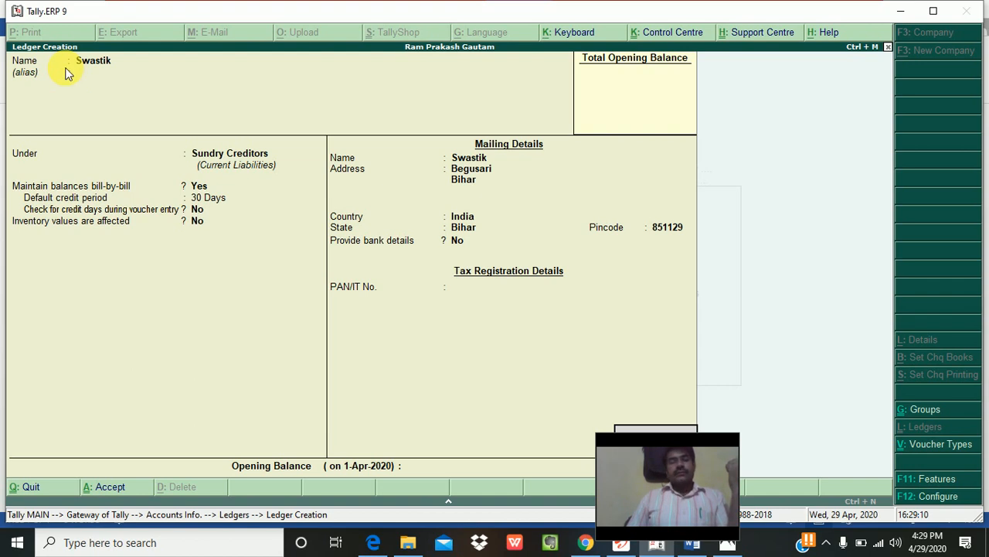
key("Return")
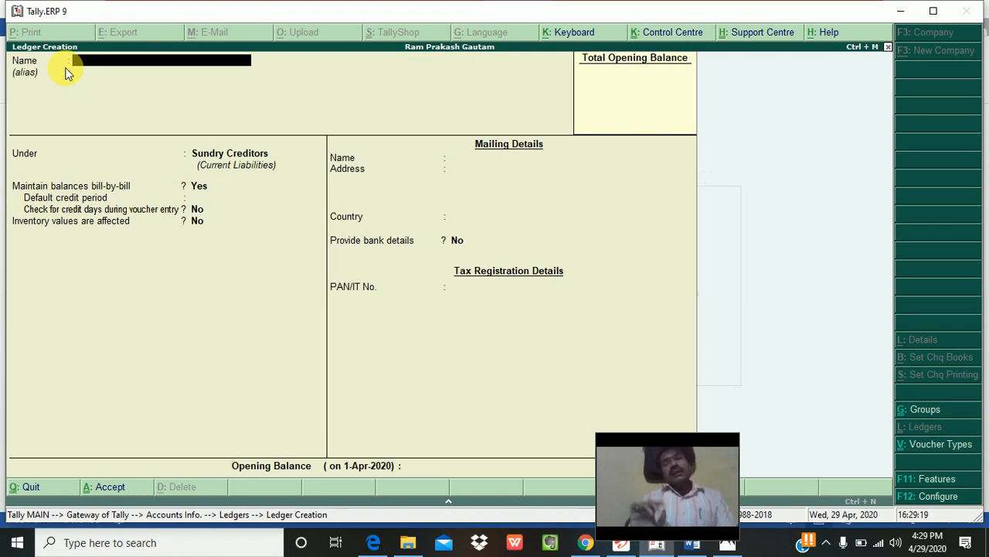
key("Escape")
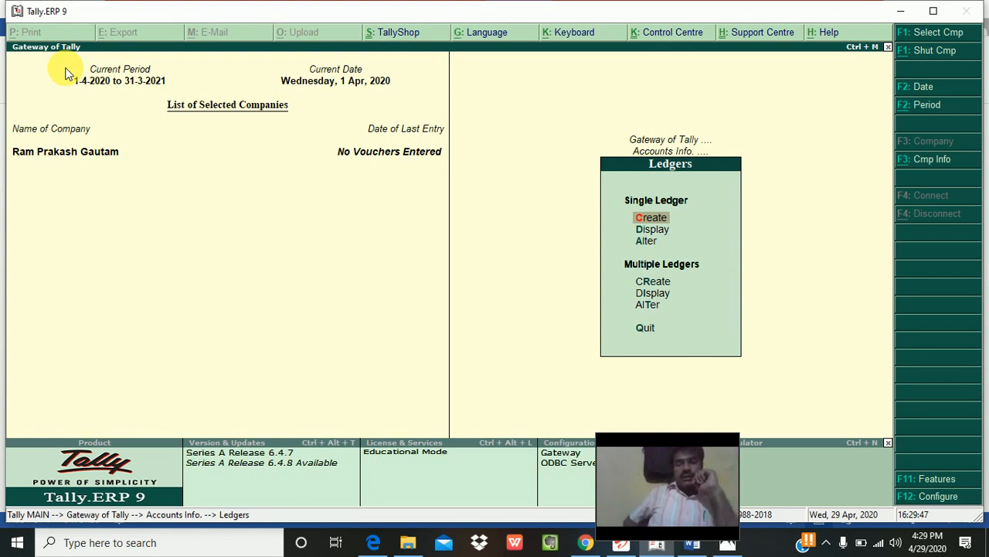
Step: Browse the List of Ledgers under Display, then bring up the ledger list under Alter
key("Down")
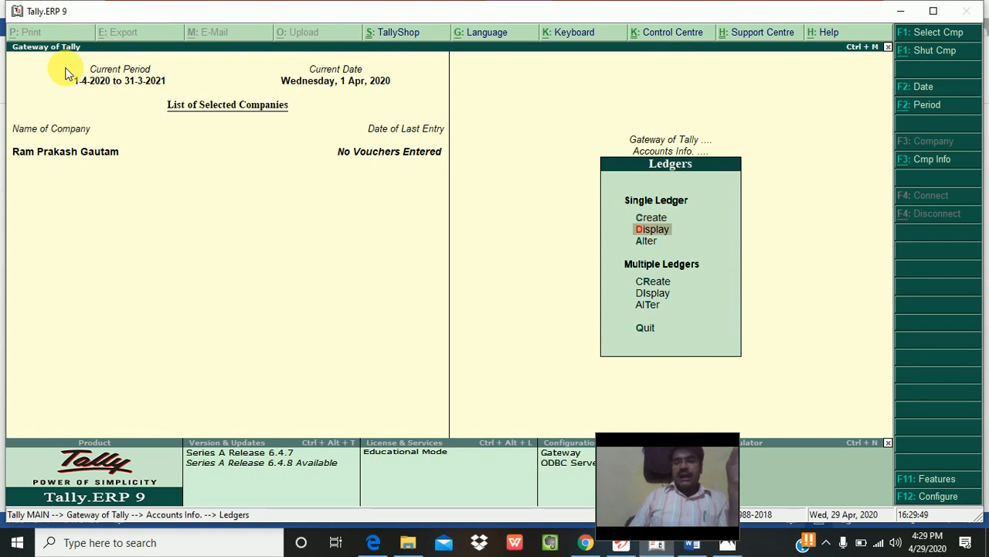
key("Return")
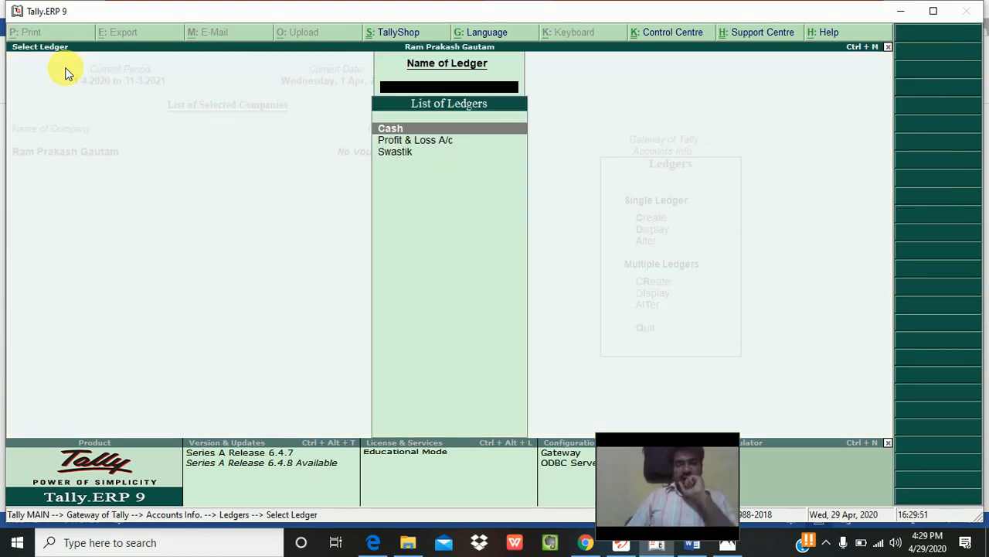
key("Down")
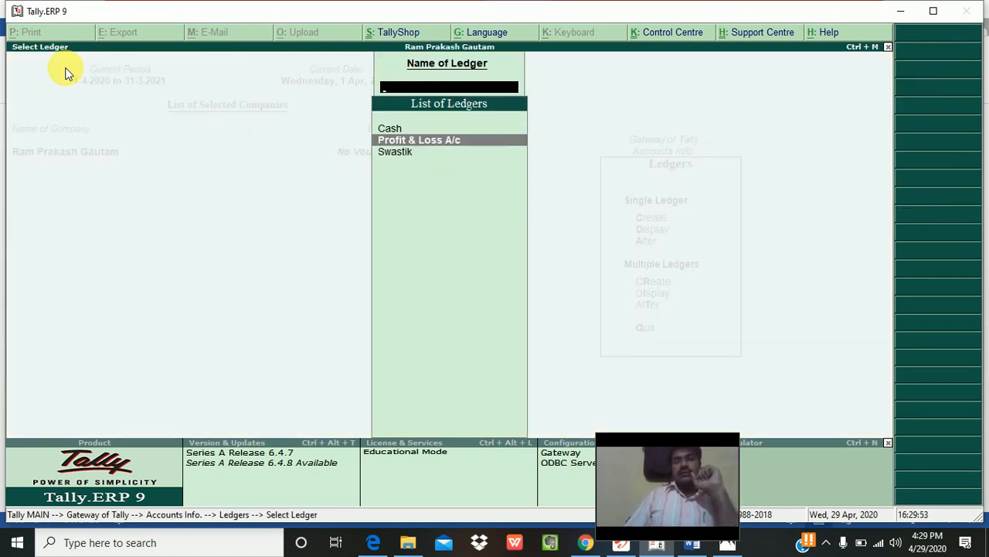
key("Down")
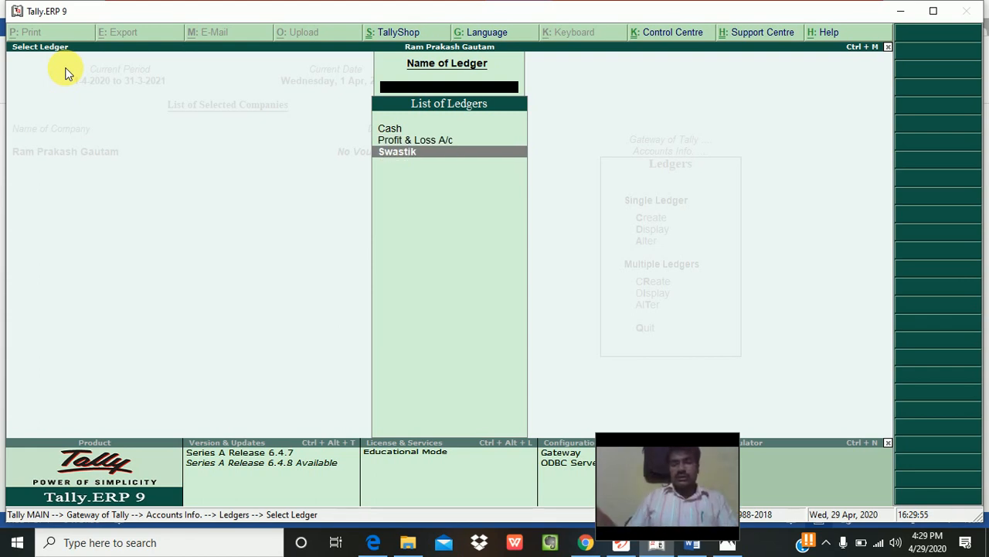
key("Escape")
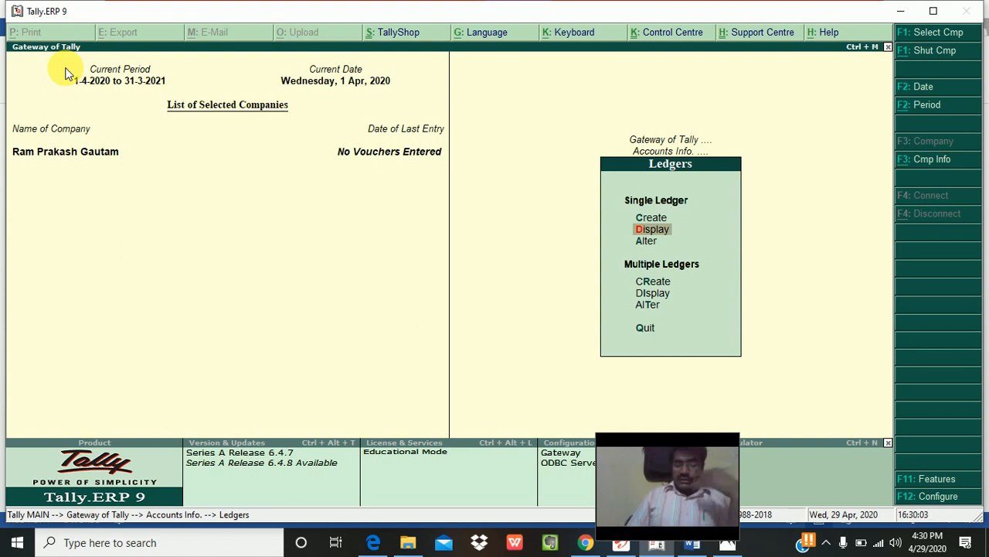
key("Down")
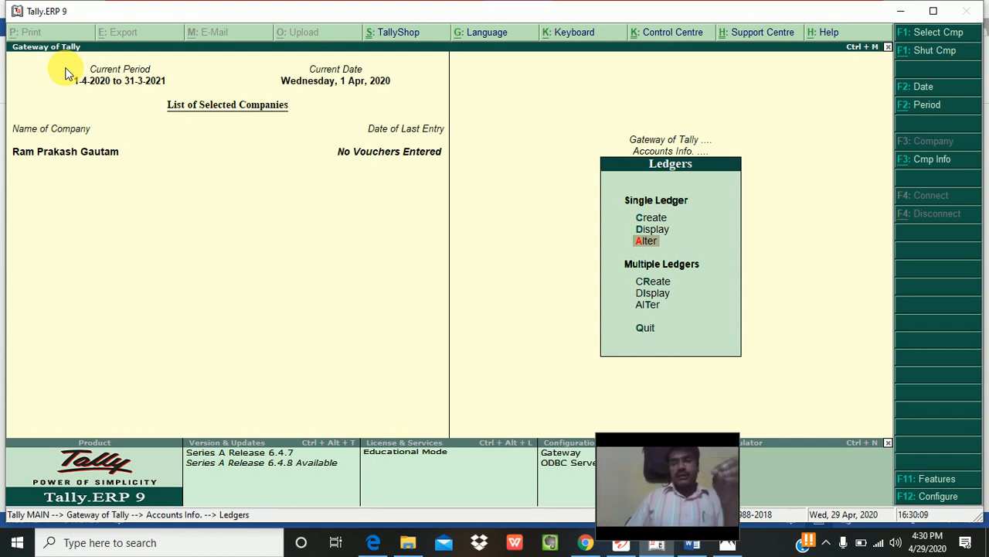
key("Return")
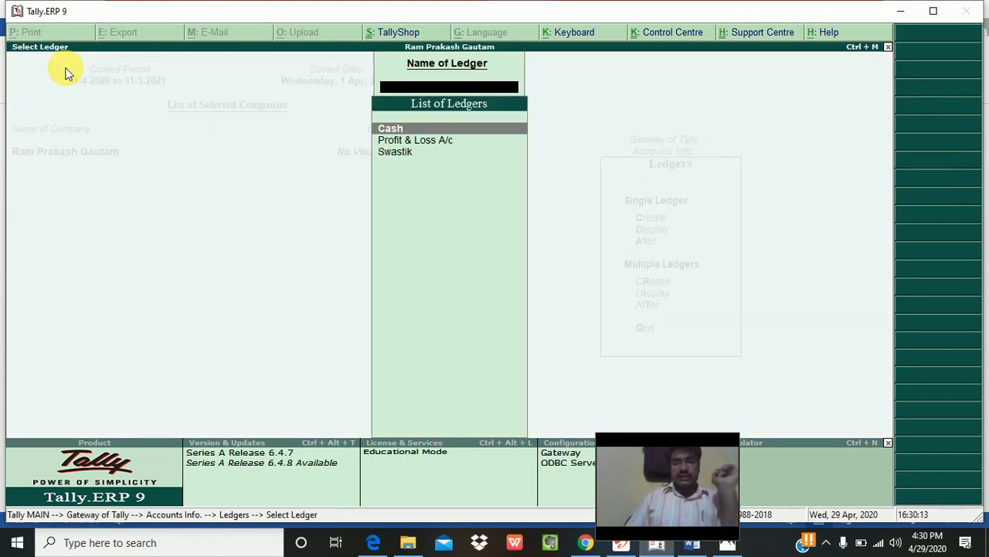
key("Down")
Step: Change the Swastik ledger's name to 'Swastik Pvt Ltd', keep other fields unchanged, and save
key("Return")
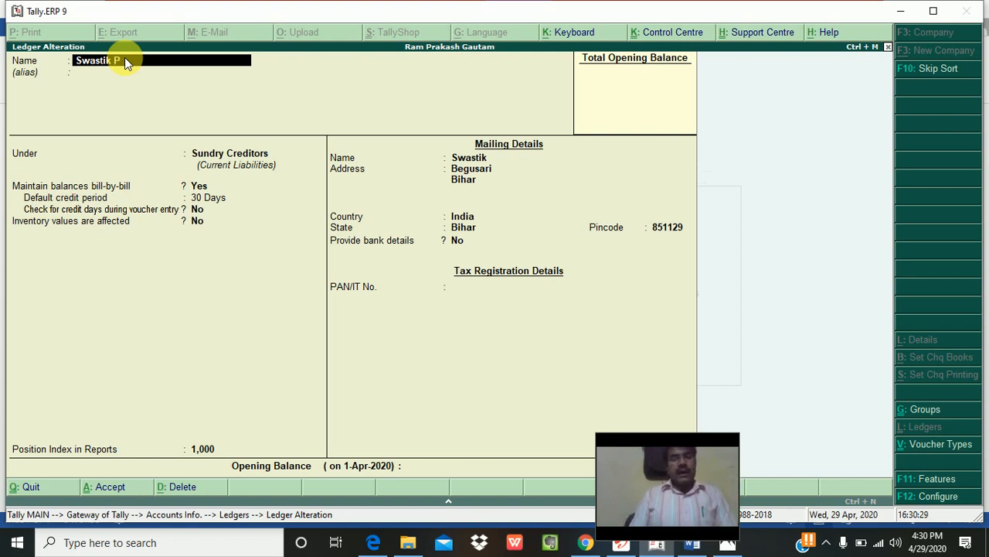
type("vt Ltd.")
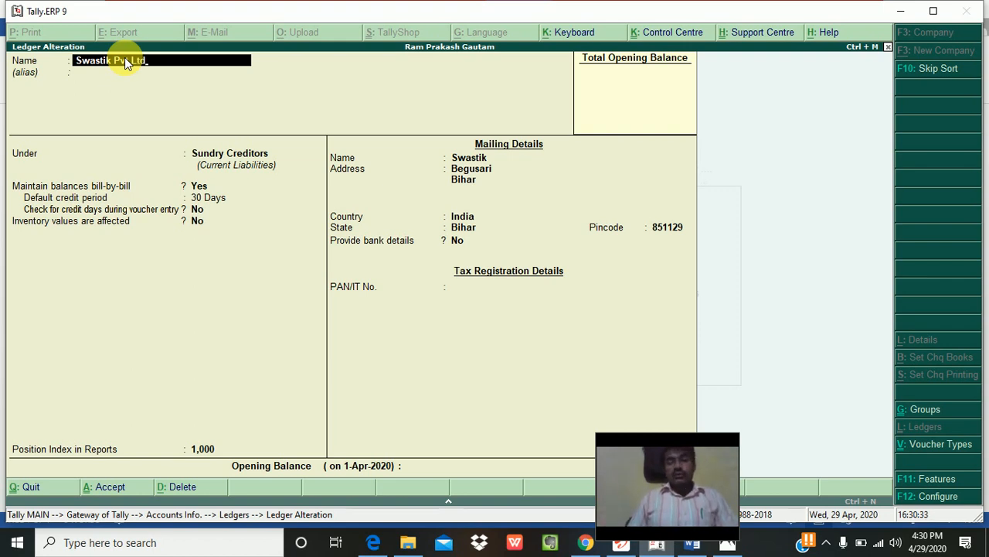
key("Return")
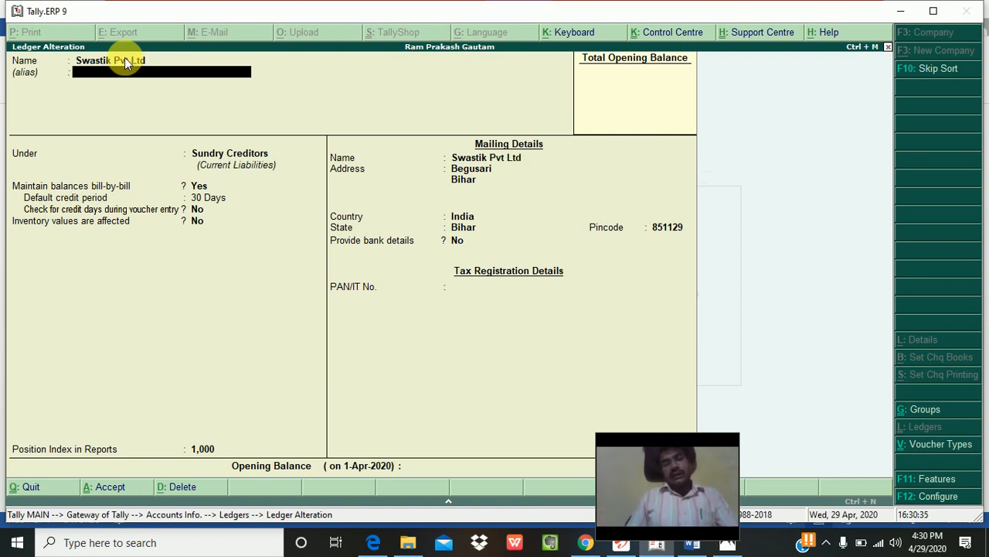
key("Return")
key("Return")
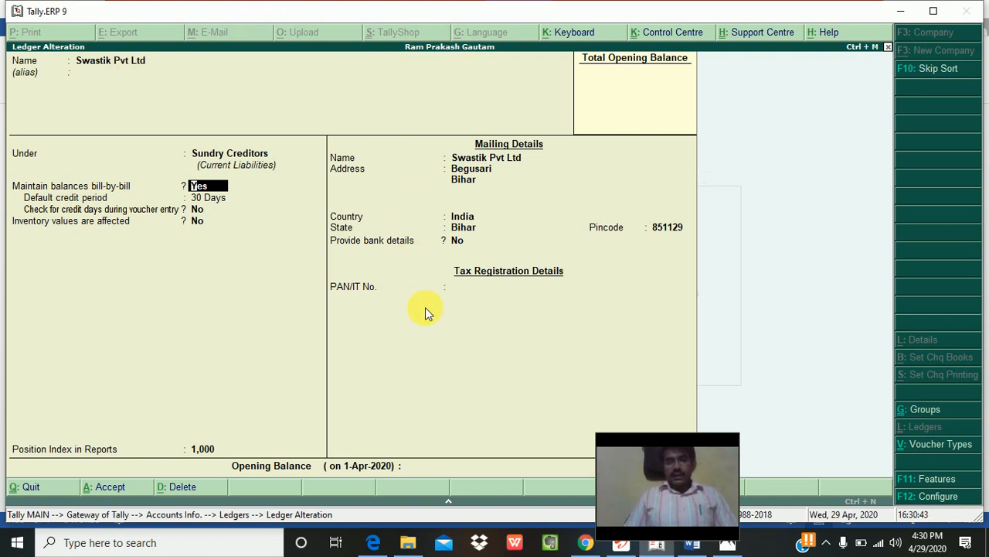
key("Return")
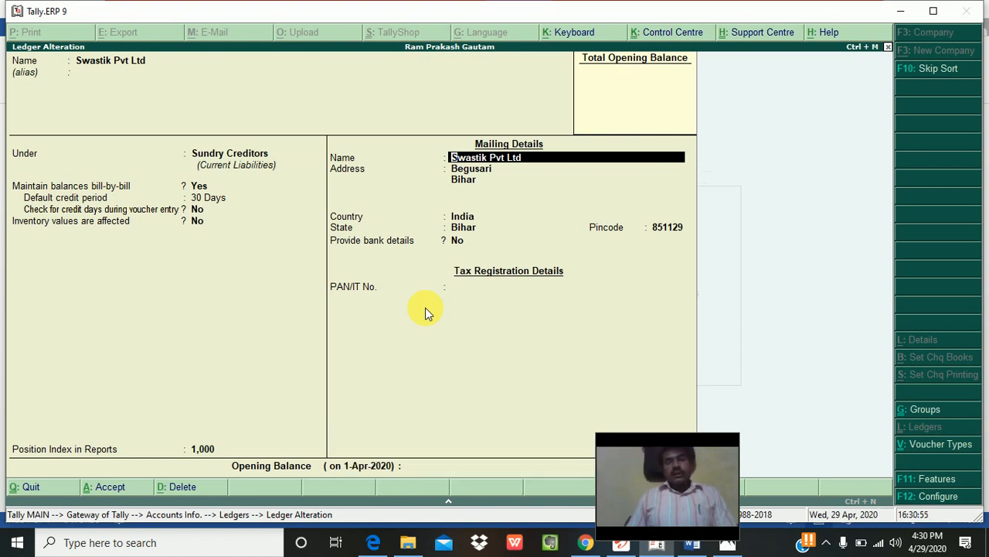
key("Return")
key("Return")
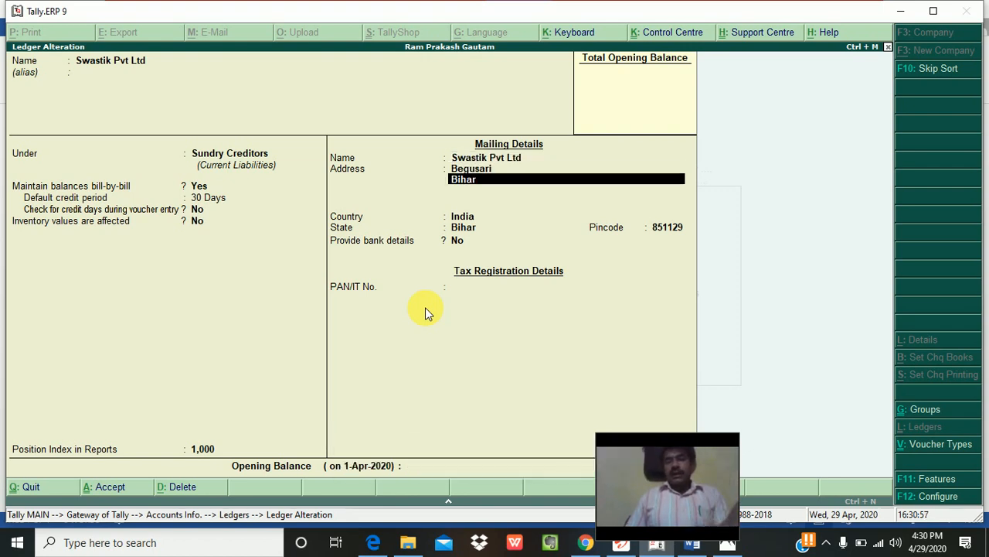
key("Return")
key("Return")
key("Return")
key("Return")
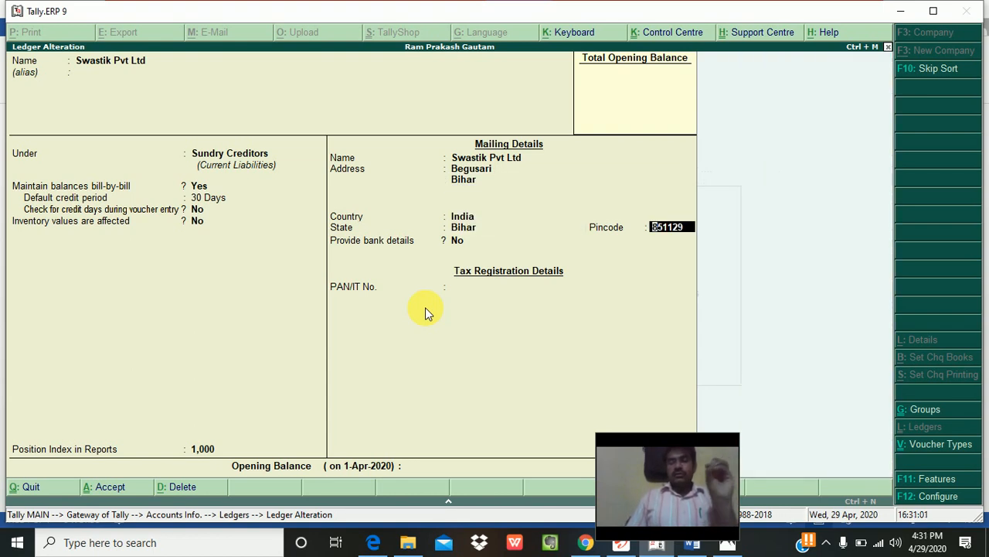
key("Return")
key("Return")
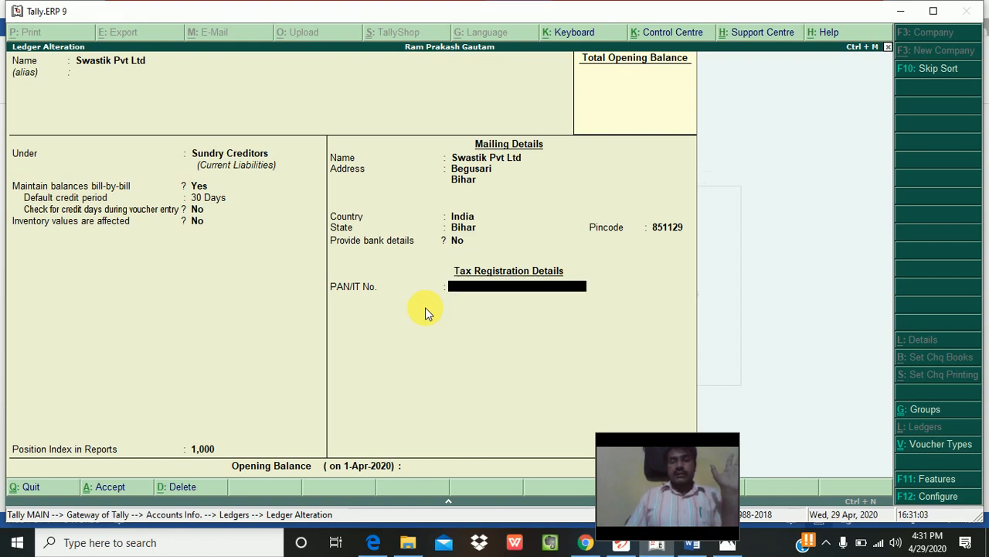
key("Return")
key("Return")
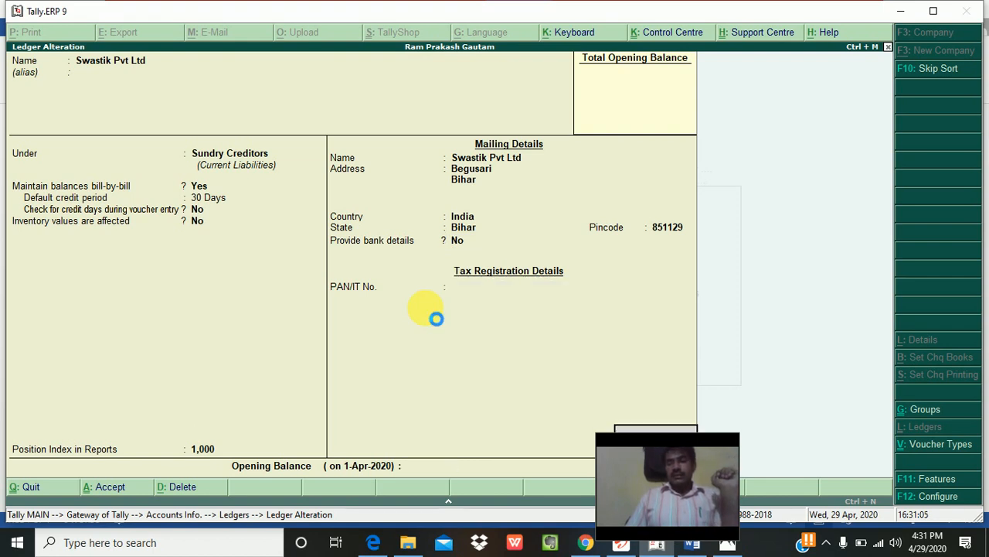
key("Return")
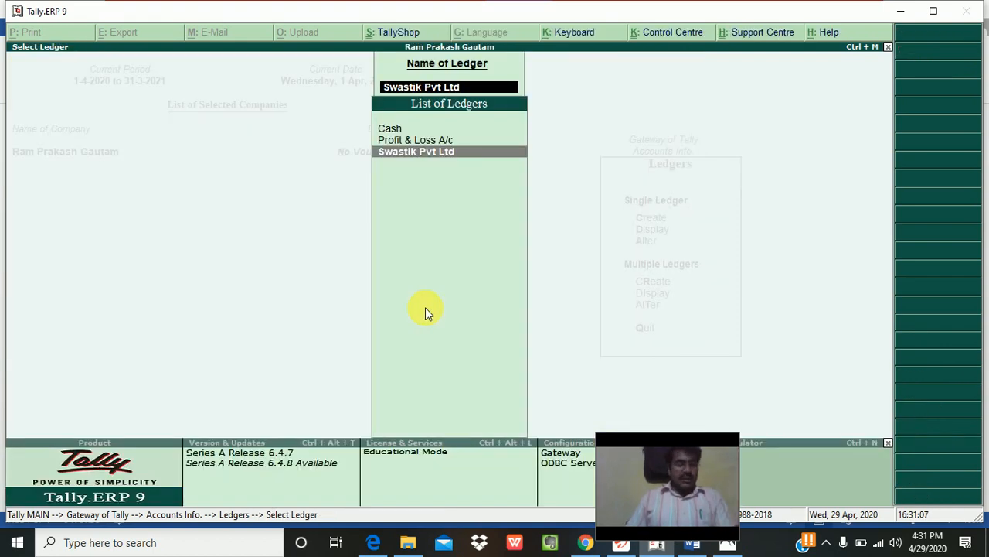
key("Escape")
key("Escape")
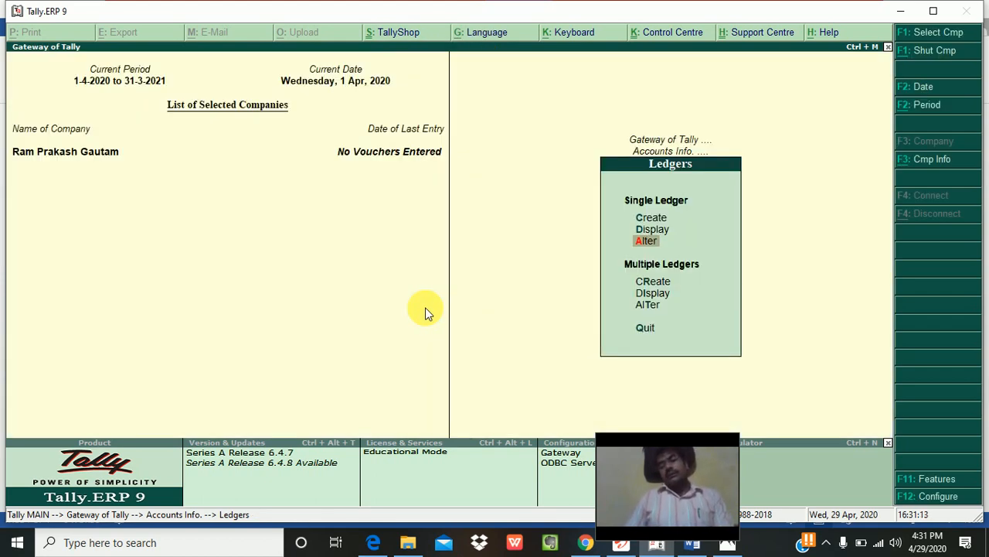
Step: Create a new ledger named 'Shyam and co.' and move to its Under field
key("Up")
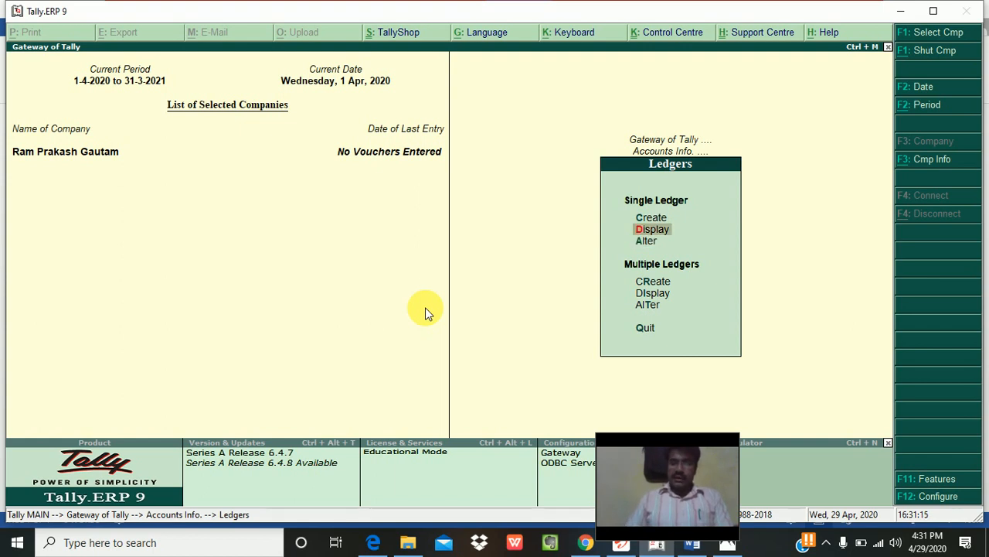
key("Up")
key("Return")
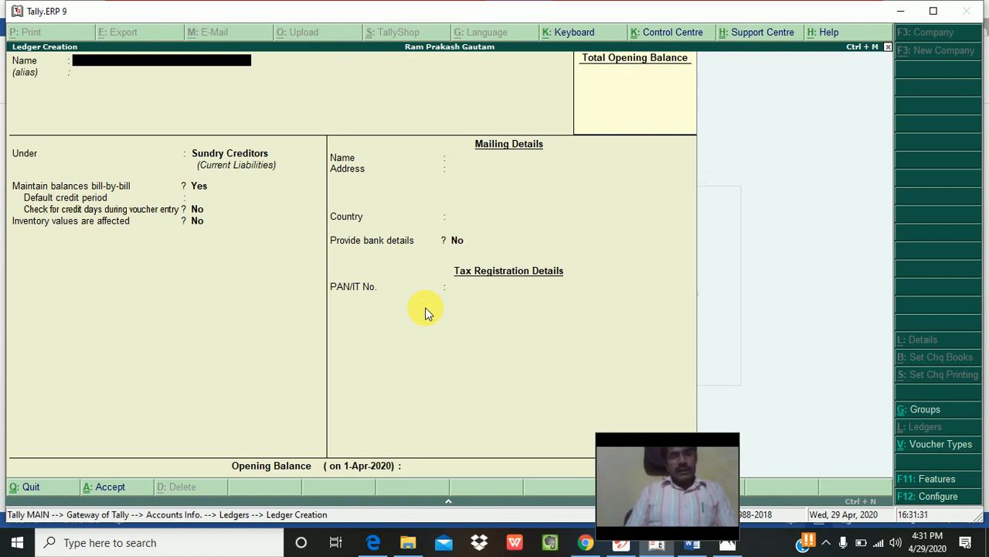
type("Shyam")
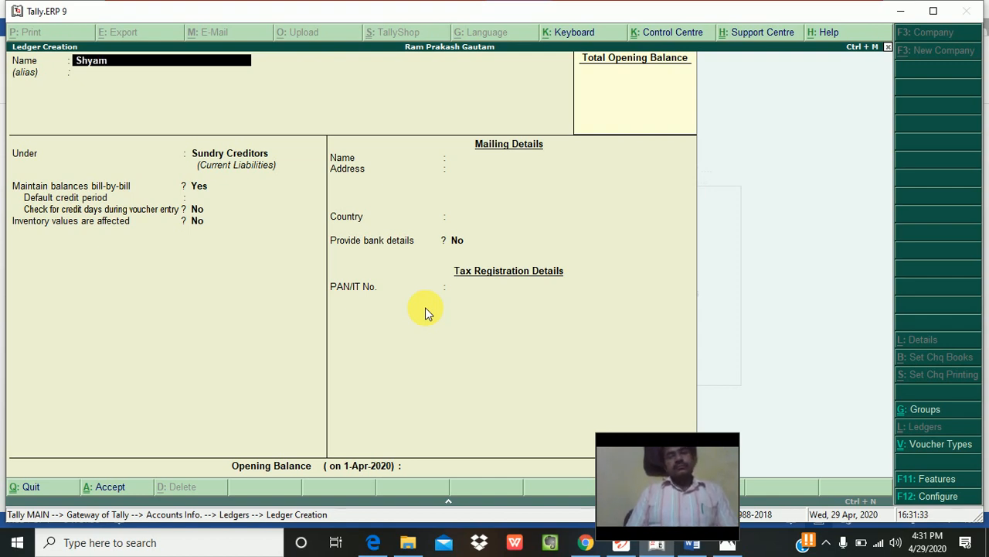
type(" and co.")
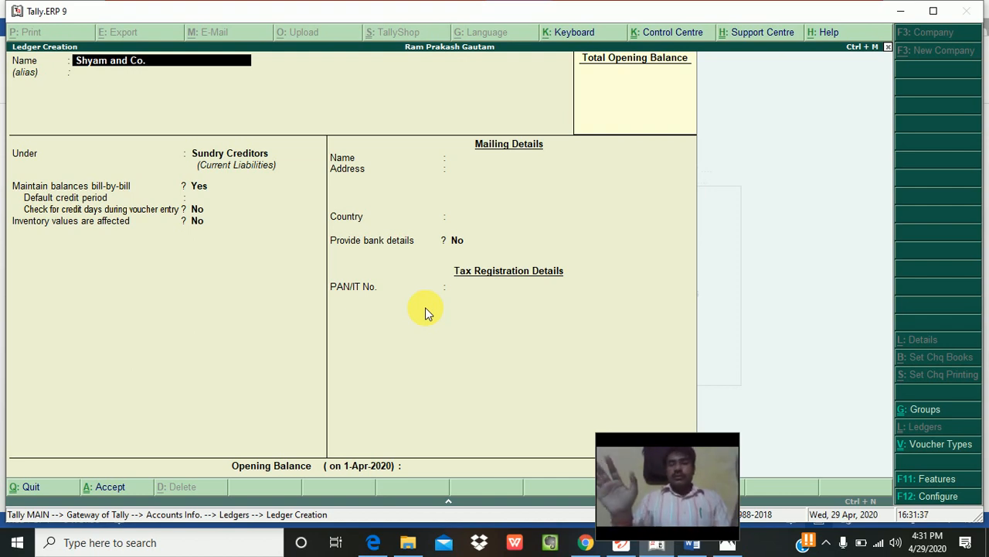
key("Return")
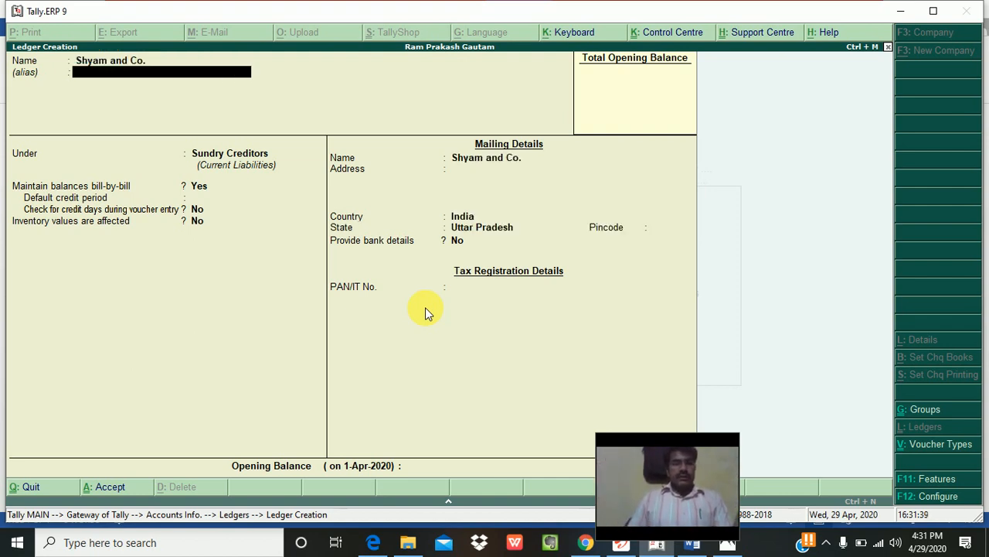
key("Return")
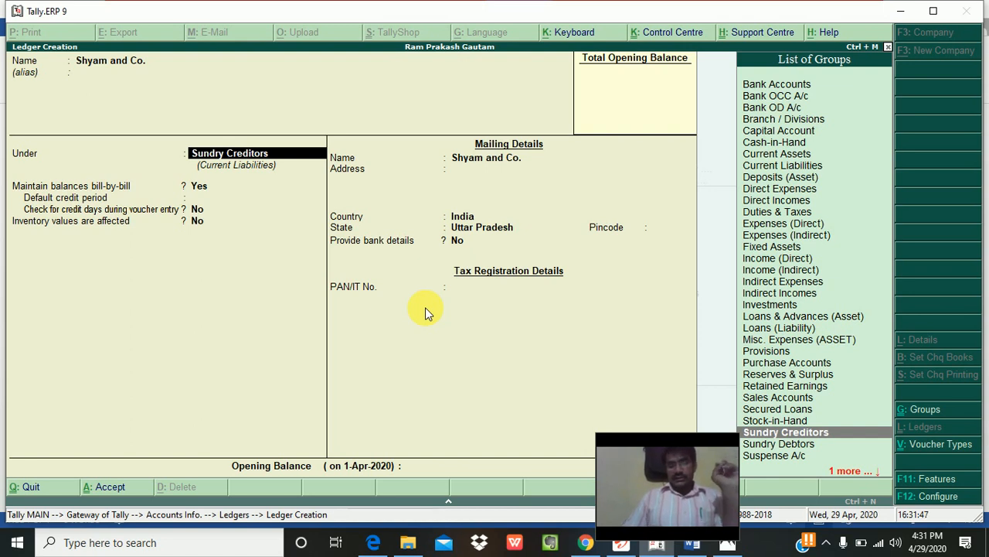
Step: Put Shyam and Co. under Sundry Debtors with a 30-day default credit period
key("Down")
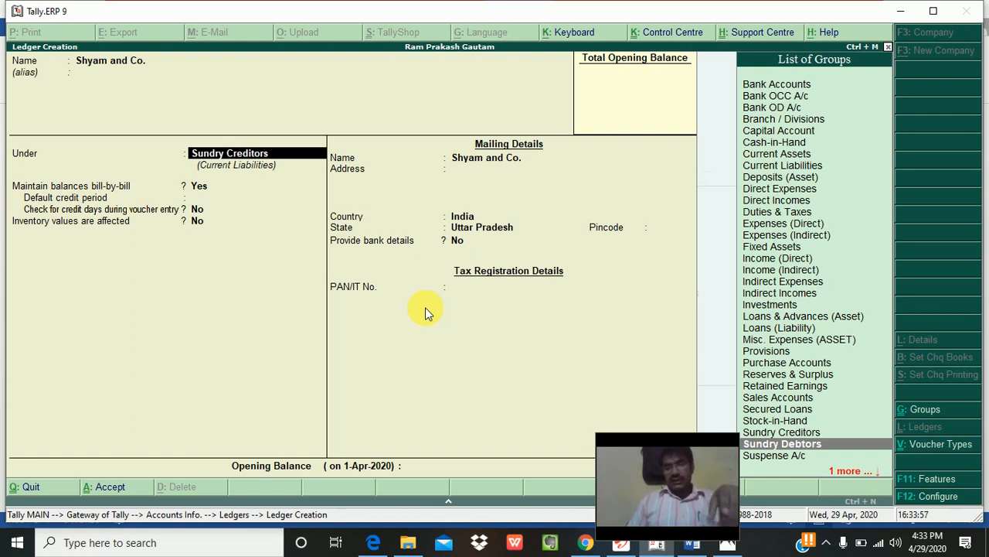
key("Return")
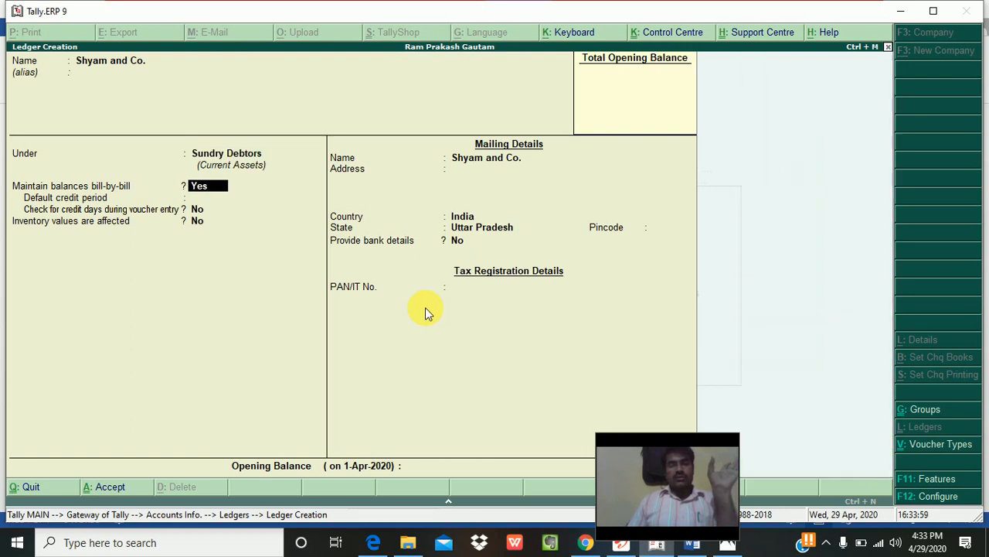
key("Return")
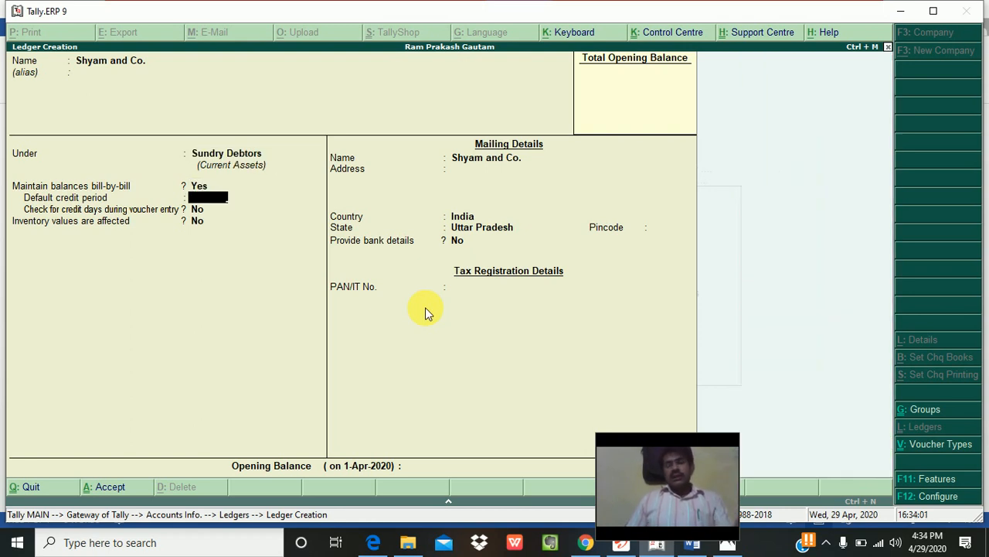
type("30")
key("Return")
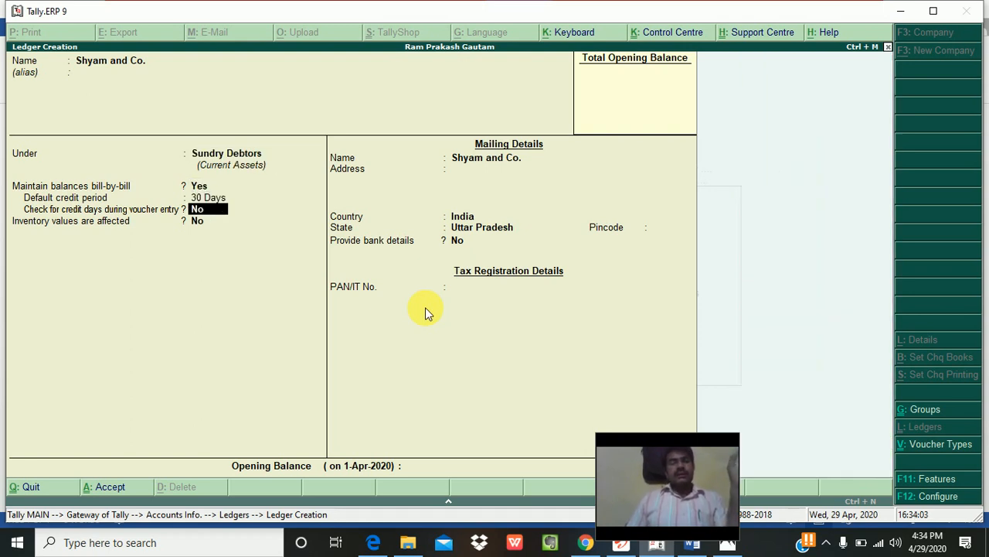
Step: Enter address 'Noid' and pincode 201301, leave PAN blank, and save the ledger
key("Return")
key("Return")
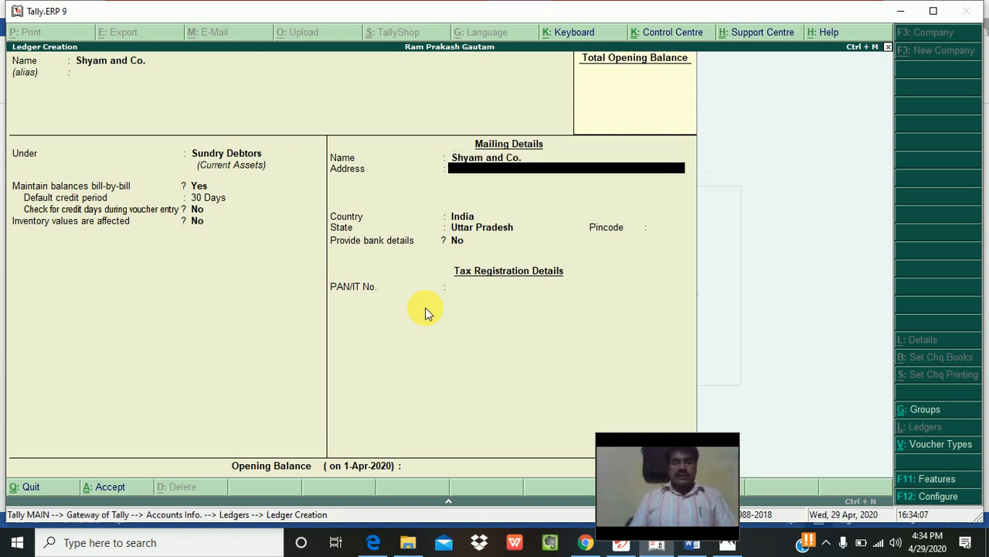
type("Noid")
key("Return")
key("Return")
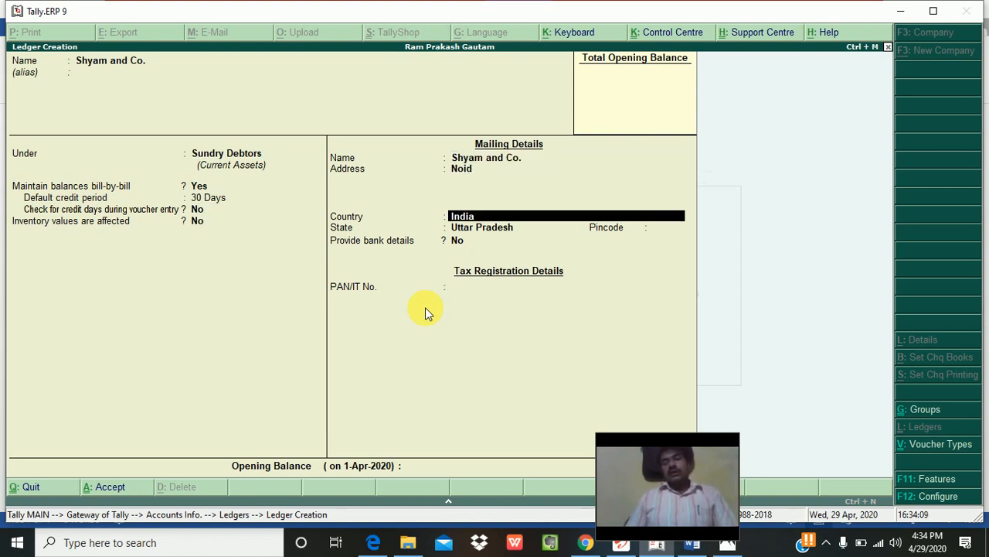
key("Return")
key("Return")
type("201301")
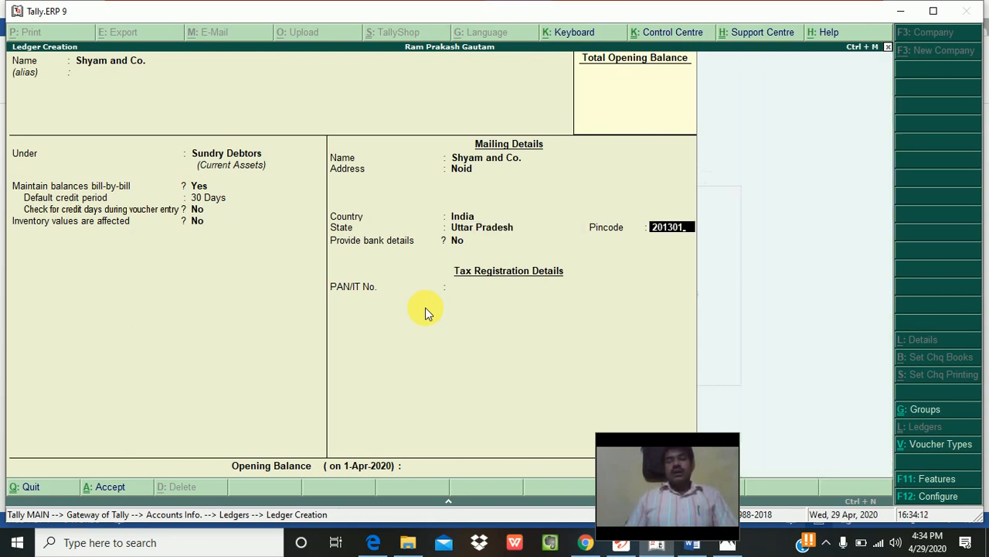
key("Return")
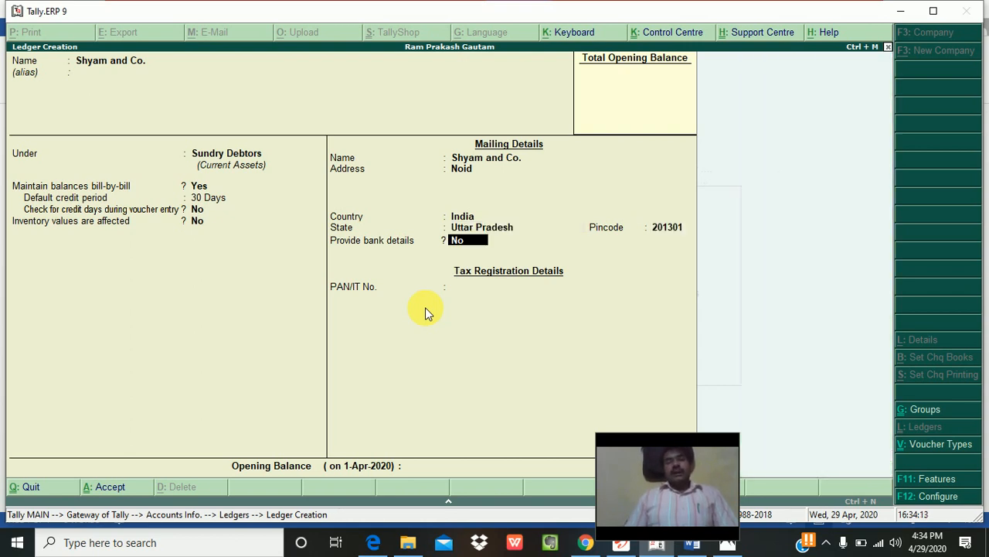
key("Return")
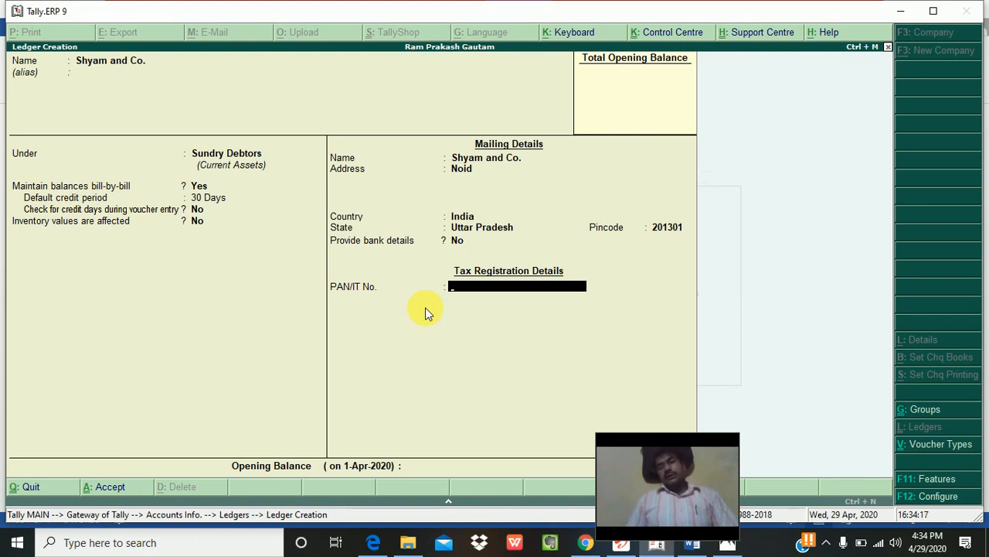
key("Return")
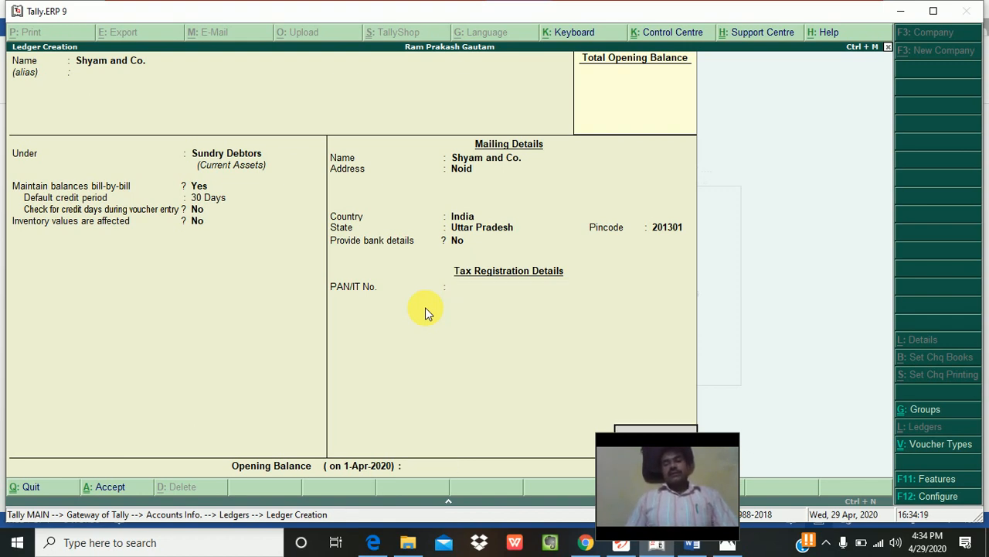
key("Return")
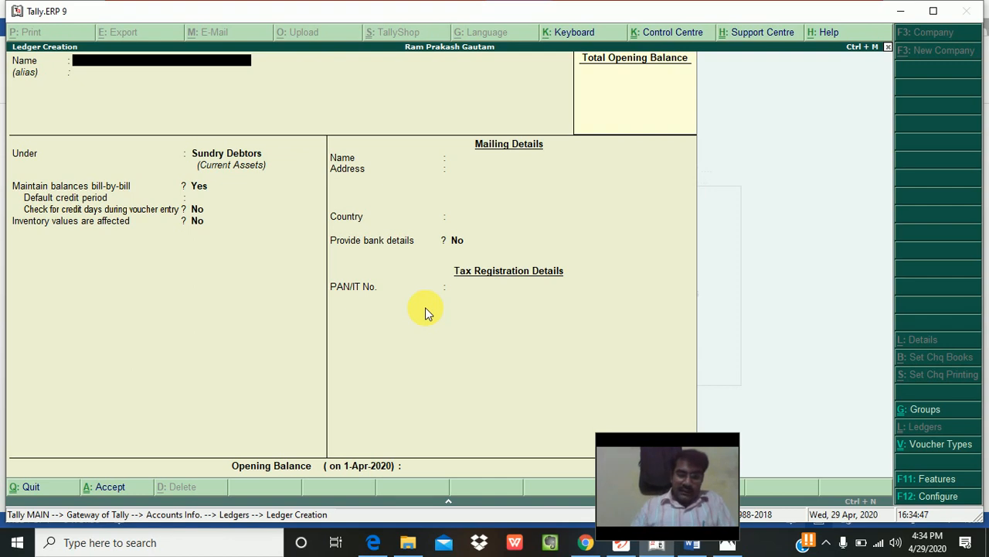
Step: Name the new ledger SBI and place it under Bank Accounts
type("Sbi")
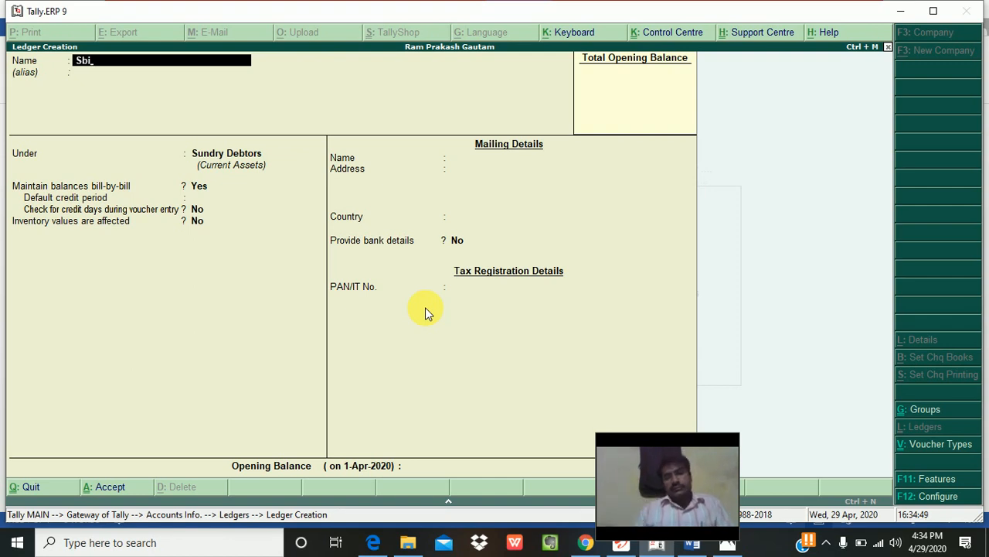
key("BackSpace")
key("BackSpace")
type("BI")
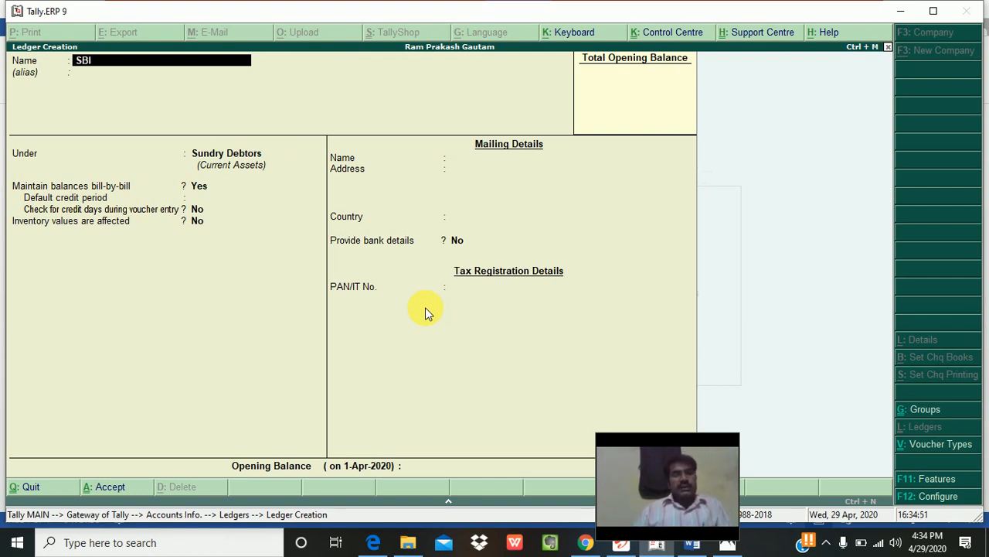
key("Return")
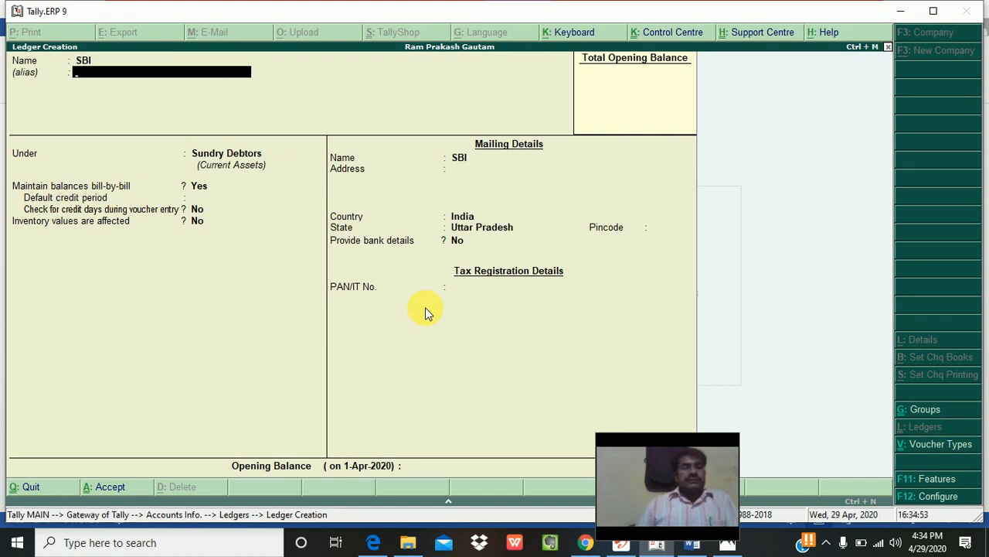
key("Return")
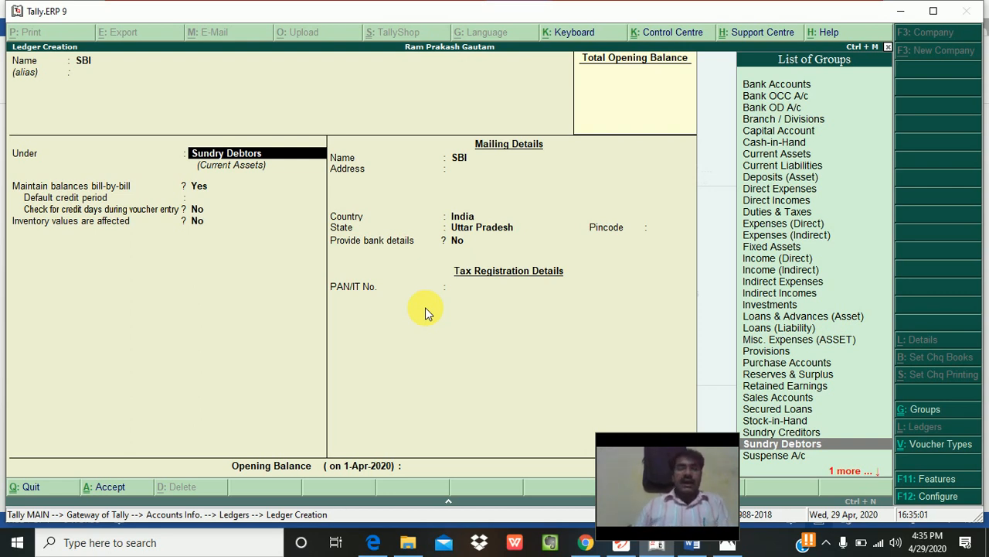
key("Up")
key("Up")
key("Up")
key("Up")
key("Up")
key("Up")
key("Up")
key("Up")
key("Up")
key("Up")
key("Up")
key("Up")
key("Up")
key("Up")
key("Up")
key("Up")
key("Up")
key("Up")
key("Up")
key("Up")
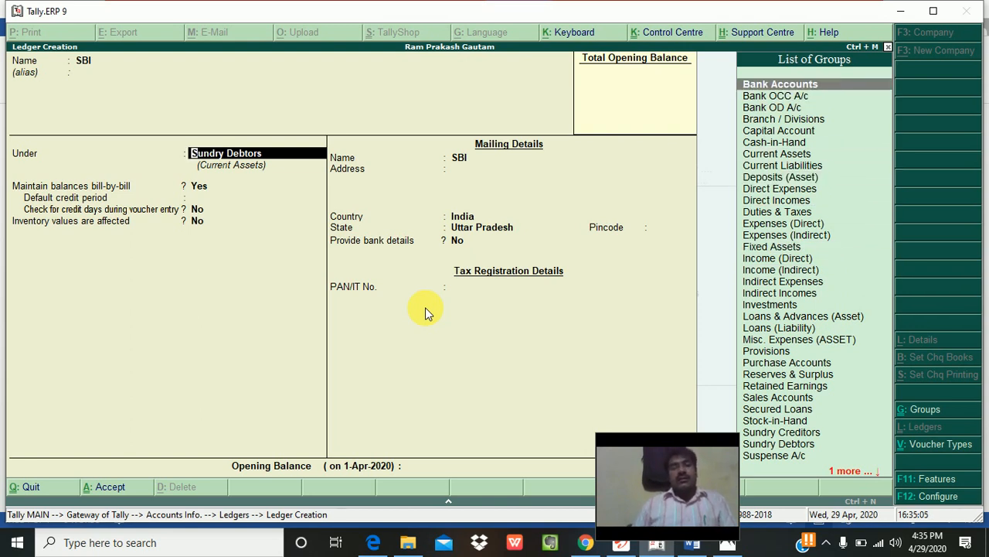
key("Return")
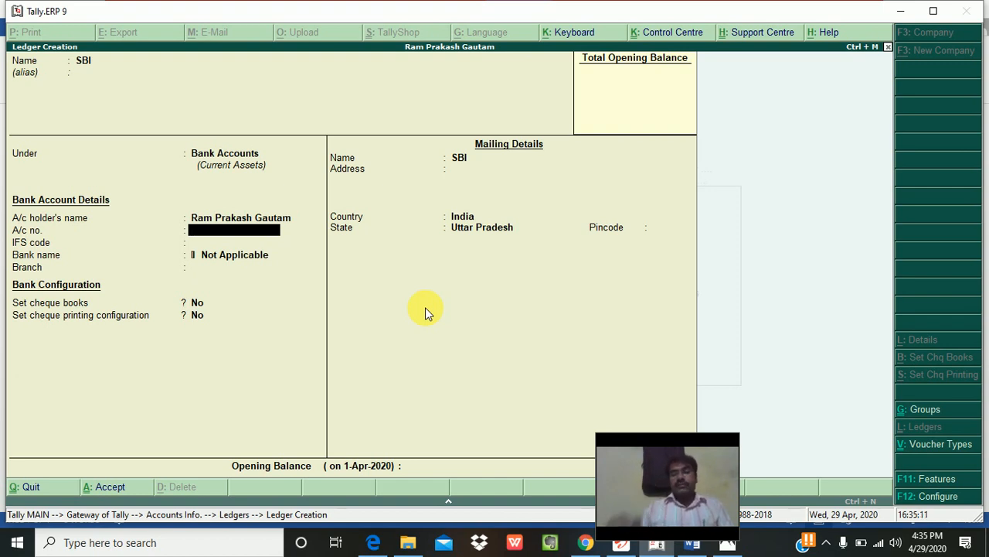
Step: Enter SBI's account number, IFS code SBIN0000000 and branch NOIDA, and enable cheque books
type("1111111111")
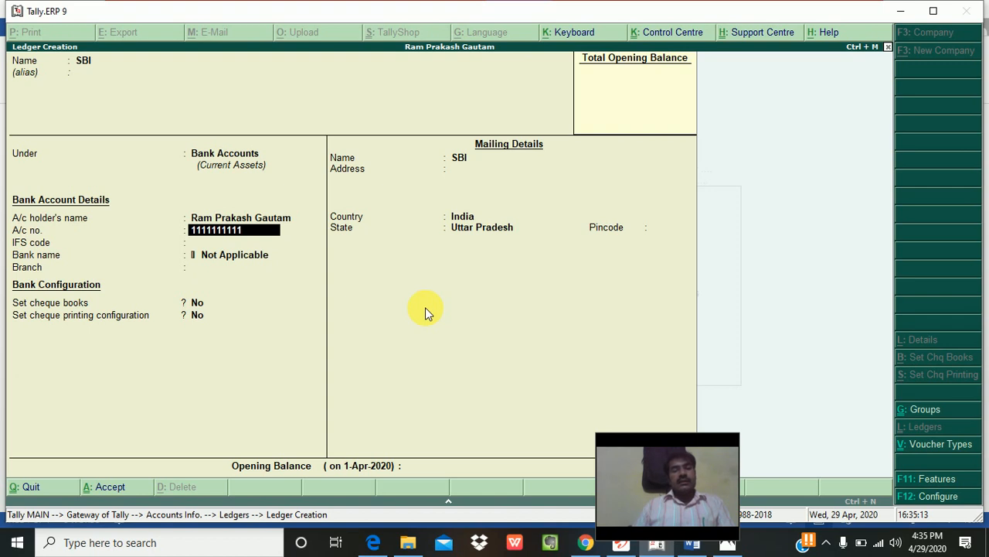
key("Return")
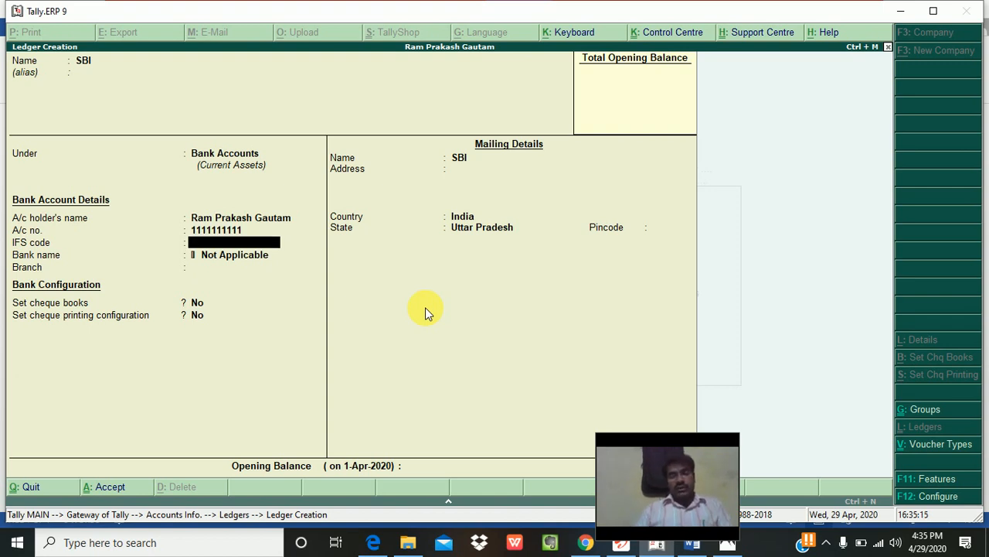
type("SBIN000")
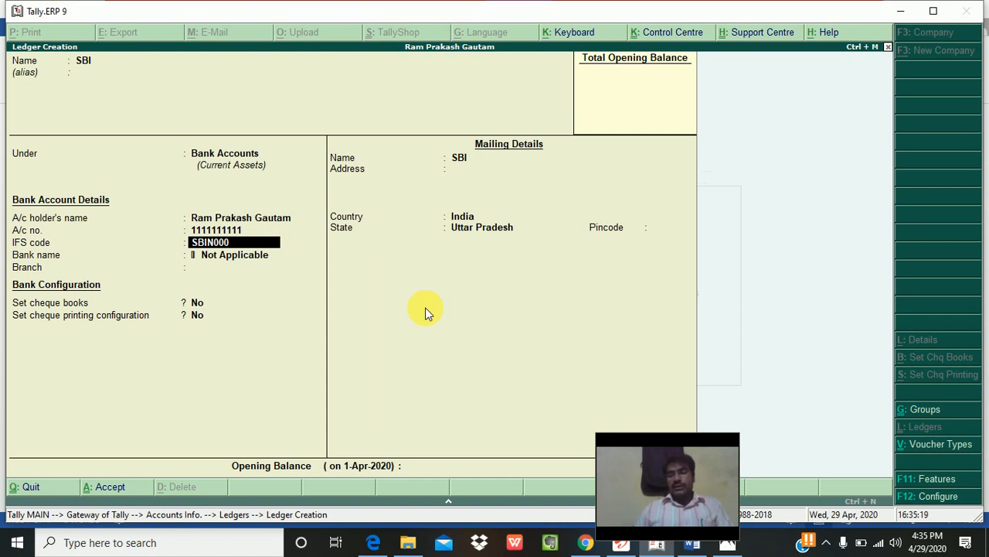
type("0000")
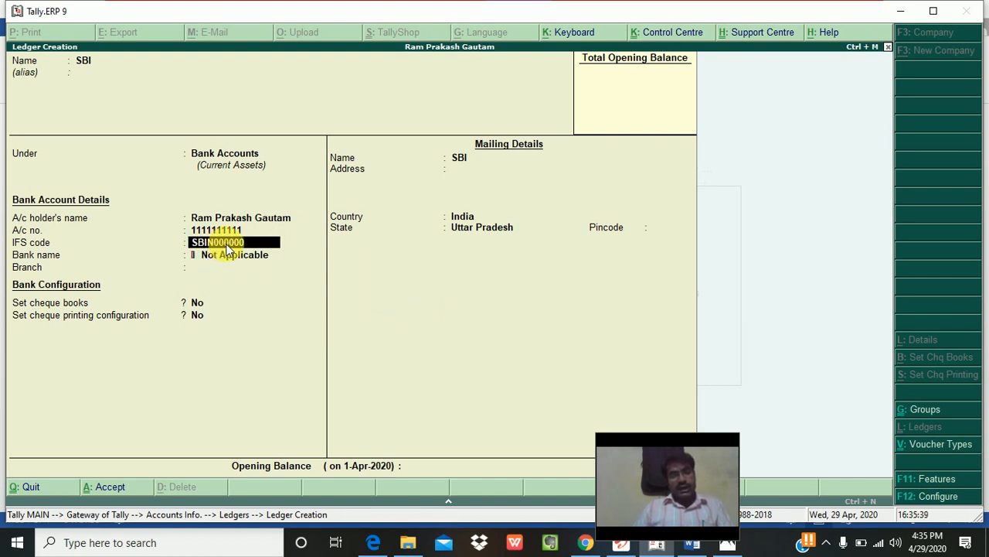
type("0")
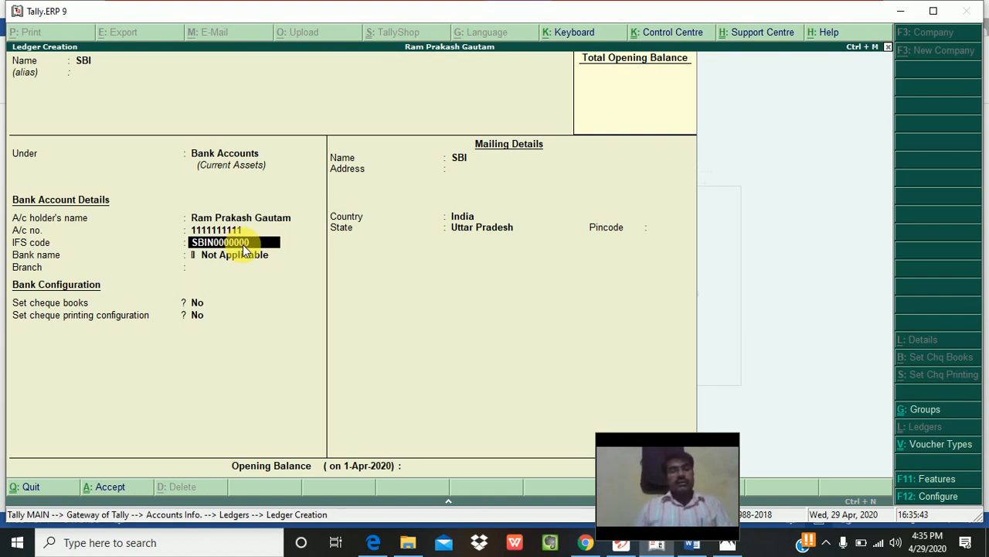
key("Return")
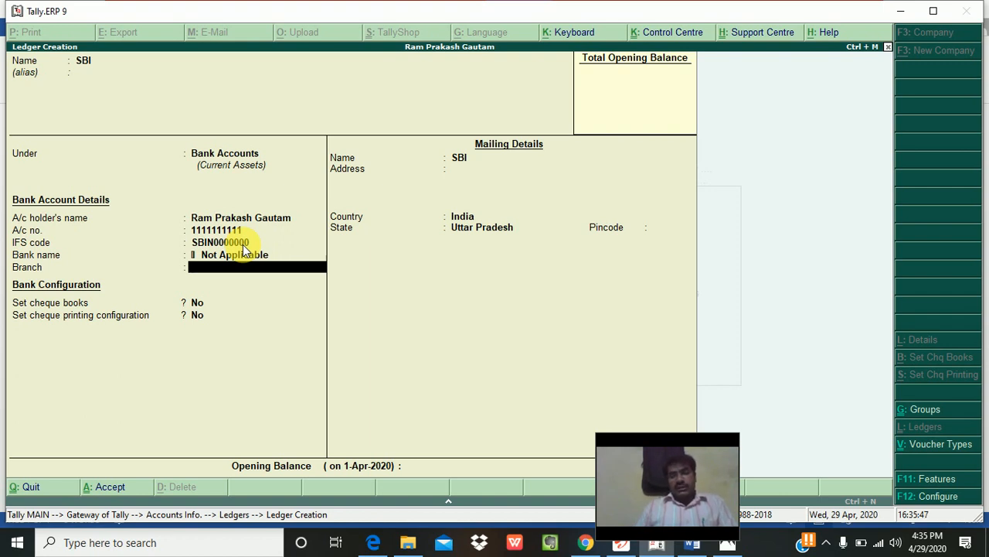
type("NOID")
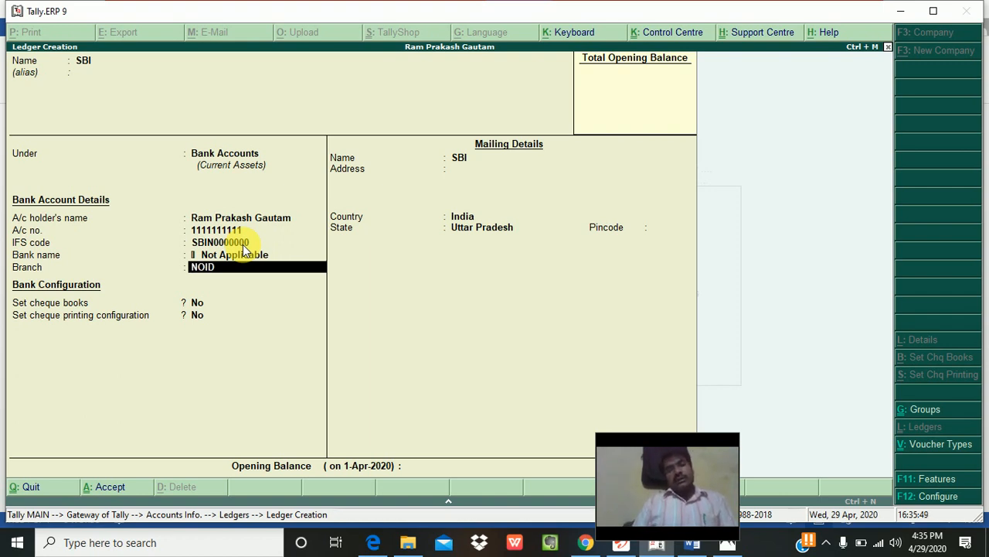
type("A")
key("Return")
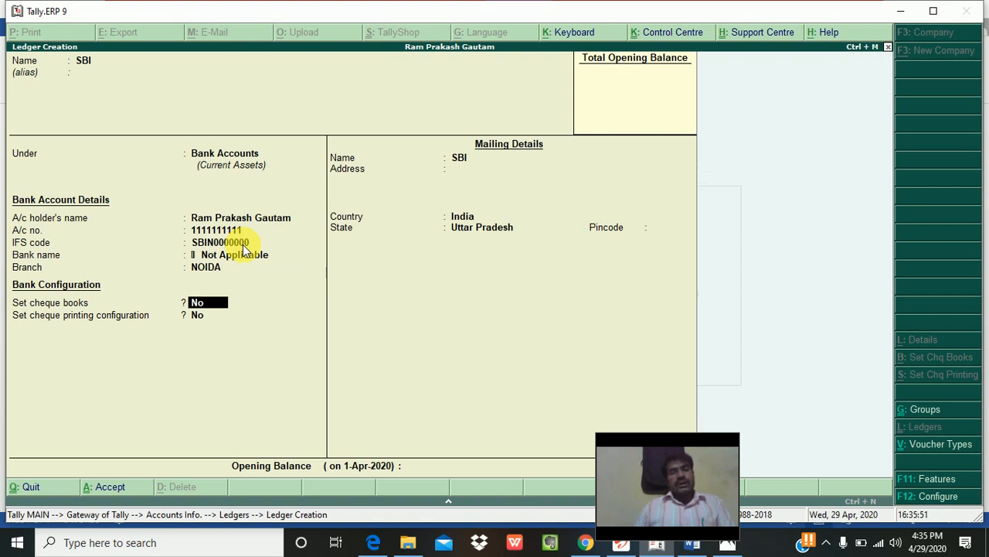
type("y")
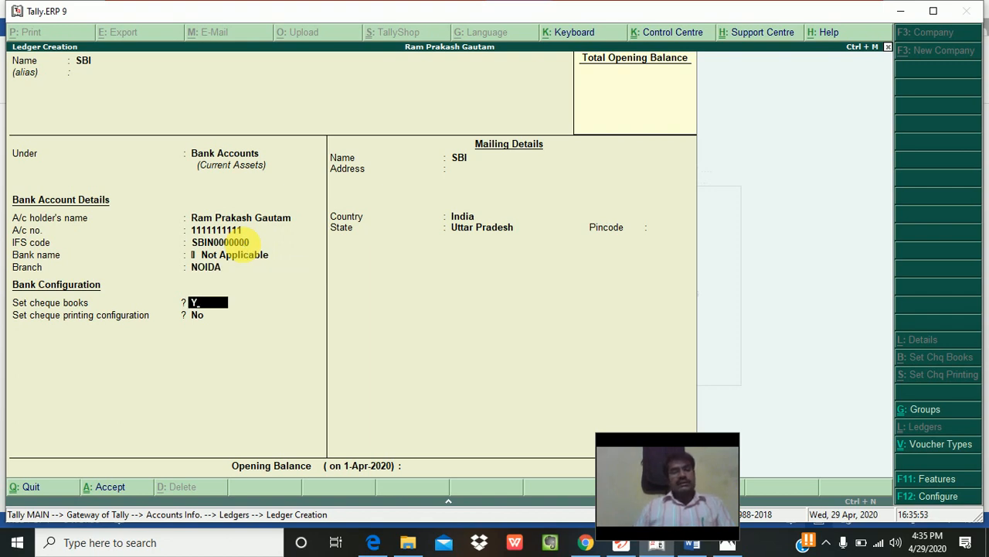
key("Return")
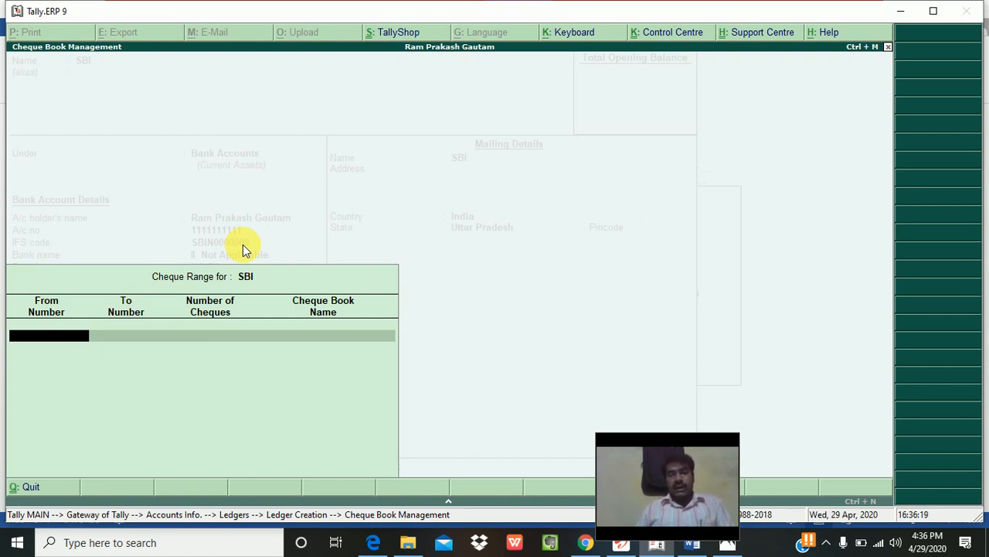
Step: Set cheque books to No and cheque printing configuration to Yes, leaving Cheque Dimensions unchanged
key("Escape")
key("Return")
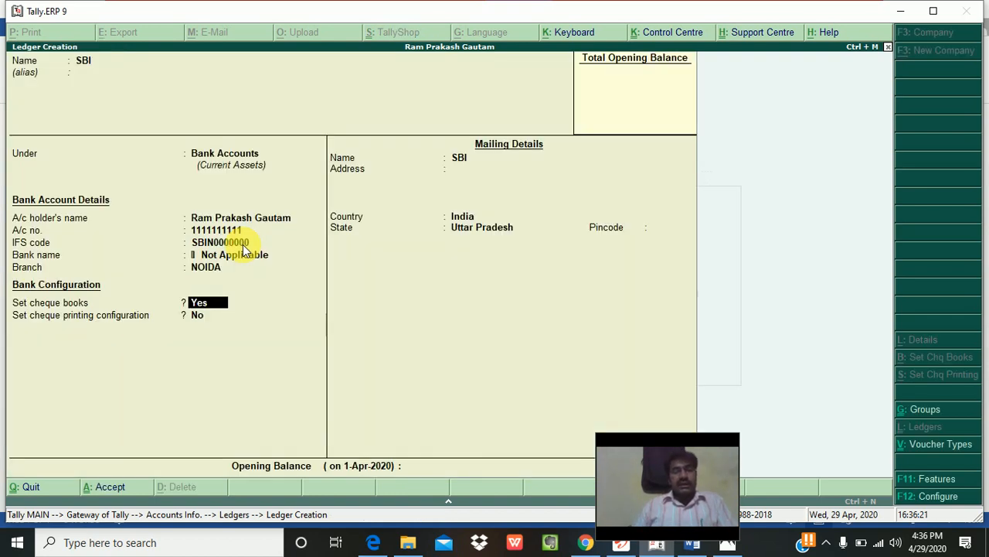
key("Return")
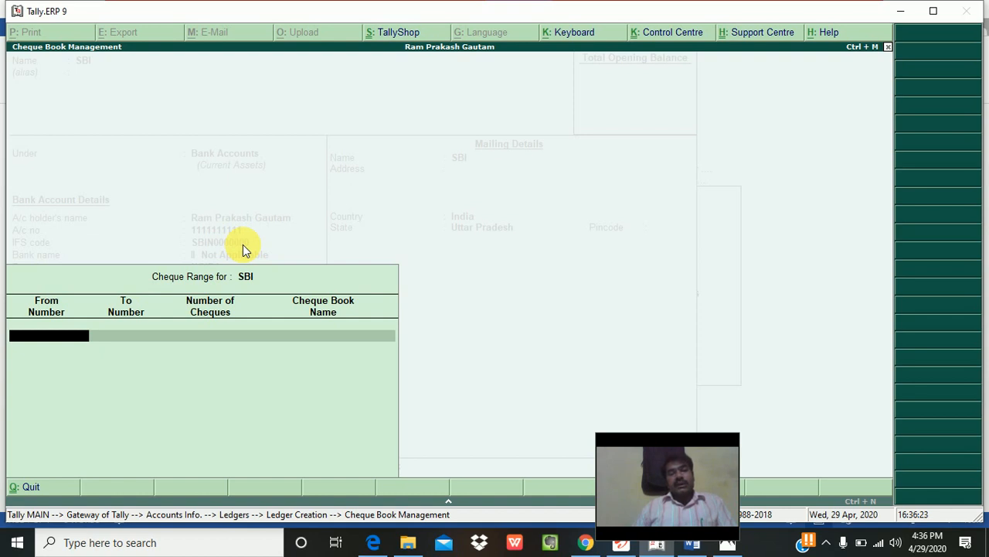
key("Escape")
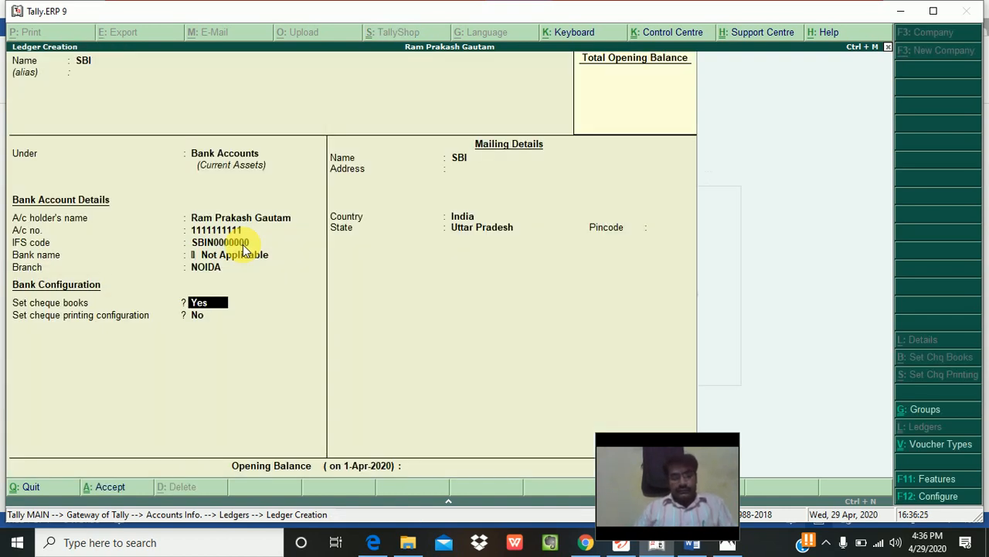
type("n")
key("Return")
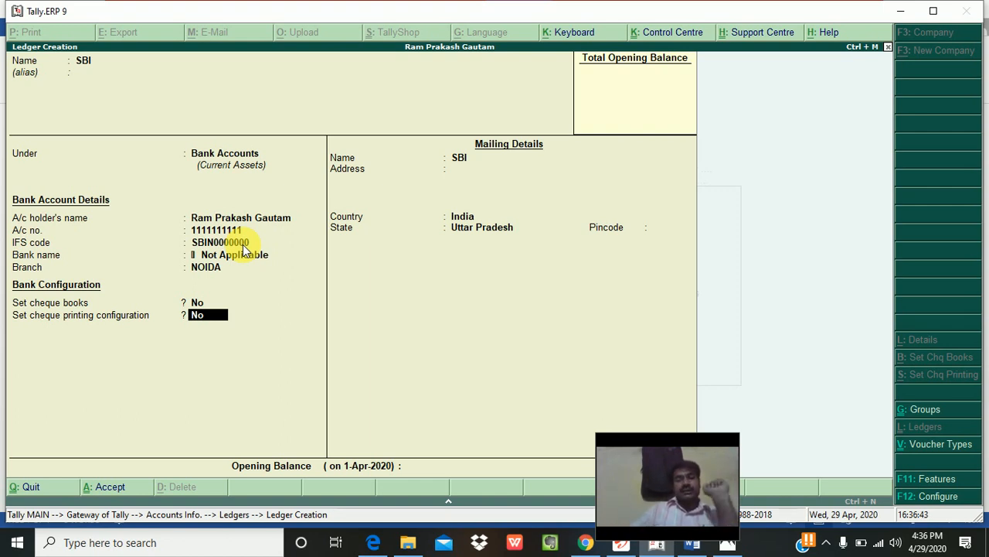
type("y")
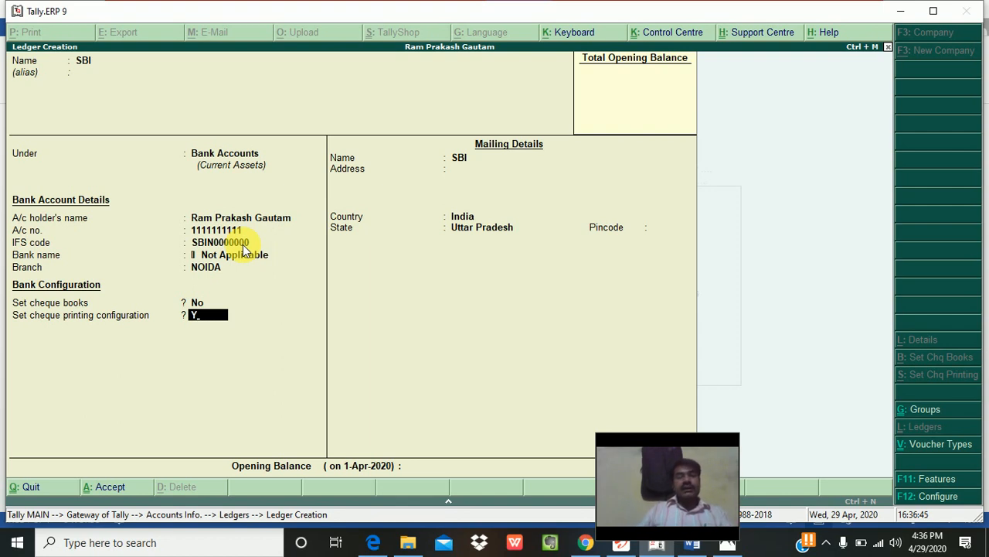
key("Return")
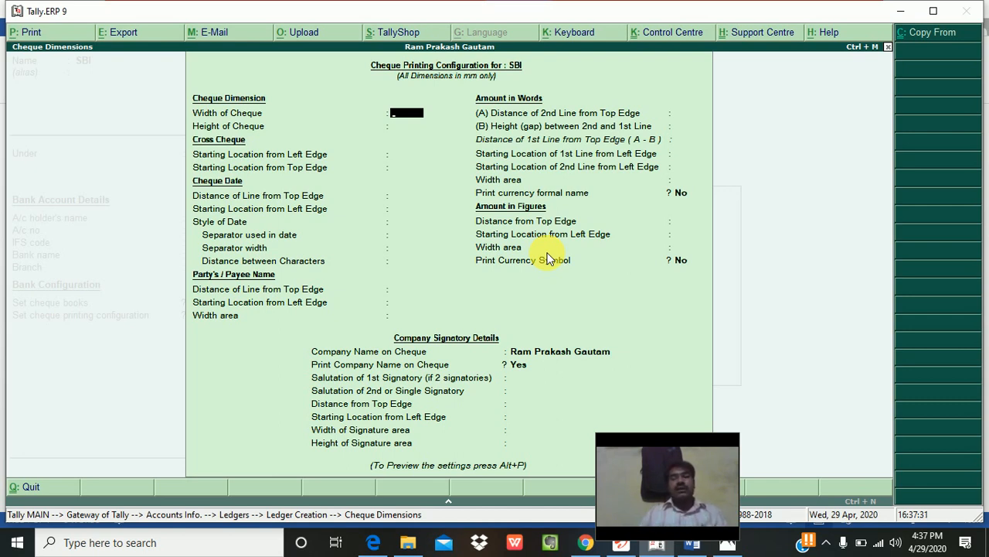
key("Escape")
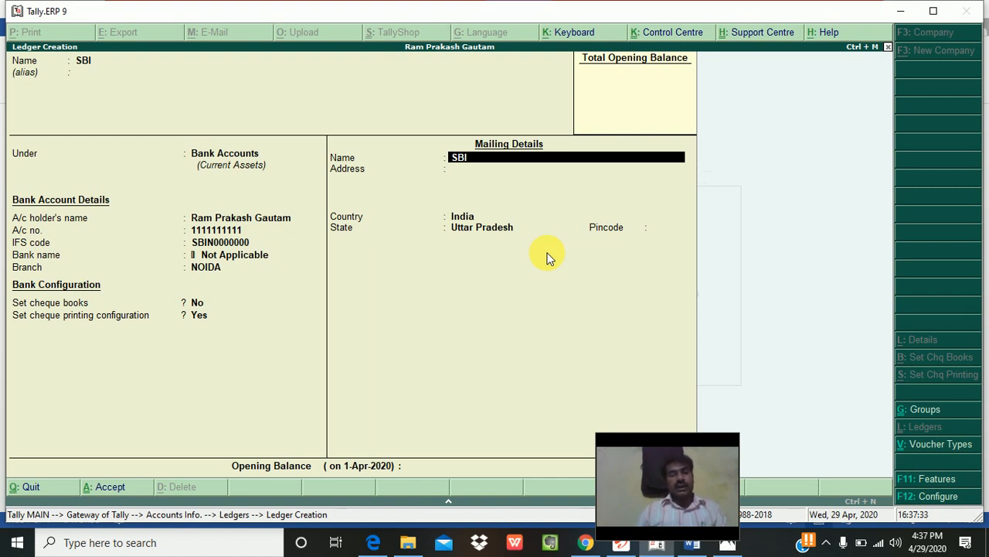
Step: Change cheque printing to No, then enter address SECTOR 63 NOIDA, Uttar Pradesh, pincode 201301
key("BackSpace")
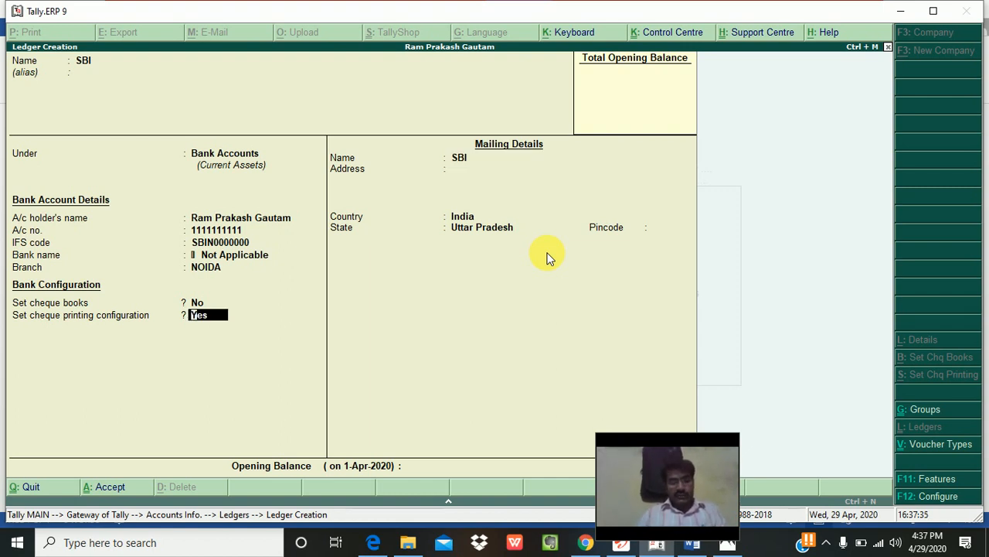
type("N")
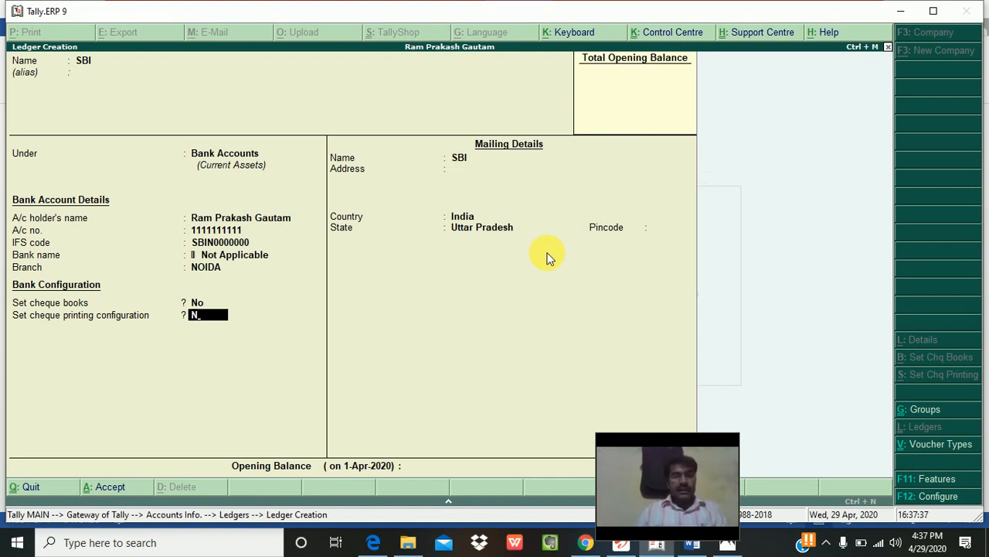
key("Return")
key("Return")
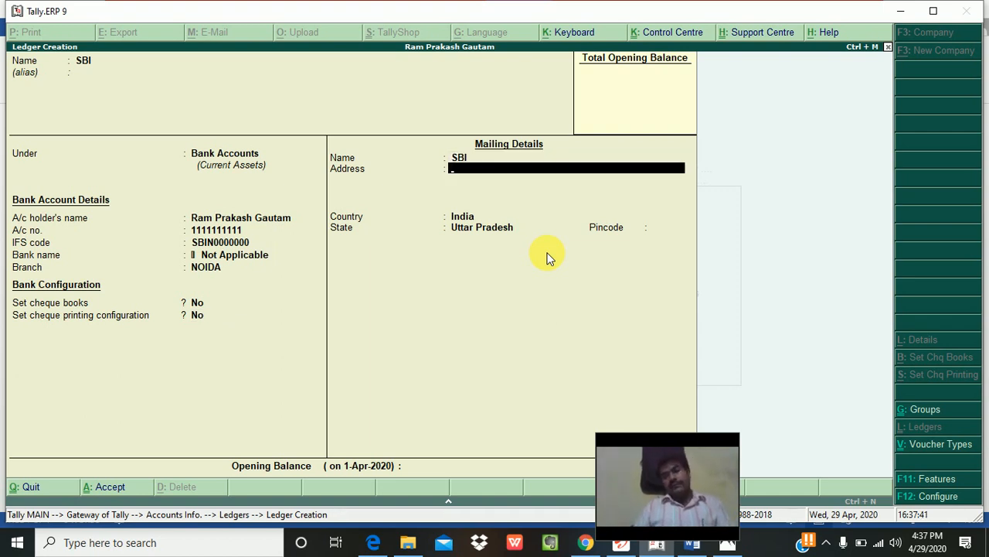
type("SECTOR")
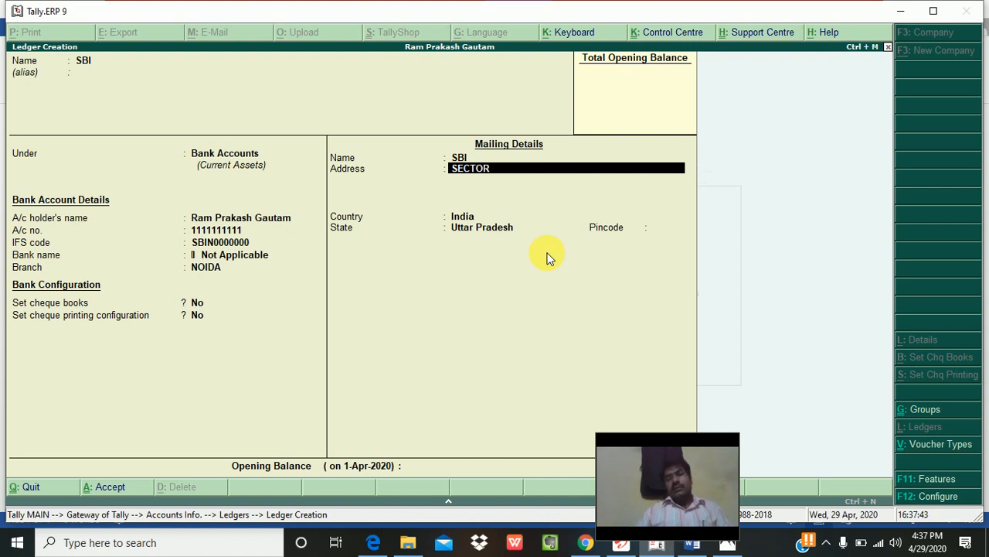
type(" 63 NOIDA")
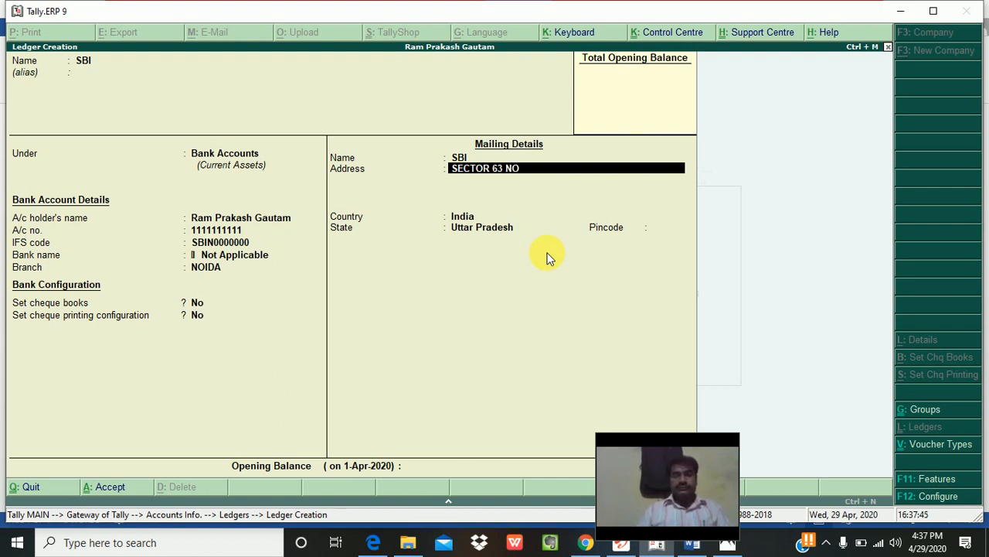
key("Return")
key("Return")
key("Return")
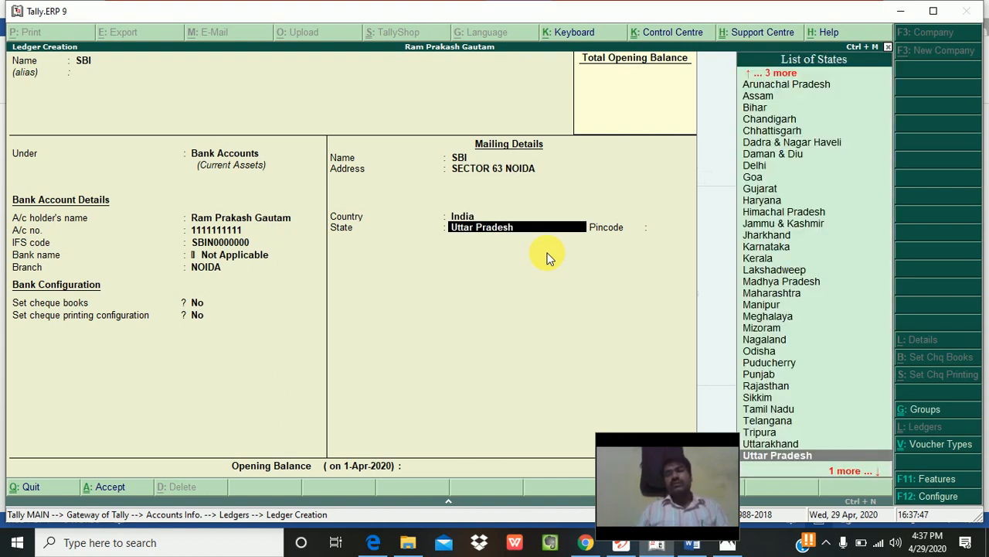
key("Return")
type("201301")
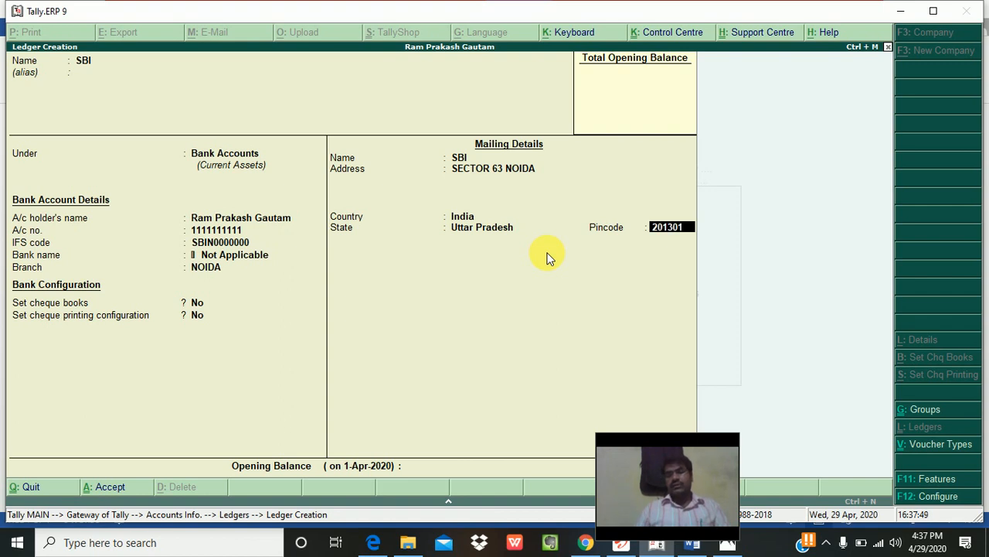
key("Return")
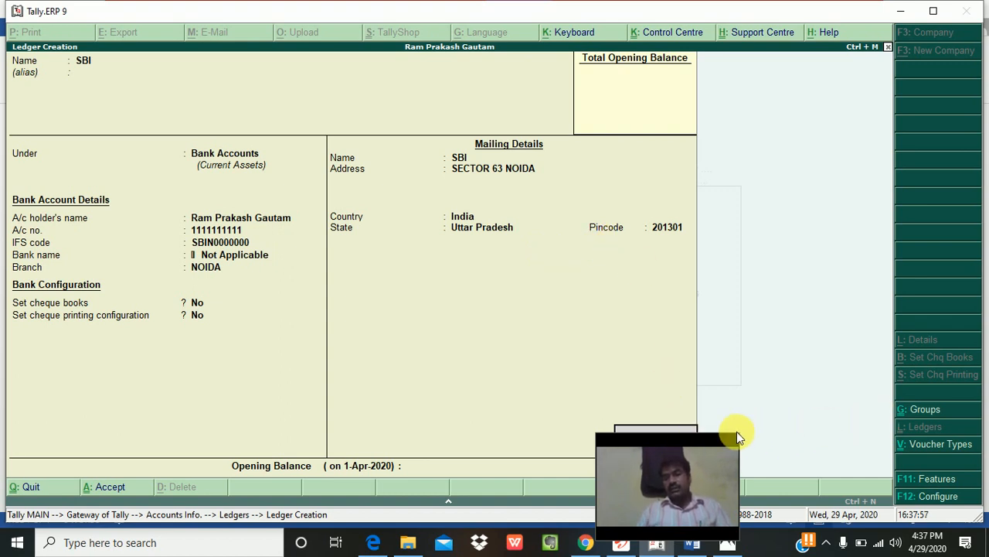
Step: Confirm saving the SBI bank ledger, leaving a blank Bank Accounts ledger form open
left_click_drag(729, 441, 975, 425)
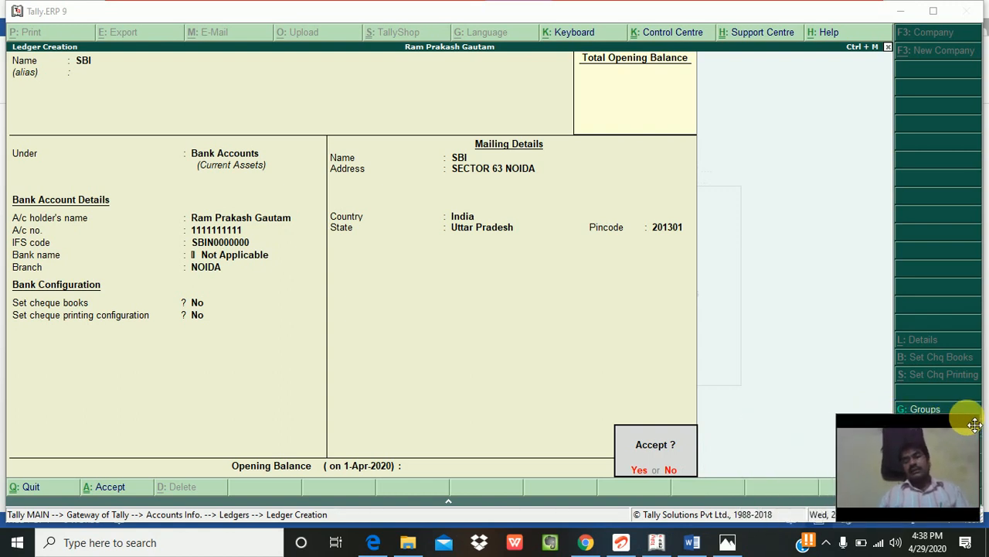
left_click(666, 370)
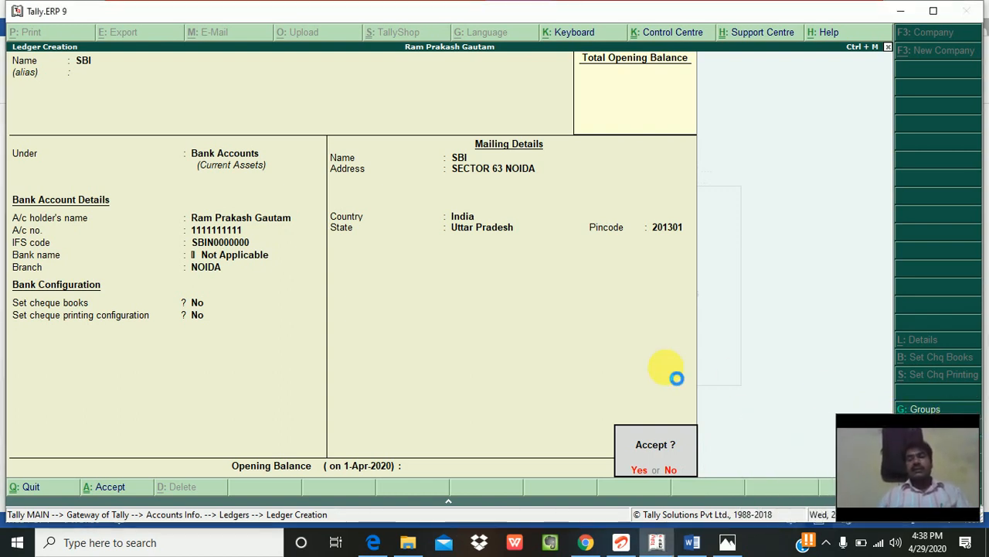
key("Return")
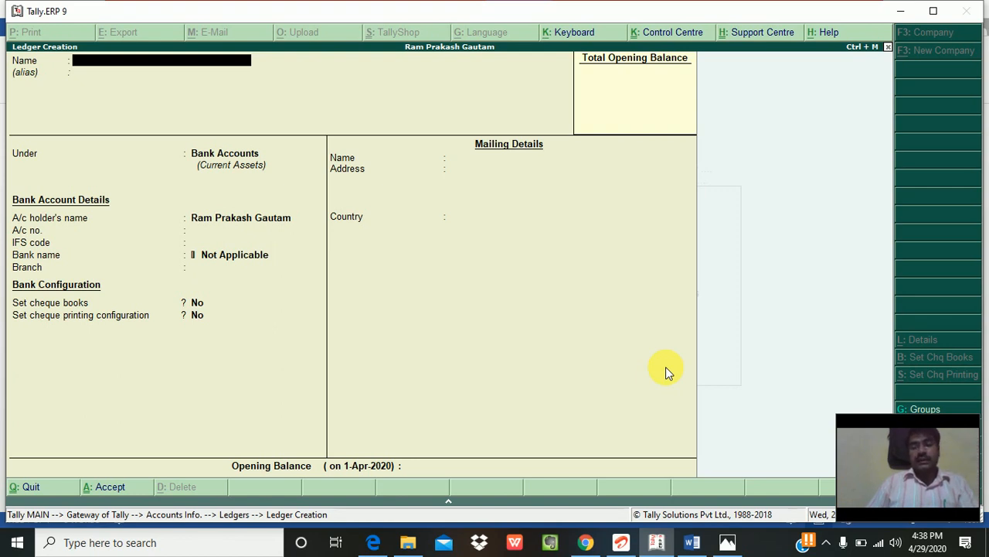
Step: Name the ledger RENT and move down the group list to Expenses (Indirect)
type("RENT")
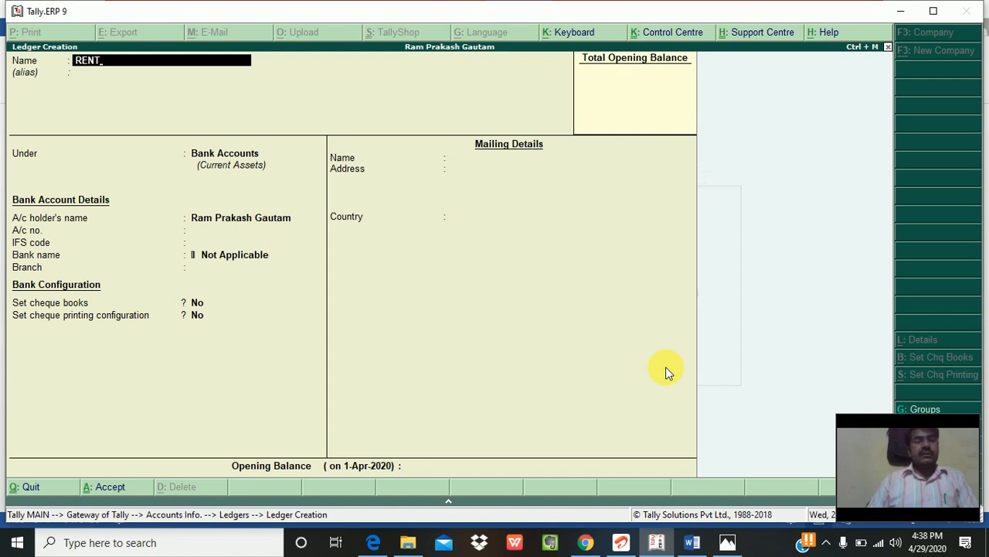
key("Return")
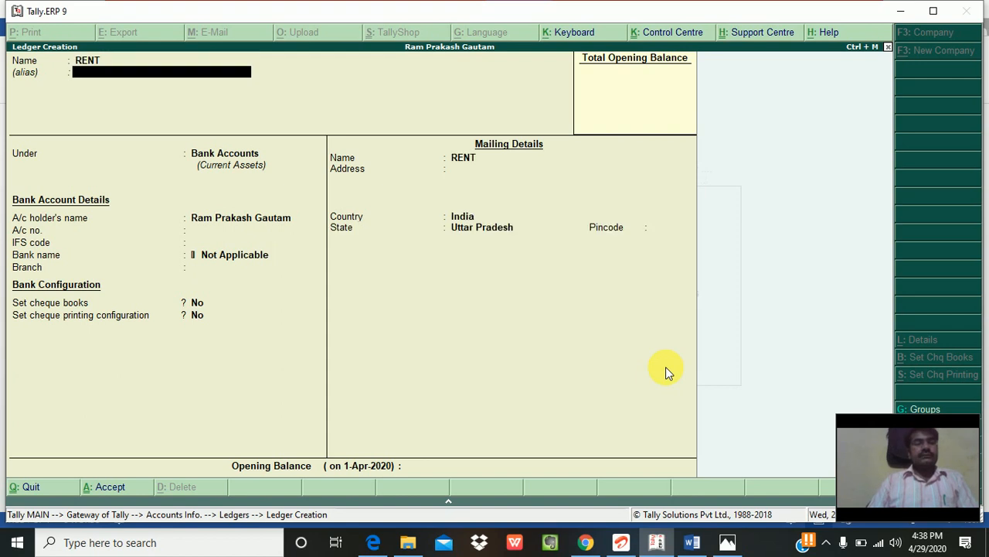
key("Return")
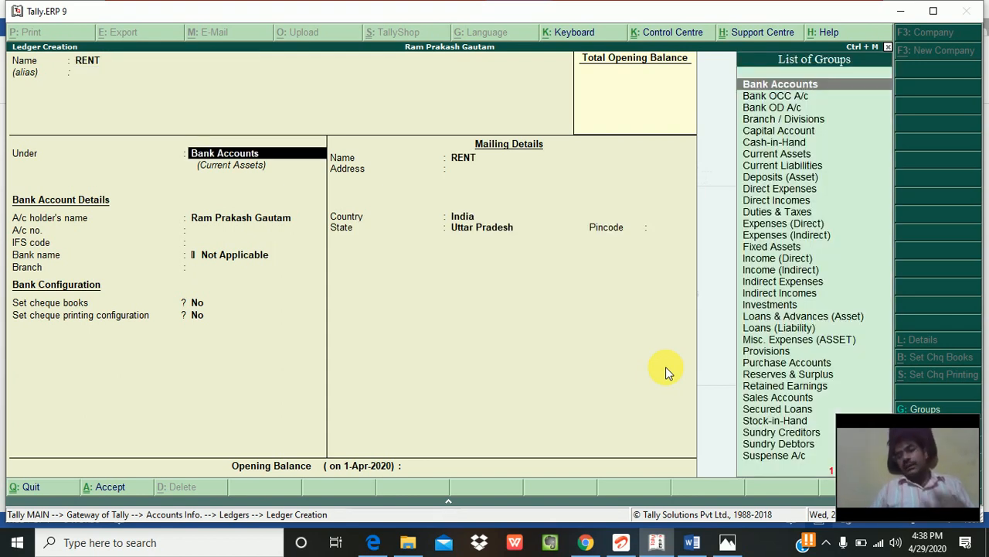
key("Down")
key("Down")
key("Down")
key("Down")
key("Down")
key("Down")
key("Down")
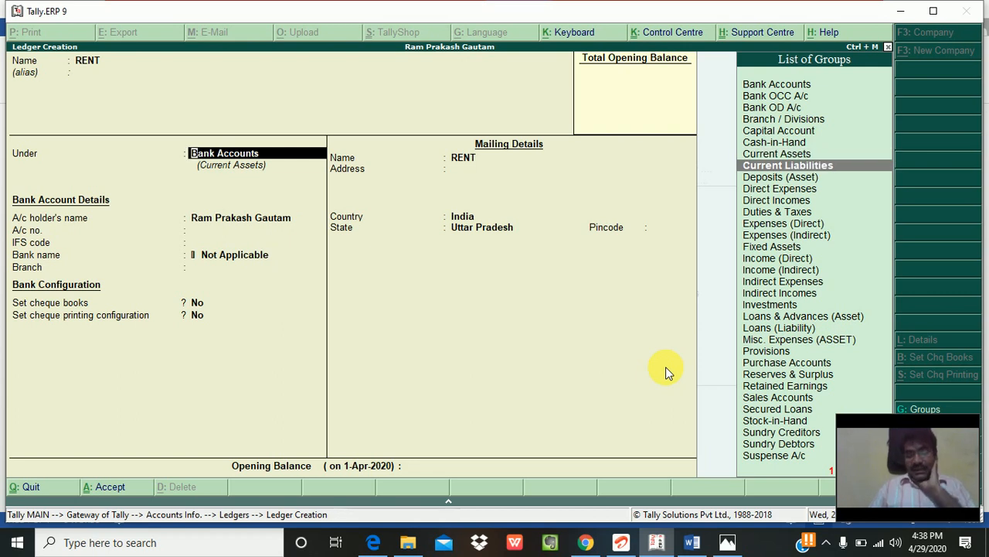
key("Down")
key("Down")
key("Down")
key("Down")
key("Down")
key("Down")
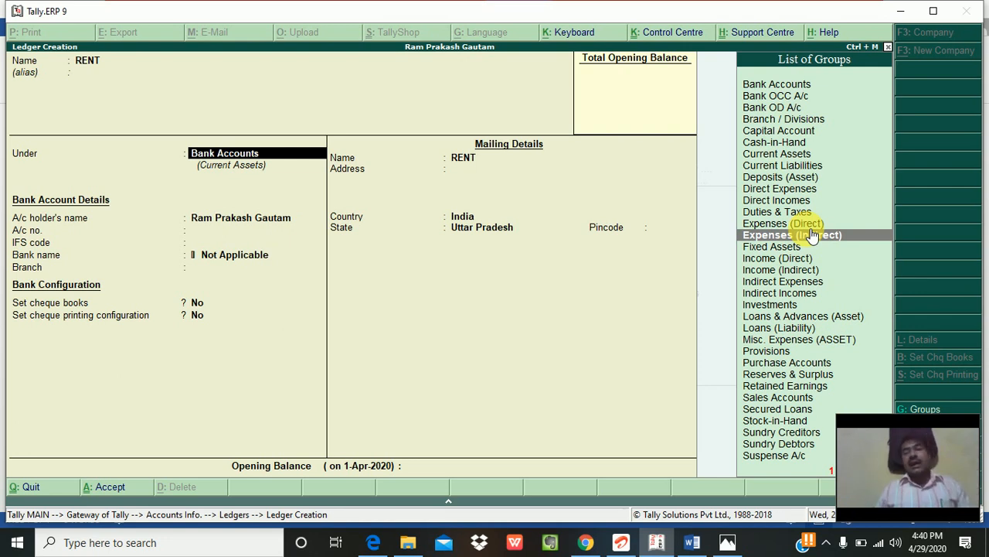
Step: Put RENT under Indirect Expenses with ledger type Not Applicable and no bank details
left_click(810, 231)
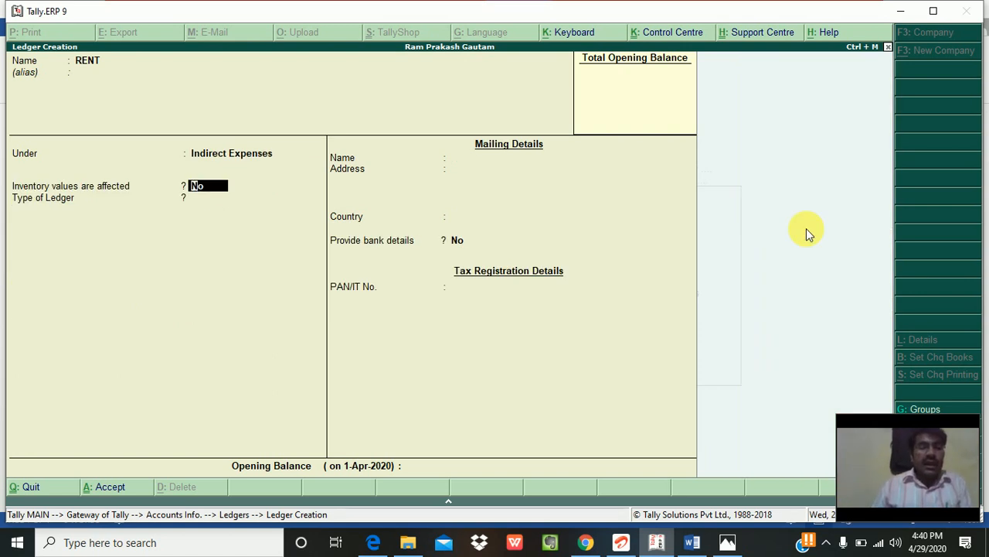
key("Return")
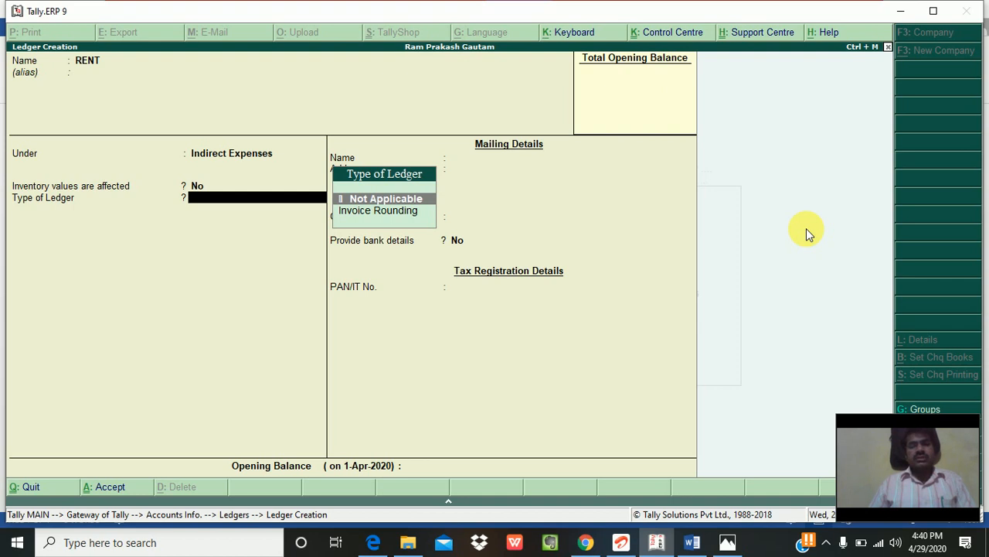
key("Return")
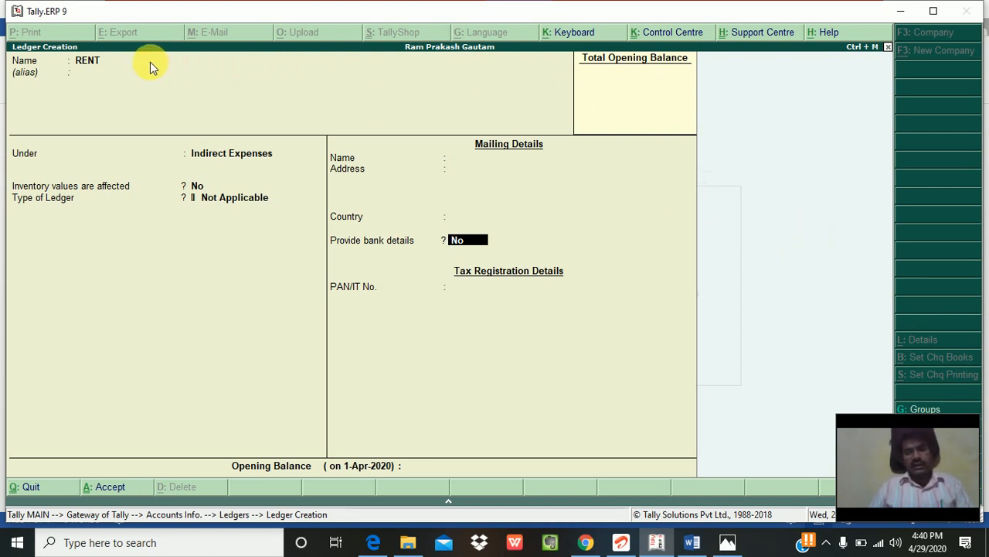
key("Return")
key("Return")
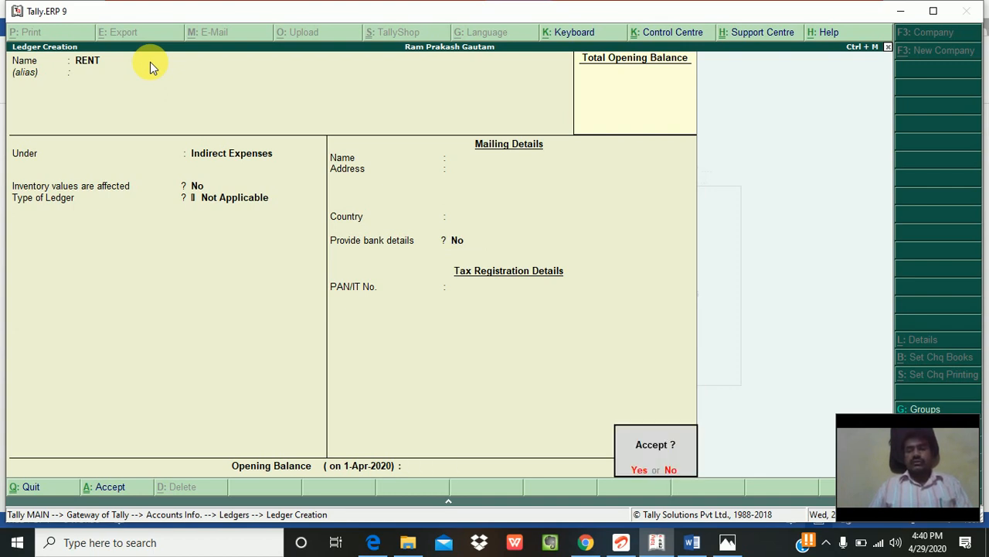
key("Return")
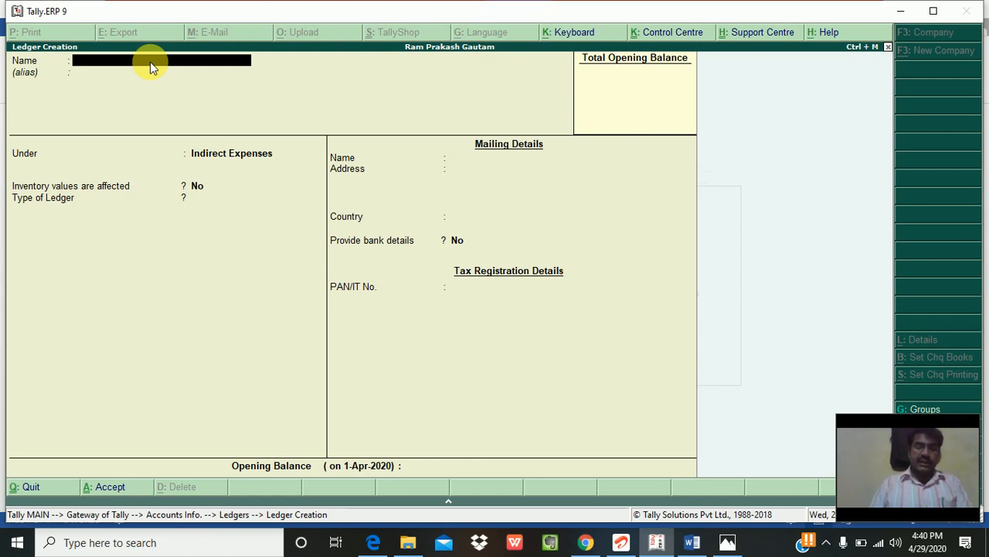
Step: Name the ledger SALARY, keep Indirect Expenses and Not Applicable type, and save it
type("SA")
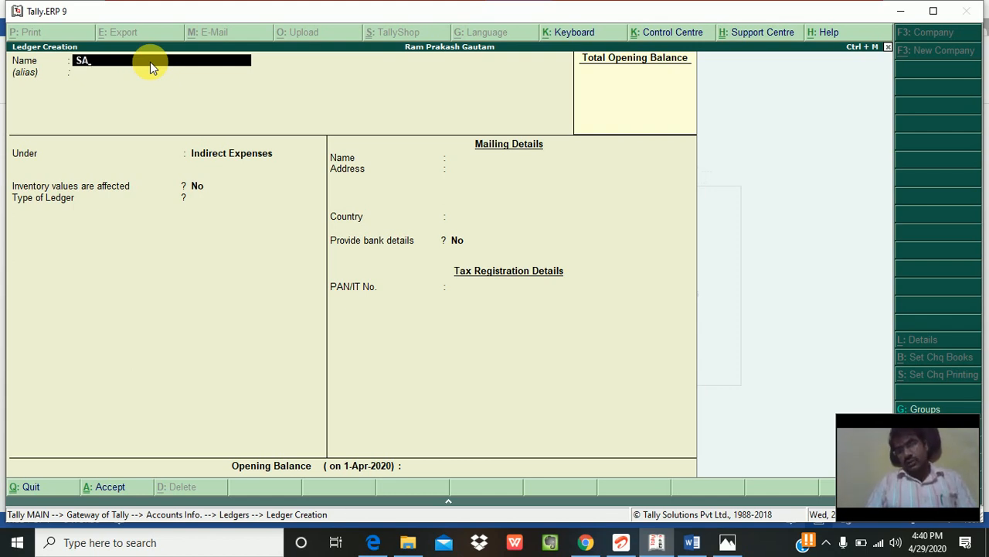
type("LARY")
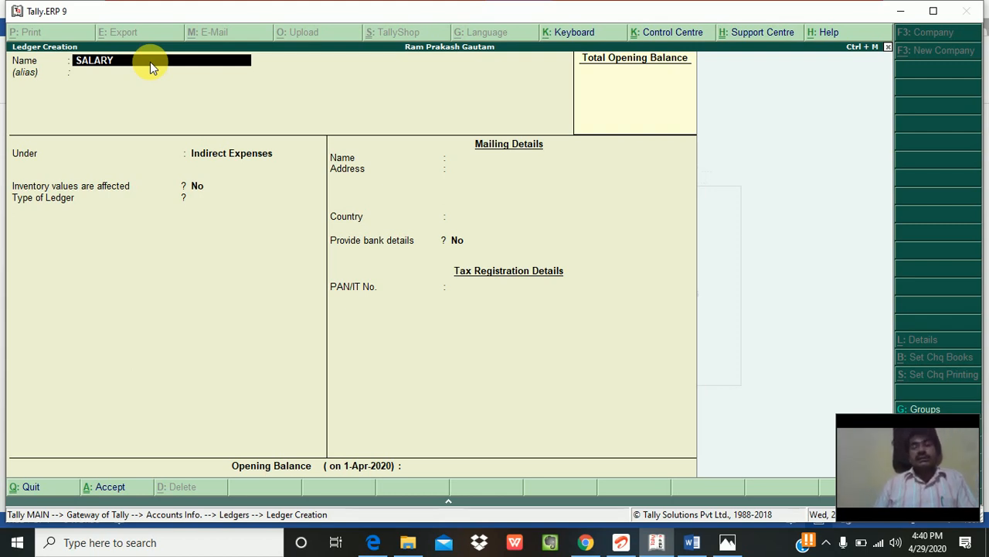
key("Return")
key("Return")
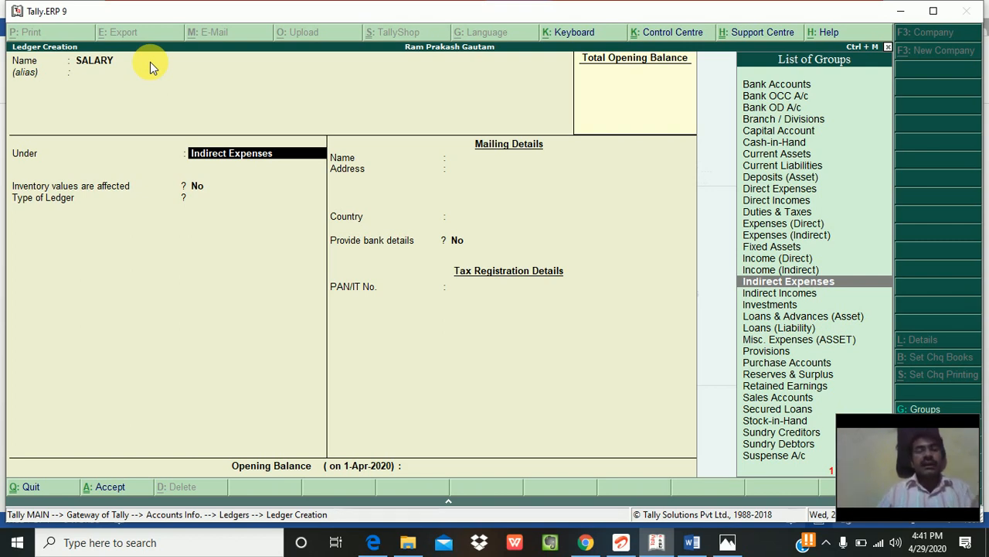
key("Return")
key("Return")
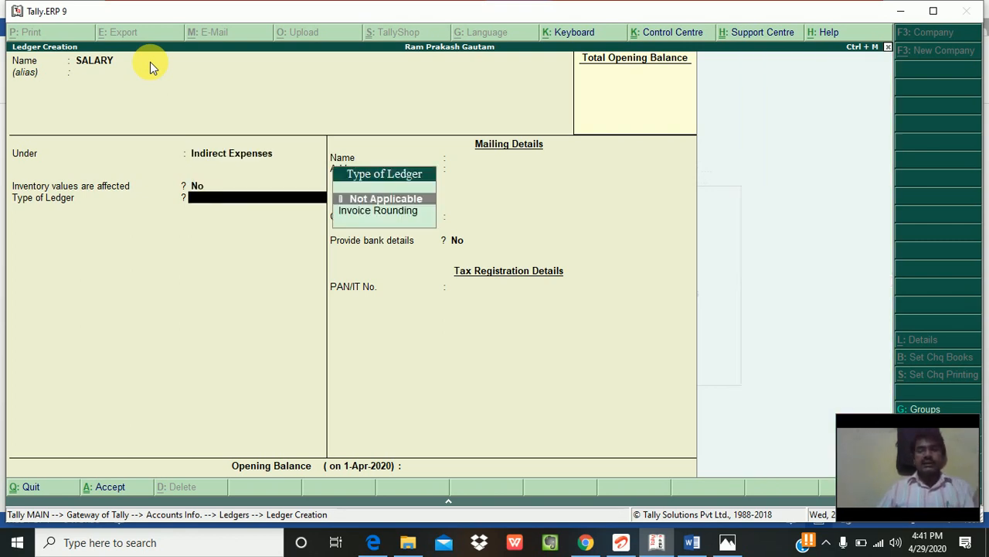
key("Return")
key("Return")
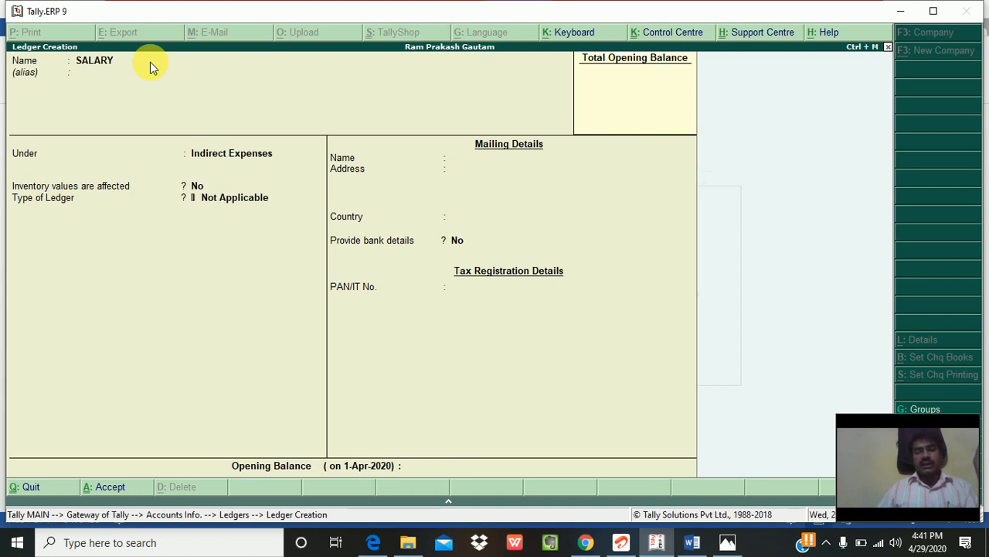
key("Return")
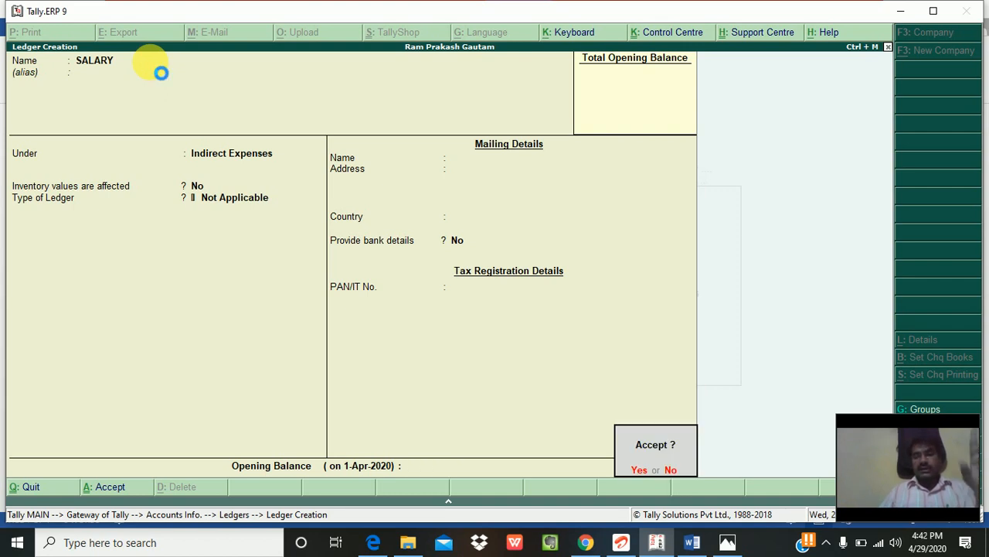
key("Return")
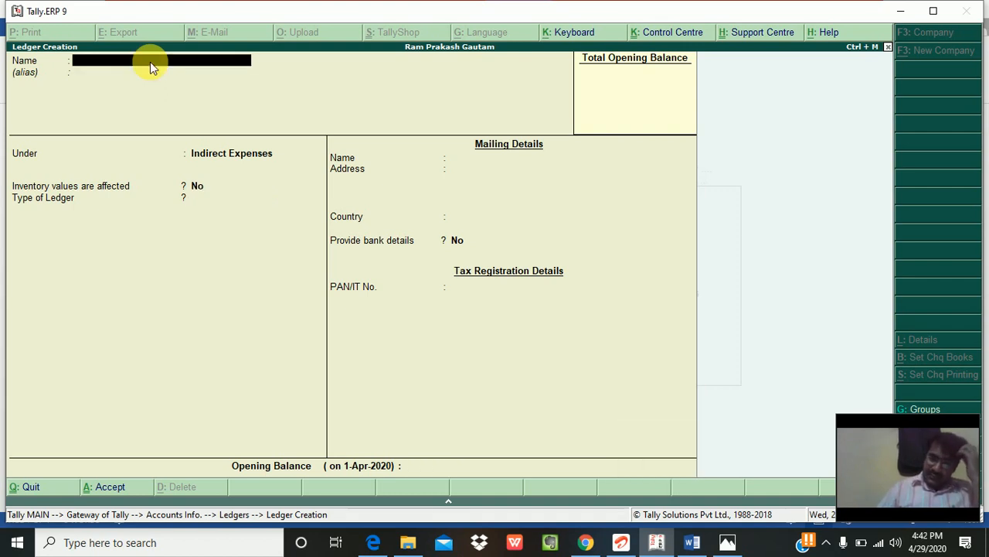
Step: Name the ledger WAGES and save it with the default Indirect Expenses group
type("WAGES")
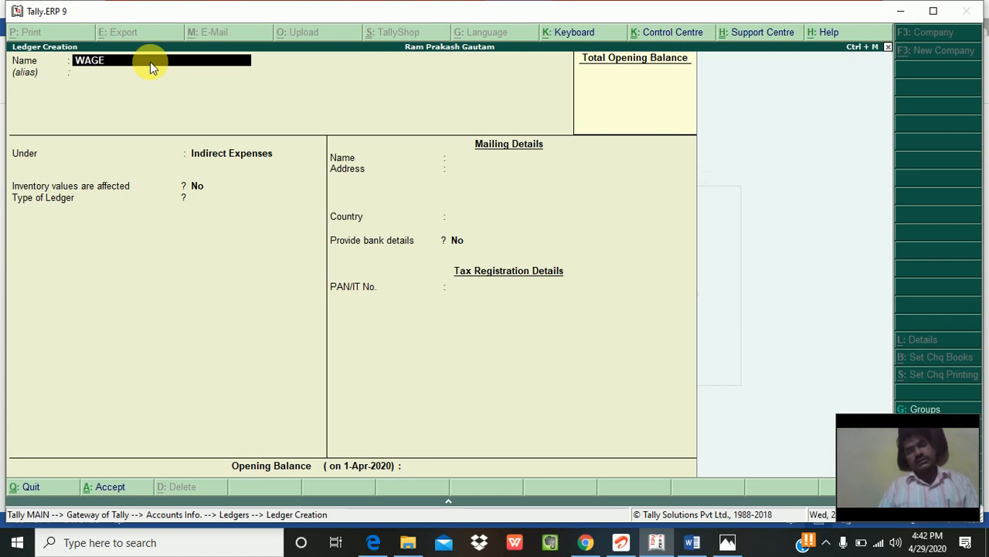
key("Return")
key("Return")
key("Return")
key("Return")
key("Return")
key("Return")
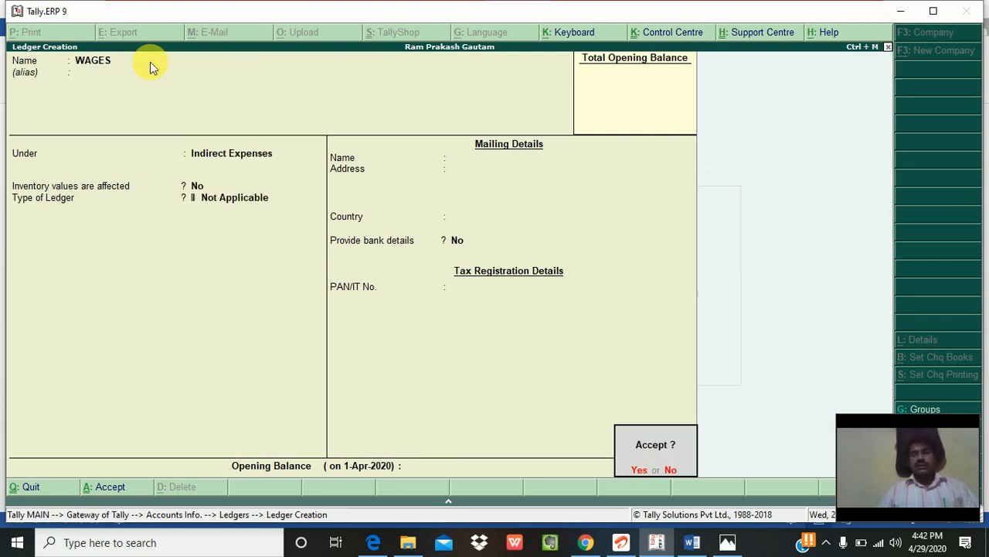
key("Return")
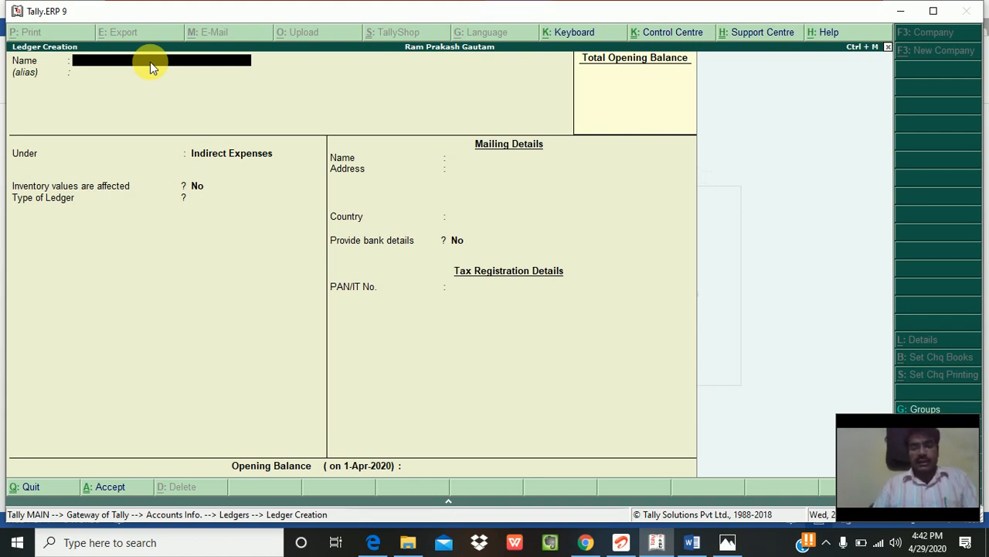
Step: Save SALARY PAYABLE under Current Liabilities, keeping Uttar Pradesh as state and other fields blank
type("SALARY P")
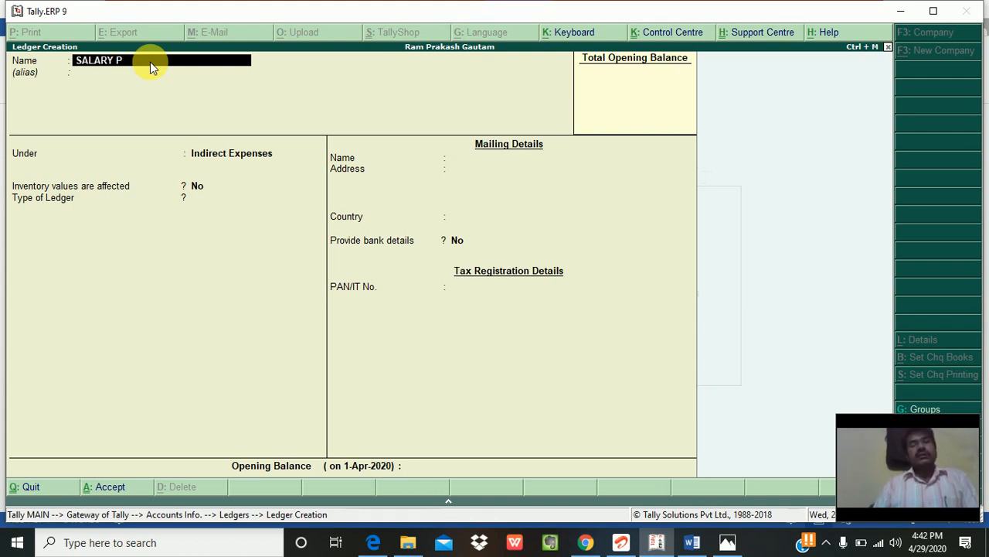
type("AYABLE")
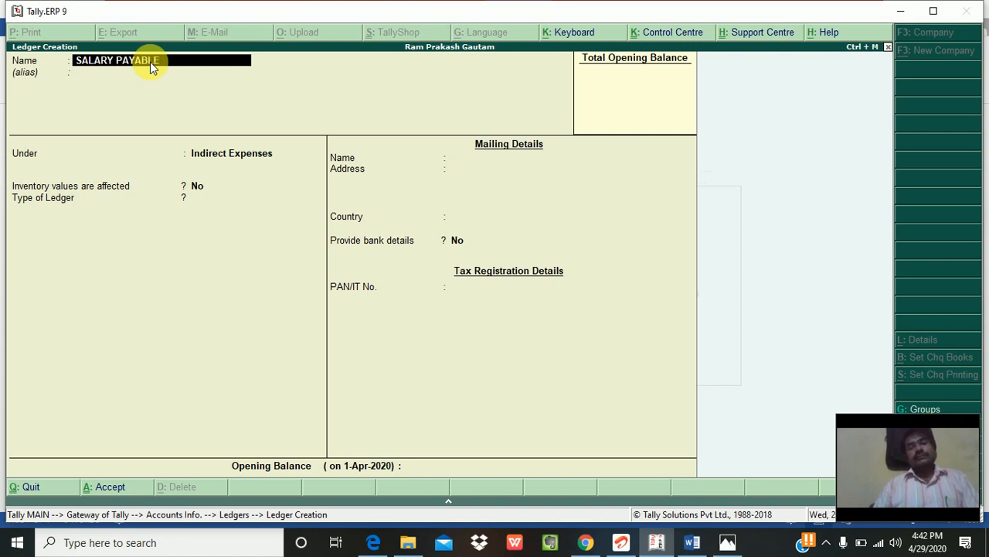
key("Return")
key("Return")
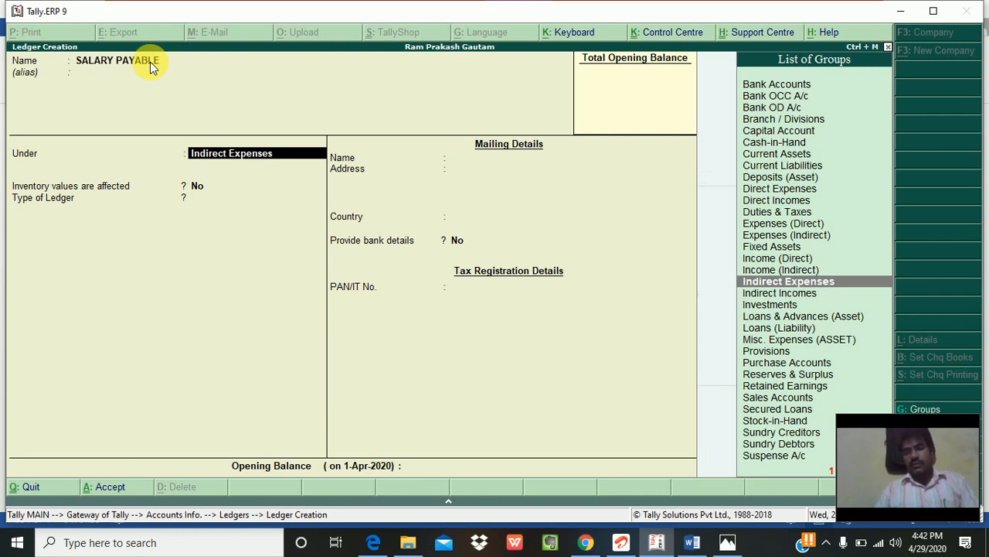
key("Up")
key("Up")
key("Up")
key("Up")
key("Up")
key("Up")
key("Up")
key("Up")
key("Up")
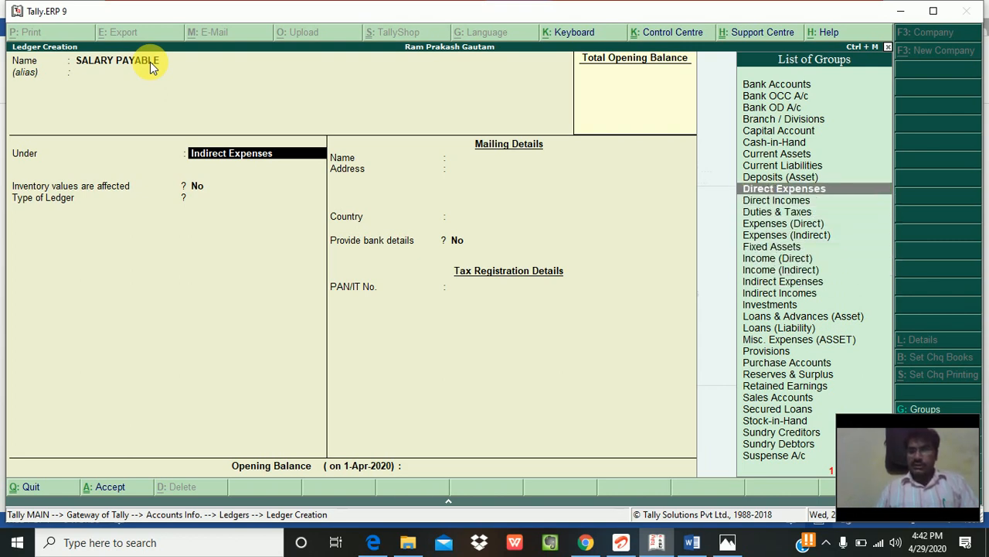
key("Up")
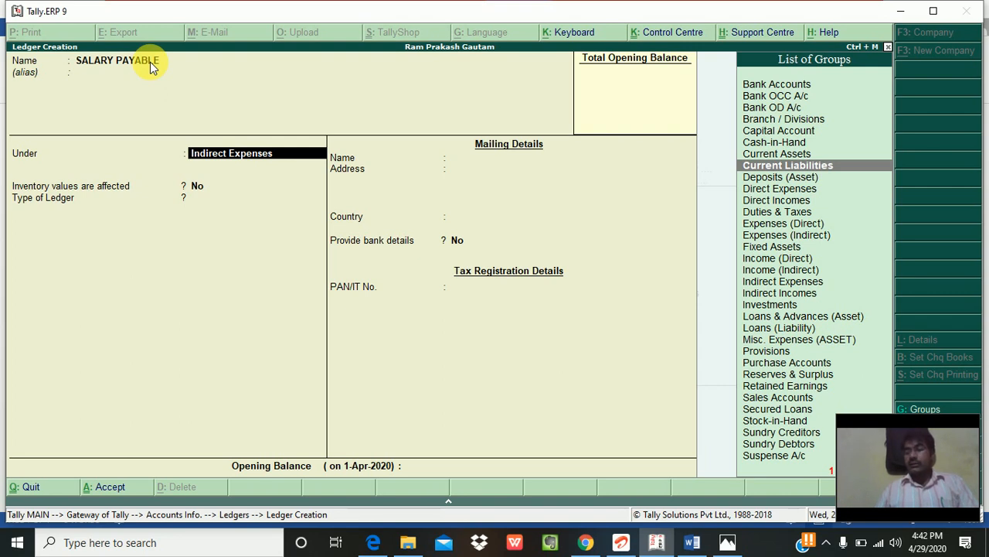
key("Return")
key("Return")
key("Return")
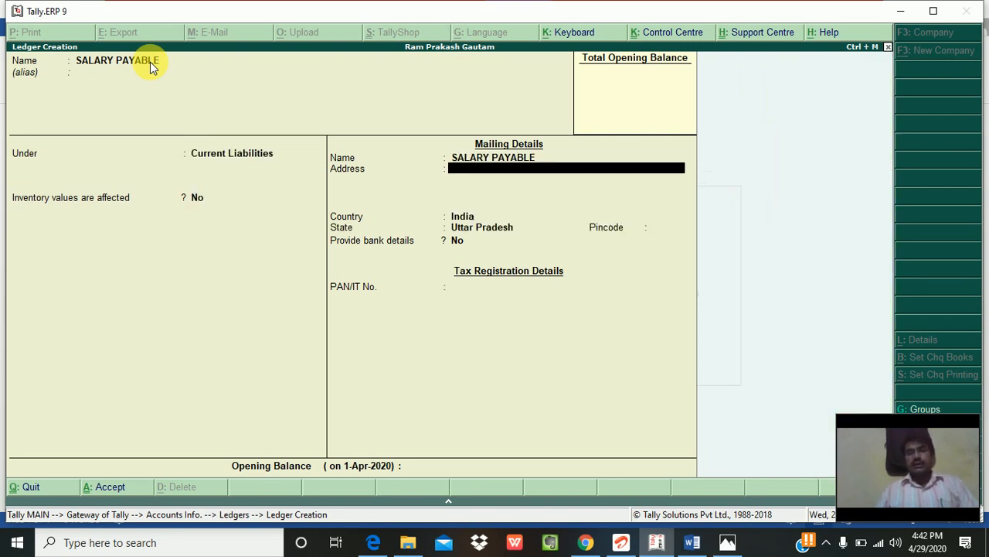
key("Return")
key("Return")
key("Return")
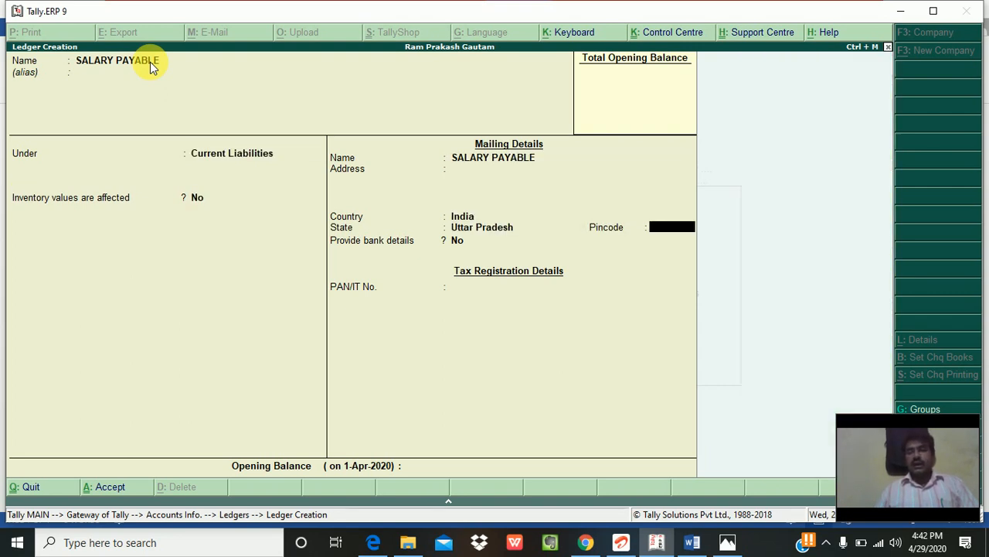
key("Return")
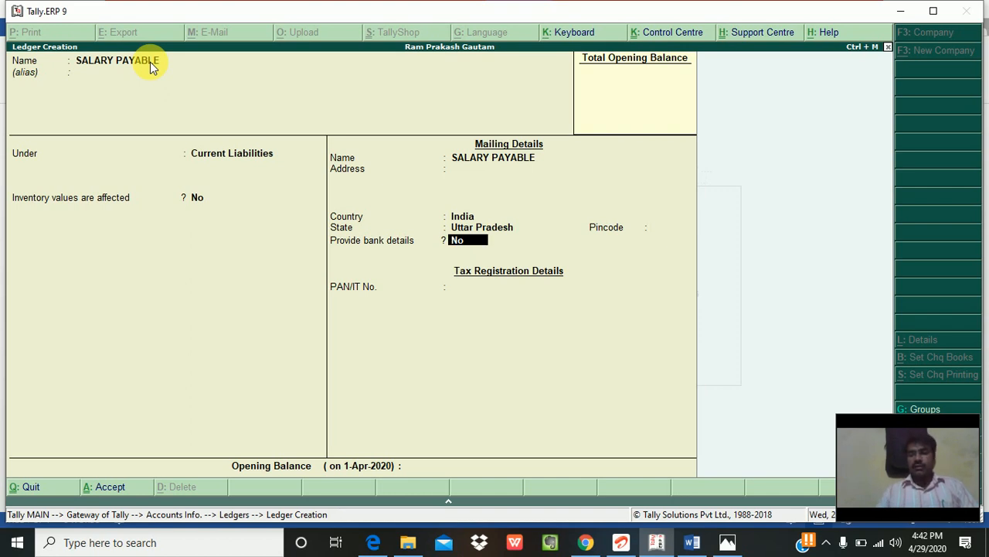
key("Return")
key("Return")
key("Return")
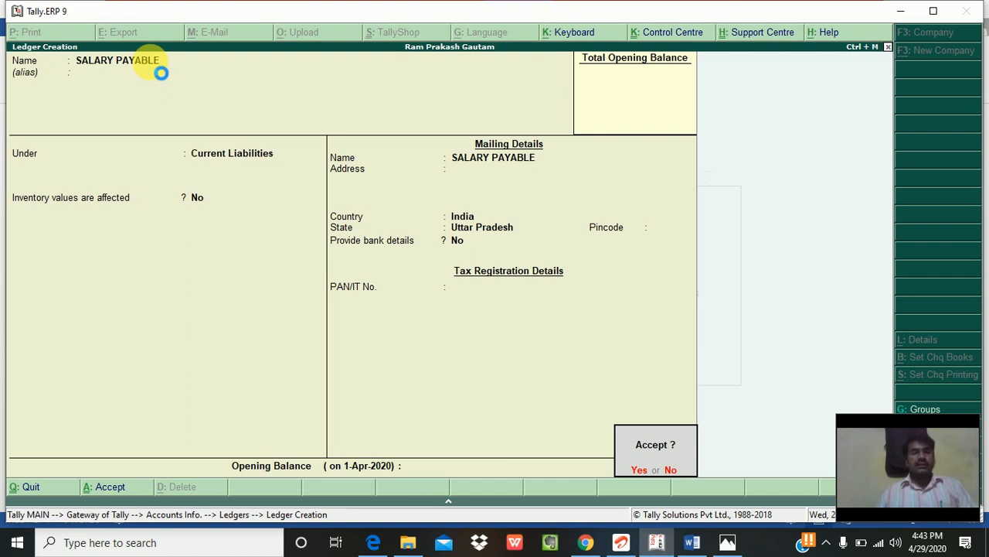
key("Return")
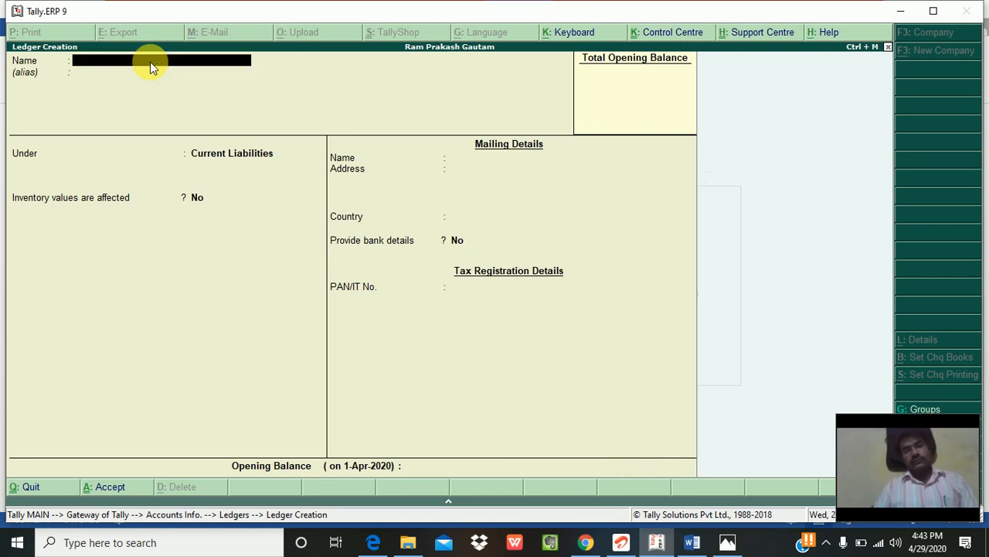
Step: Name the ledger WAGES PAYABLE and save it with Current Liabilities and default details
type("WAGES")
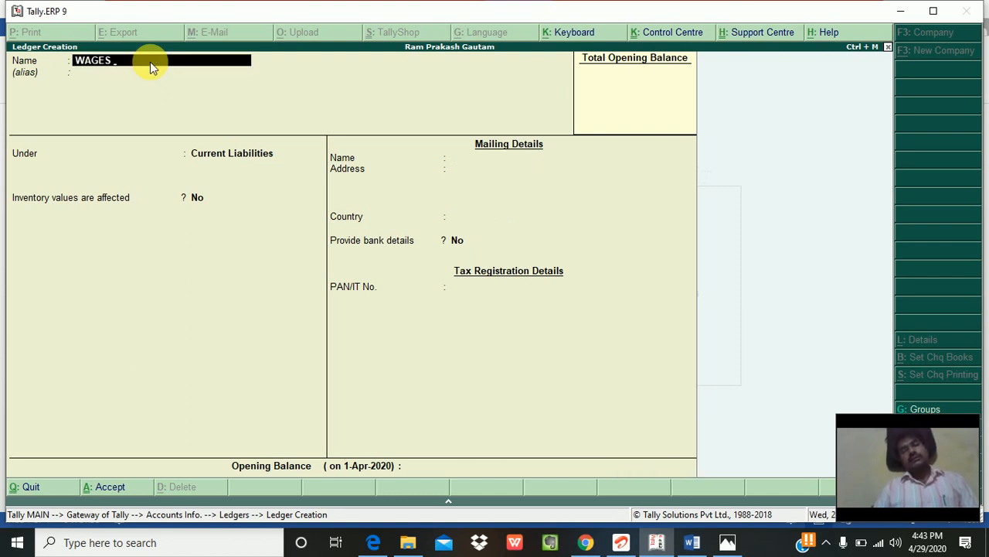
type(" PAYABLE")
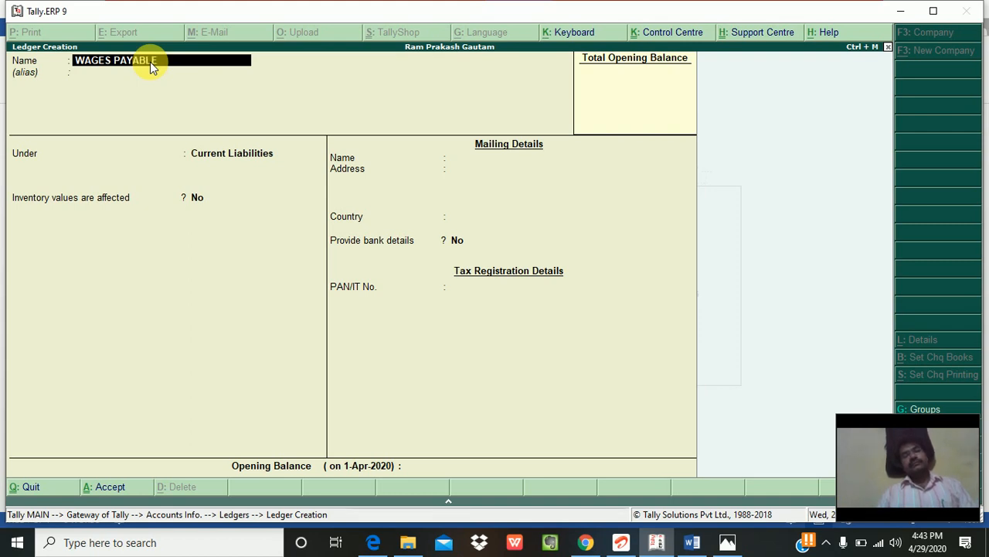
key("Return")
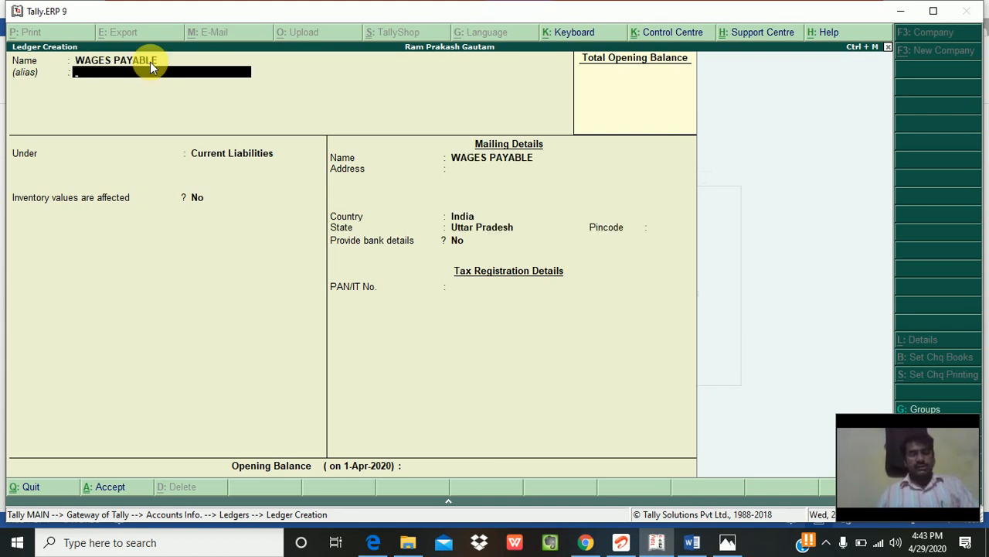
key("Return")
key("Return")
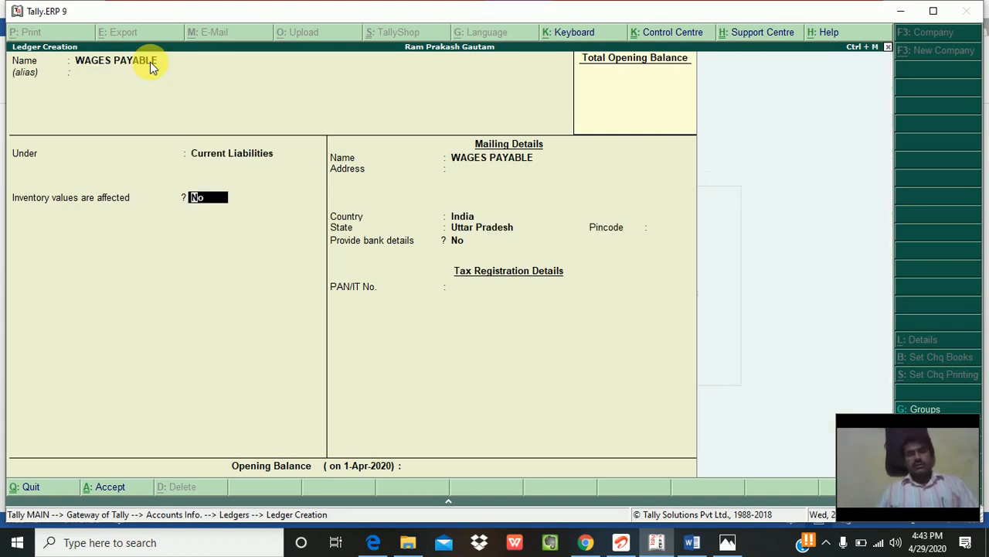
key("Return")
key("Return")
key("Return")
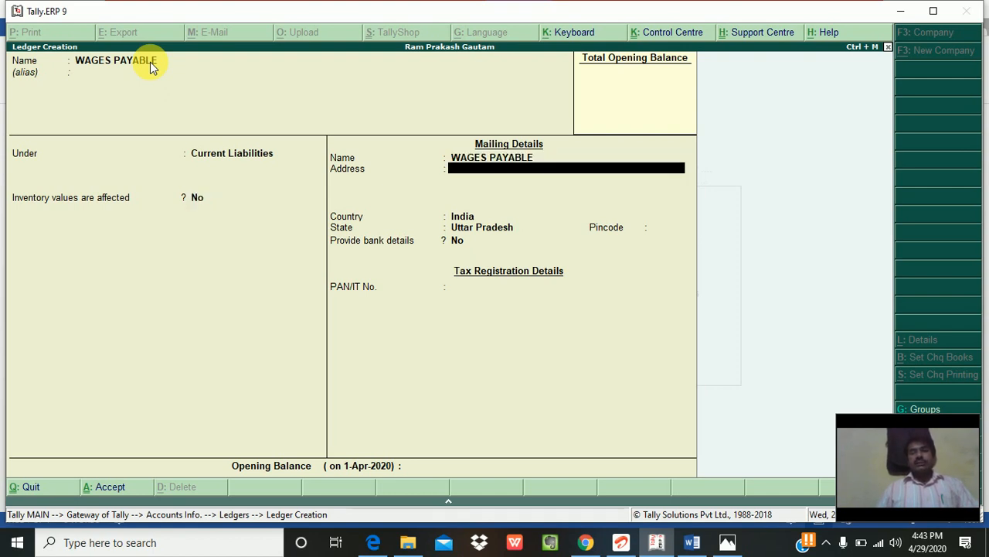
key("Return")
key("Return")
key("Return")
key("Return")
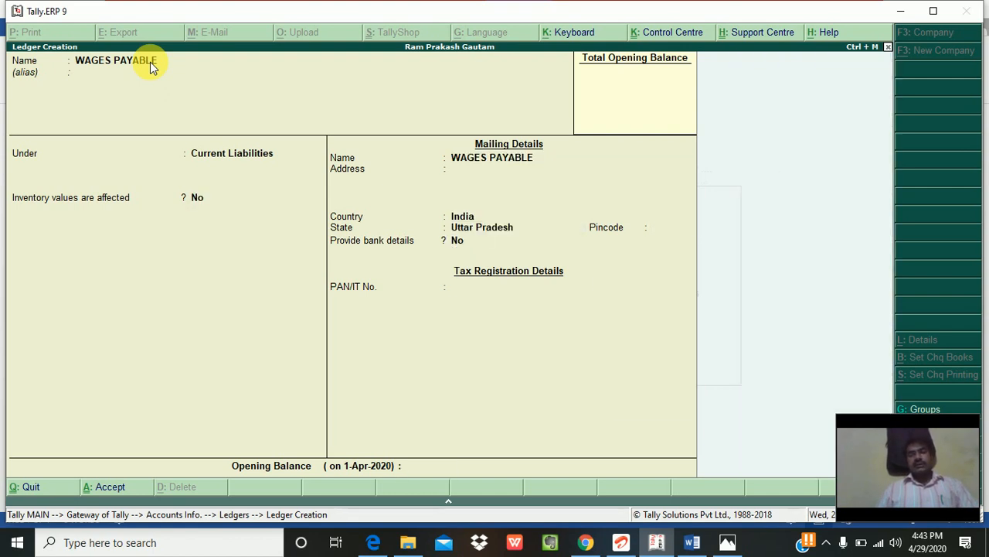
key("Return")
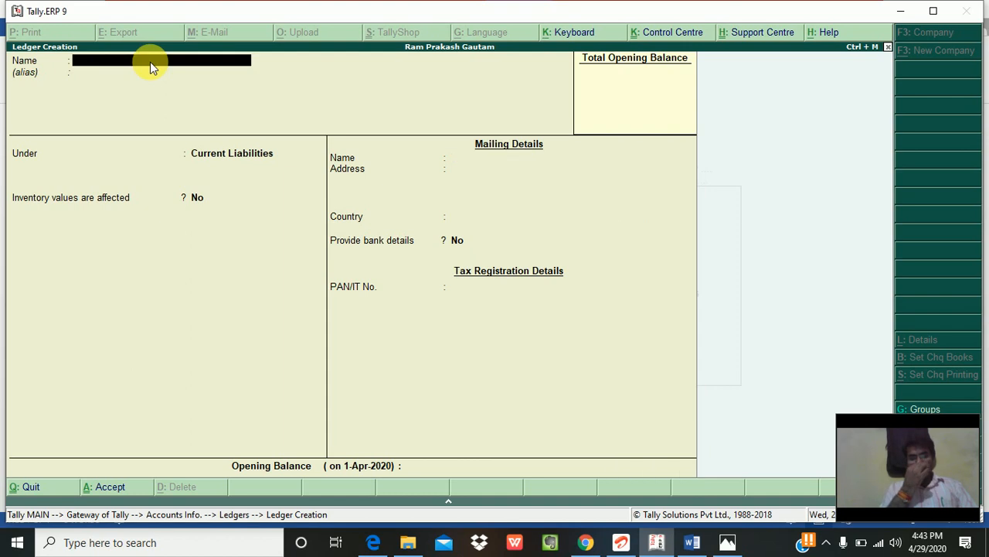
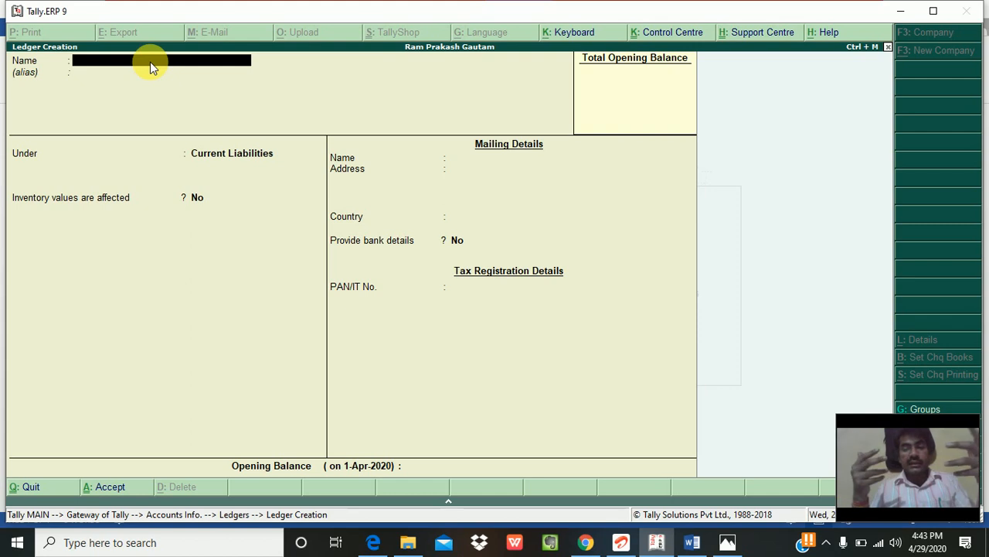
Step: Abandon the unfinished ledger creation and back out to Gateway of Tally
key("Escape")
key("Return")
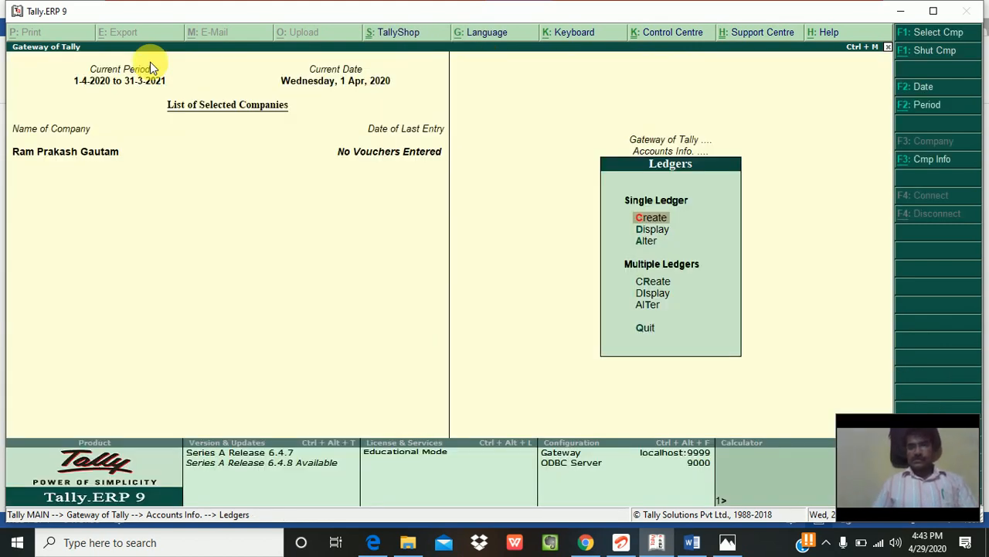
key("Escape")
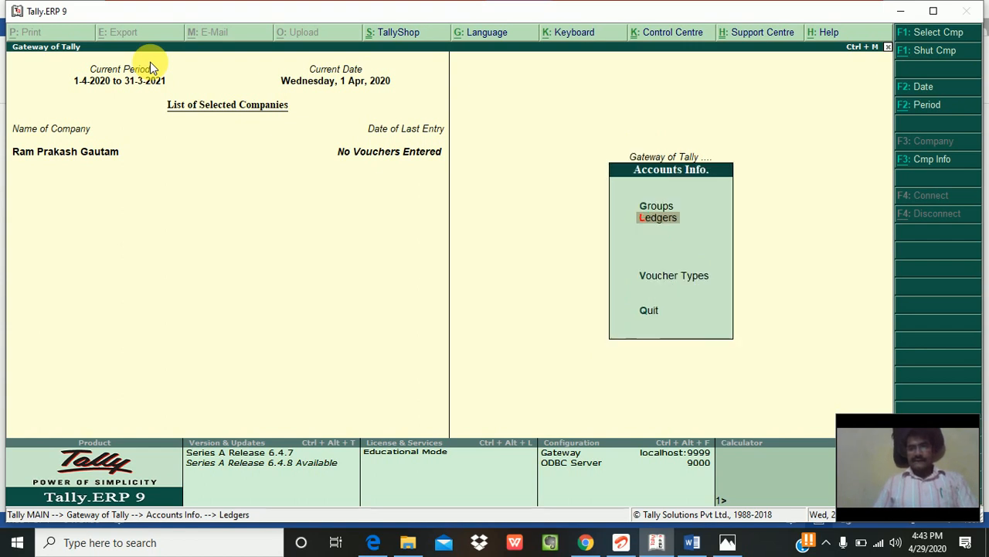
key("Escape")
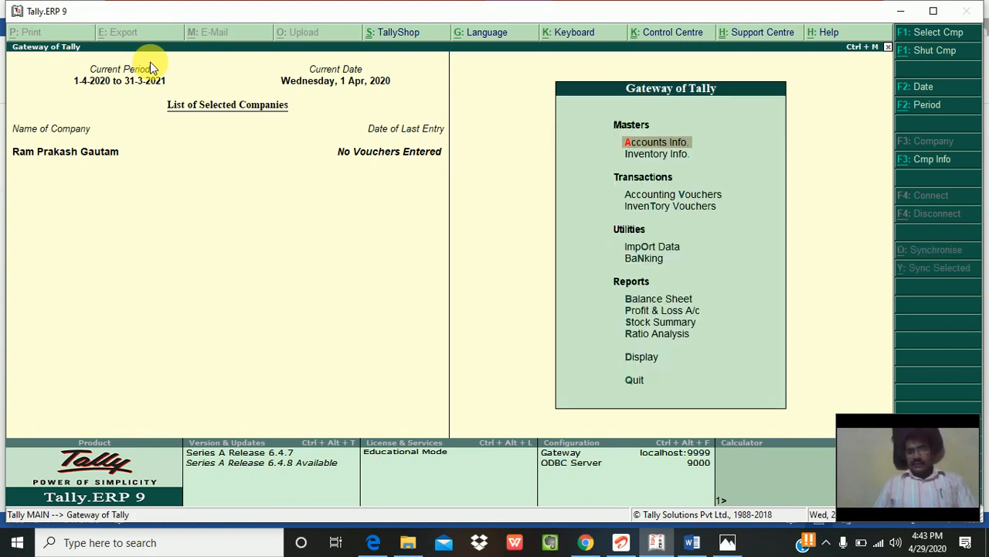
Step: Display the list of existing ledgers under Accounts Info > Ledgers
key("Return")
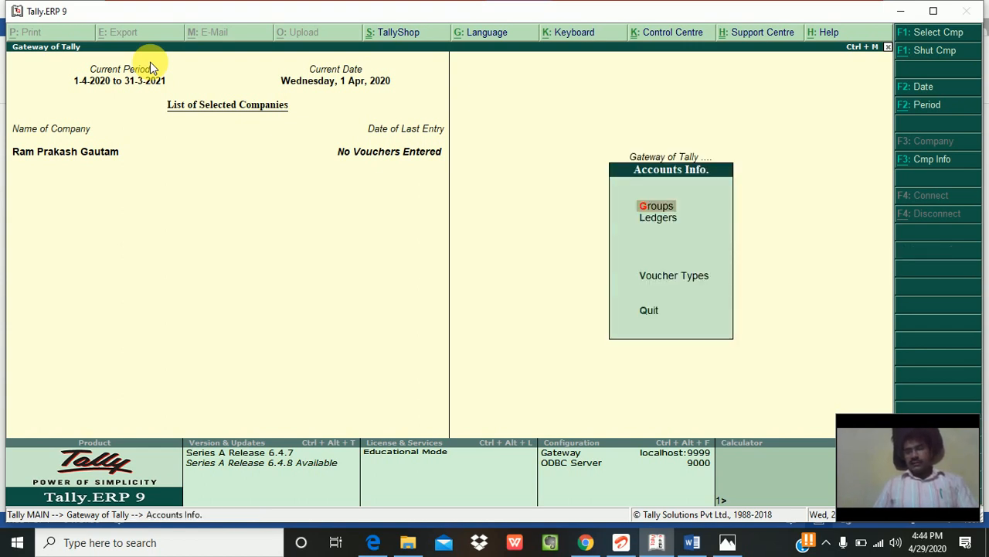
key("Down")
key("Return")
key("Down")
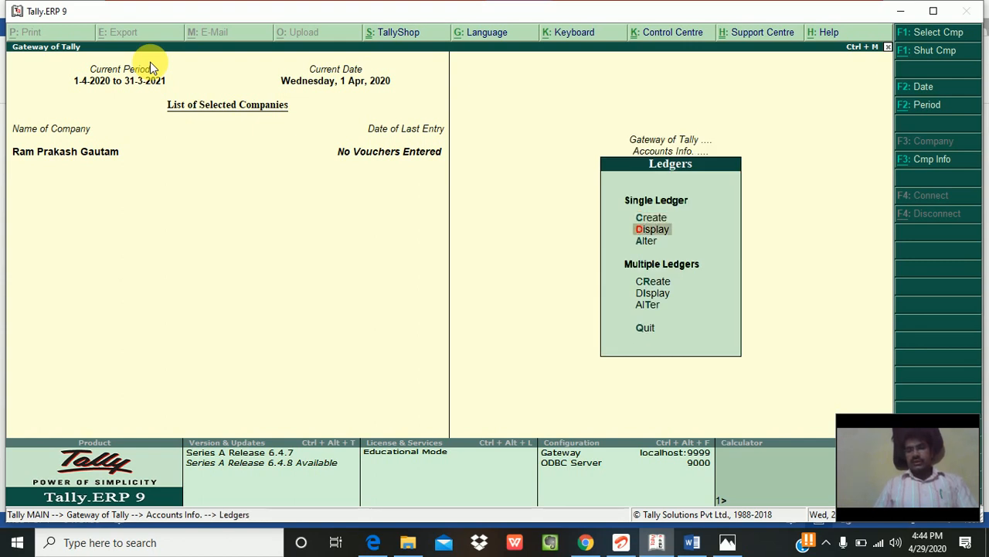
key("Return")
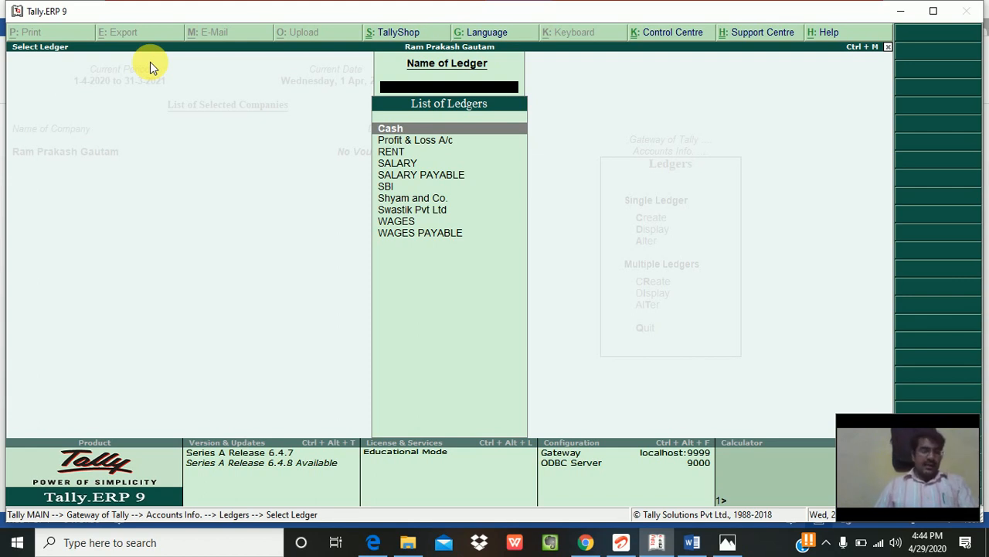
Step: Close the ledger list, decline quitting Tally, and start voucher entry
key("Escape")
key("Escape")
key("Escape")
key("Escape")
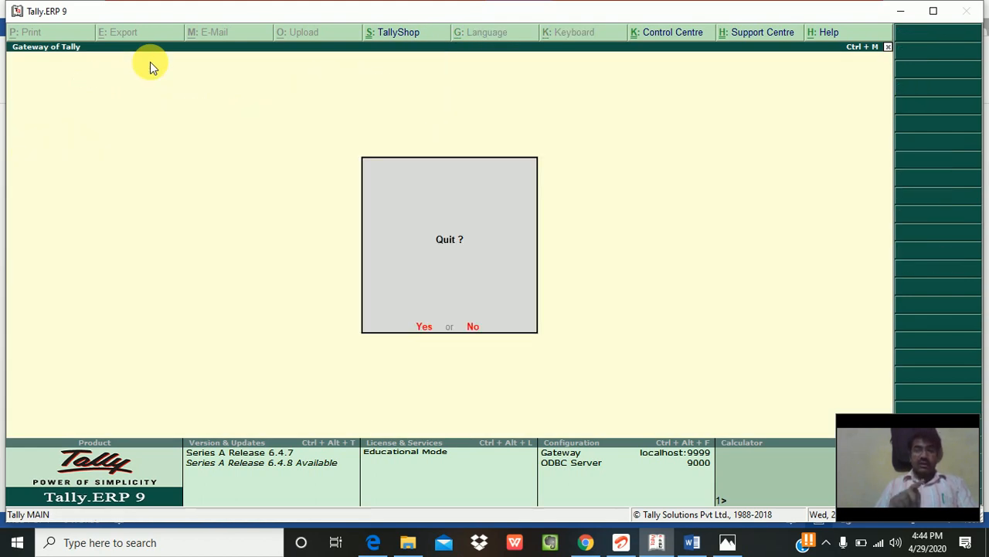
key("n")
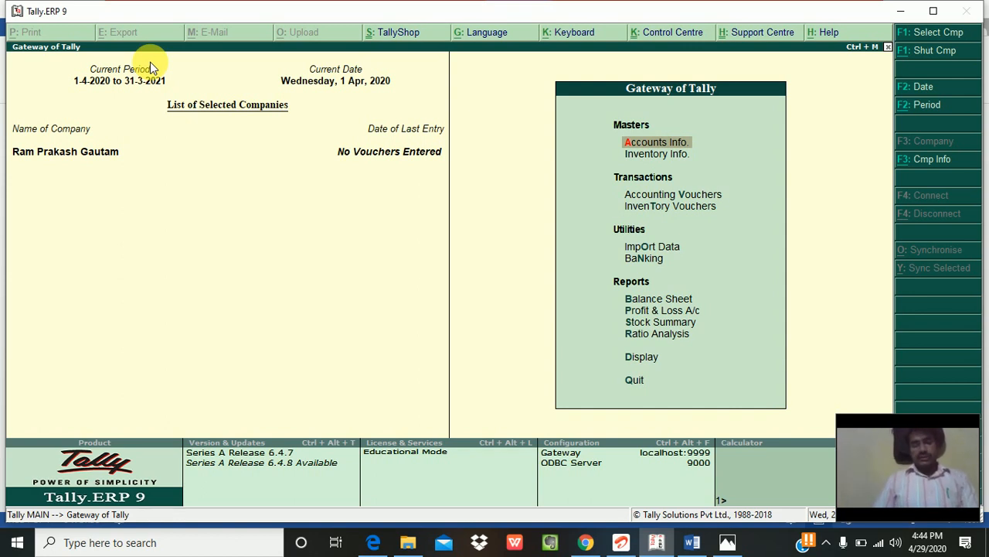
key("v")
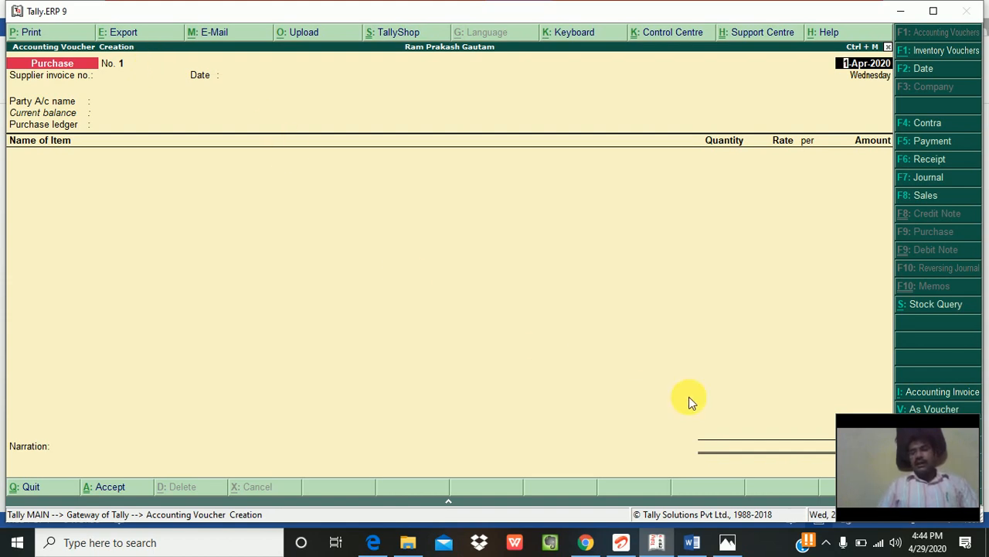
Step: Switch Purchase voucher No. 1 from item-invoice to Debit/Credit voucher mode with Ctrl+V
left_click_drag(859, 428, 755, 438)
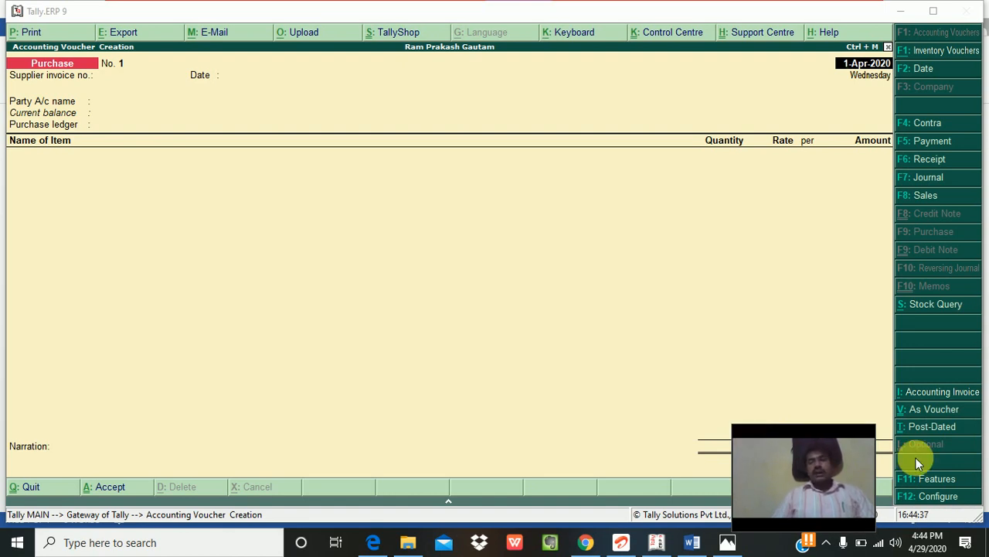
left_click(834, 353)
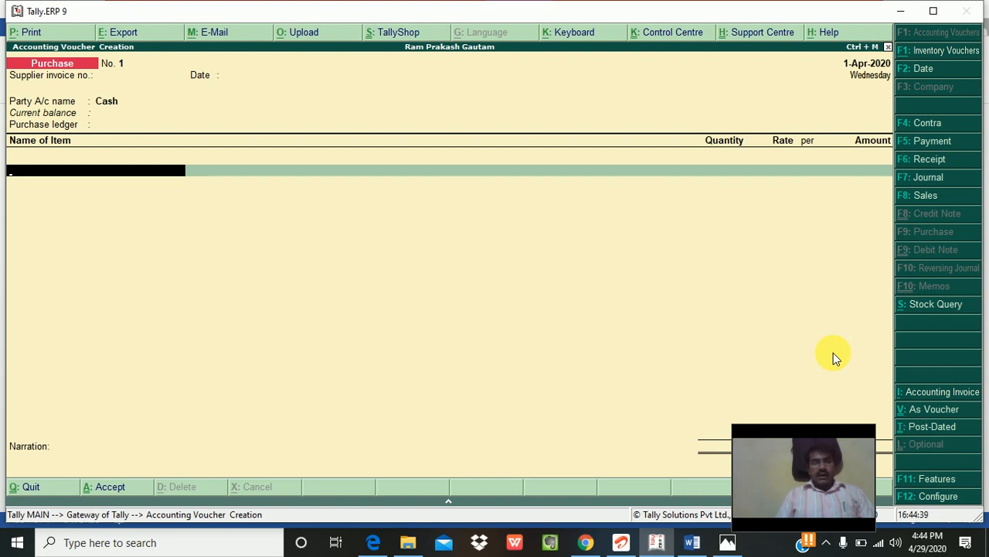
key("ctrl+v")
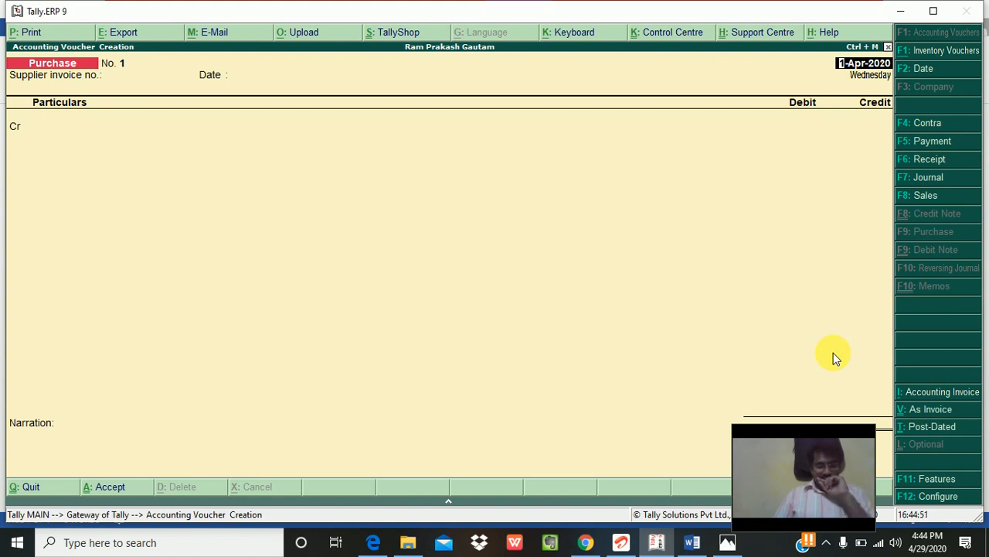
Step: Enter supplier invoice no. 01 and accept the date 1-Apr-2020
key("Return")
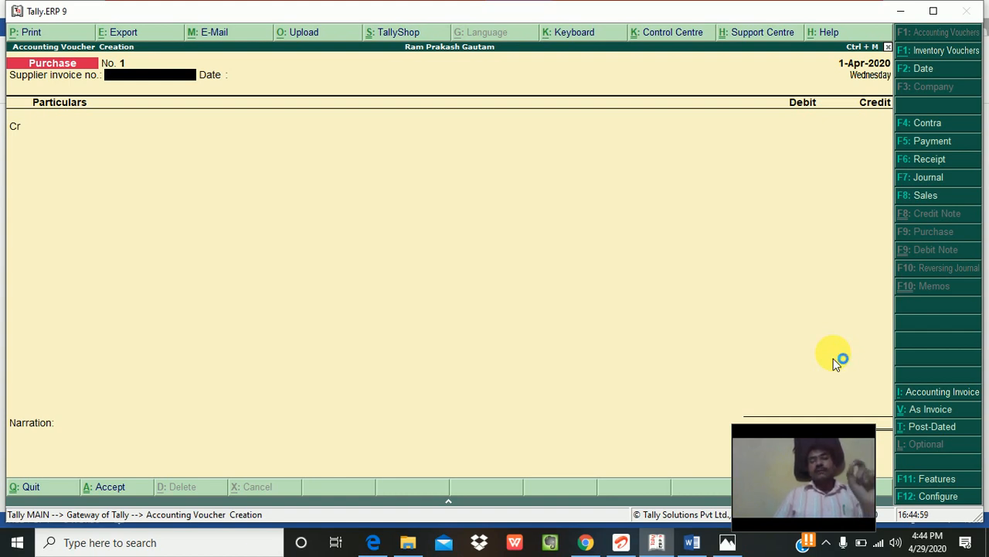
type("01")
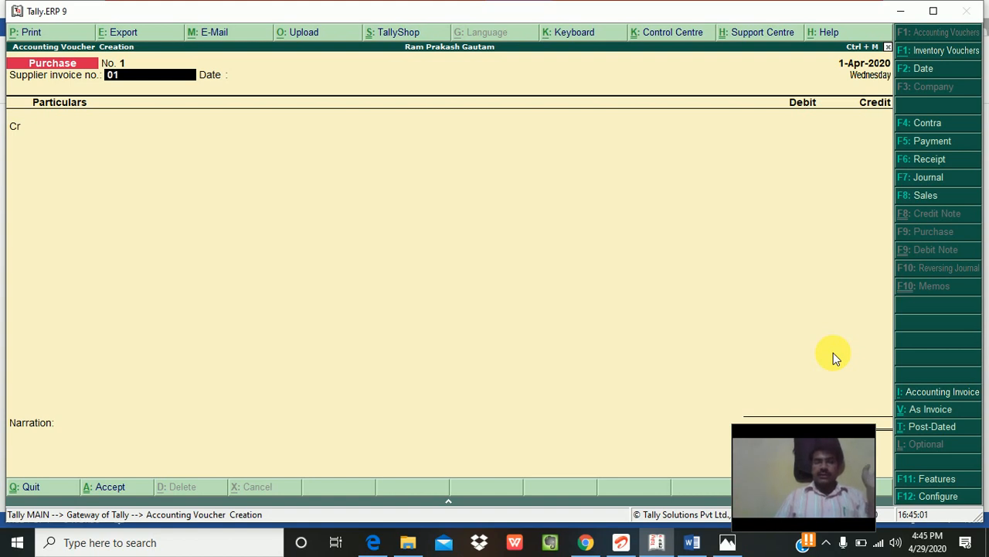
key("Return")
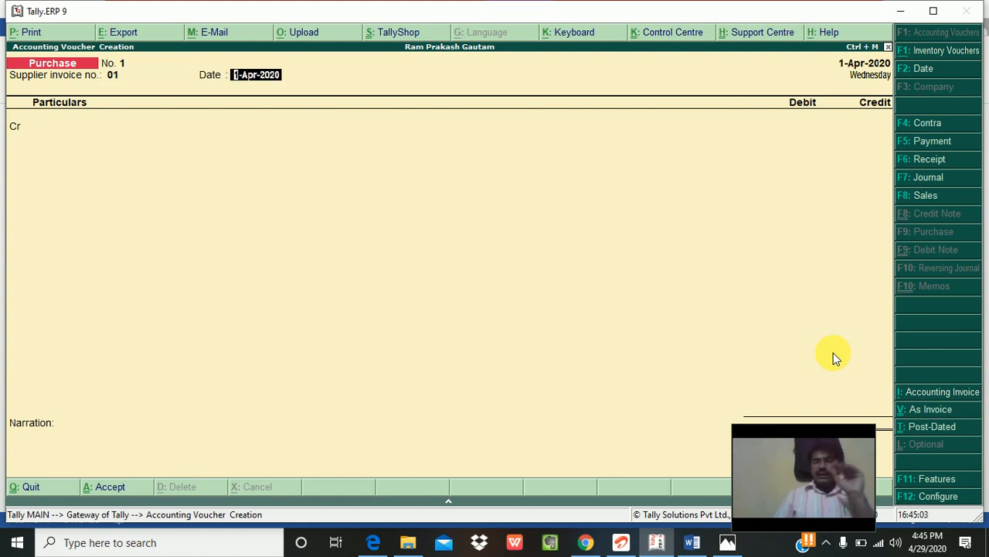
key("Return")
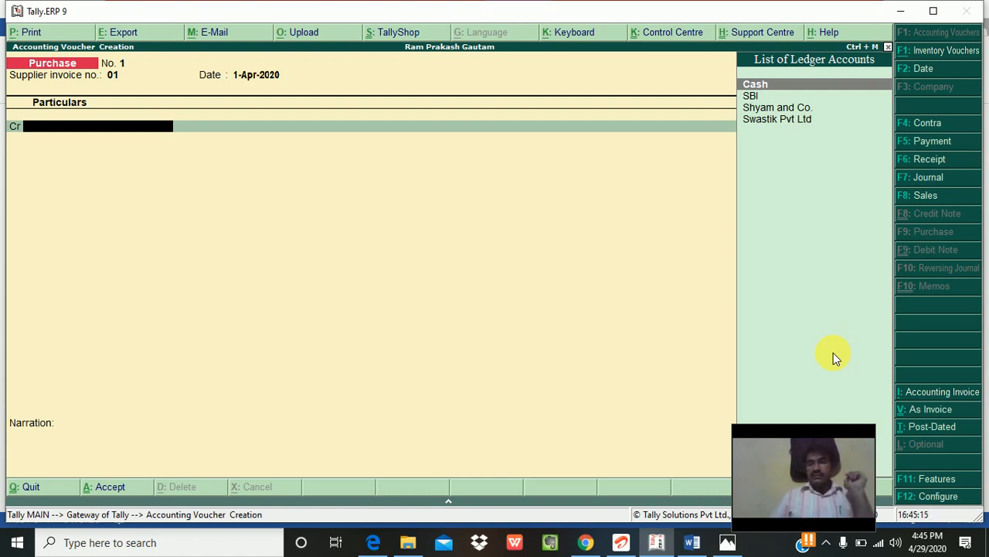
Step: Credit Swastik Pvt Ltd and accept its supplier details with state Bihar
key("Down")
key("Down")
key("Down")
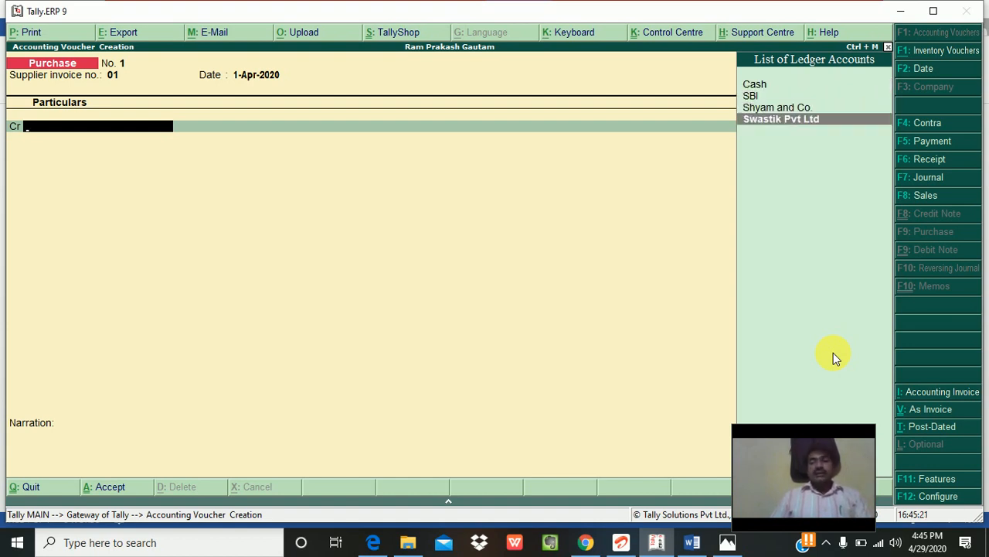
key("Up")
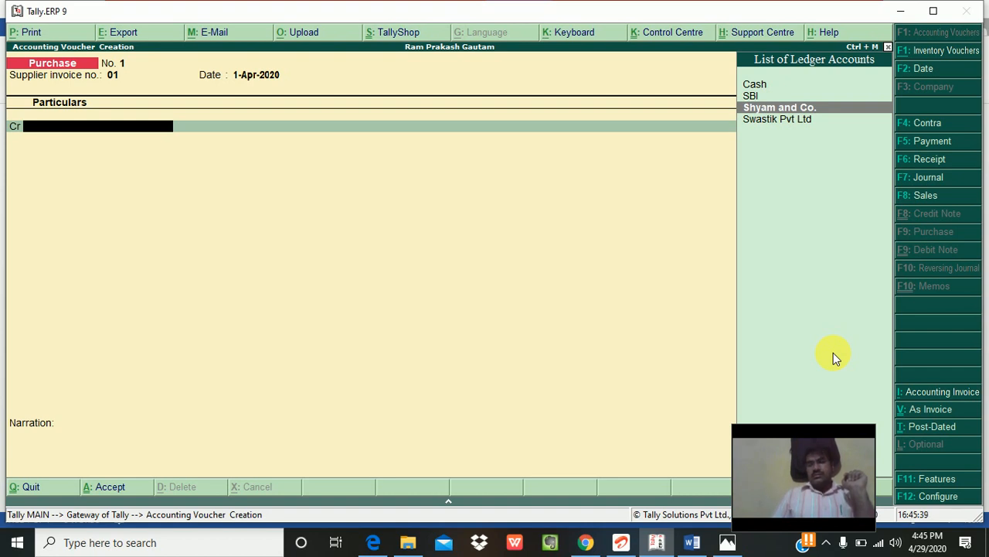
key("Down")
key("Return")
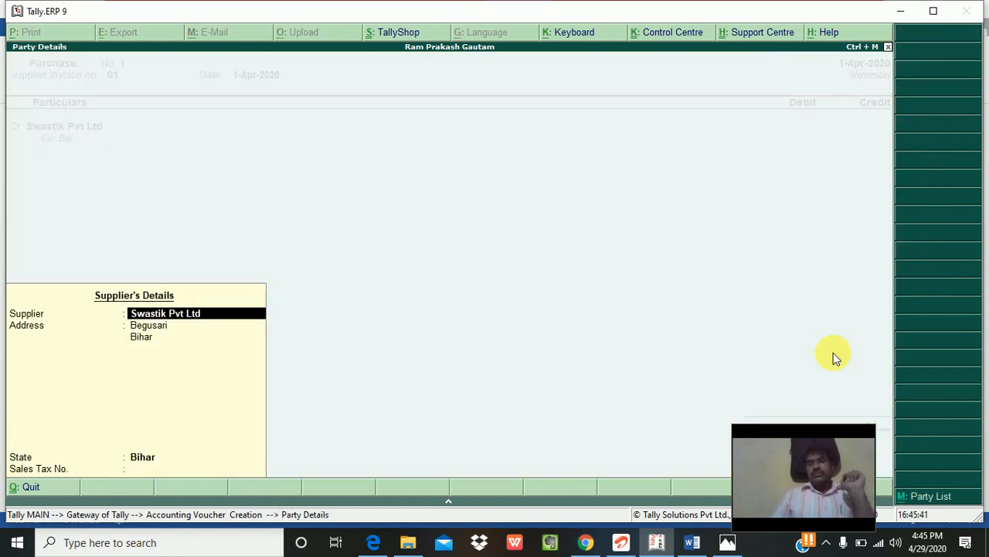
key("Return")
key("Return")
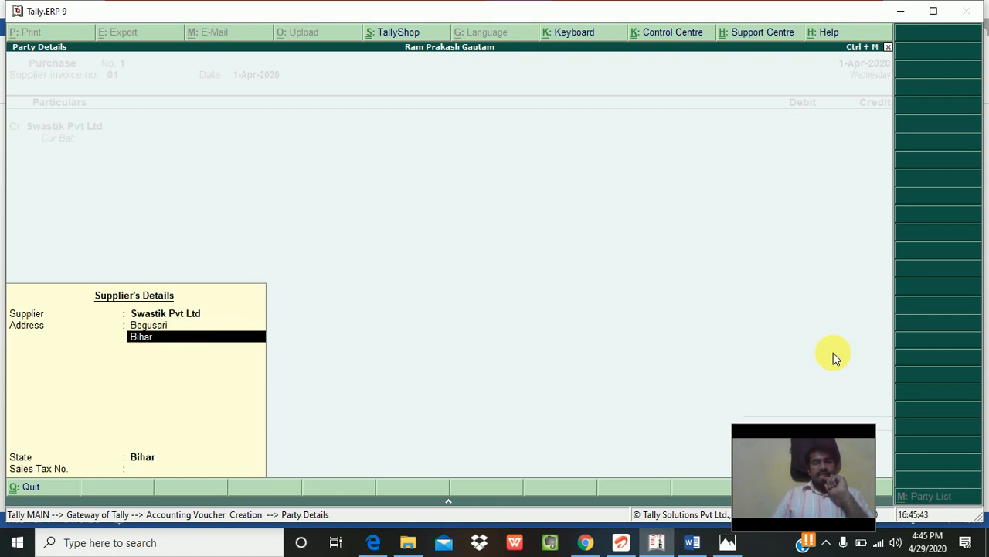
key("Return")
key("Return")
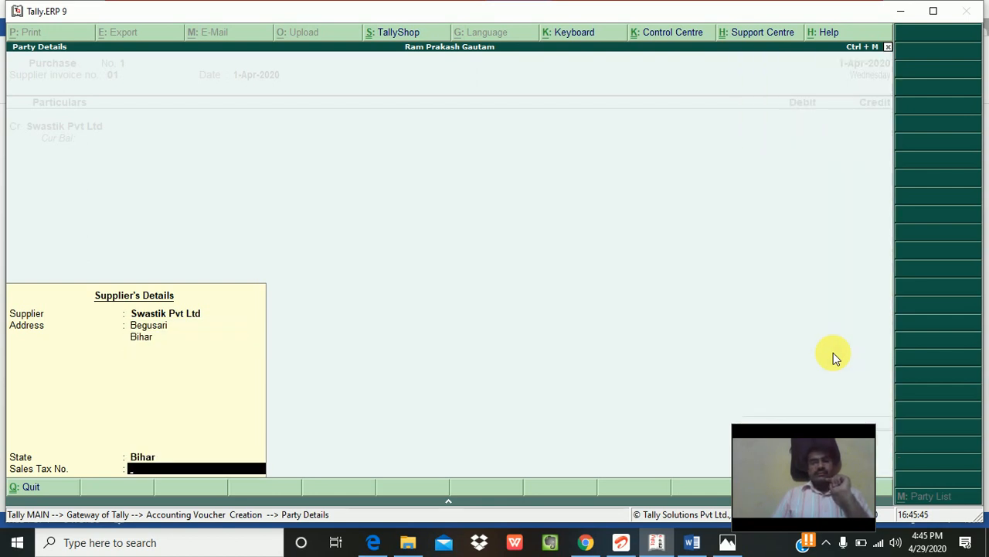
key("Return")
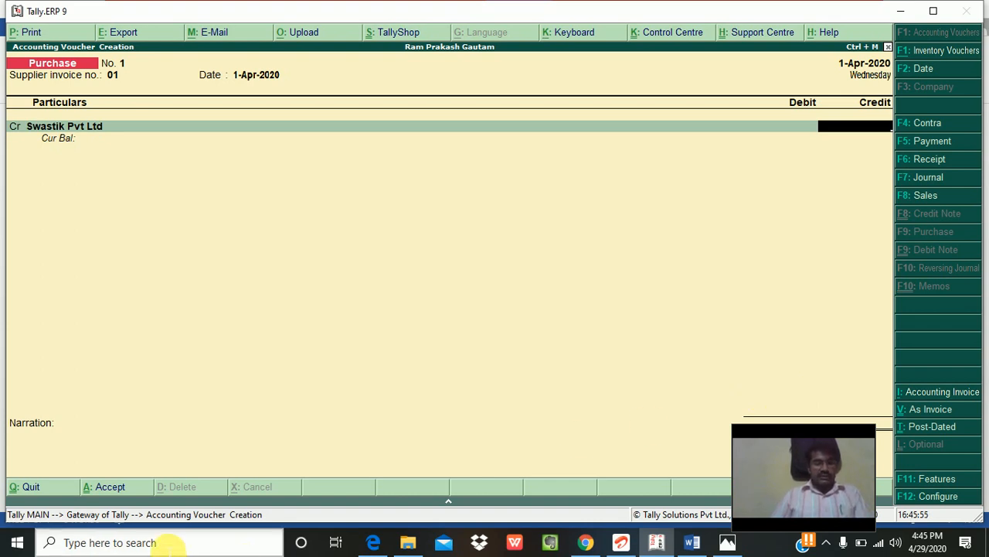
Step: Launch Excel 2013 from Windows search, dismiss the activation notice, and open Blank workbook
left_click(162, 546)
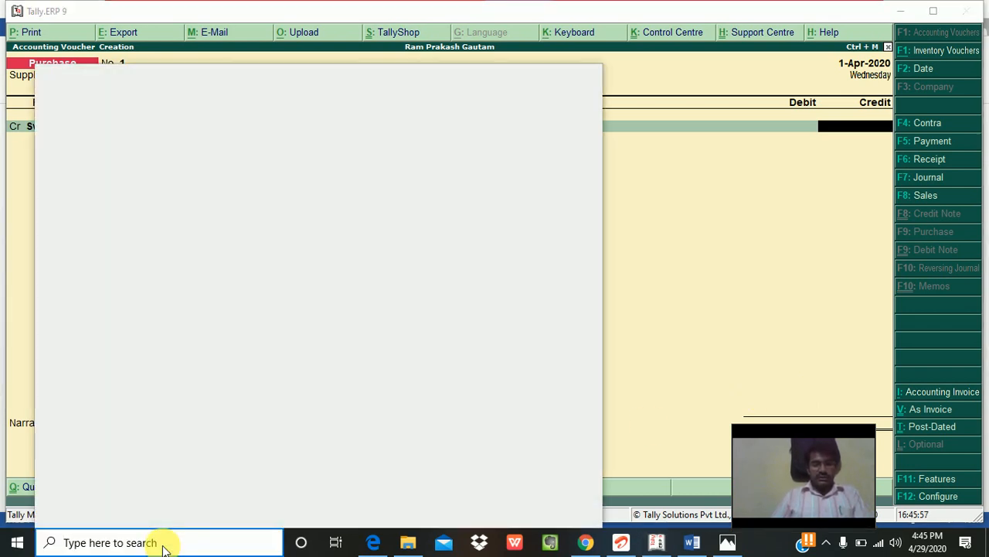
type("EXCEL")
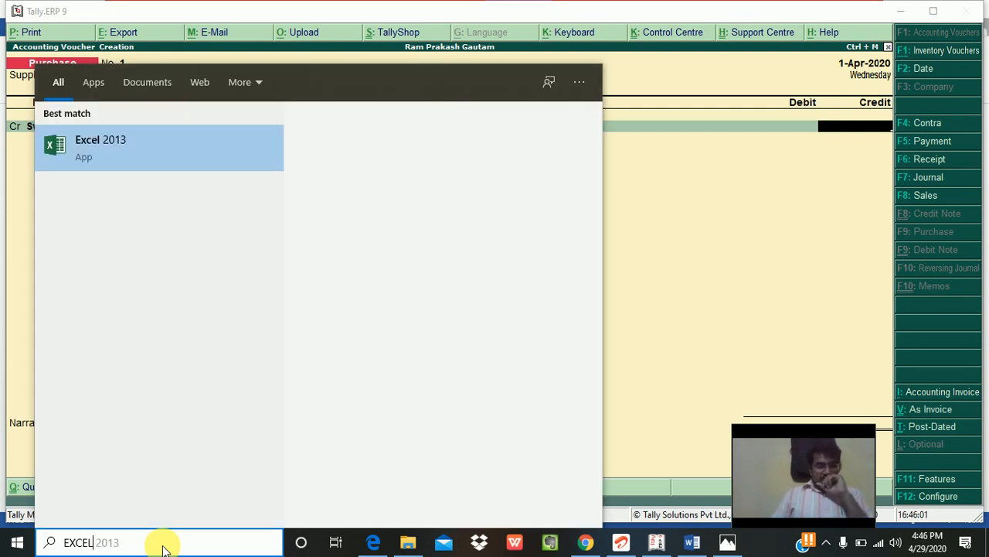
key("Return")
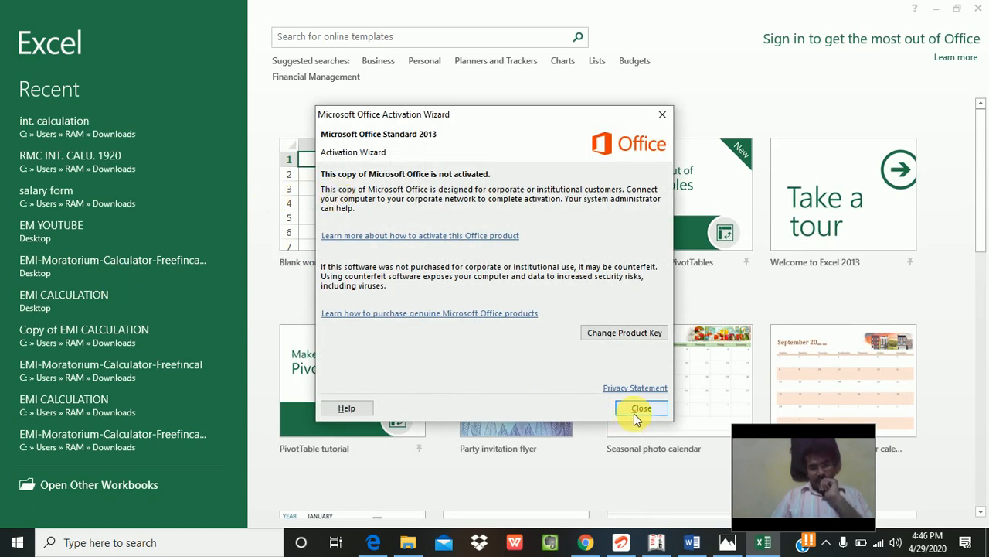
left_click(639, 409)
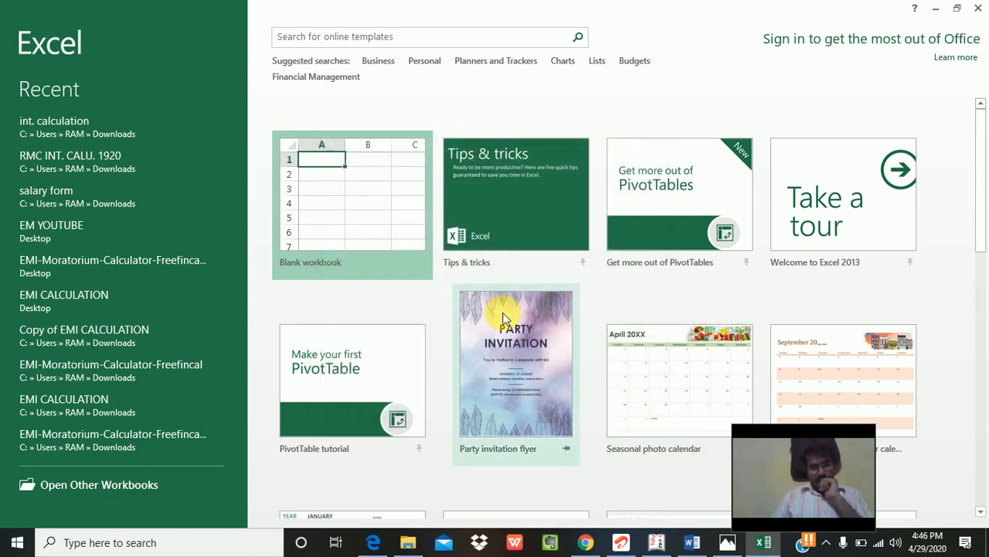
left_click(362, 190)
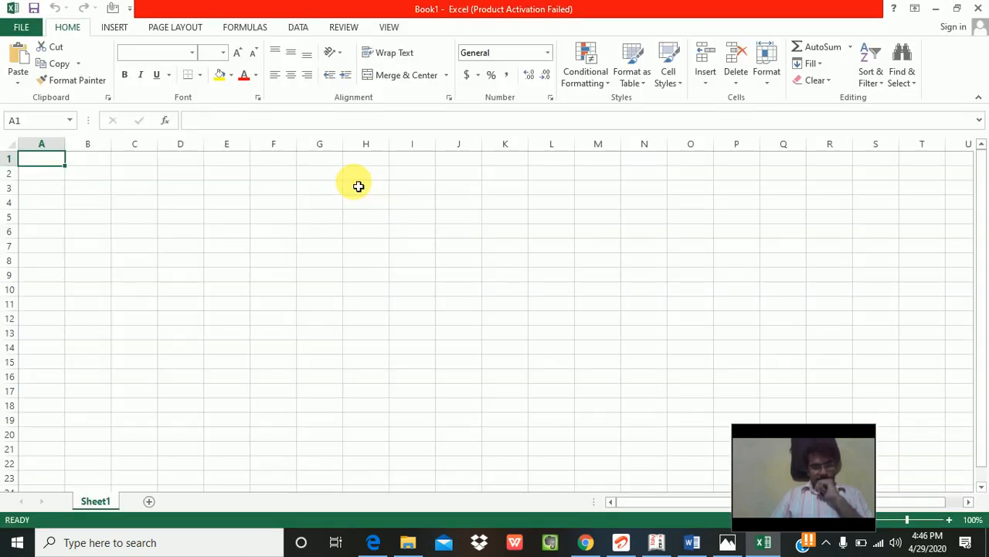
Step: Enter MATERIAL VALUE with amount 5000 in D4:E4
left_click(358, 186)
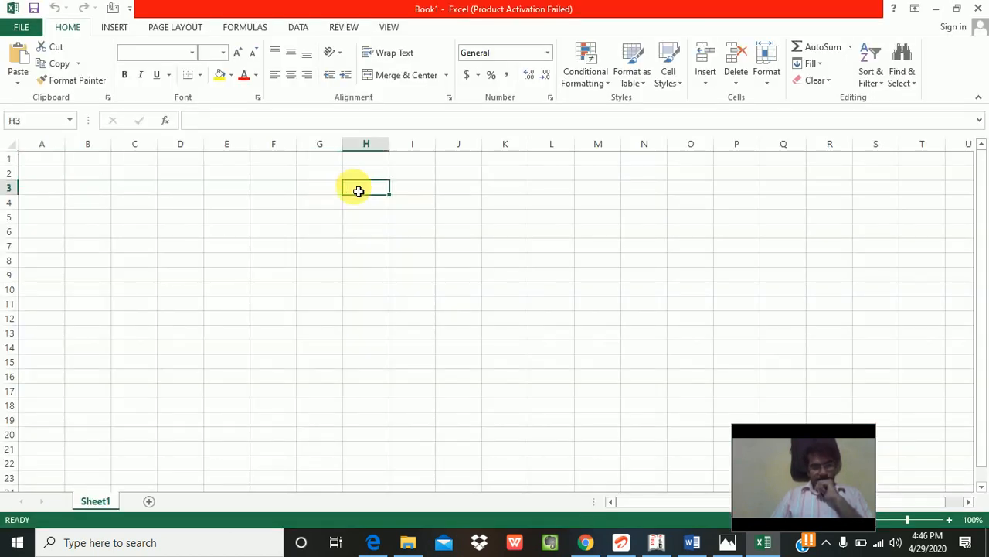
left_click(183, 203)
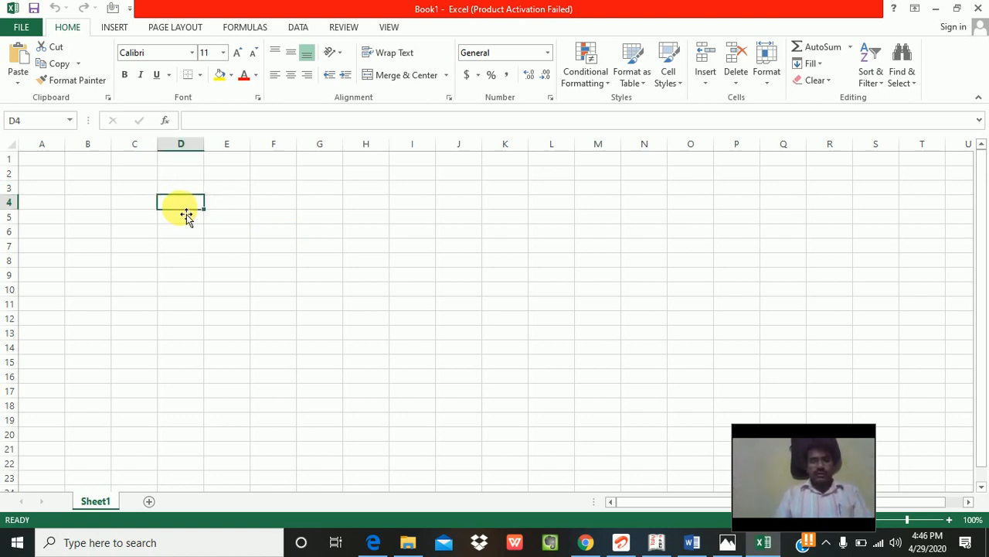
type("MATERI")
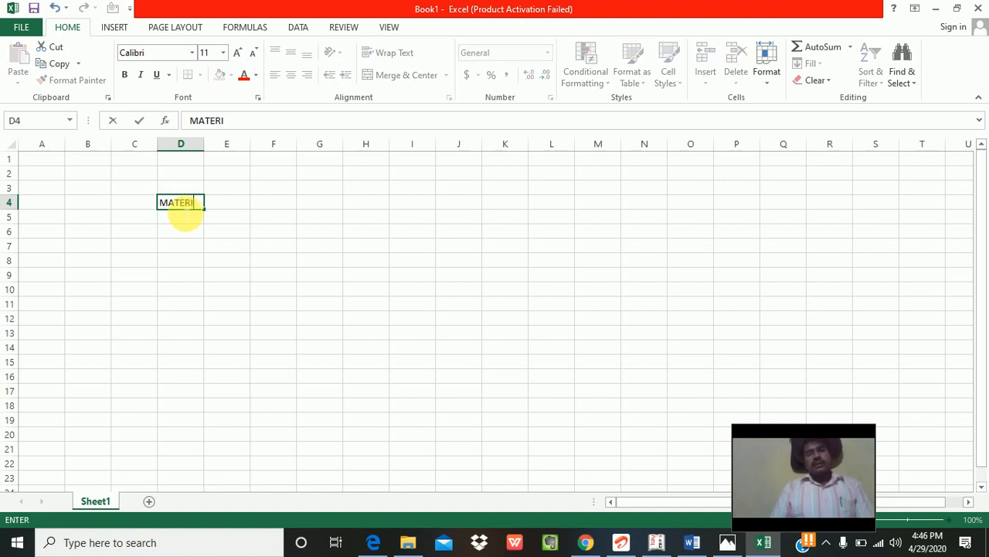
type("AL VALUE")
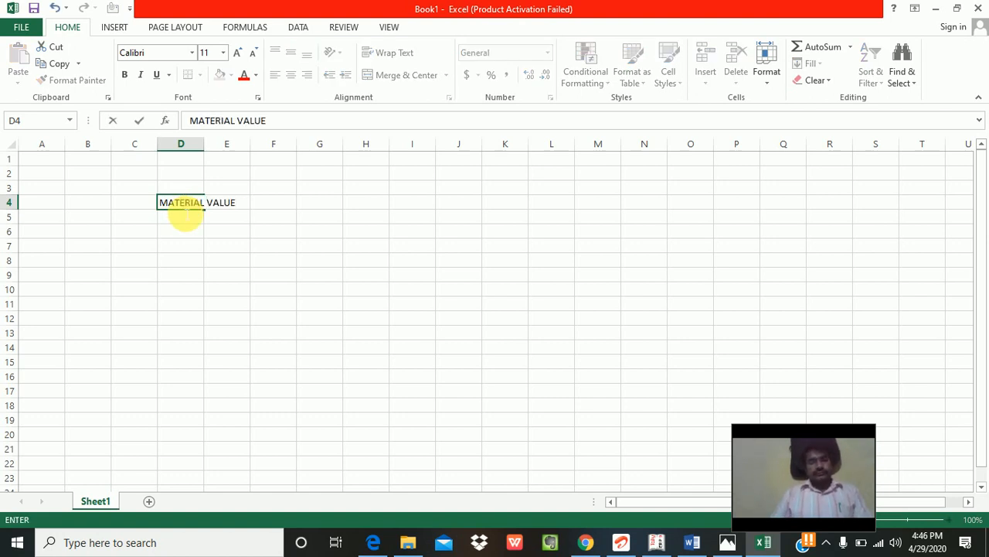
key("Tab")
type("5000")
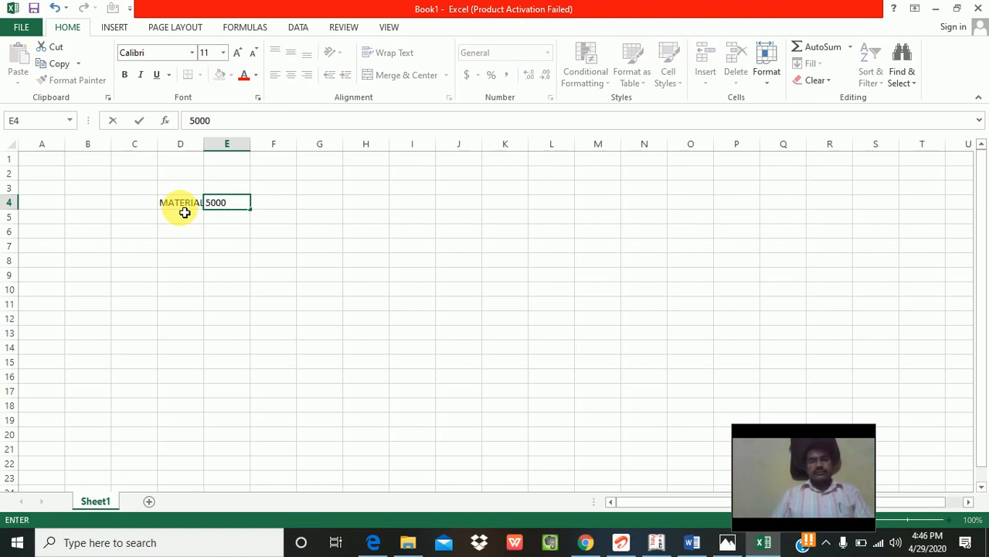
left_click(186, 216)
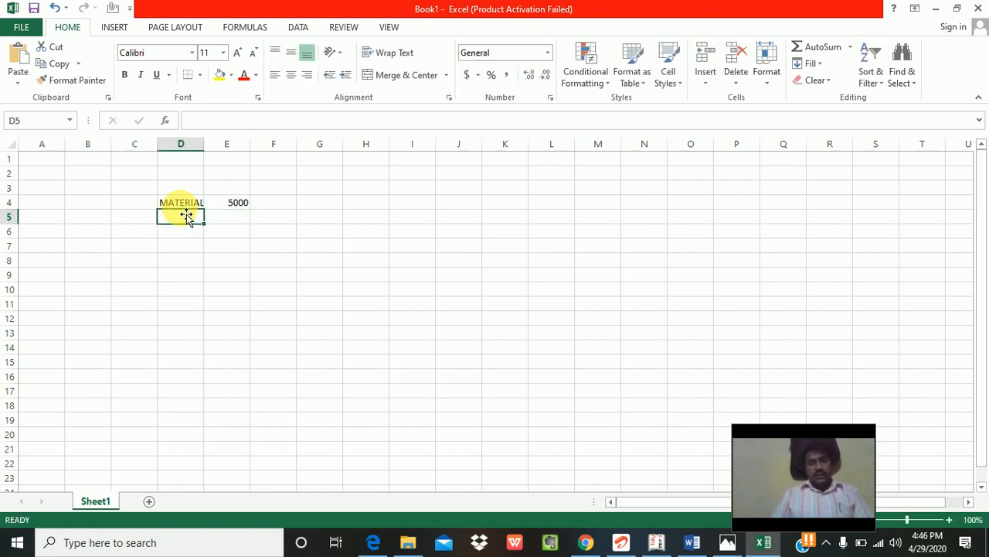
key("alt+Tab")
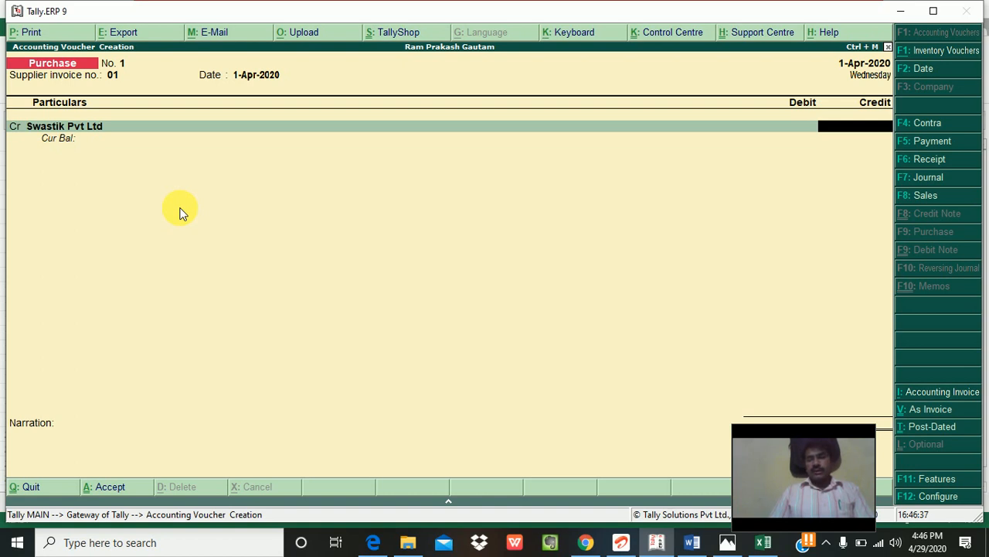
key("alt+Tab")
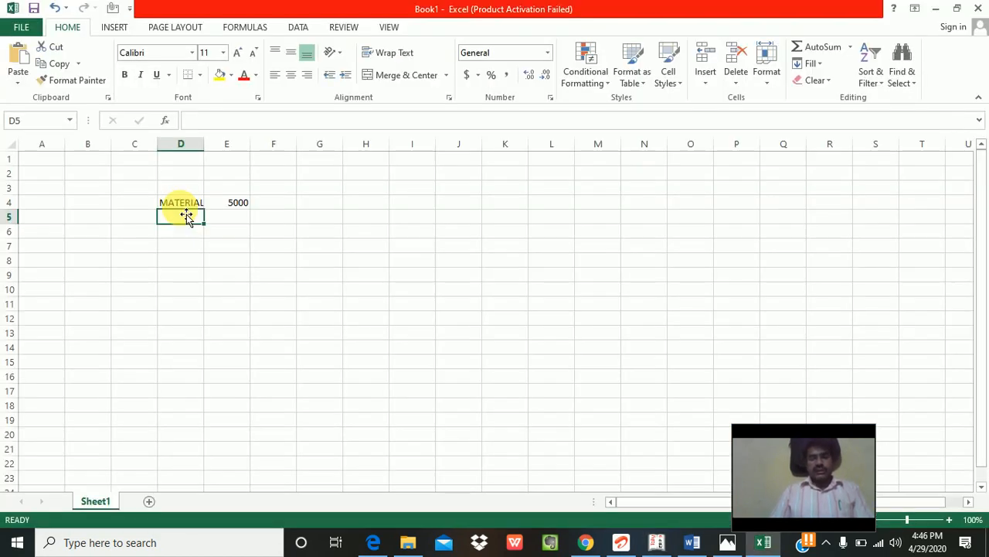
Step: Label D5 'IGST @ 18%' and enter a percentage formula on E4 in E5
type("IGST")
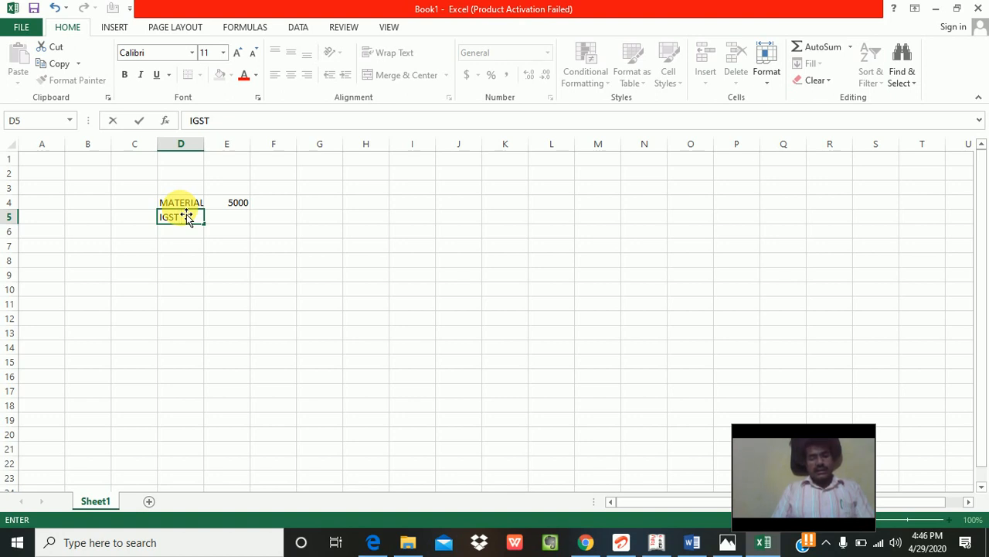
type("@ 18")
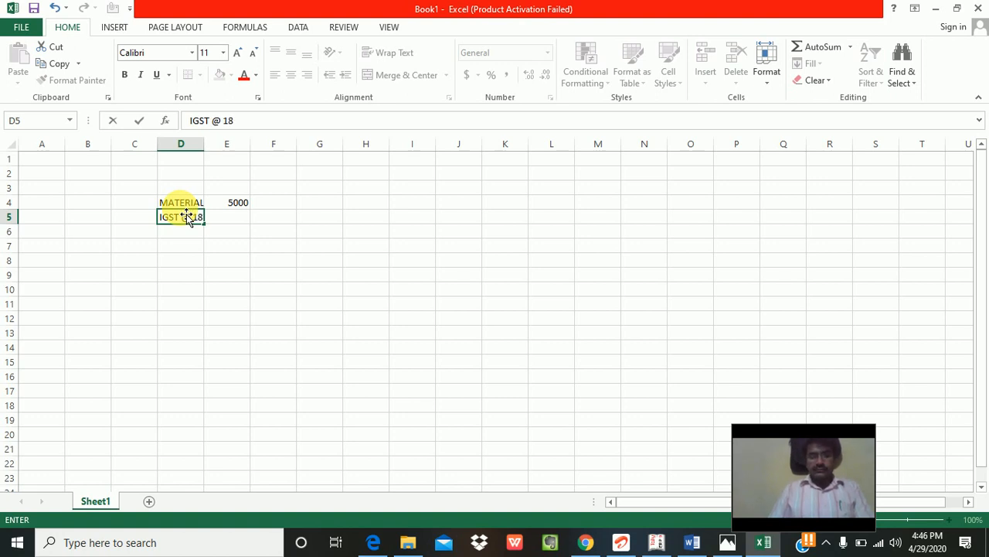
type("%")
key("Tab")
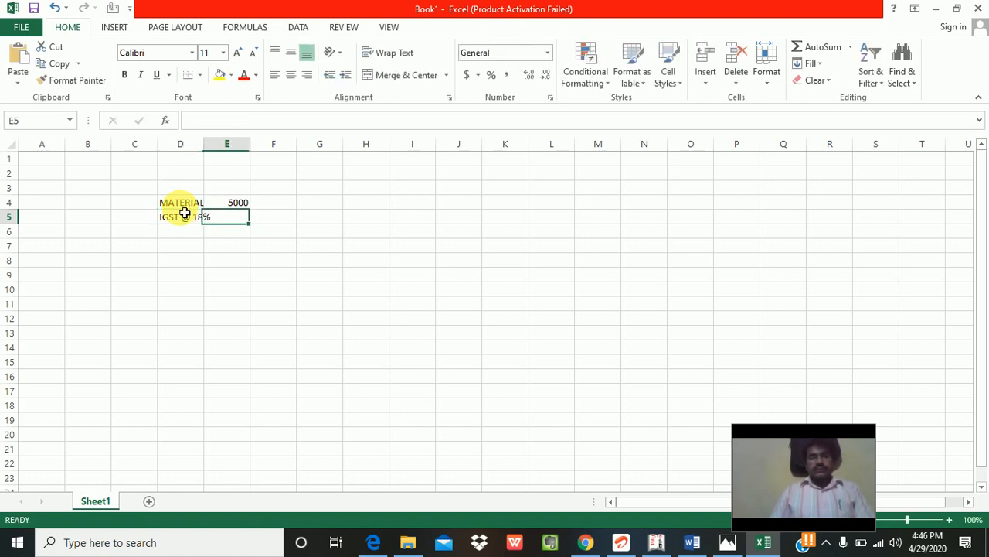
type("+")
key("Up")
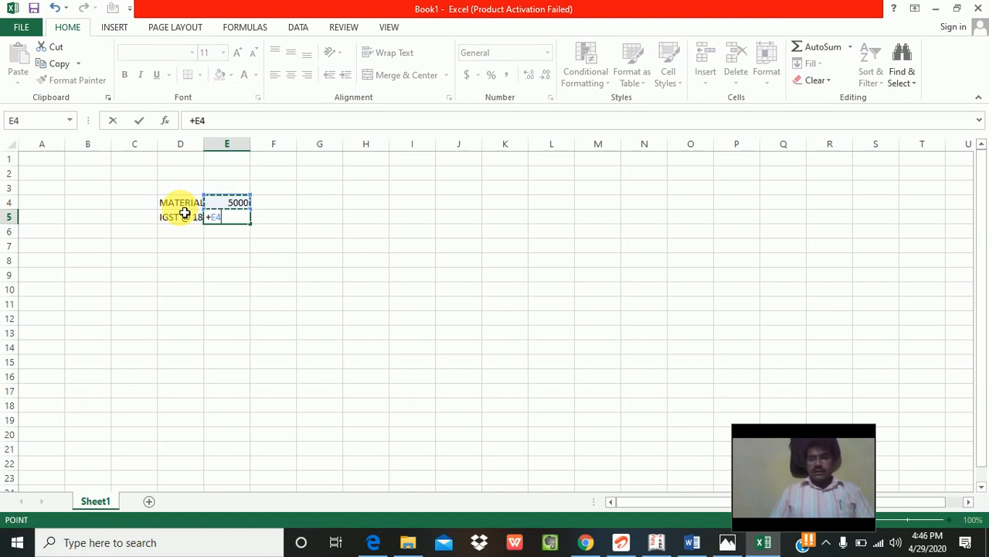
type("*")
type("0%")
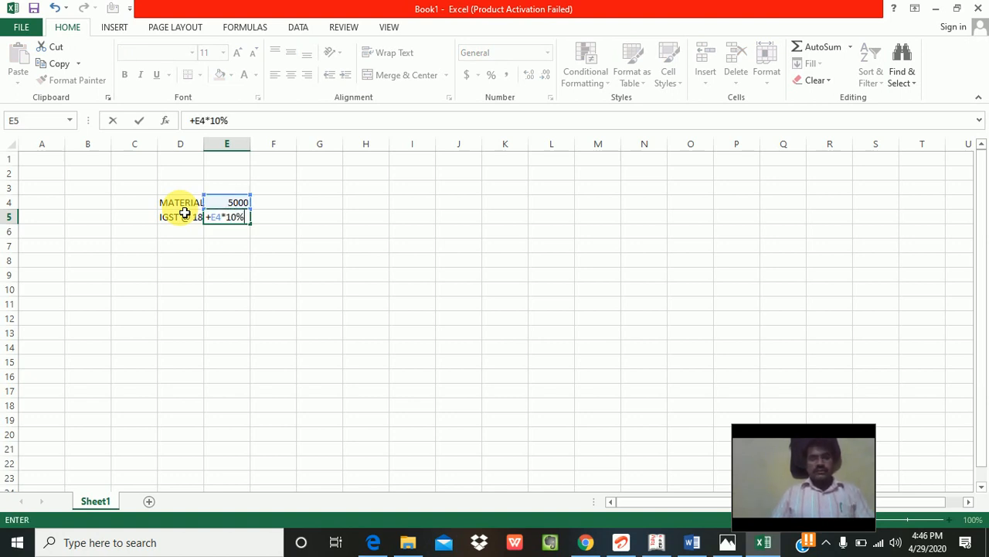
key("Return")
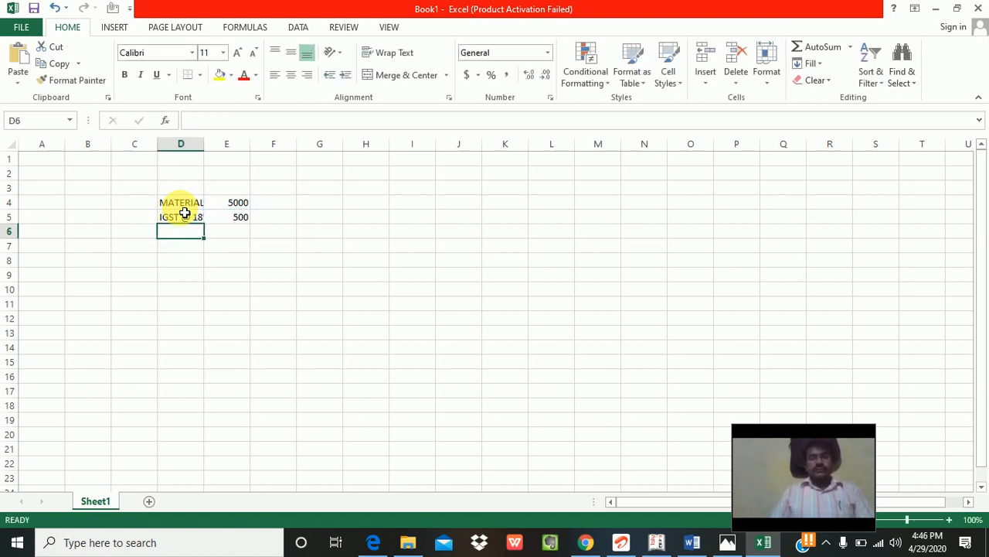
Step: Correct the E5 formula to =+E4*18%, giving 900
key("Up")
key("Right")
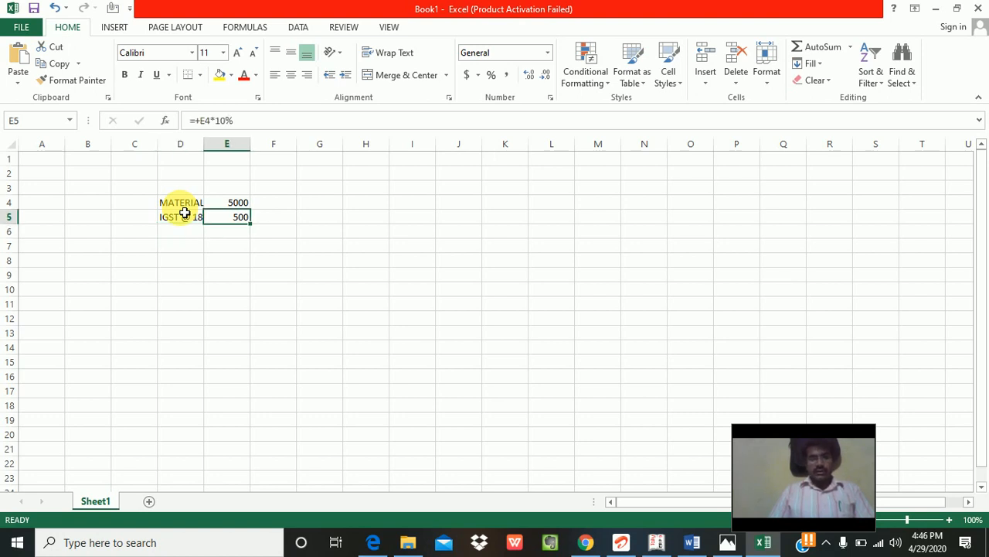
key("F2")
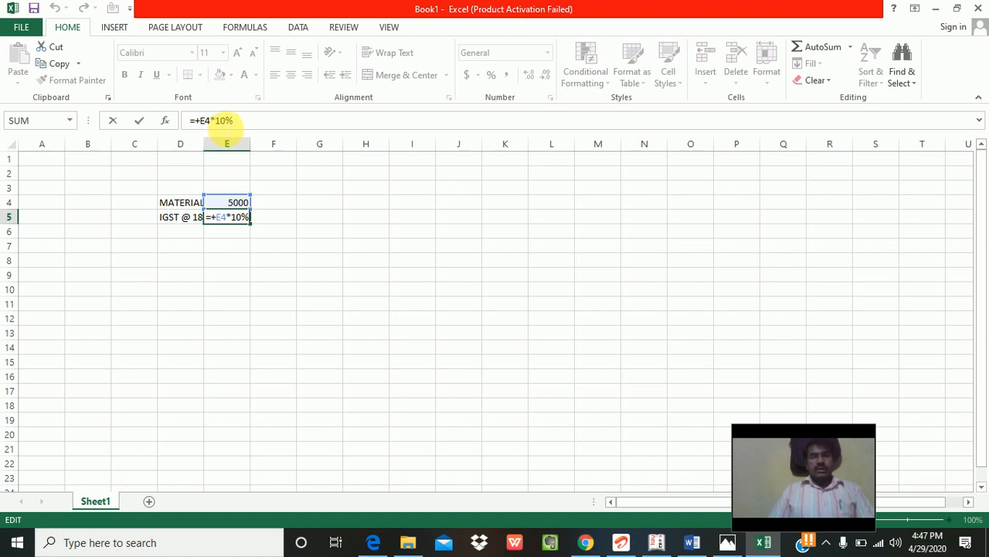
left_click(224, 121)
key("BackSpace")
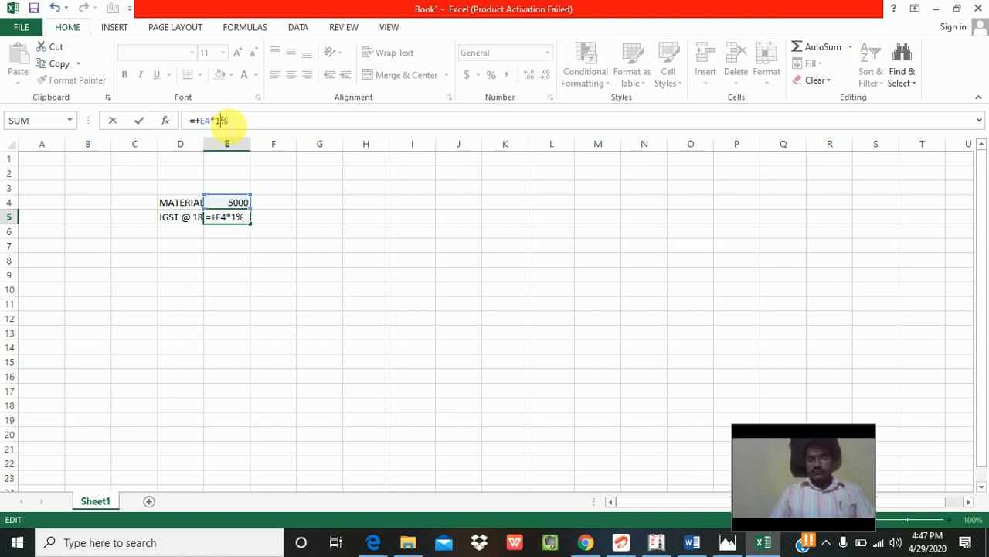
type("8")
key("Return")
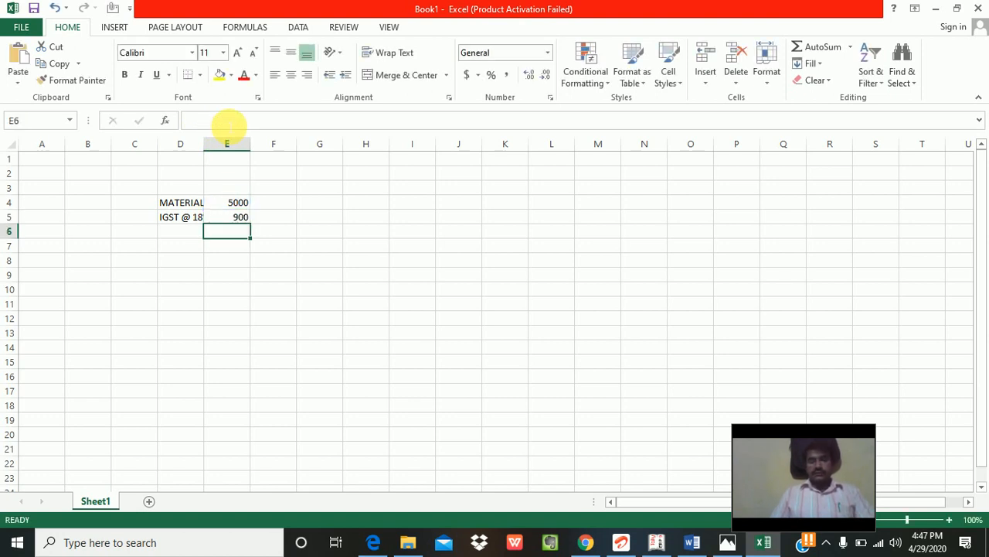
Step: AutoSum E4:E5 in E6 for a 5900 total
key("alt+equal")
key("Return")
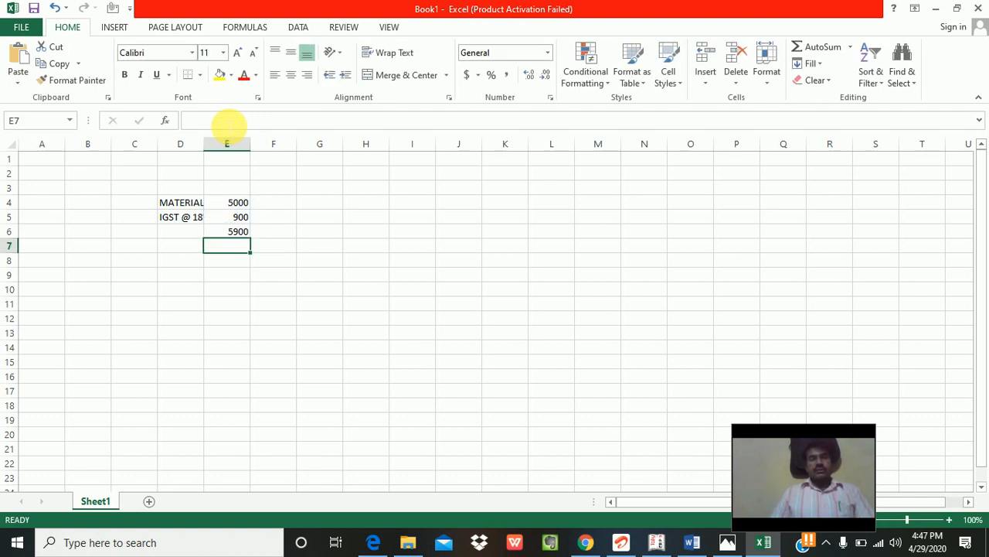
key("Up")
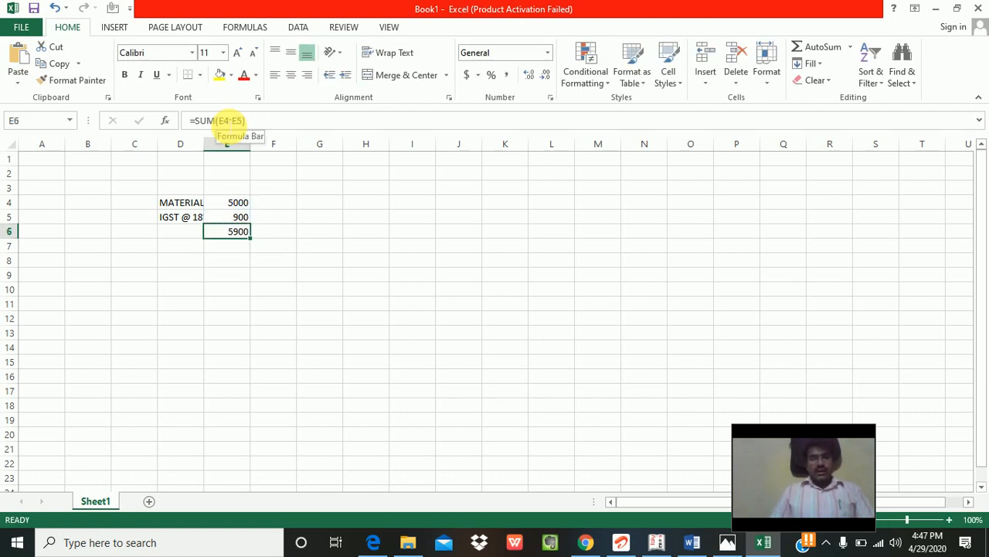
key("Up")
Step: Insert a row above IGST for FREIGHT CHGS of 200
key("ctrl+shift+equal")
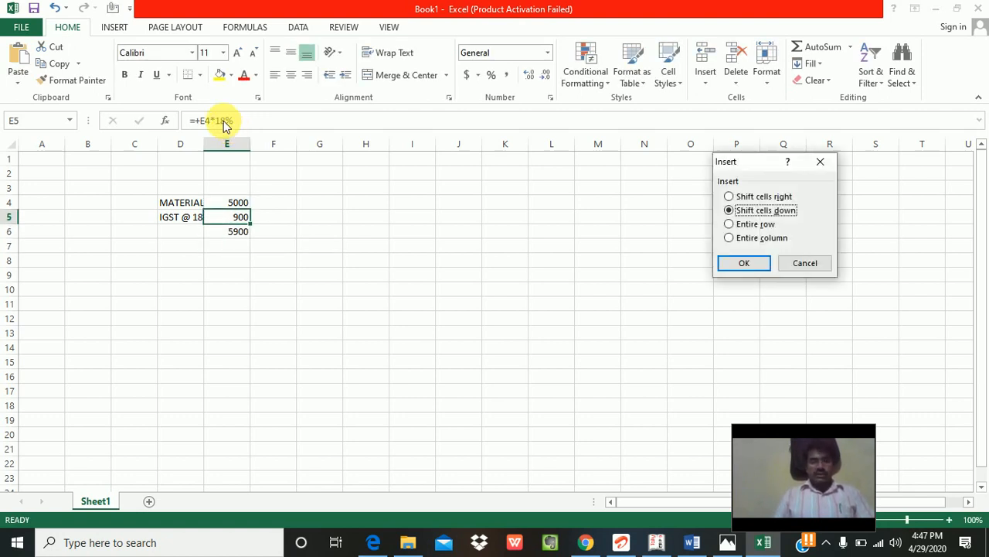
key("r")
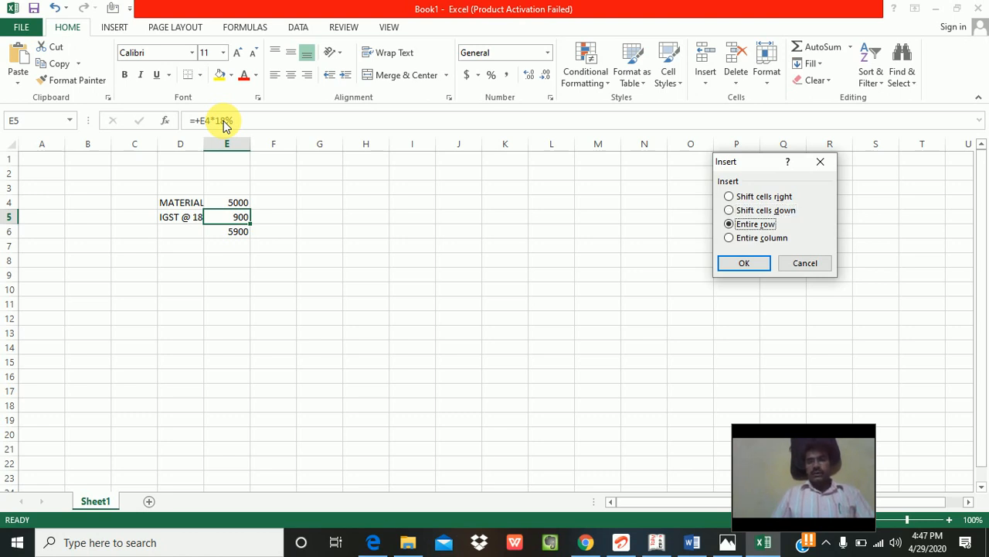
key("Return")
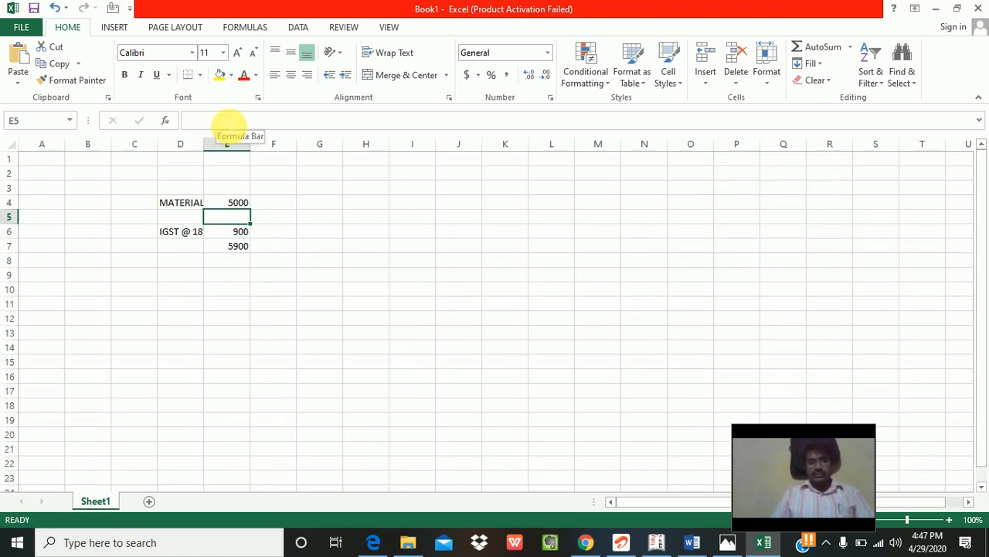
key("Left")
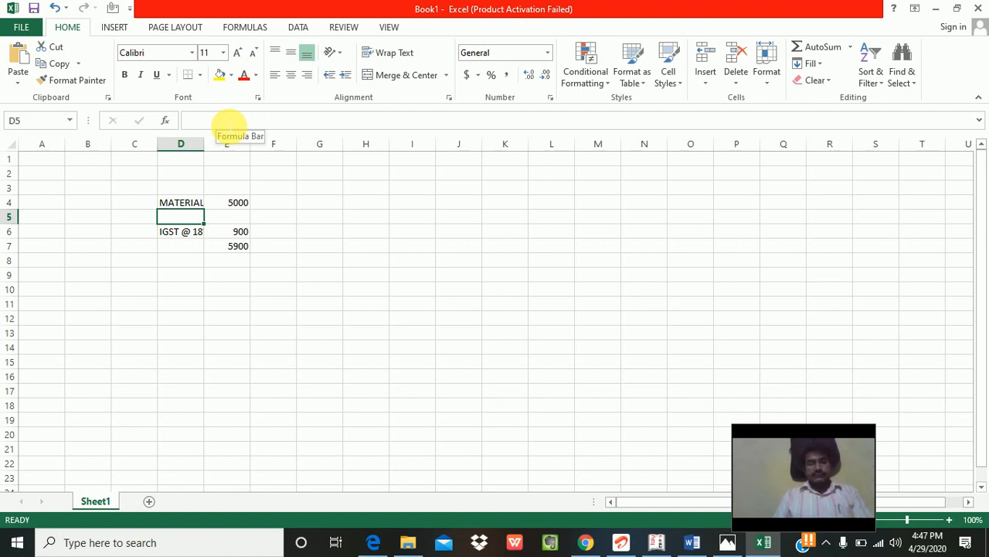
type("FRE")
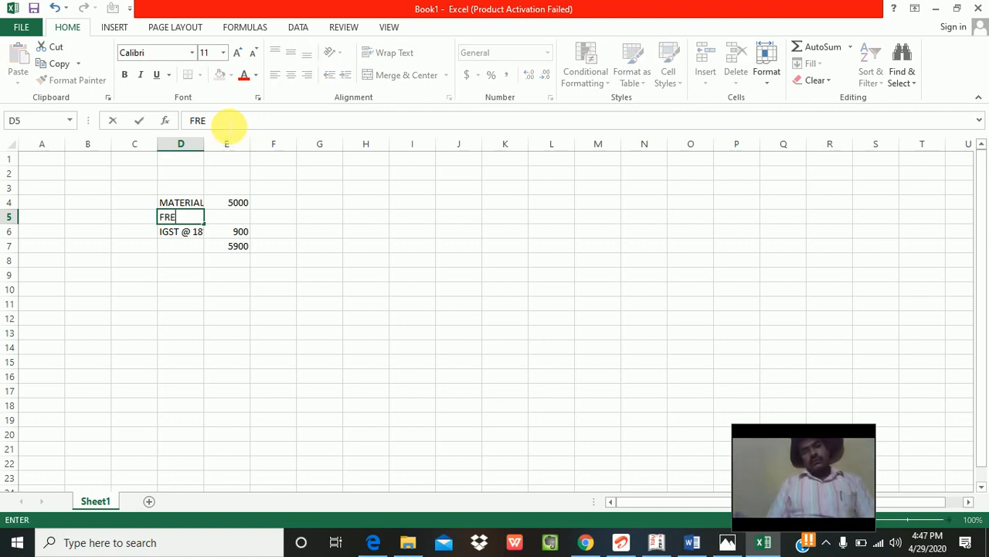
type("IGHT CHGS")
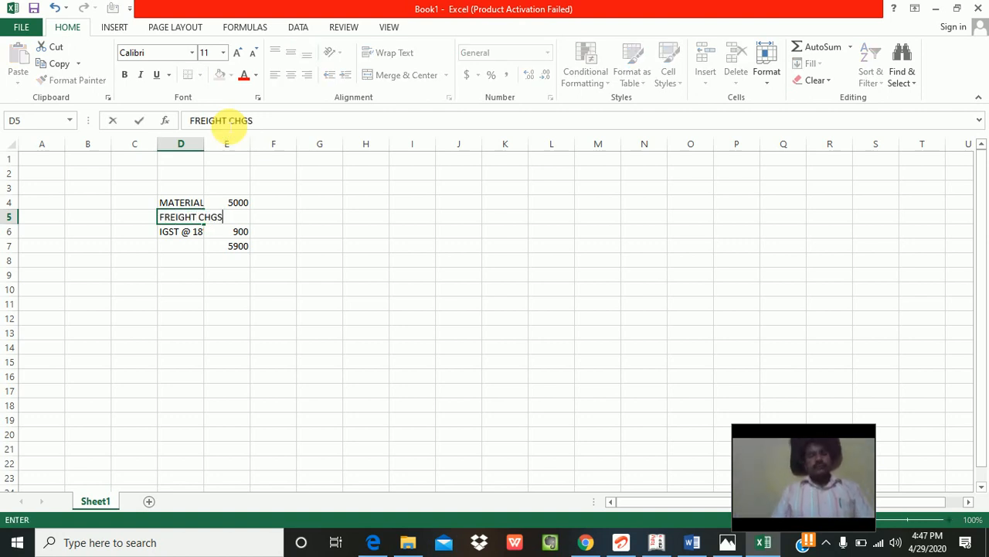
key("Tab")
type("200")
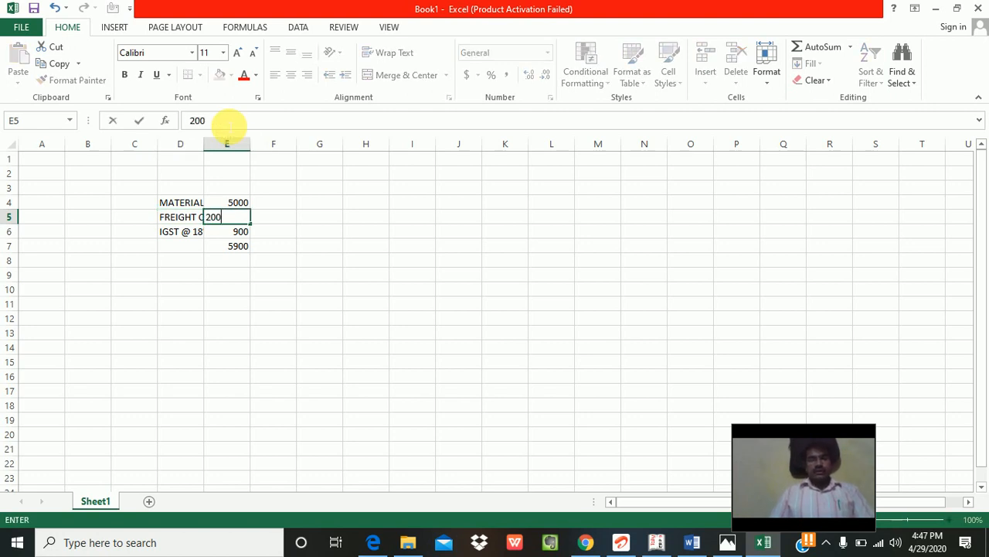
key("ctrl+Return")
Step: Insert a bold 5200 subtotal row summing material and freight in E6
key("Down")
key("Left")
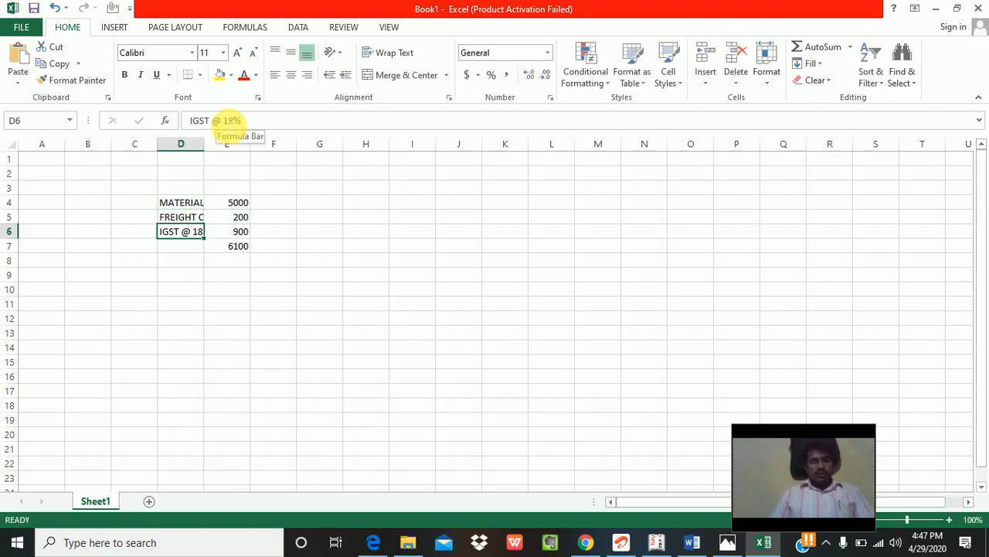
key("ctrl+shift+plus")
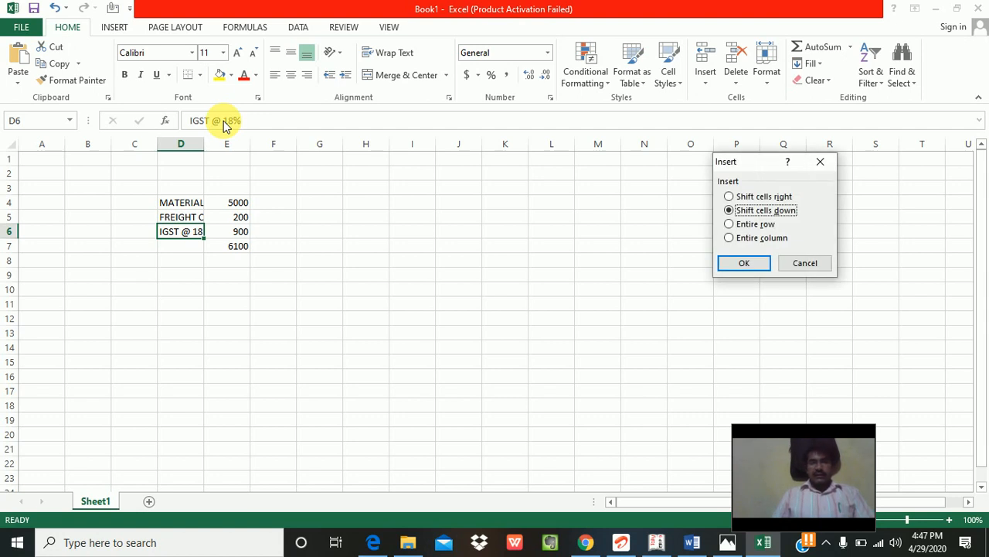
key("r")
key("Return")
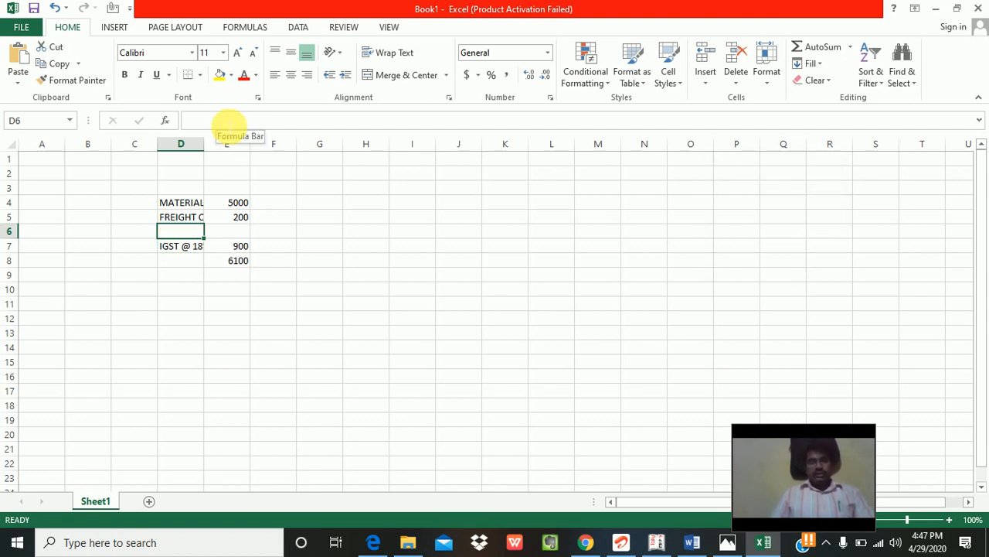
key("Right")
key("alt+equal")
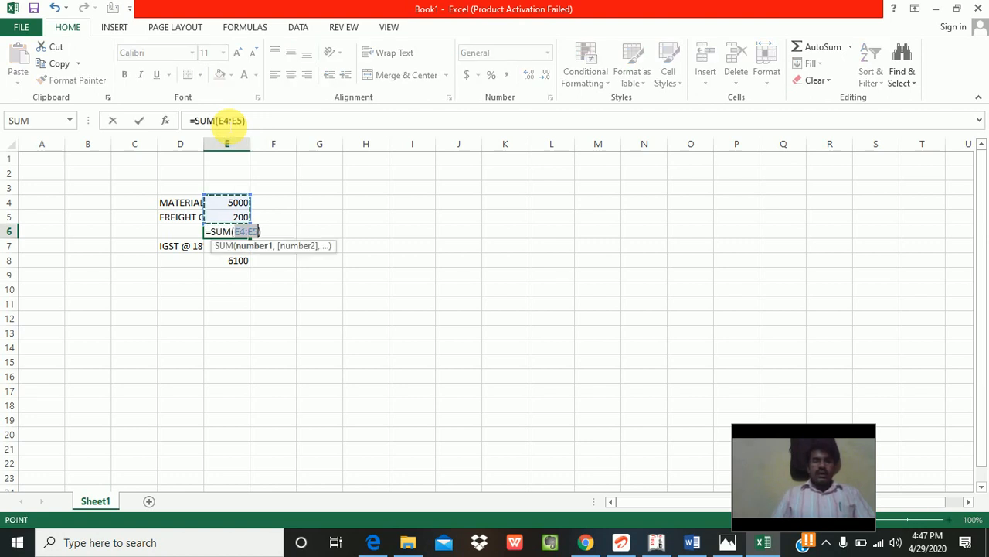
key("Return")
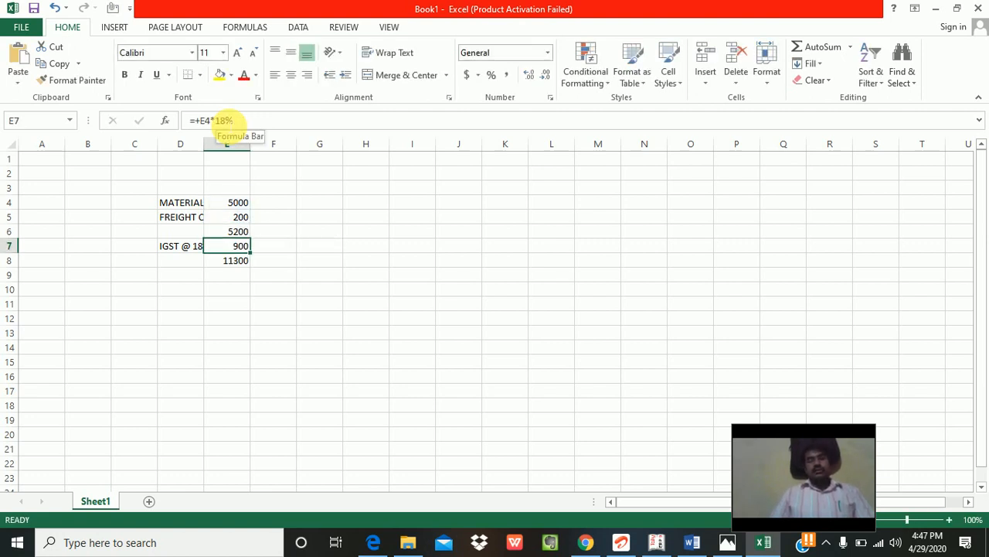
key("Up")
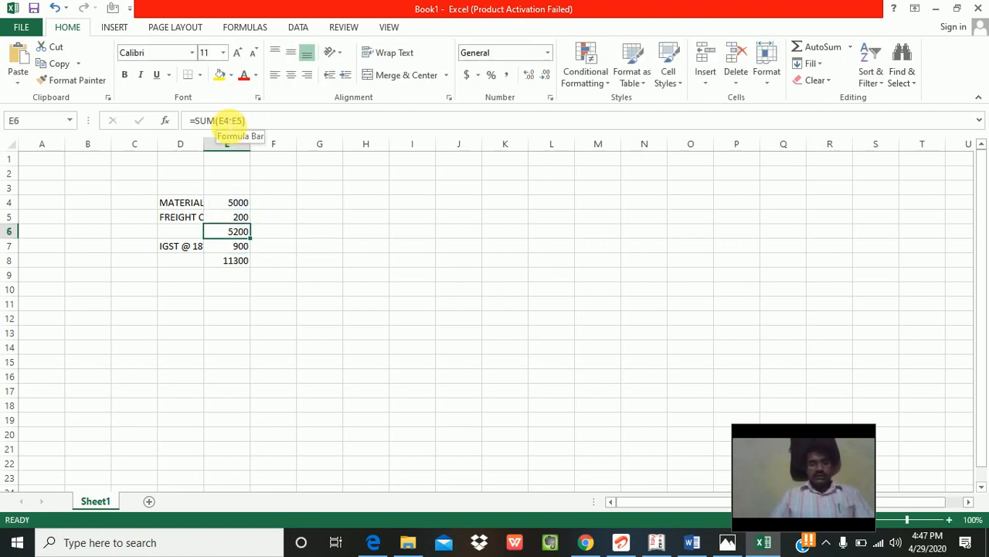
key("ctrl+b")
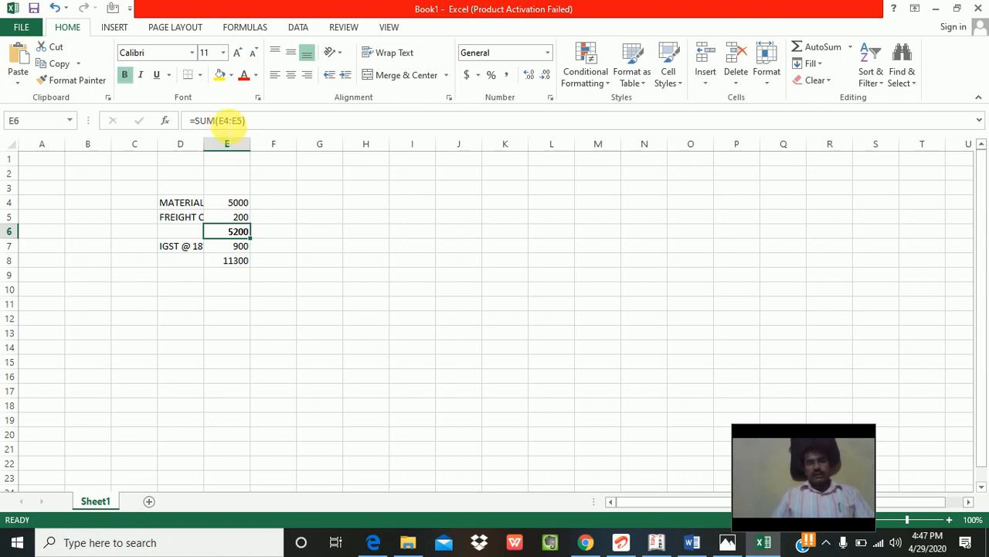
Step: Base the E7 IGST on the subtotal at 18% (936) and bold the 11336 total
key("Down")
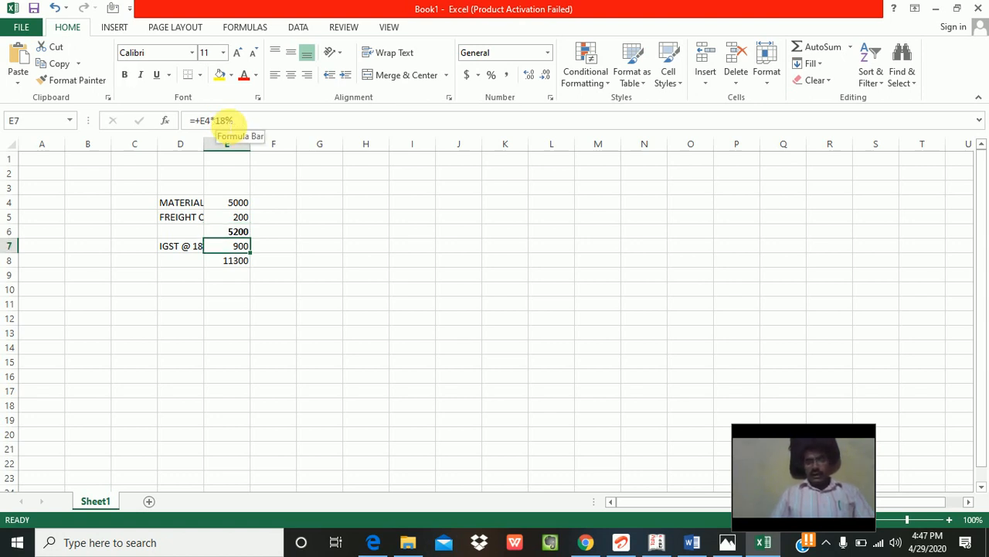
type("+")
key("Up")
type("*")
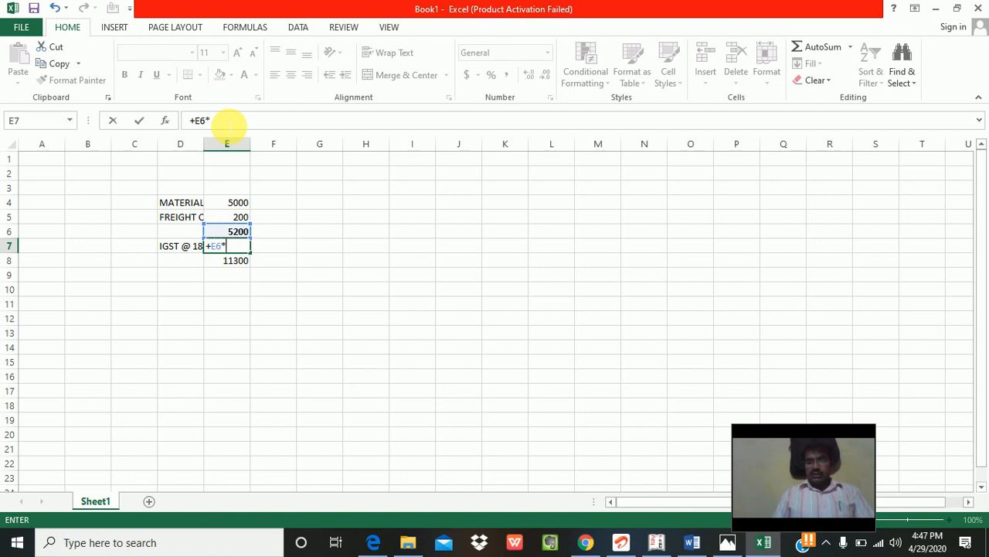
type("18^")
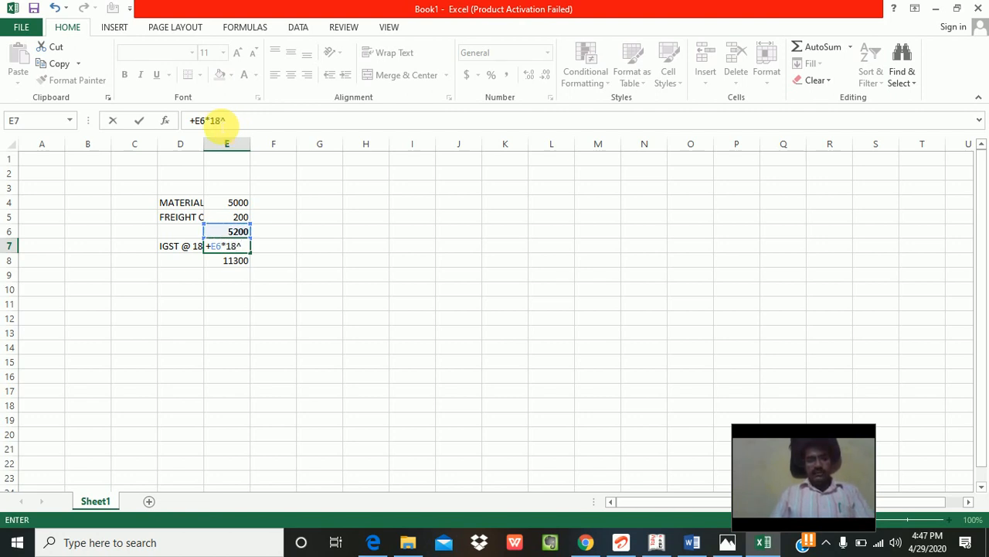
key("BackSpace")
type("%")
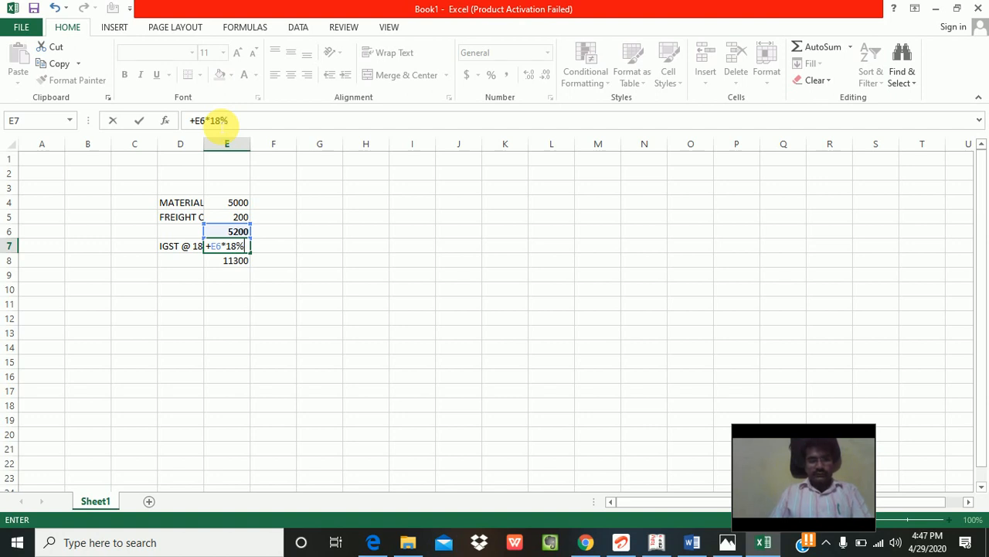
key("Return")
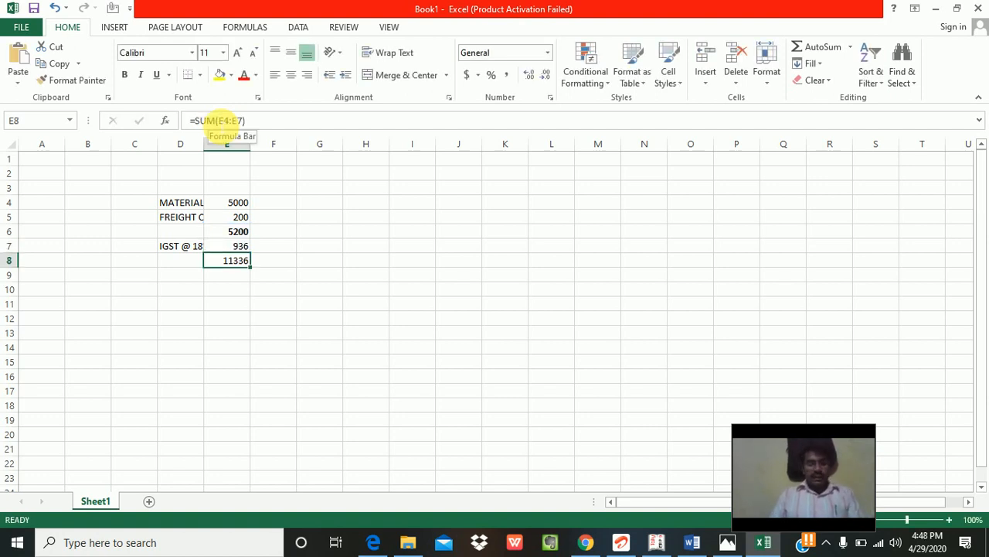
key("ctrl+b")
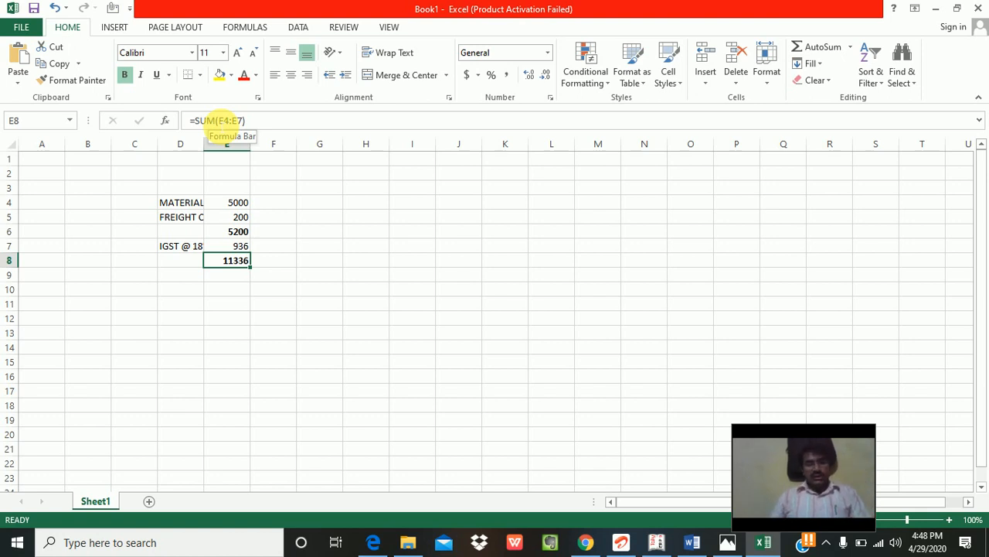
key("alt+Tab")
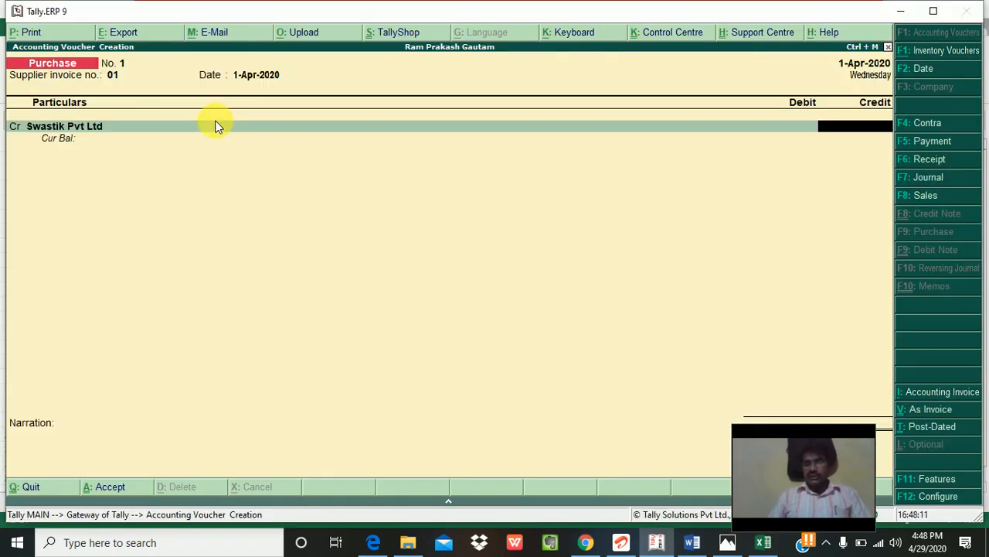
Step: Credit Swastik Pvt Ltd 11,336 as New Ref 01 with a 30-day credit period
type("11336")
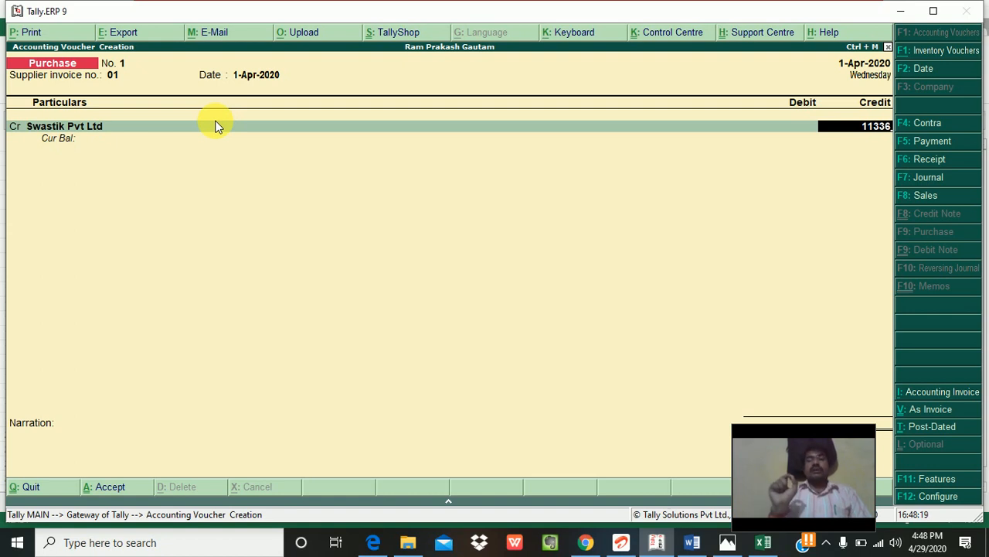
key("alt+Tab")
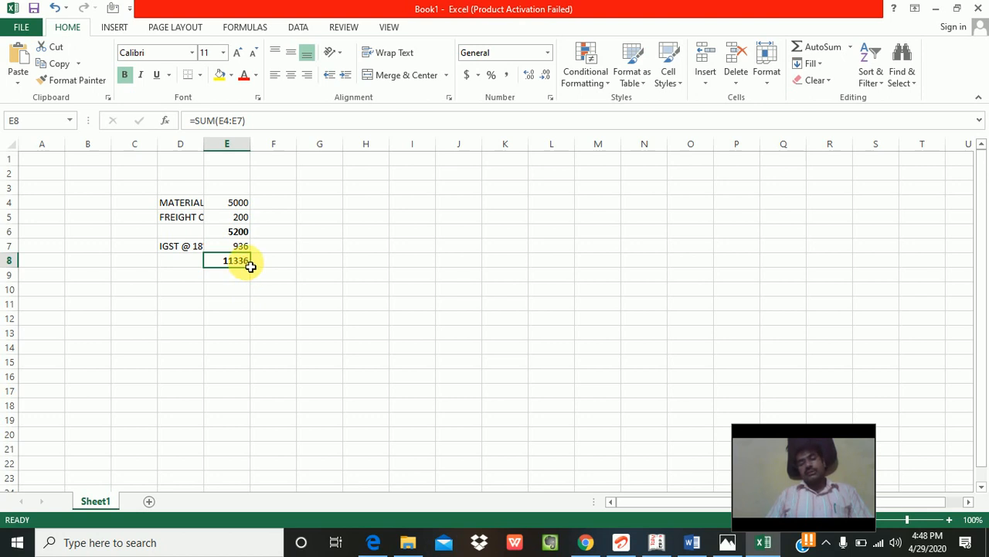
key("alt+Tab")
key("Return")
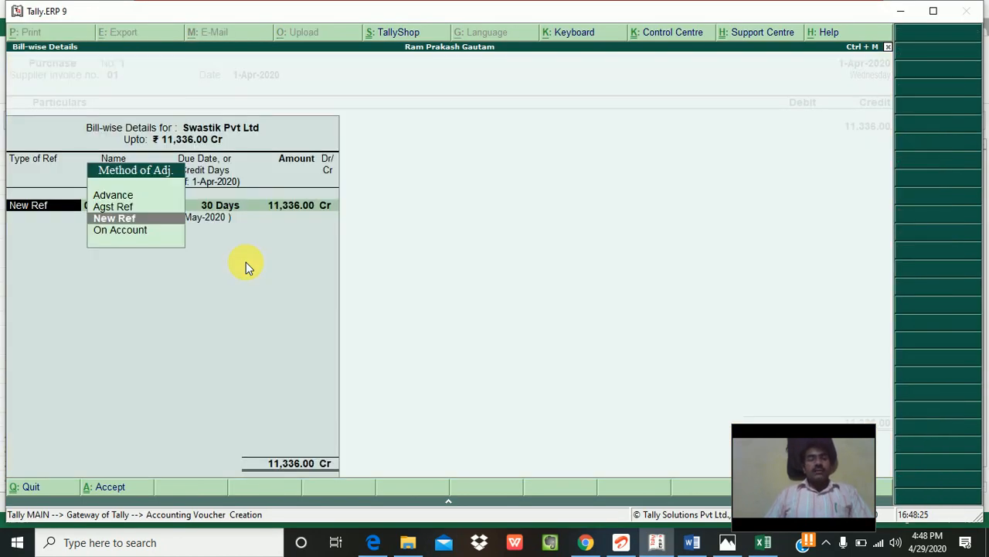
key("Return")
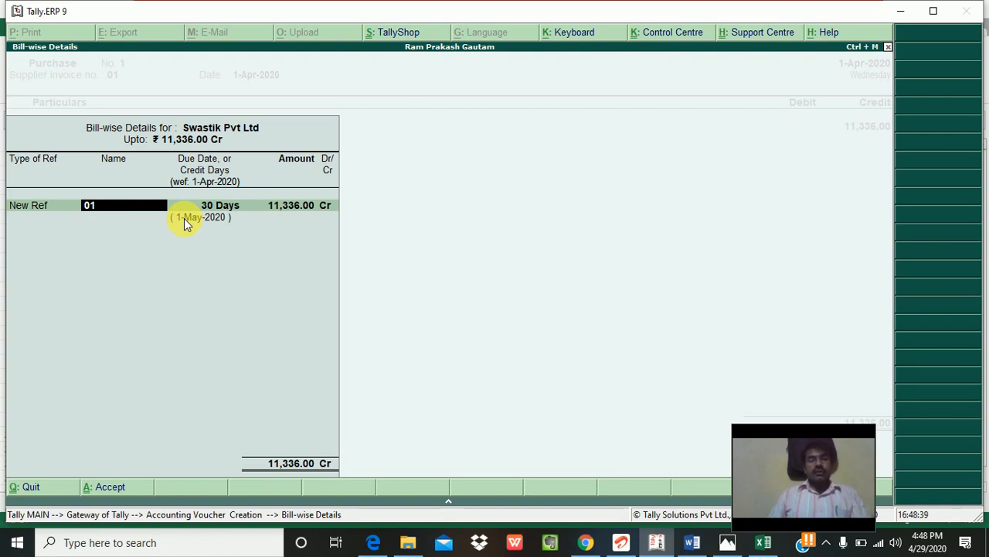
key("Return")
key("Return")
key("Return")
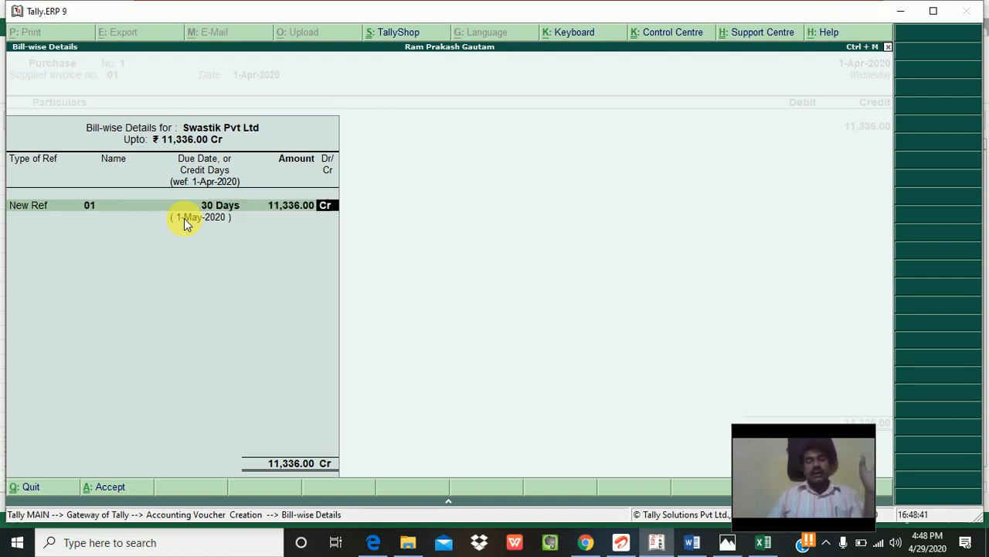
key("Return")
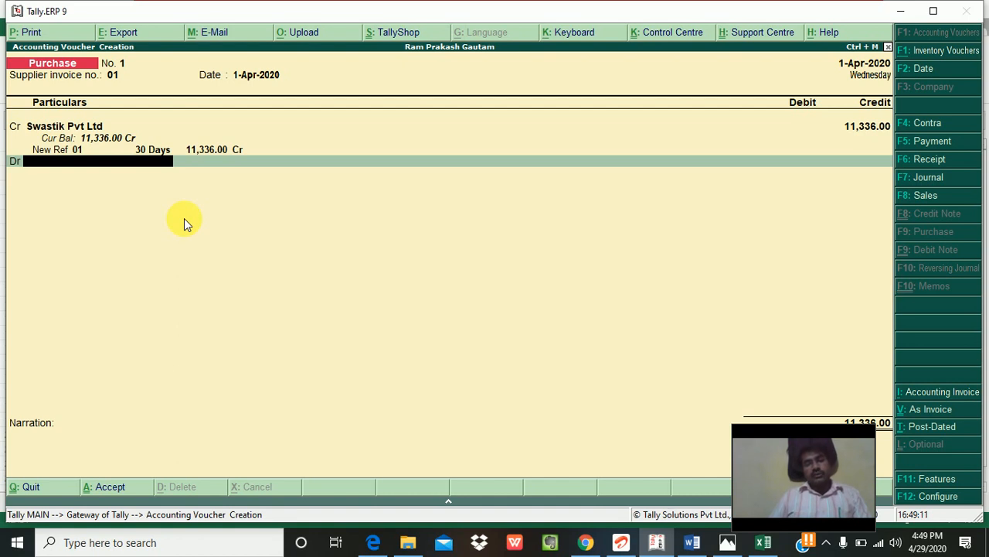
Step: Bring up a new ledger form from the debit line with Alt+C, after abandoning a first attempt
key("alt+c")
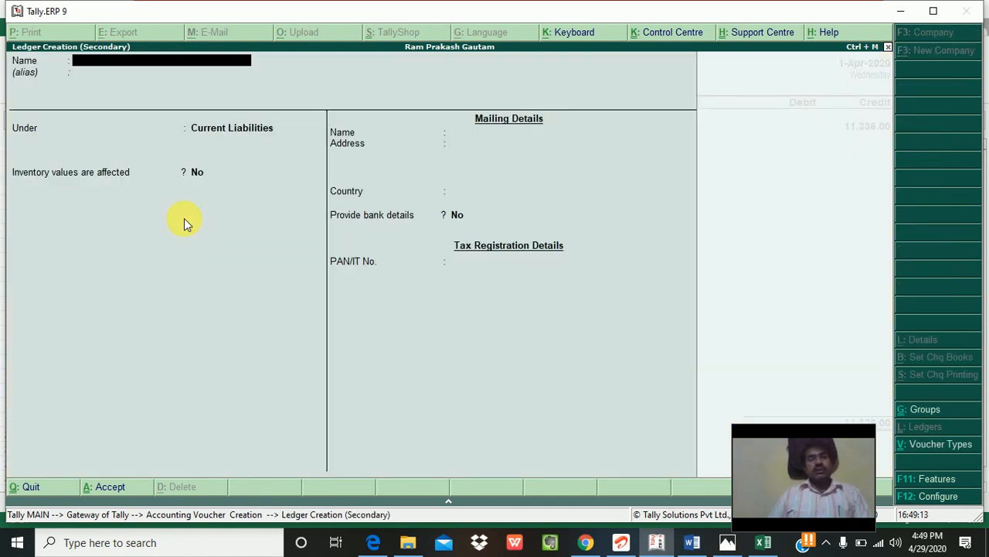
key("Escape")
key("Return")
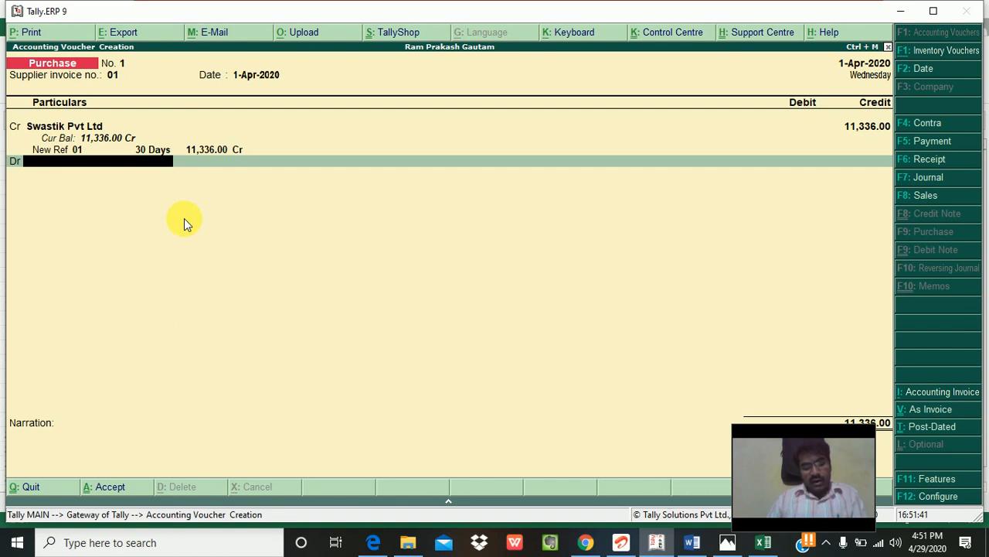
key("alt+c")
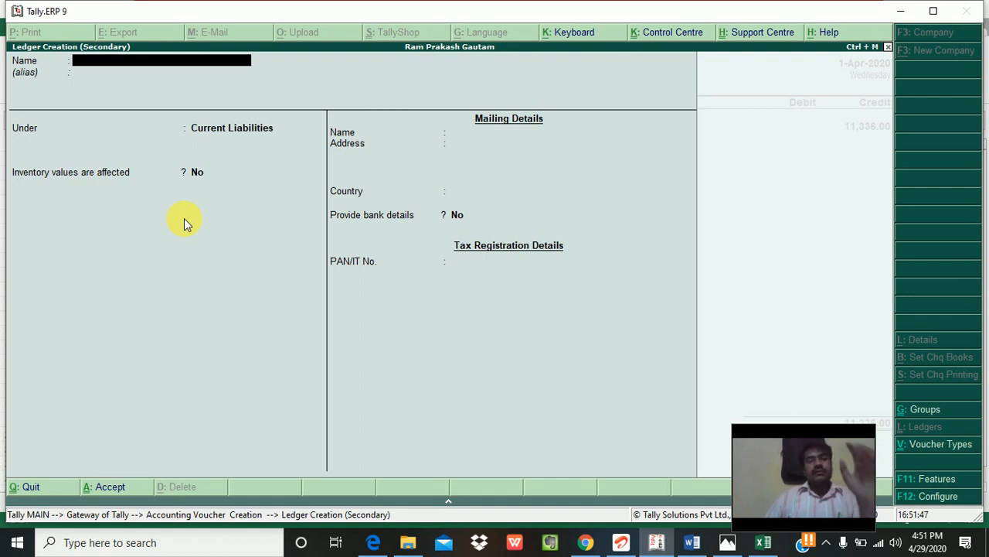
Step: Create ledger MOBILE under Purchase Accounts, inventory values affected Yes, type Not Applicable
type("MOH")
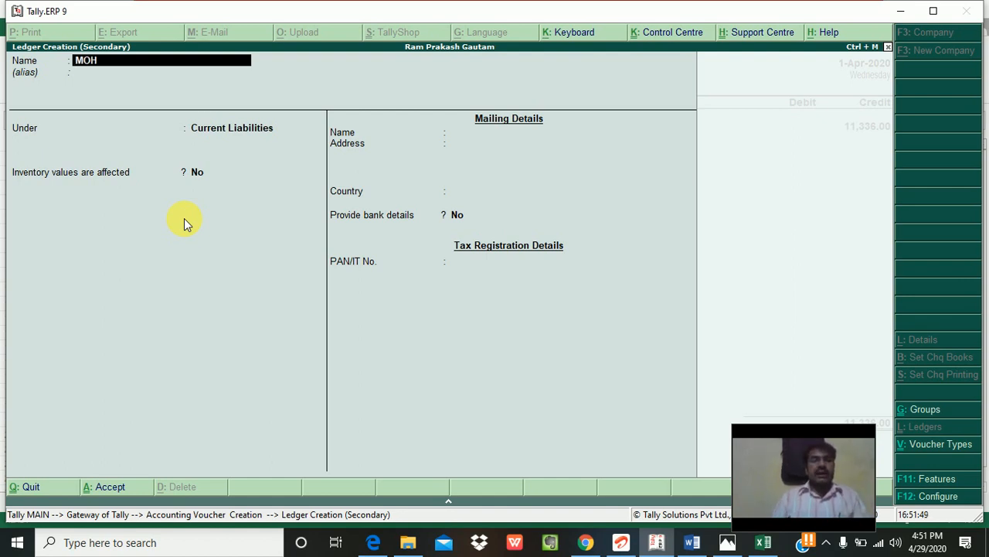
key("BackSpace")
type("BILE")
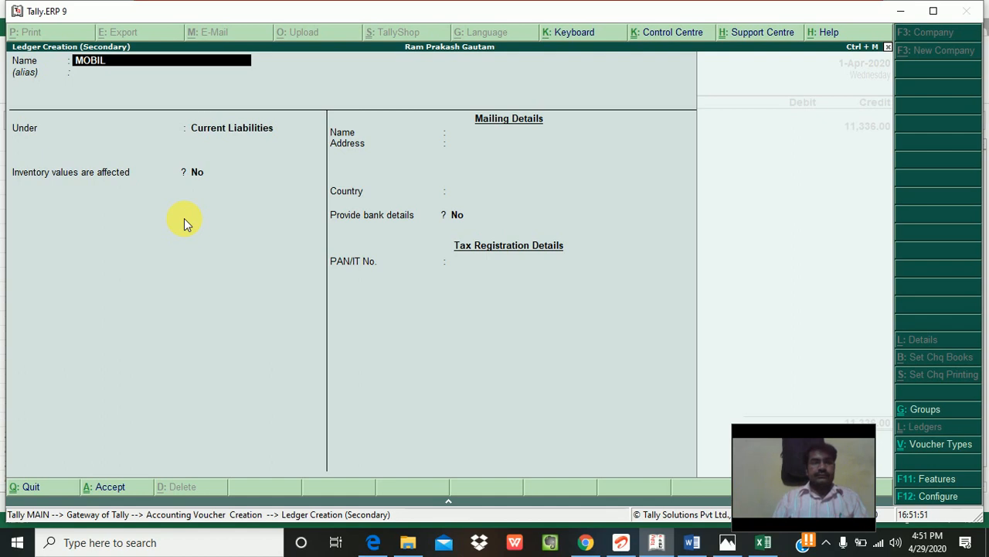
key("Return")
key("Return")
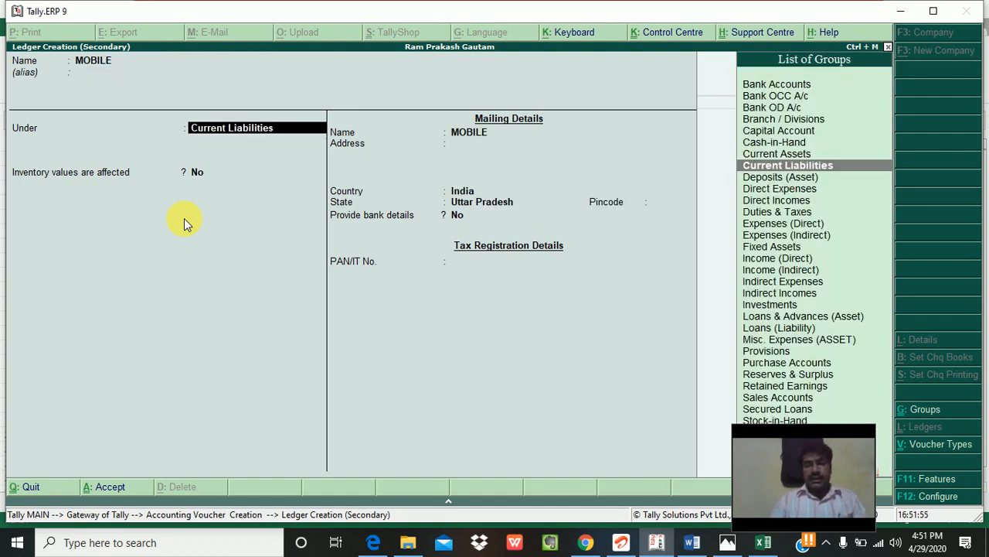
type("P")
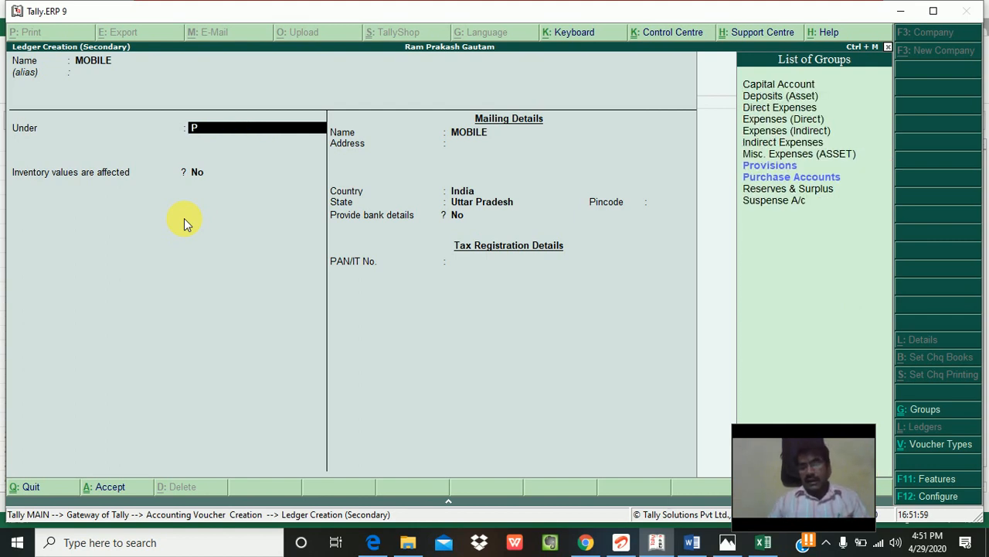
key("Down")
key("Down")
key("Down")
key("Up")
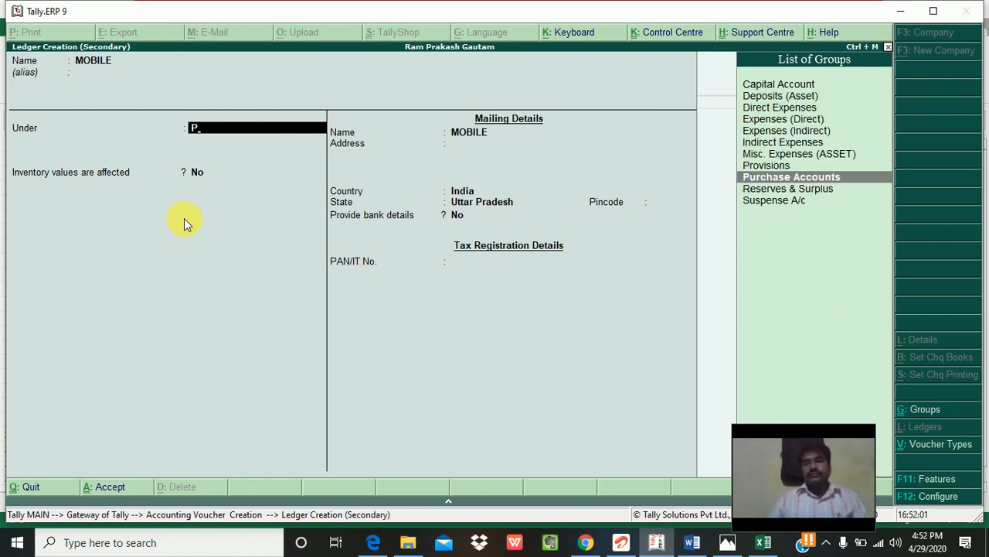
key("Return")
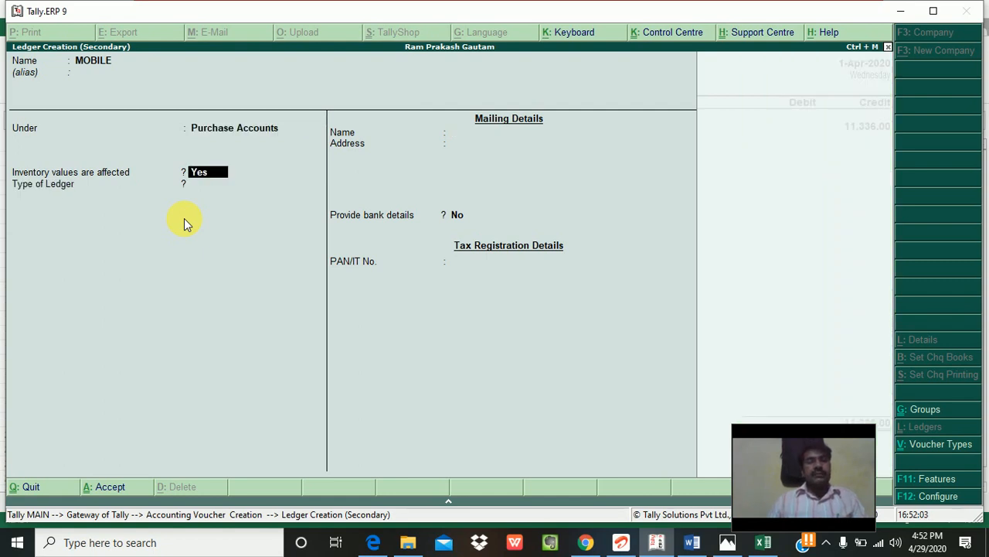
key("Return")
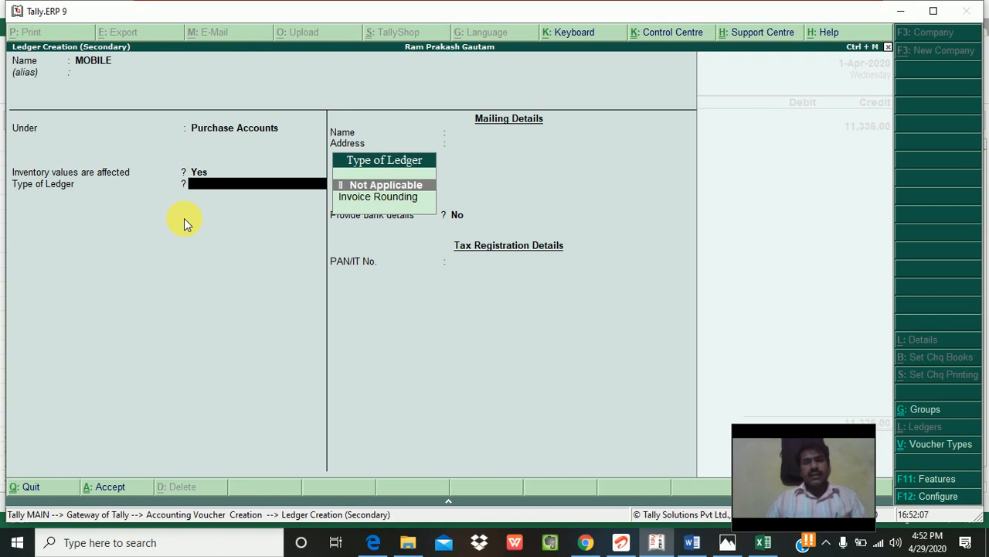
key("Return")
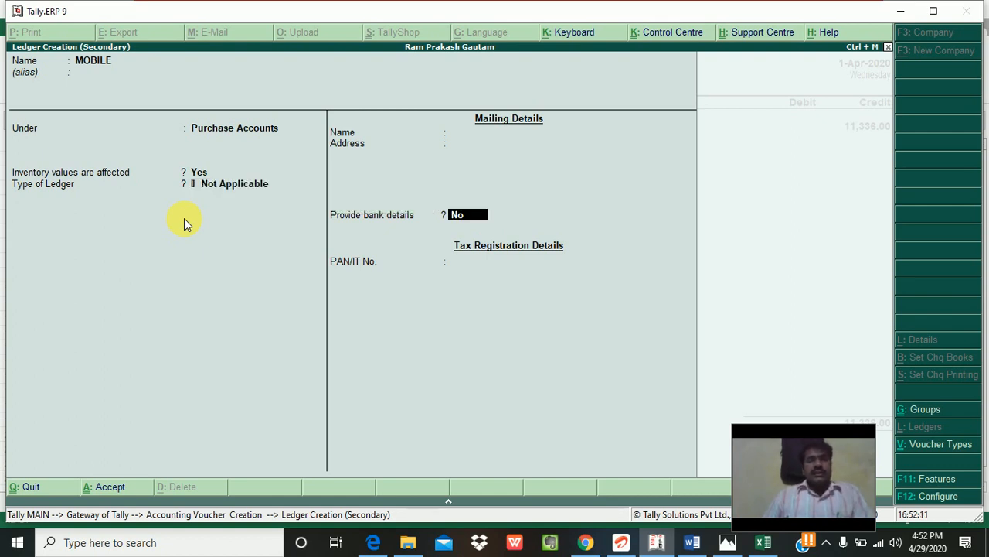
key("Return")
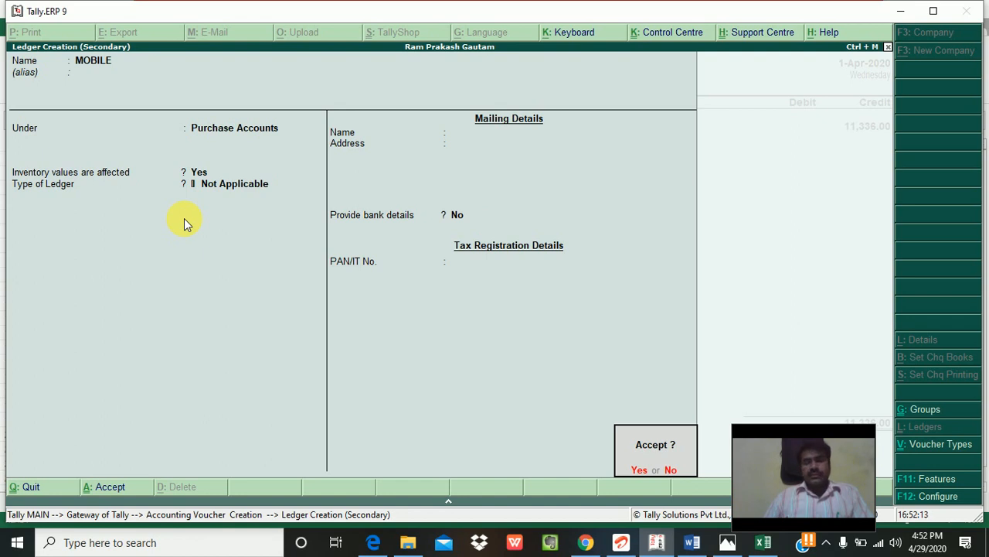
key("Return")
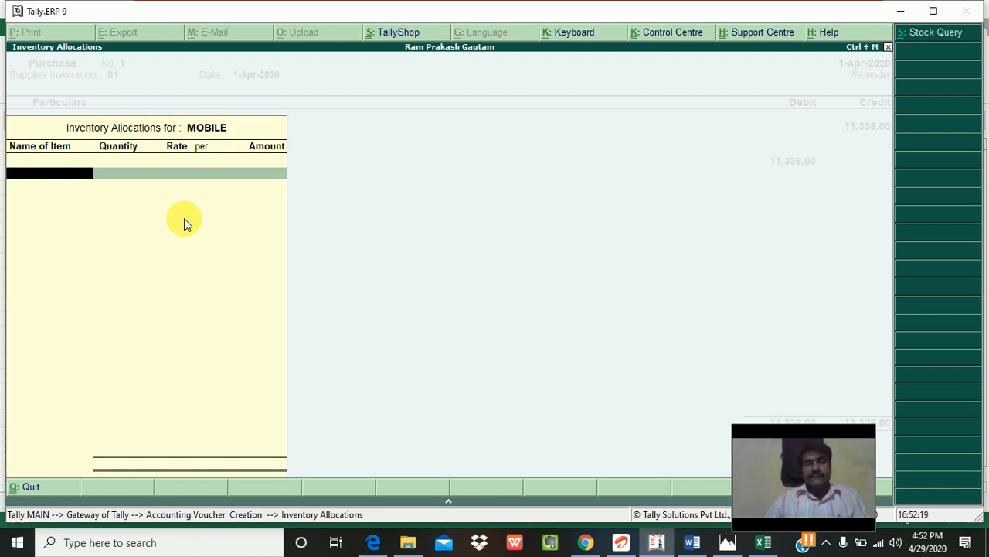
Step: Create stock item MOBILE1 with units Not Applicable and rate 18
key("Return")
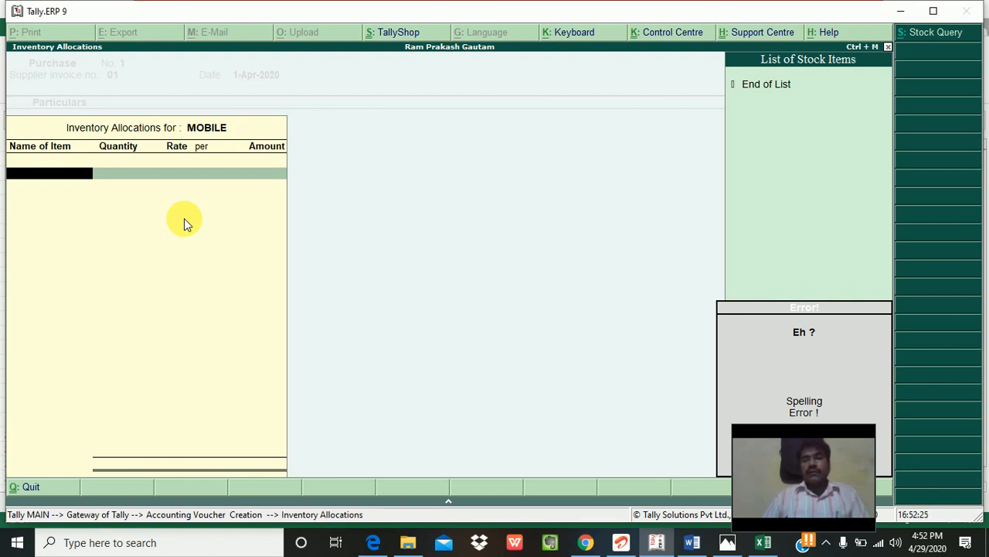
key("Escape")
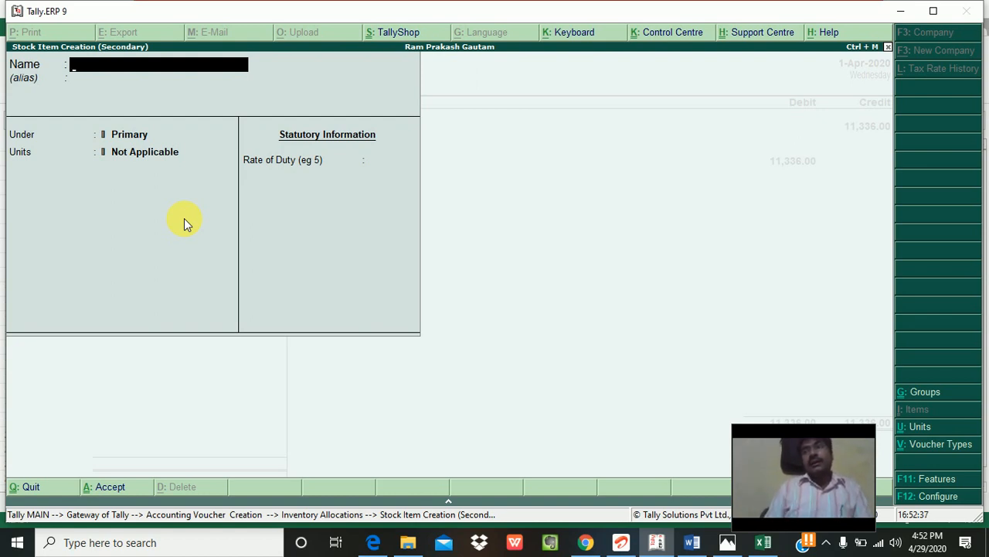
type("MOB")
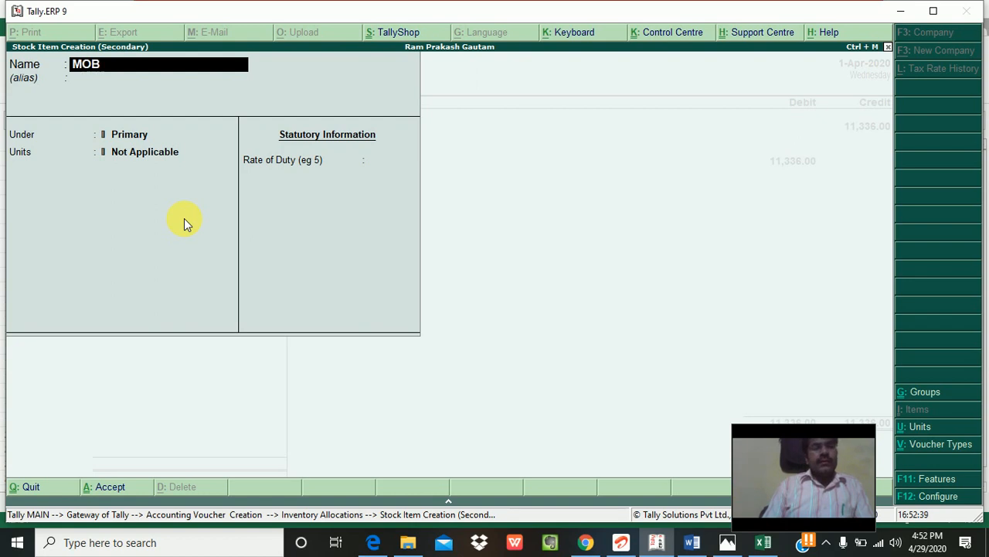
type("ILE1")
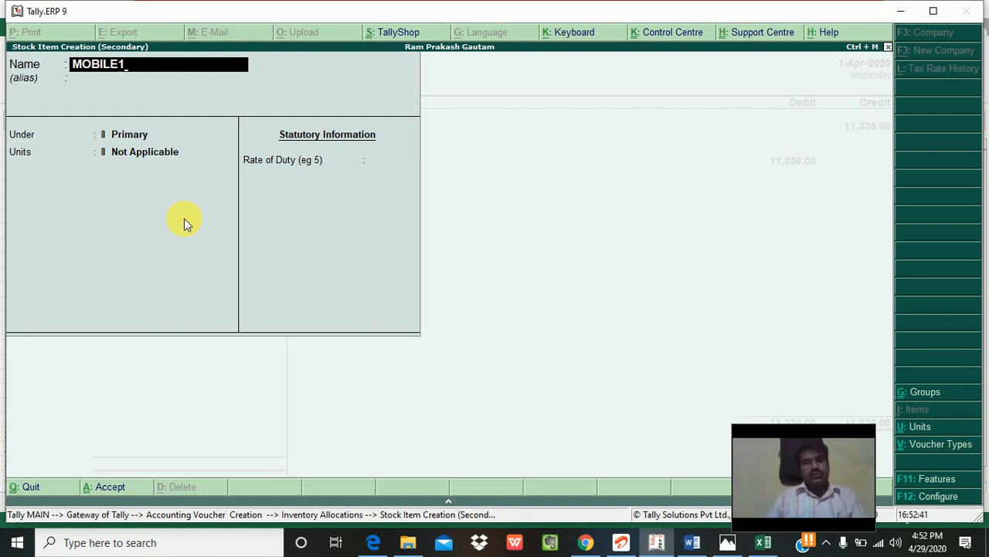
key("Return")
key("Return")
key("Return")
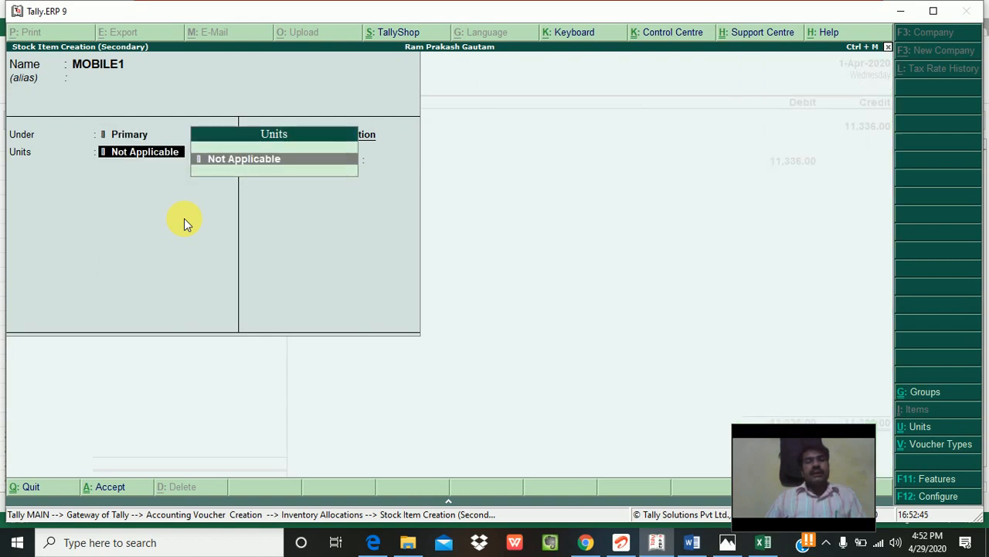
key("Return")
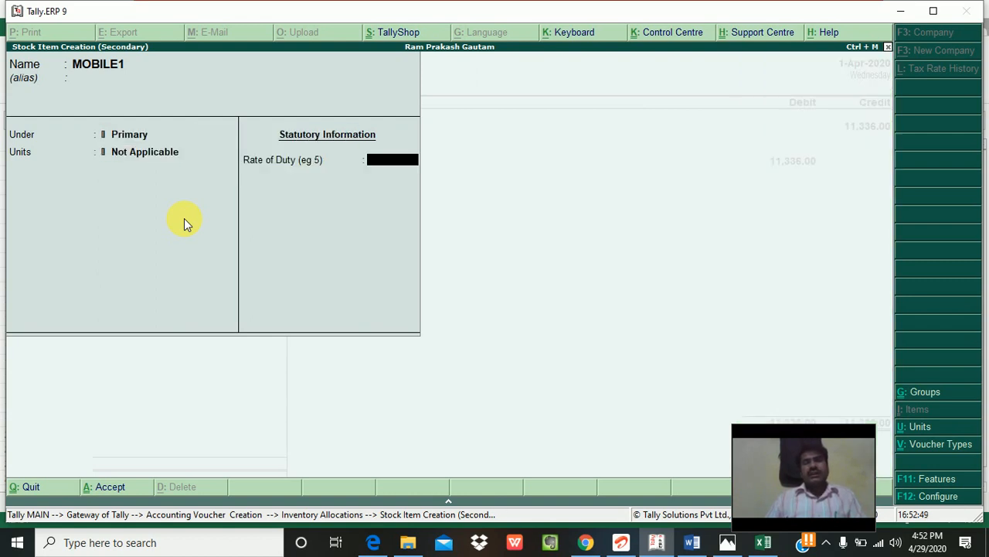
type("18")
key("Return")
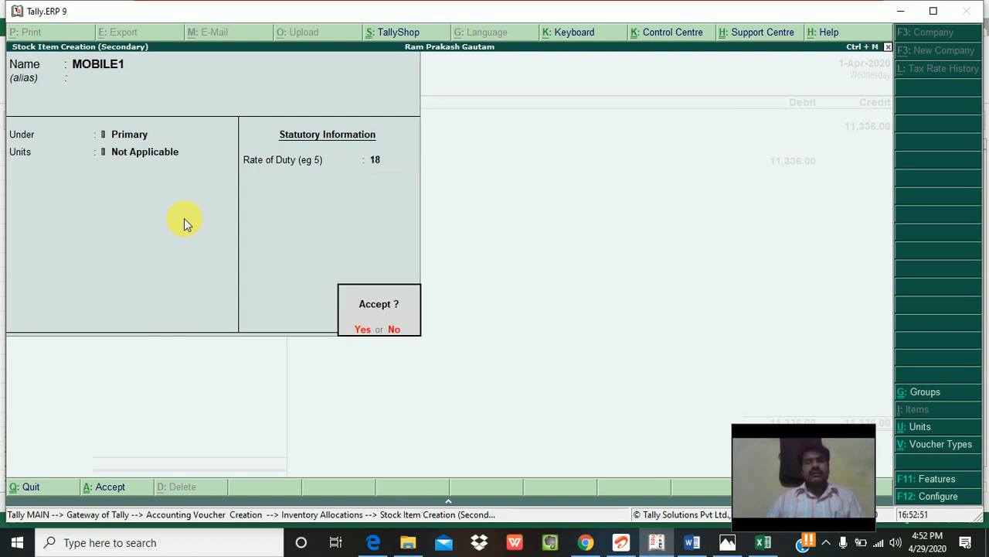
key("Return")
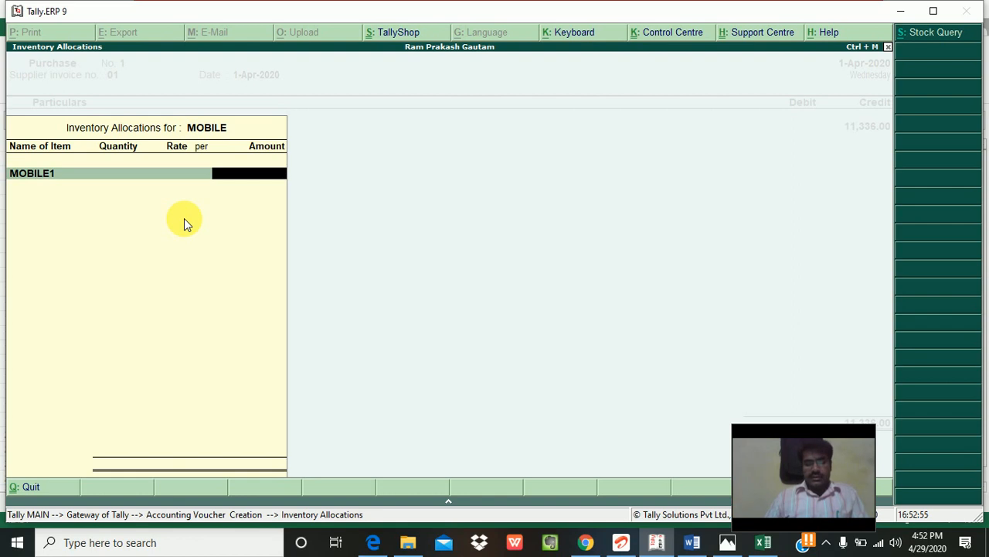
Step: Quit the MOBILE1 inventory allocation without an amount and return to the voucher
key("BackSpace")
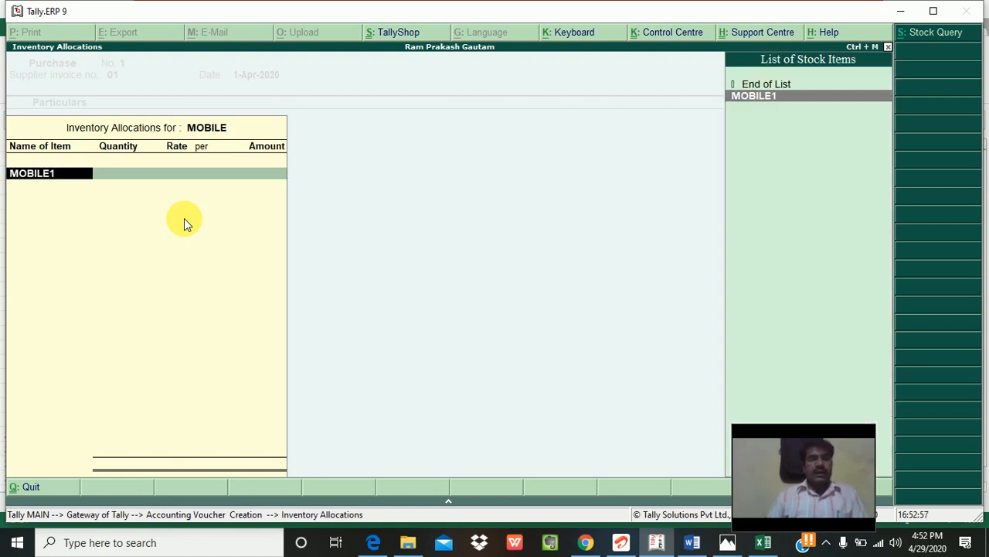
key("Return")
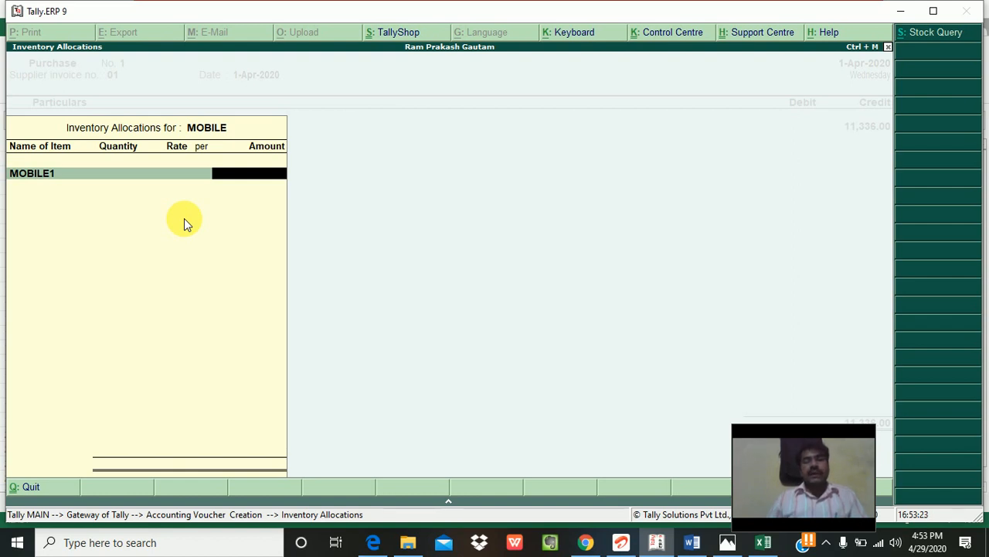
key("alt+Tab")
key("alt+Tab")
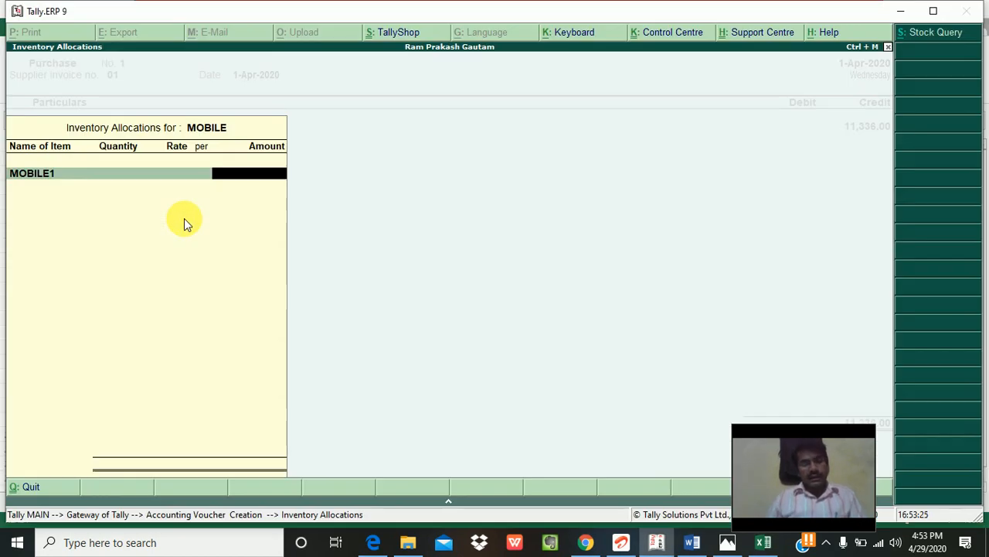
key("Escape")
key("Return")
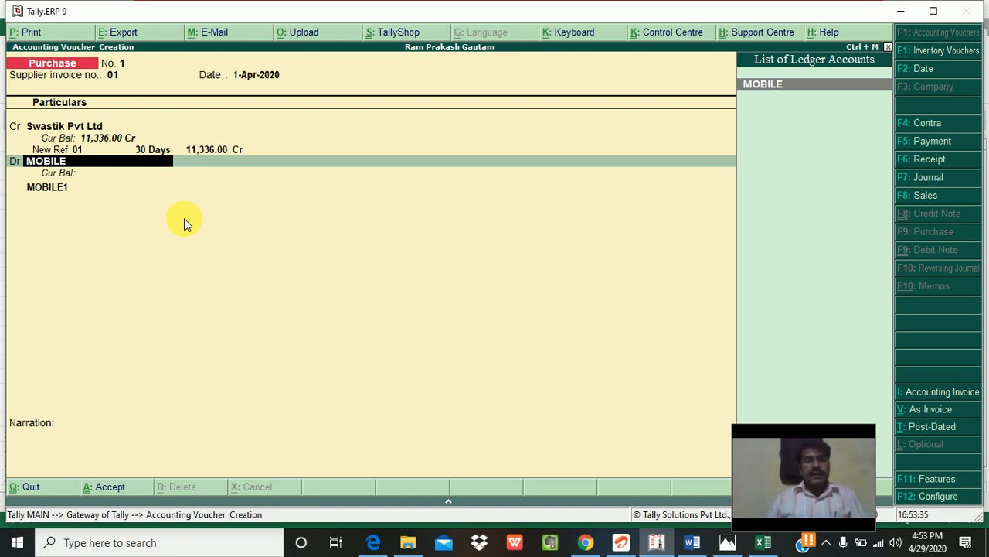
key("Return")
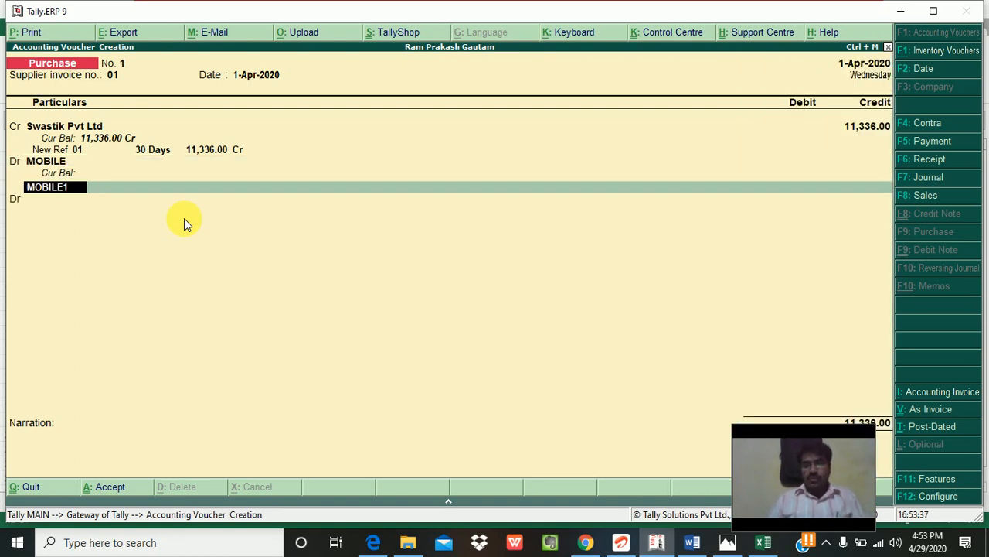
key("BackSpace")
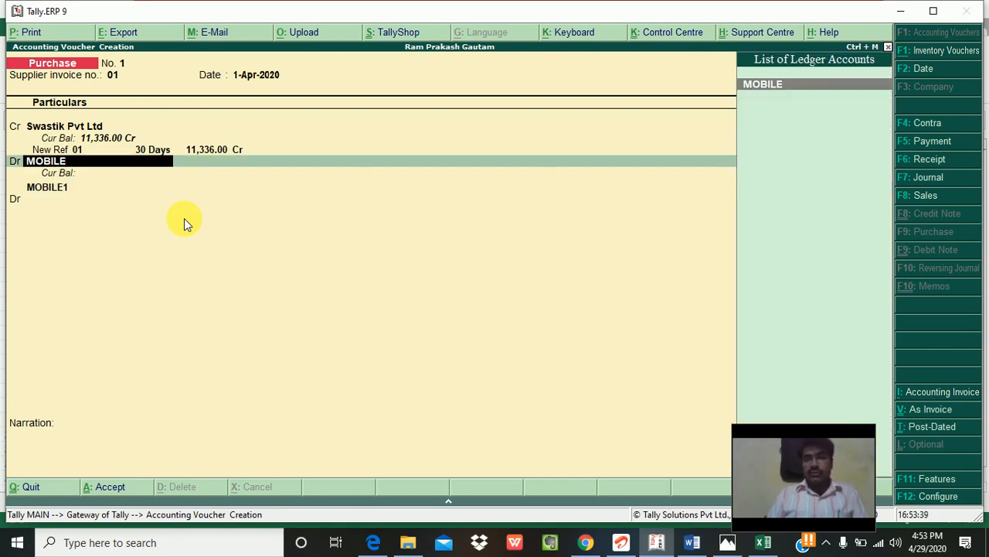
key("Return")
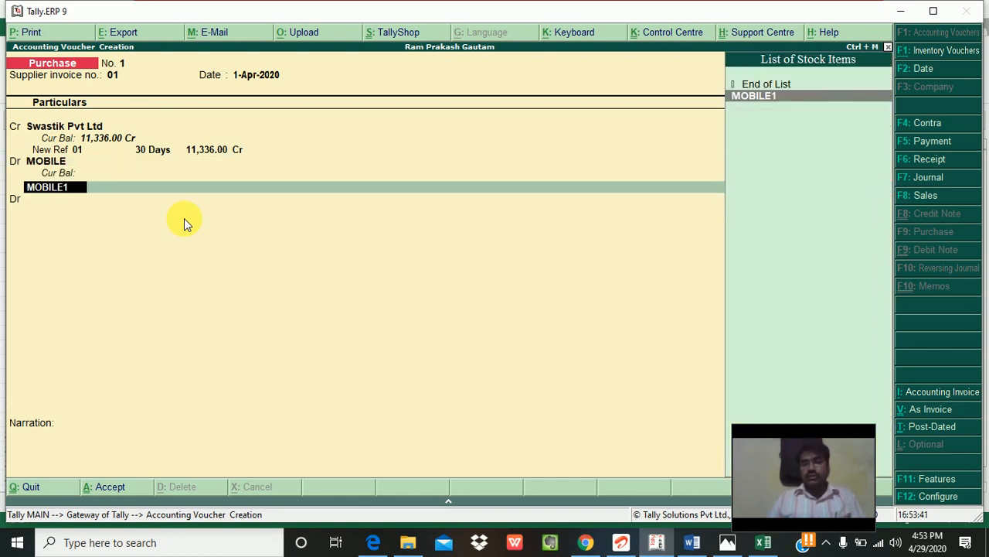
key("BackSpace")
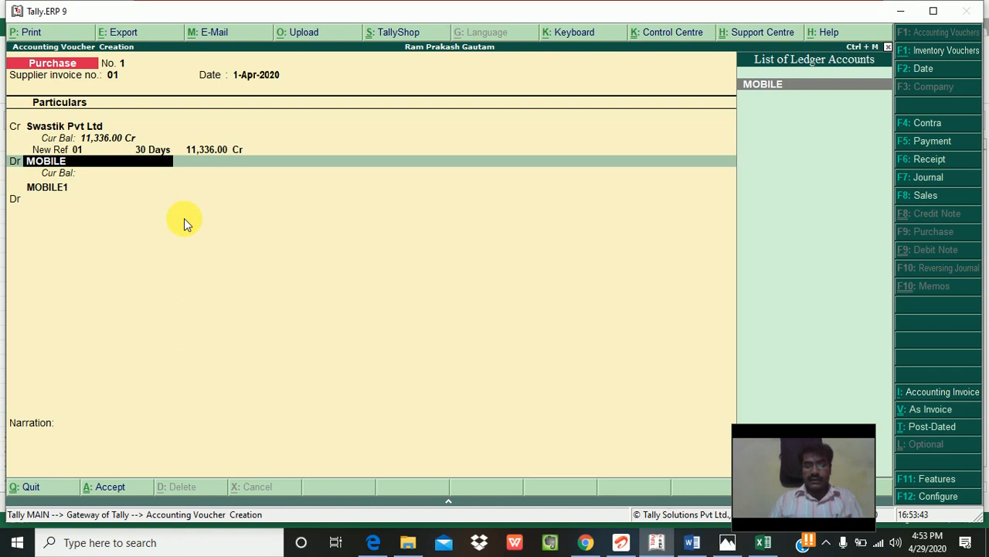
key("Return")
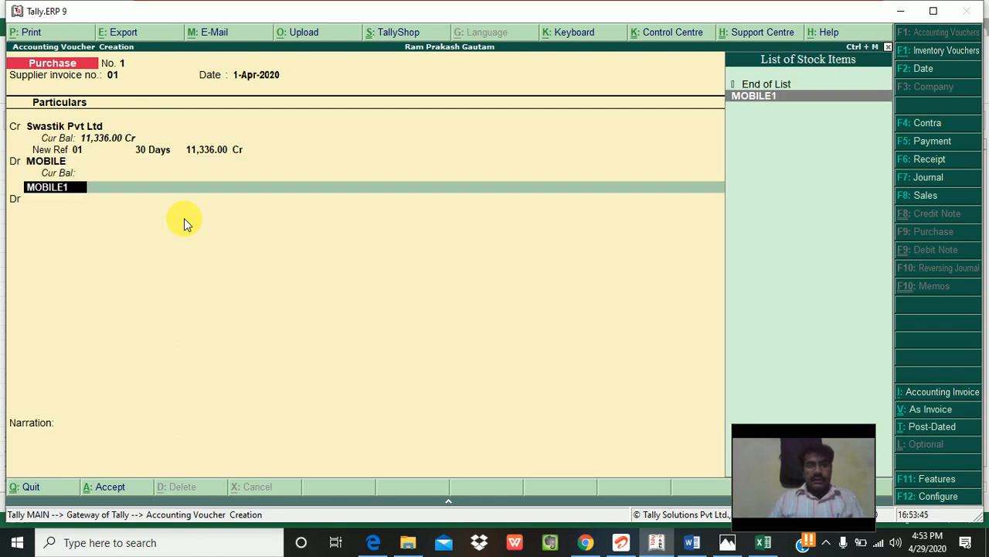
key("BackSpace")
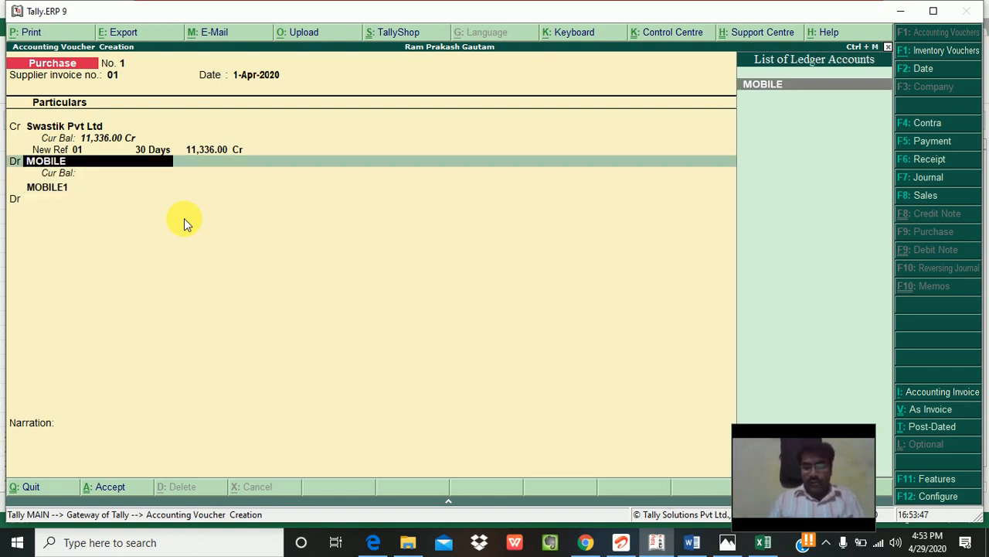
key("ctrl+d")
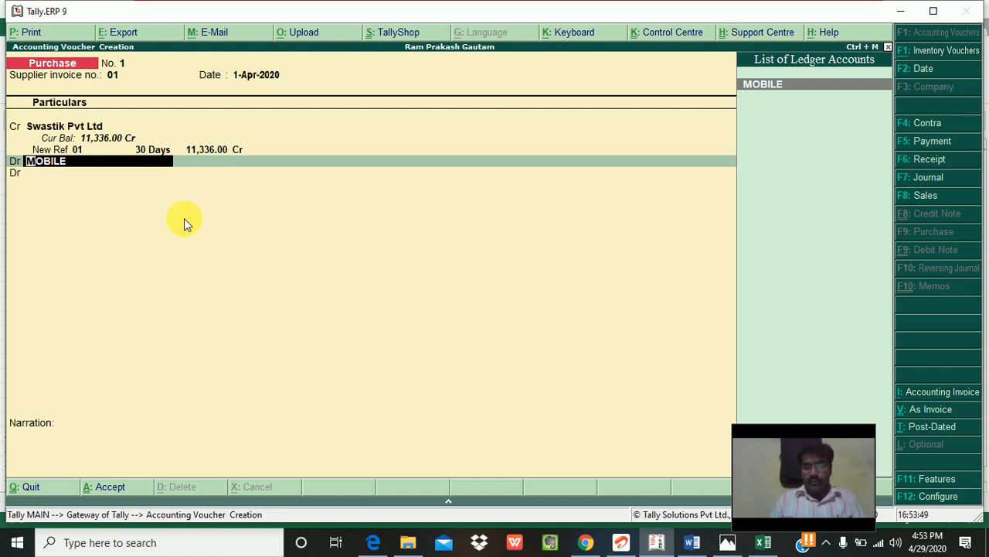
key("ctrl+u")
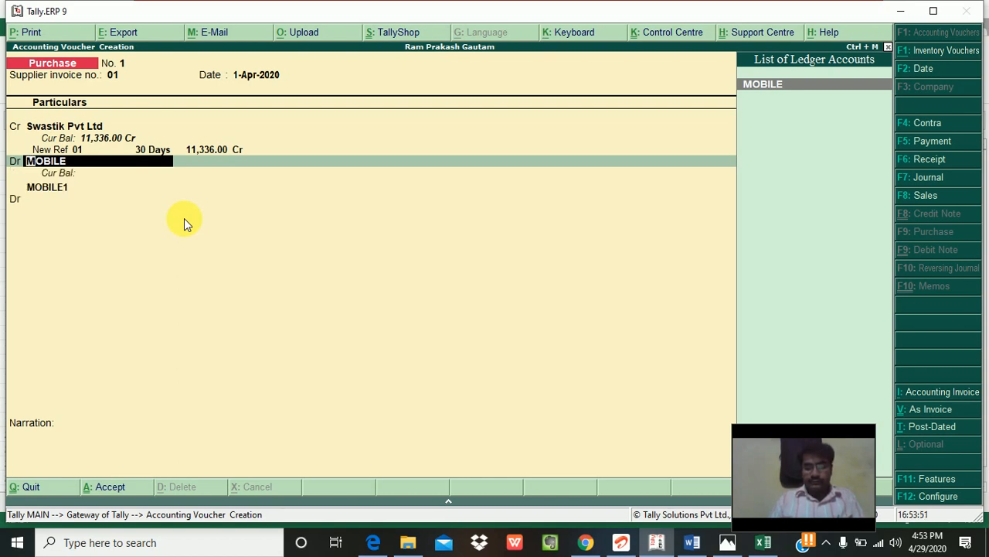
Step: Alter the MOBILE ledger: inventory values affected set to No, ledger type Not Applicable
key("ctrl+Return")
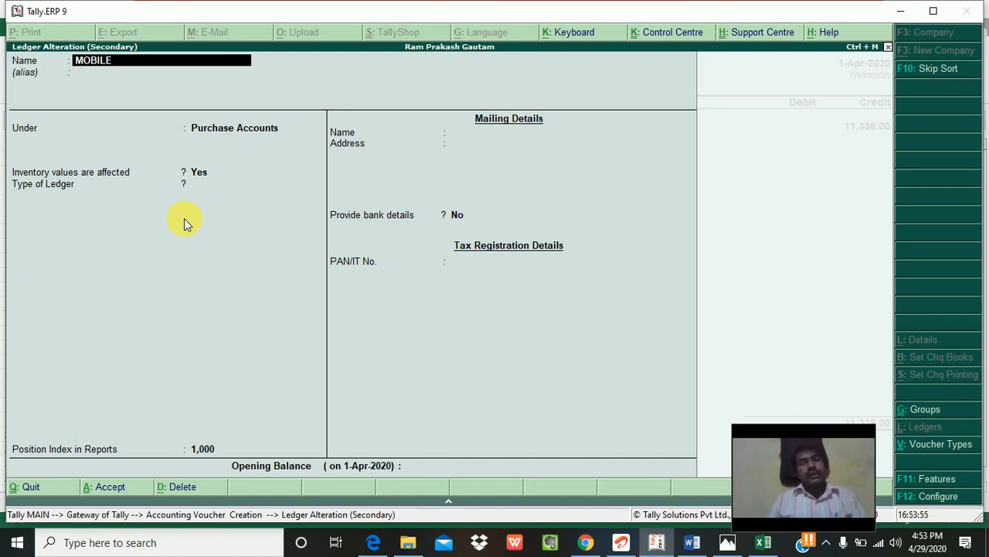
key("Return")
key("Return")
key("Return")
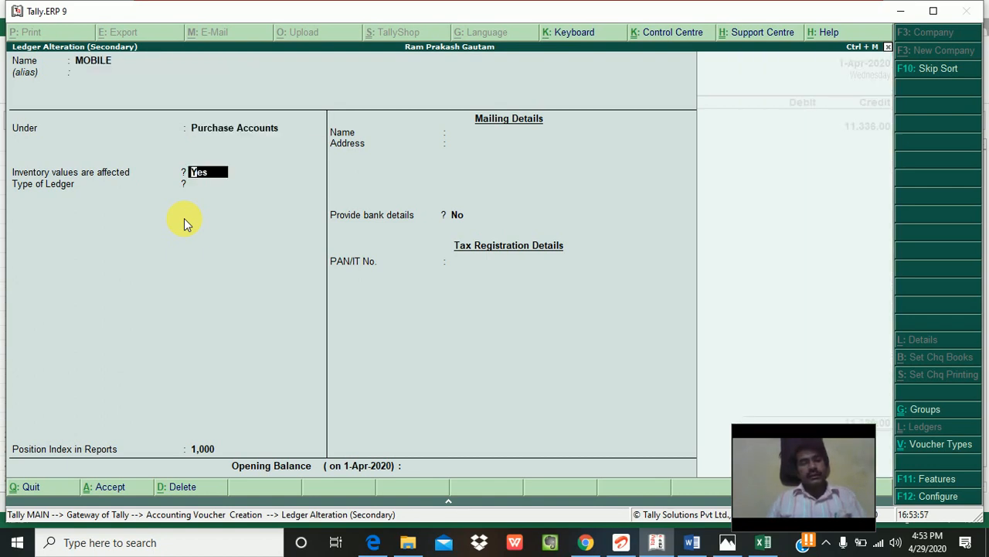
type("N")
key("Return")
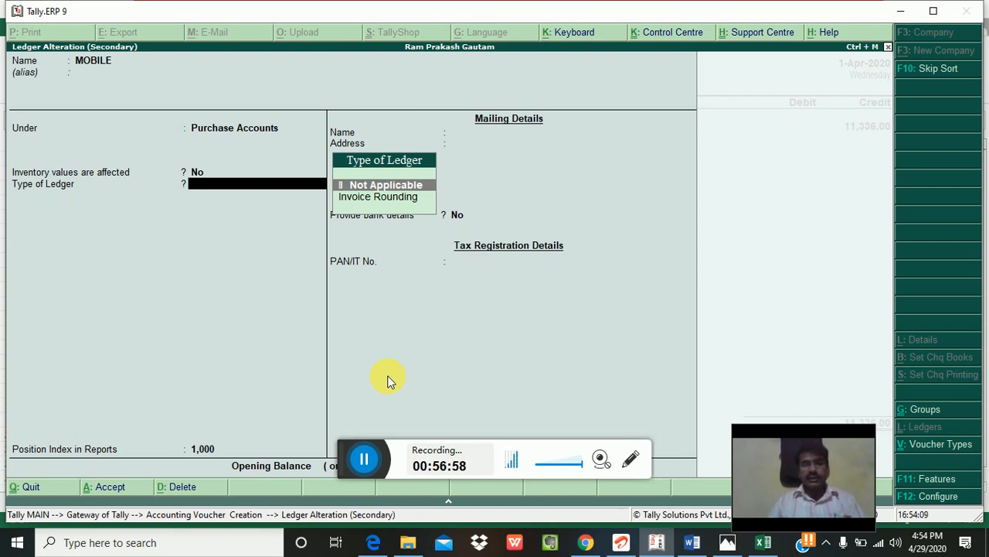
key("Return")
key("Return")
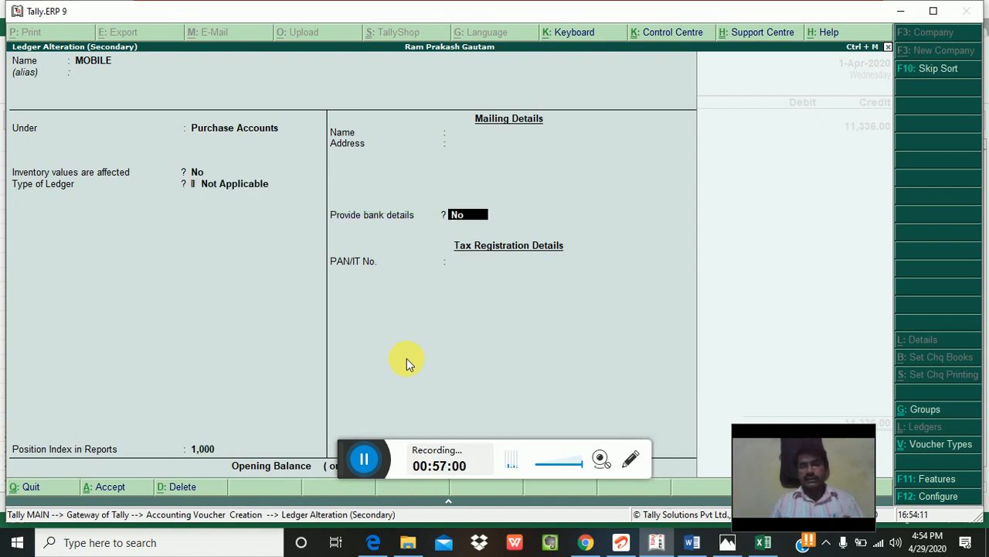
key("Return")
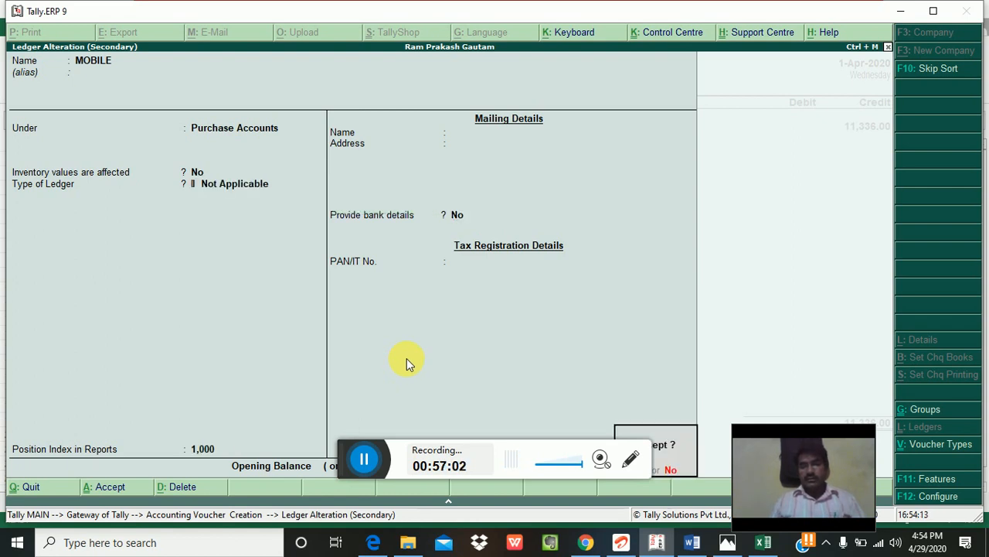
key("Return")
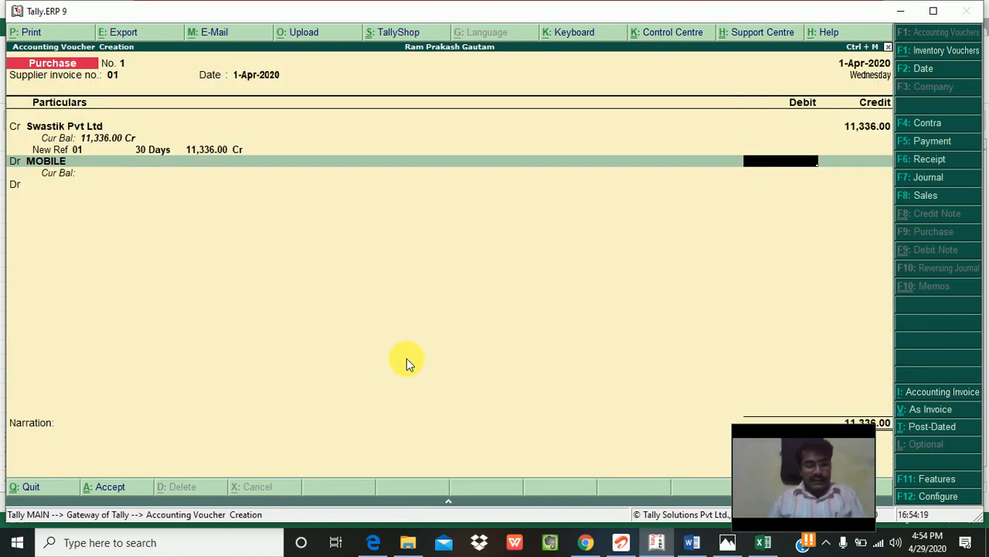
Step: Debit MOBILE 5,000.00, the material cost from Excel cell E4, then start a new ledger
key("alt+Tab")
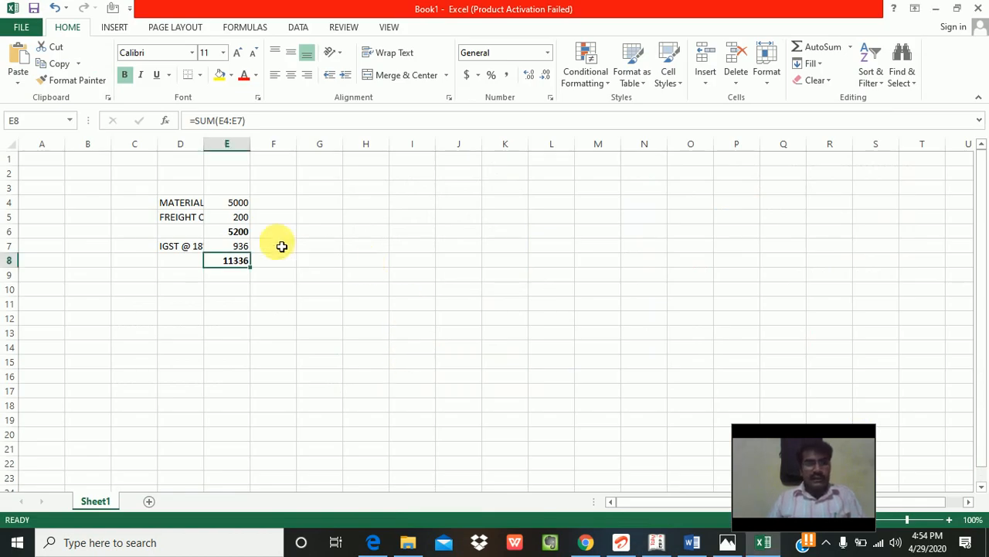
left_click(235, 206)
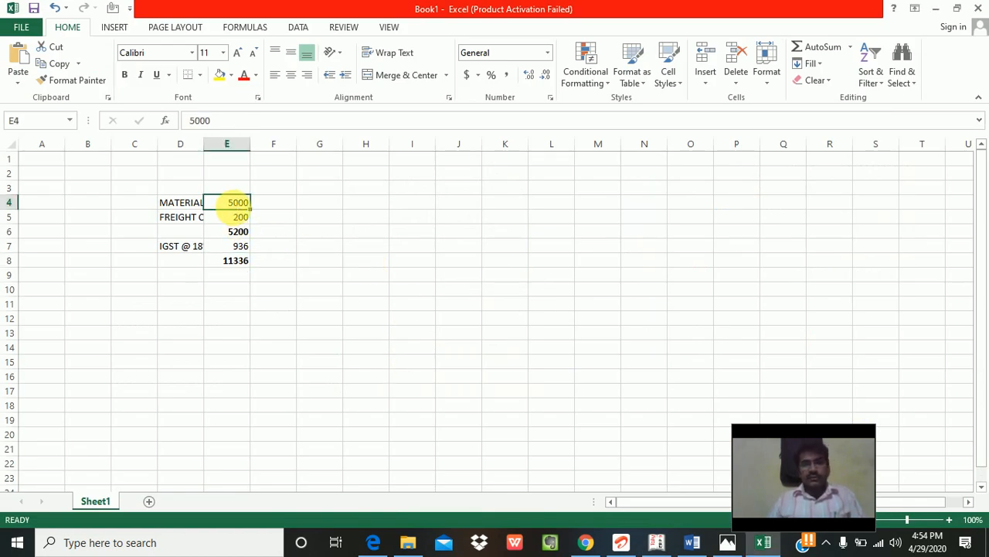
key("alt+Tab")
type("5000")
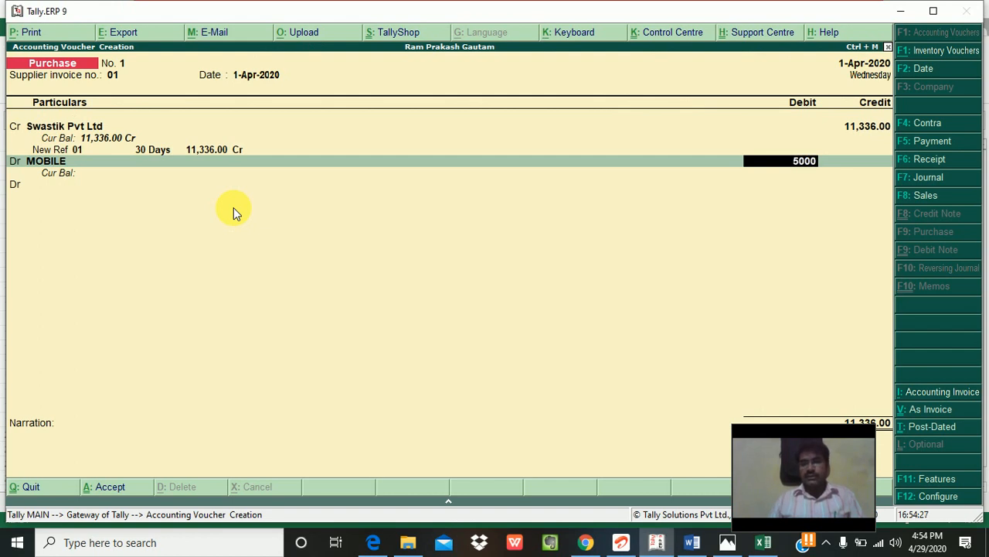
key("Return")
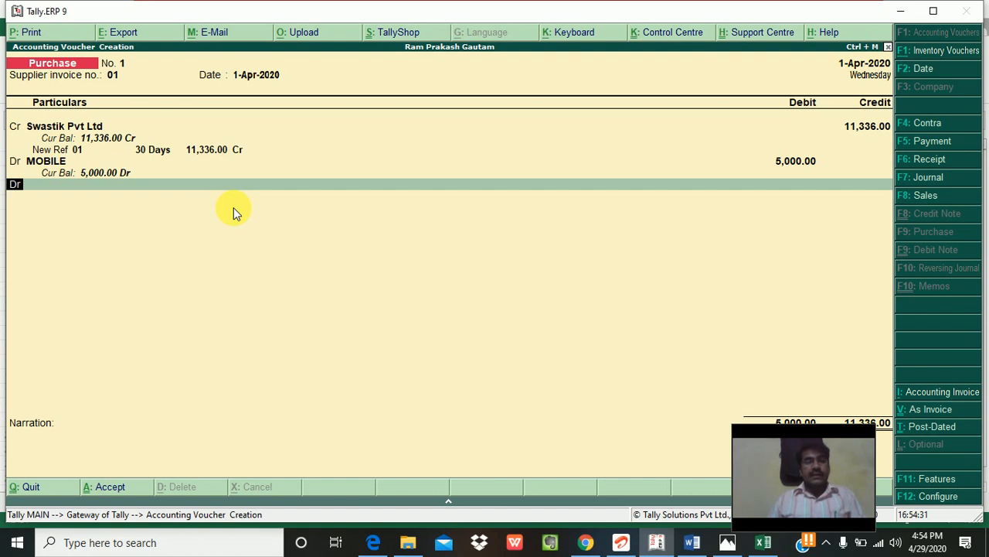
key("Return")
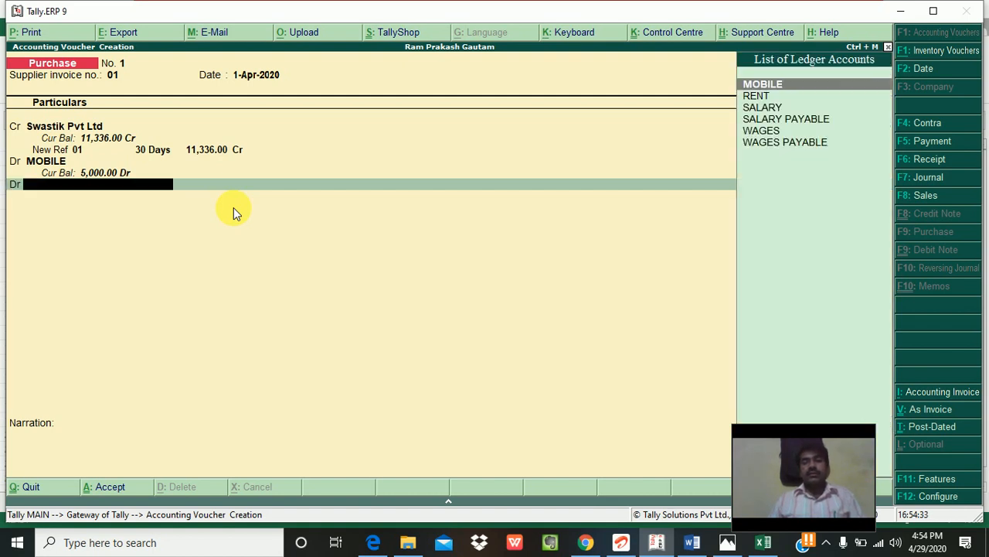
key("alt+c")
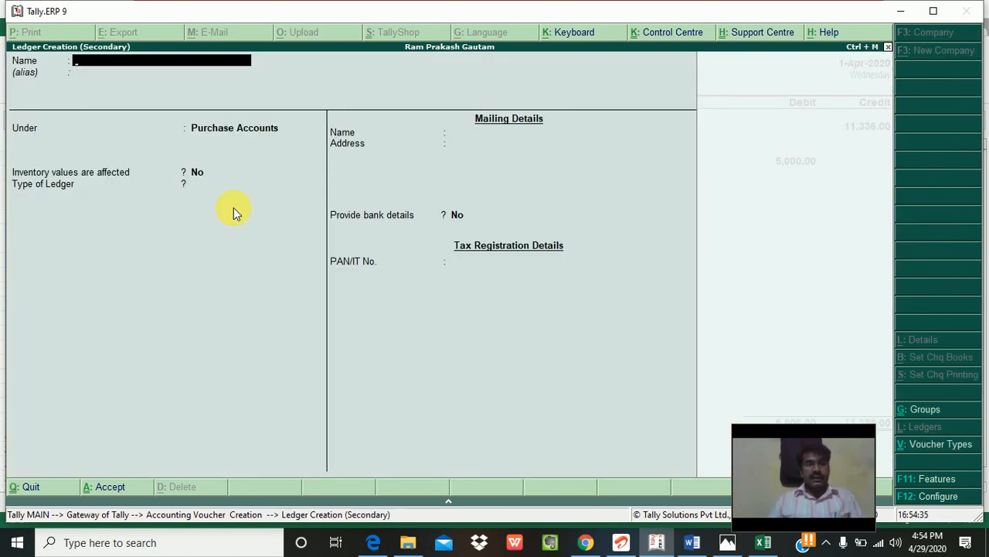
Step: Create the FREIGHT INWARD ledger under Indirect Expenses, not Direct Expenses, and debit it on the voucher
type("FREI")
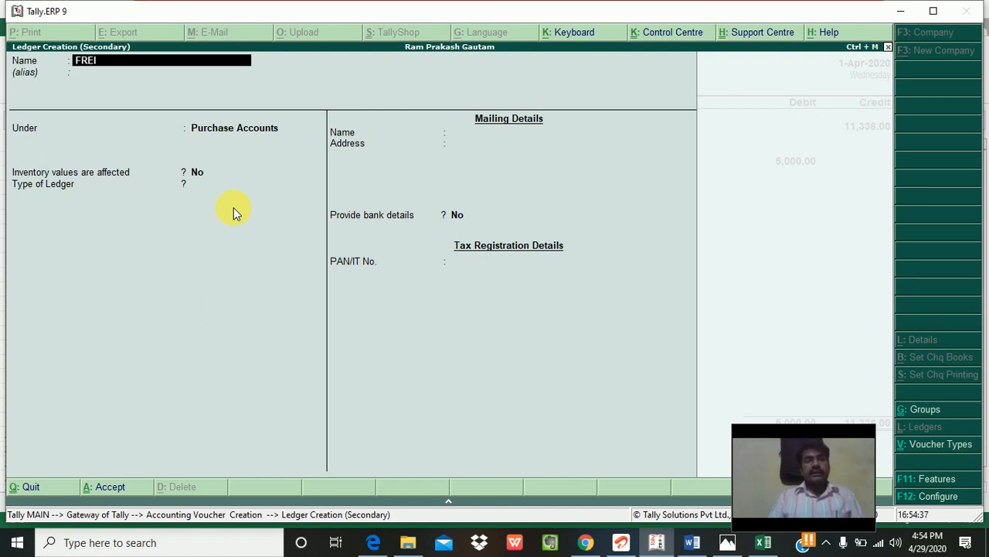
type("GHT")
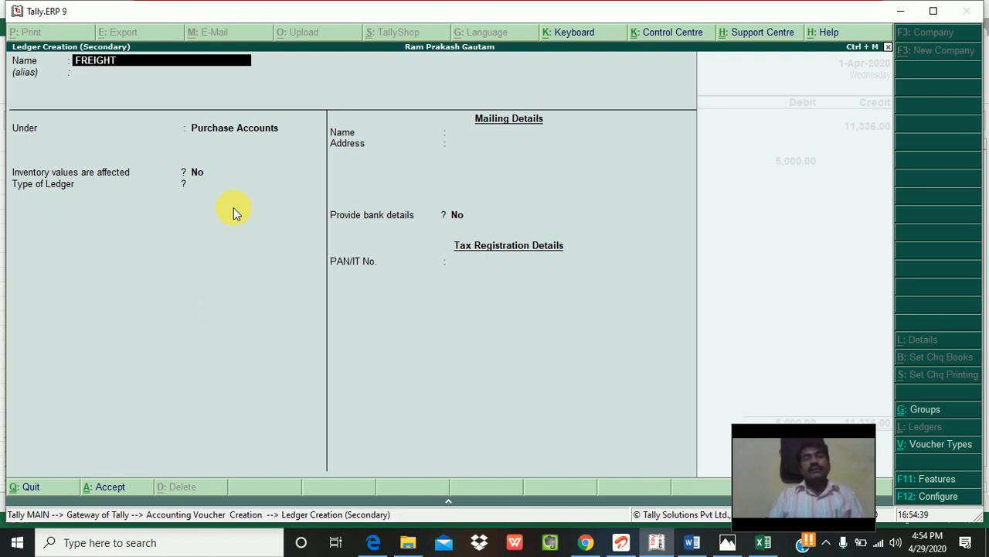
type(" INWARD")
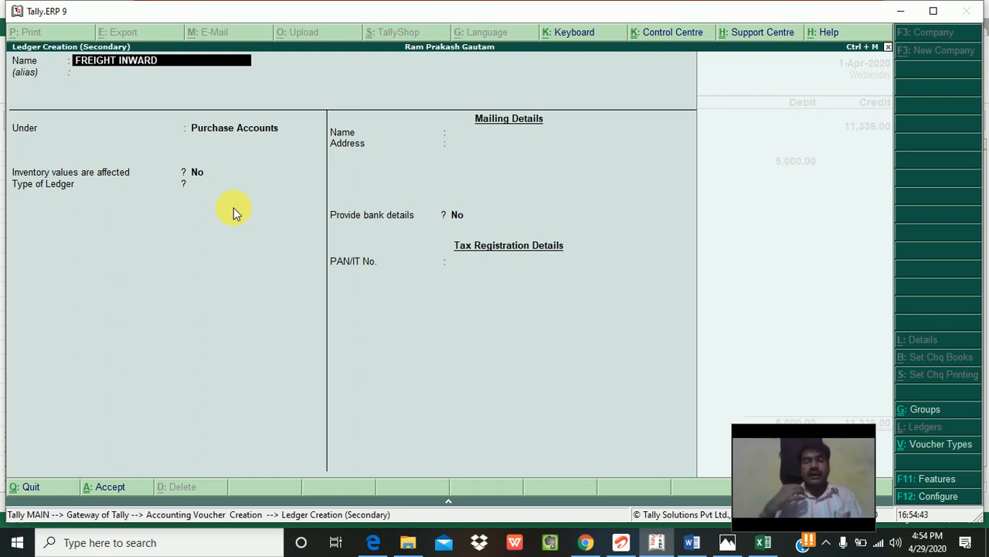
key("Return")
key("Return")
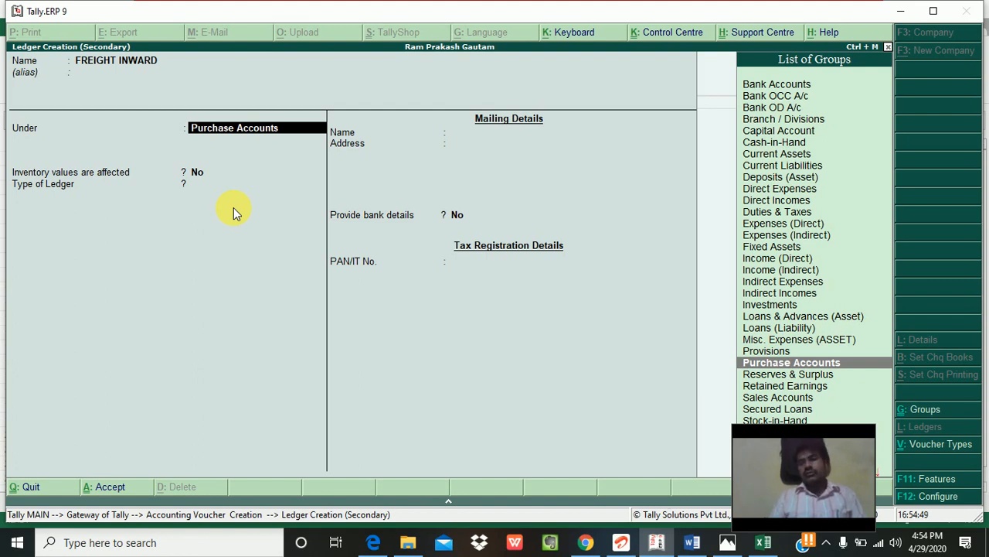
key("Up")
key("Up")
key("Up")
key("Up")
key("Up")
key("Up")
key("Up")
key("Up")
key("Up")
key("Up")
key("Up")
key("Up")
key("Up")
key("Up")
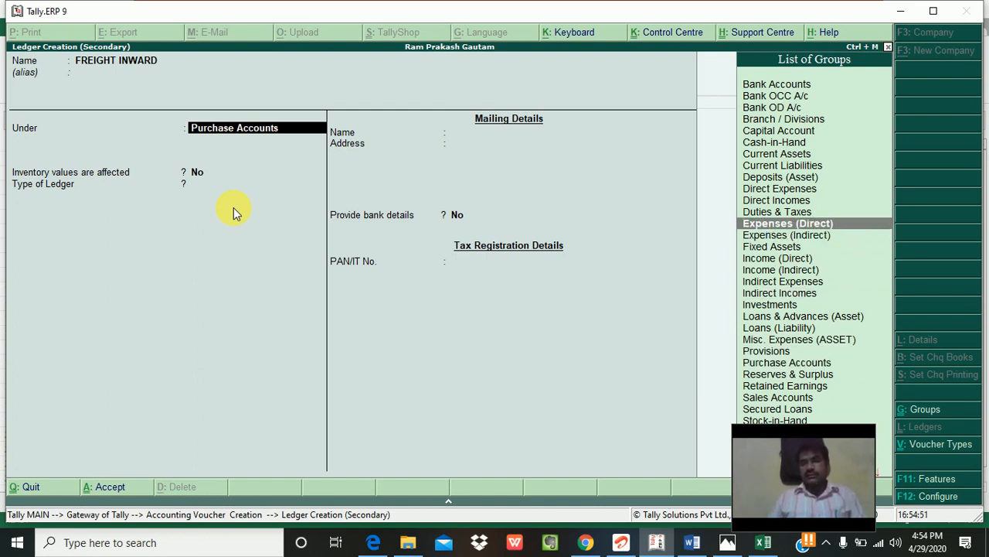
key("Up")
key("Return")
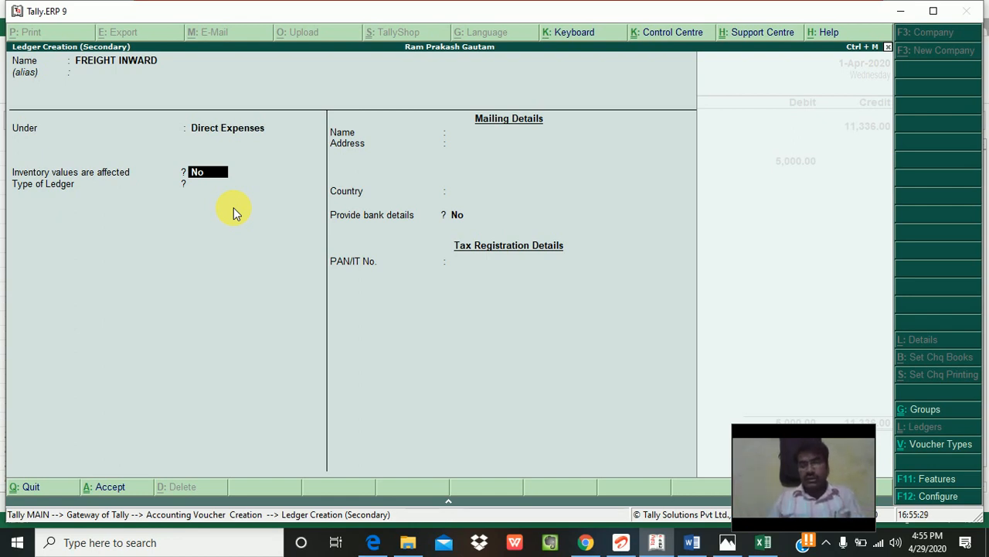
key("BackSpace")
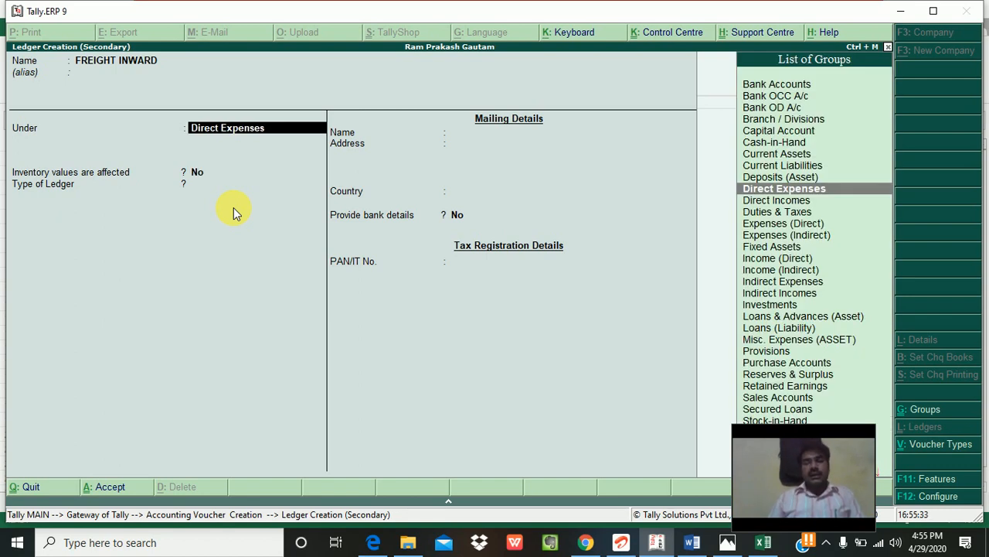
key("Down")
key("Down")
key("Down")
key("Down")
key("Down")
key("Down")
key("Down")
key("Down")
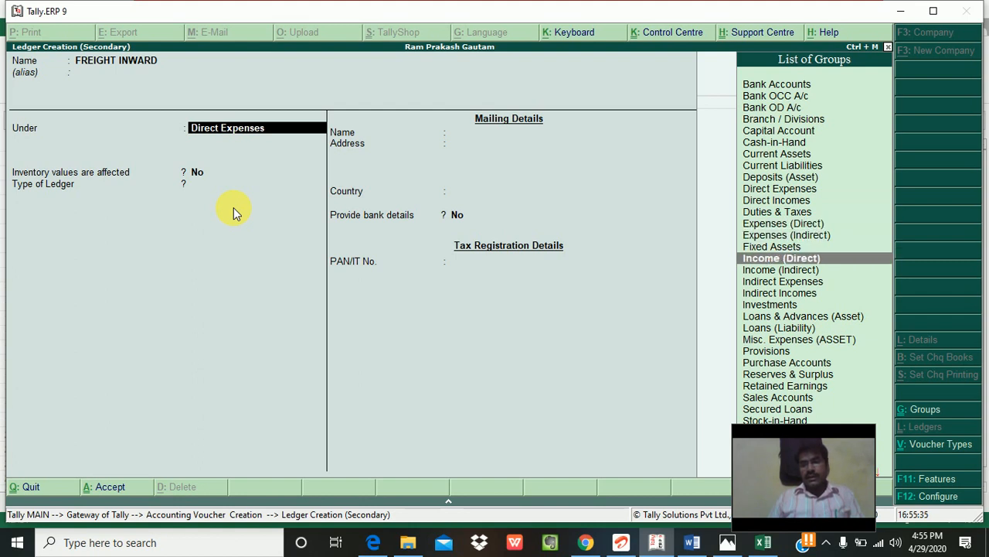
key("Return")
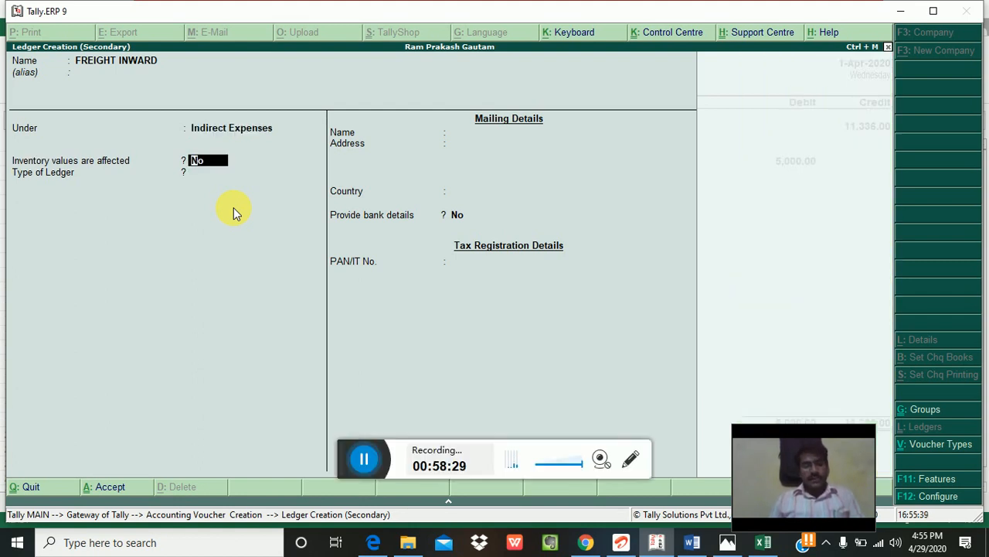
key("Return")
key("Return")
key("Return")
key("Return")
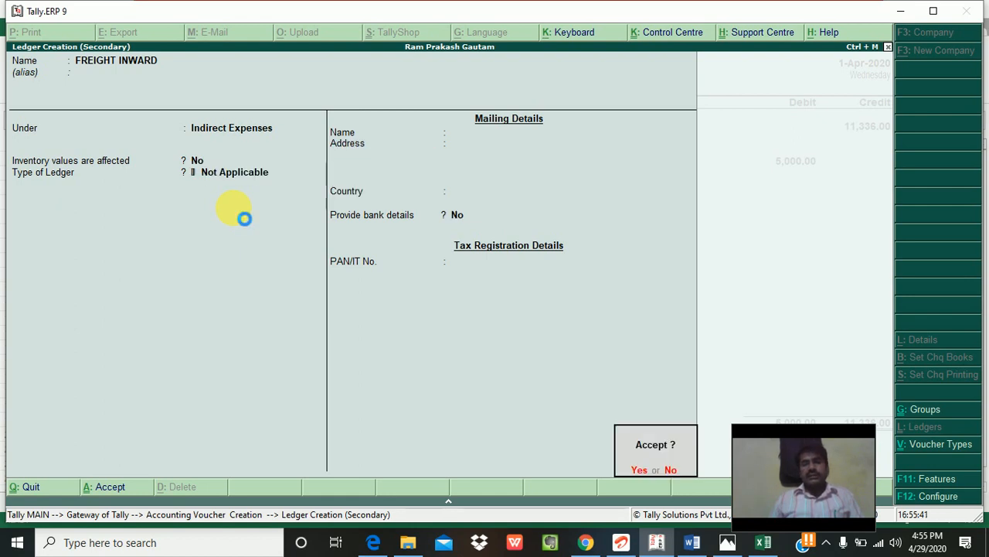
key("Return")
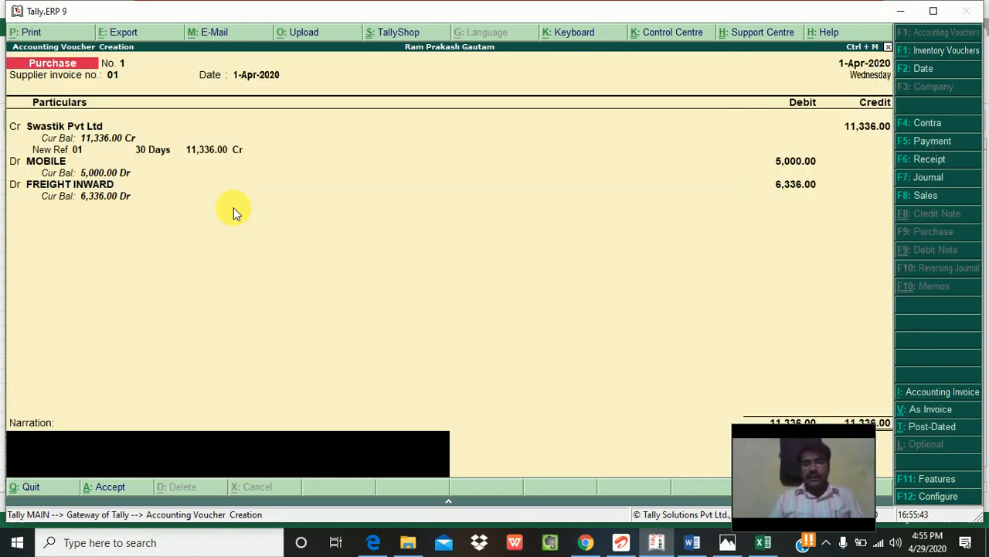
Step: Set the FREIGHT INWARD debit to 200.00, matching the freight figure in Excel cell E5
key("alt+Tab")
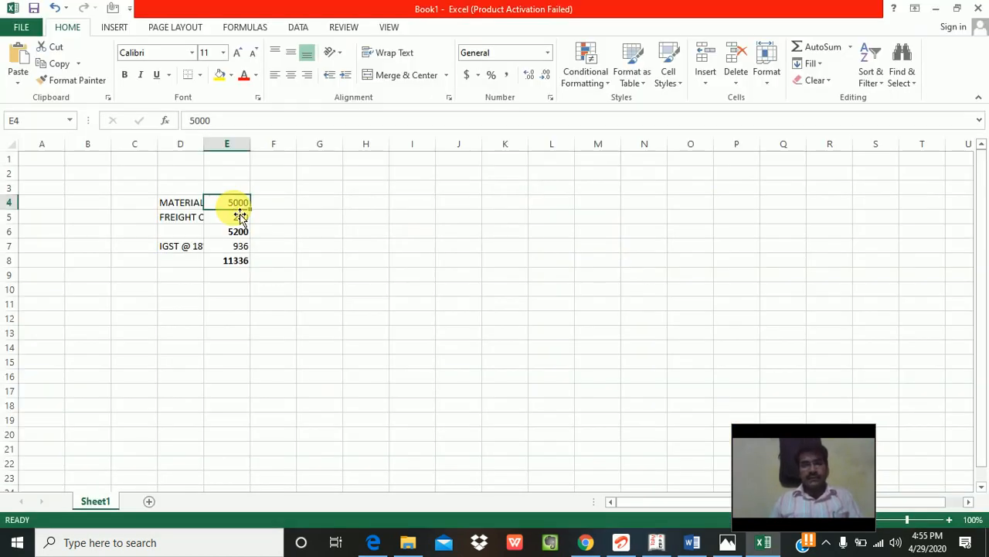
left_click(241, 217)
key("alt+Tab")
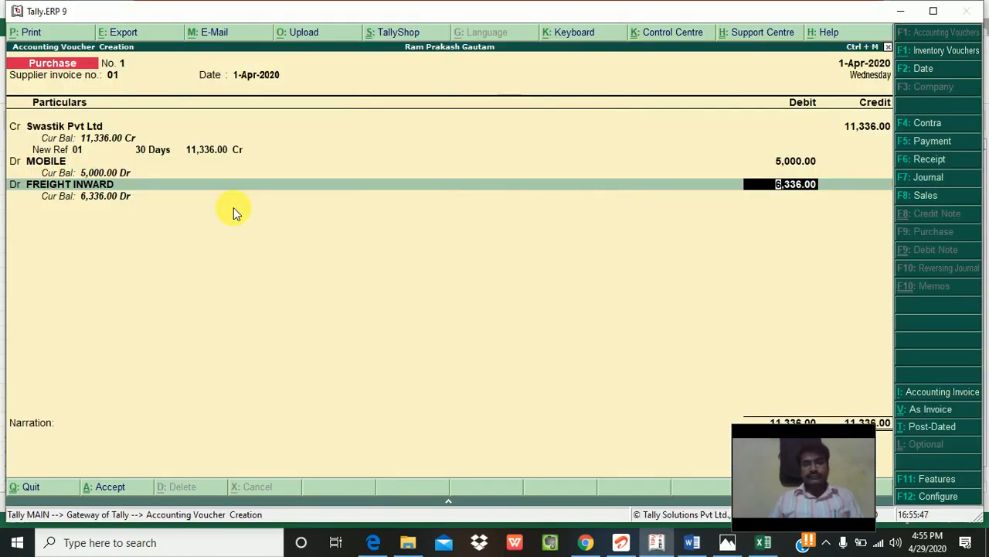
type("200")
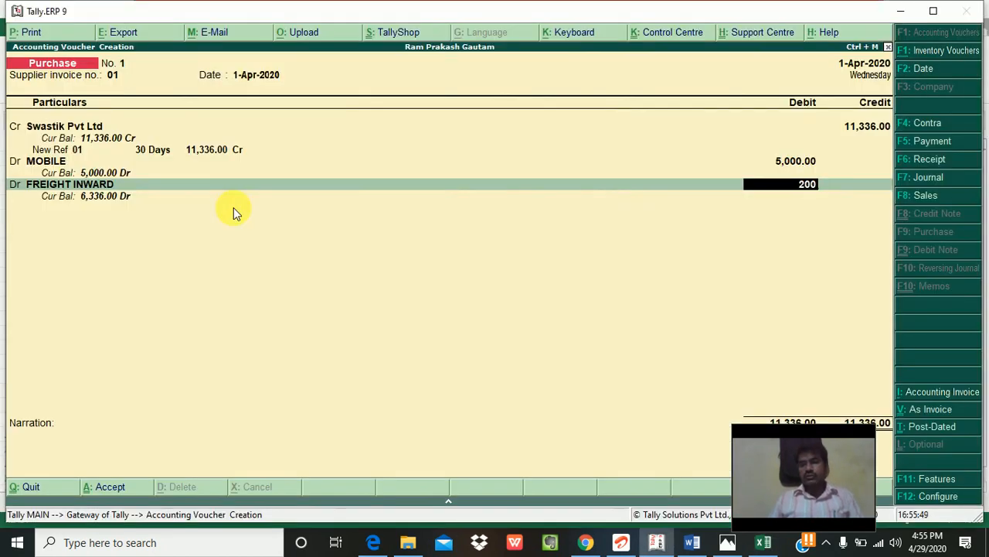
key("Return")
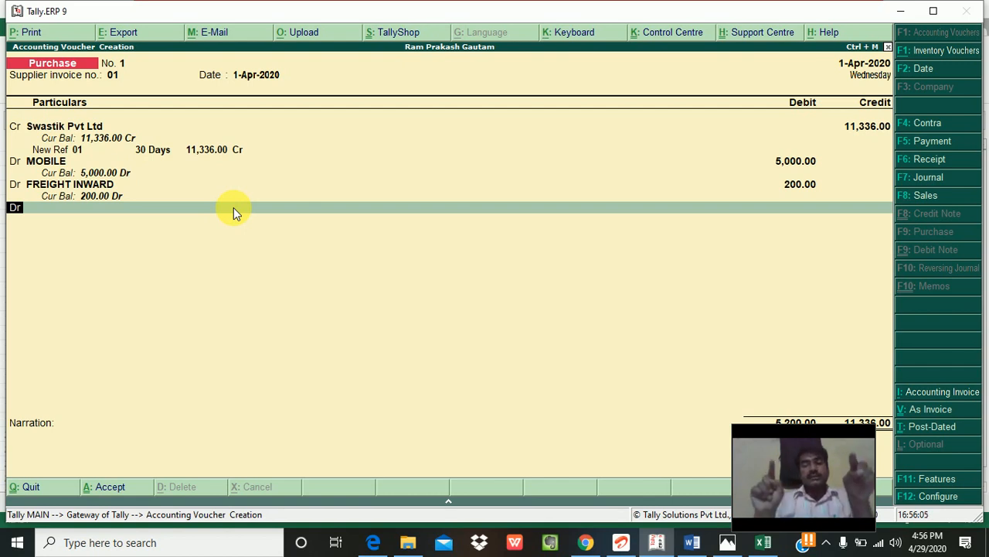
Step: On the next debit line, create IGST ITC 18% under Duties & Taxes, type Others, 0%
key("Return")
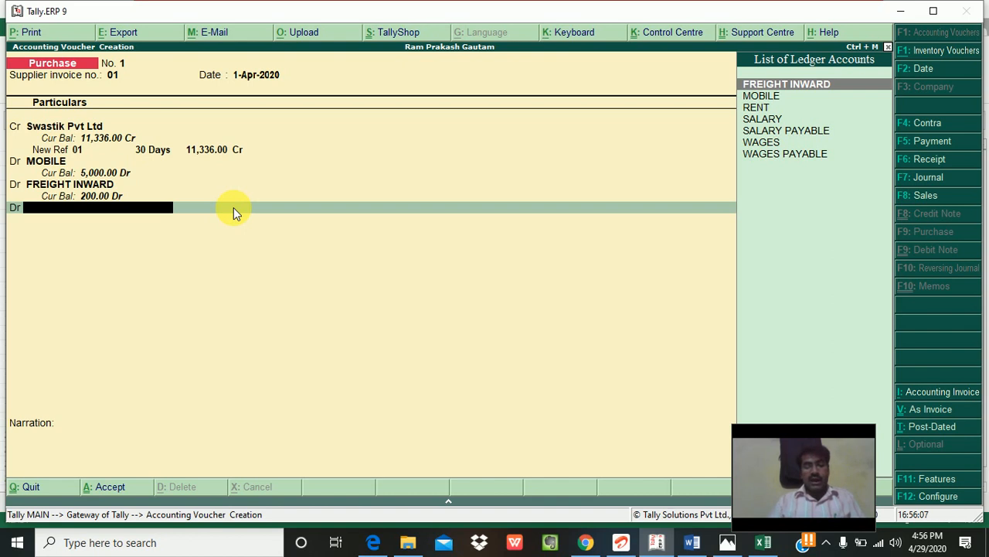
type("i")
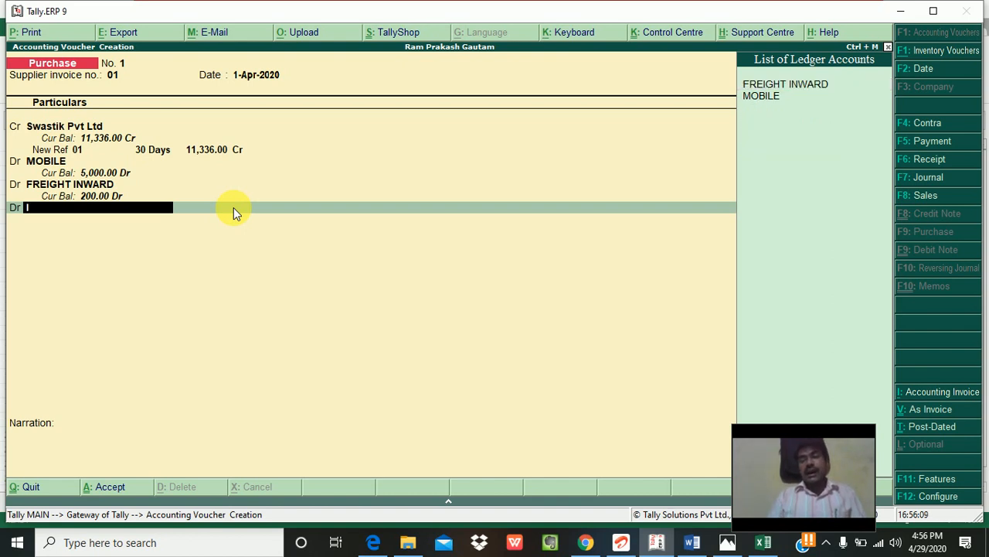
type("s")
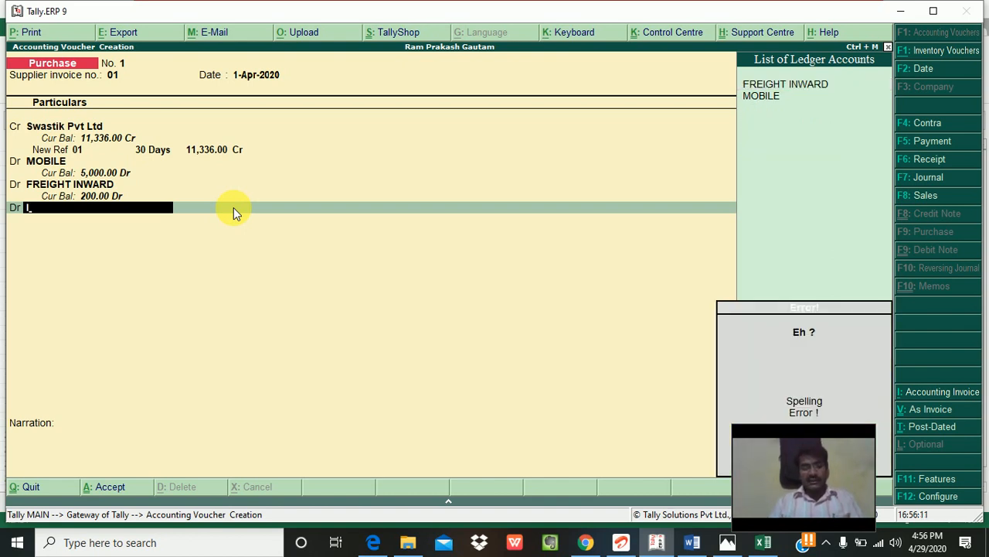
key("alt+c")
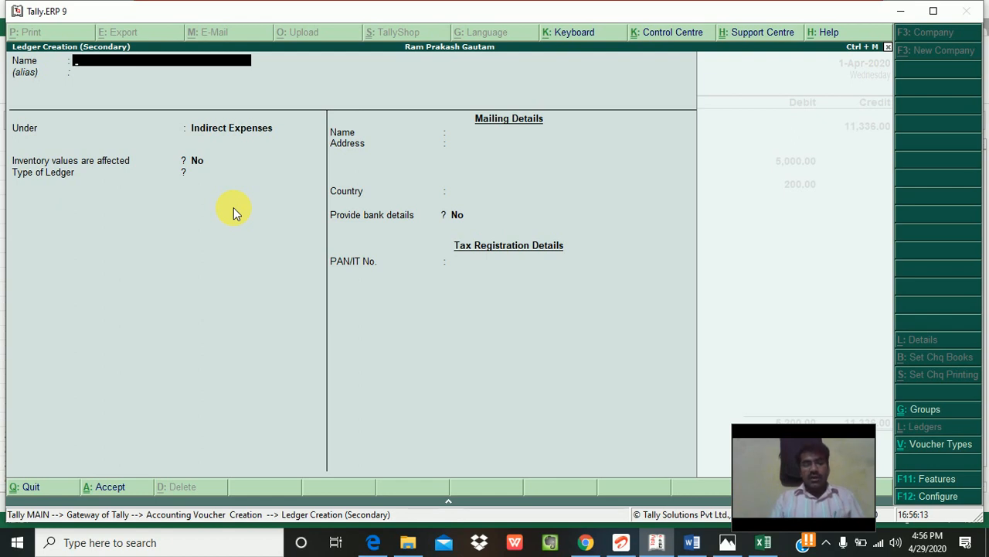
type("IGST")
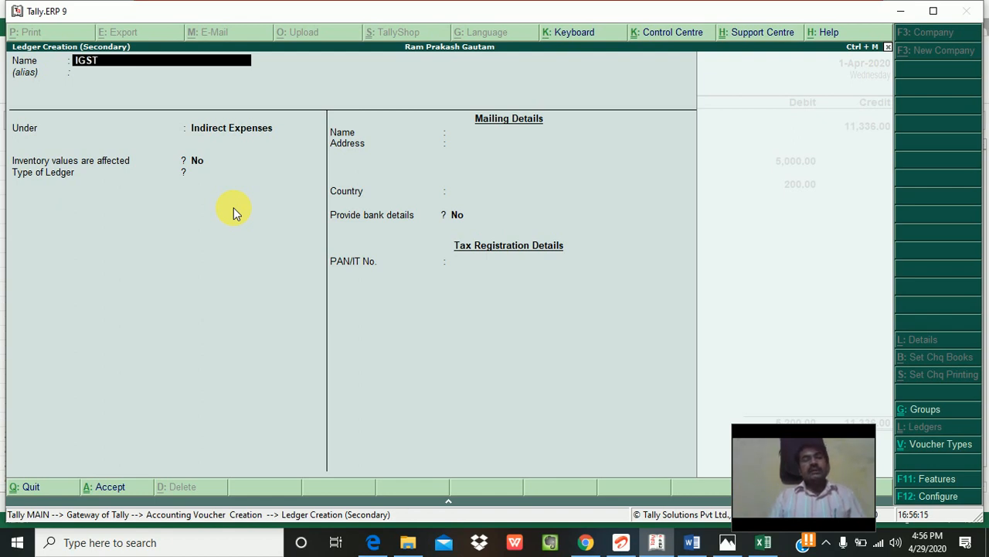
type(" ITC")
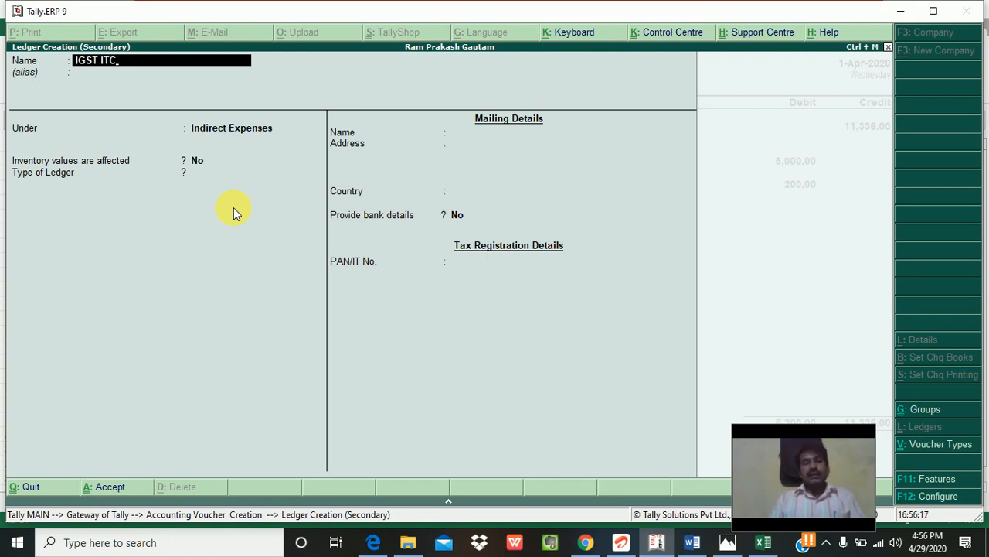
type(" 18")
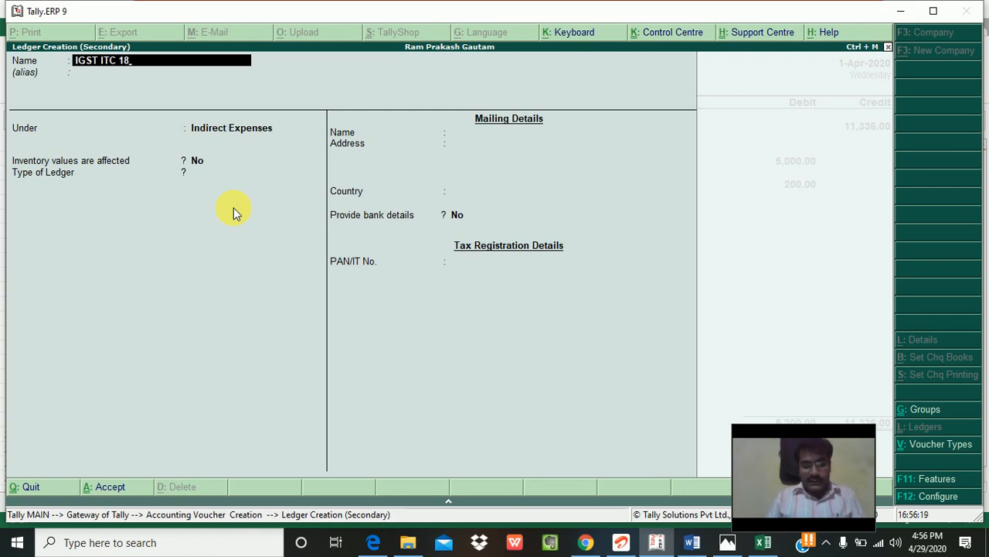
type("%")
key("Return")
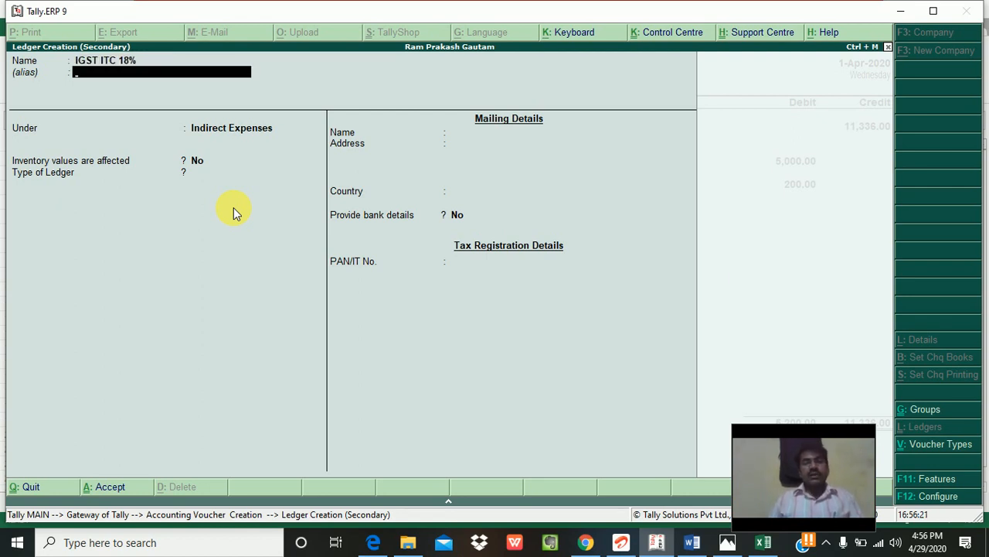
key("Return")
type("DU")
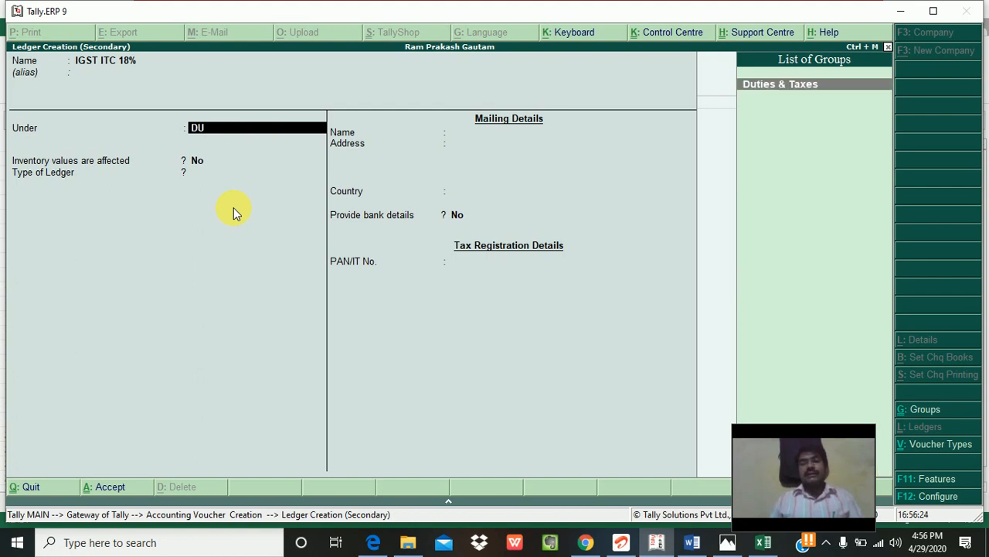
key("Return")
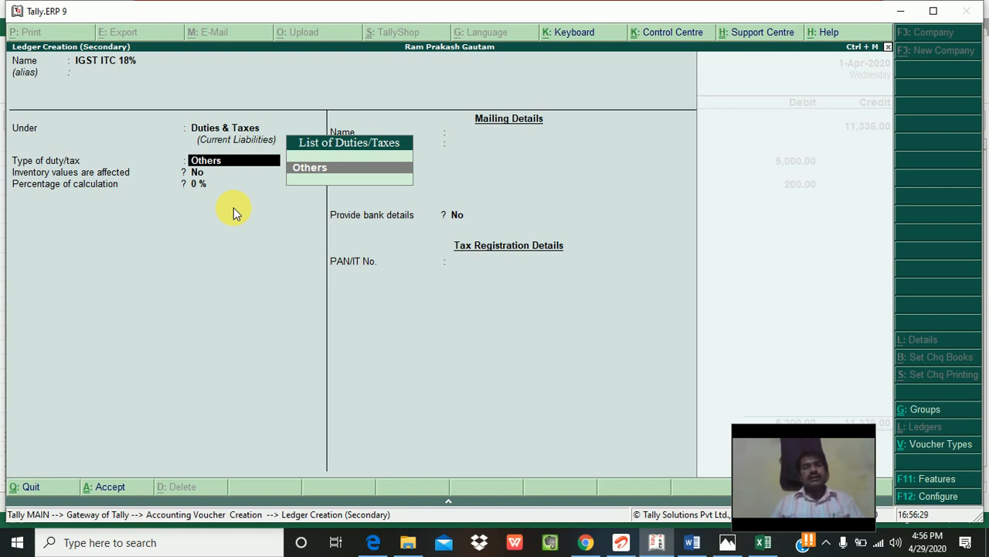
key("Return")
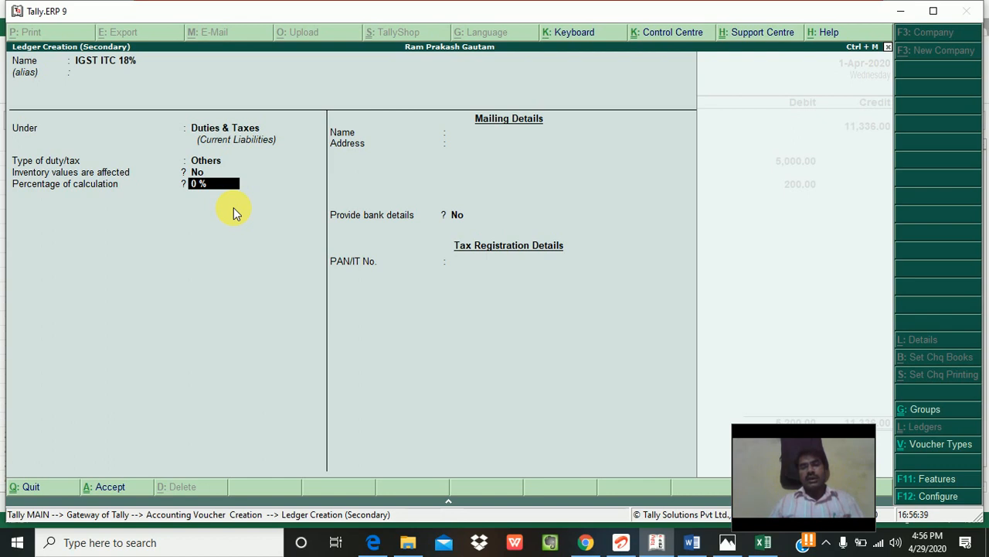
key("Return")
key("Return")
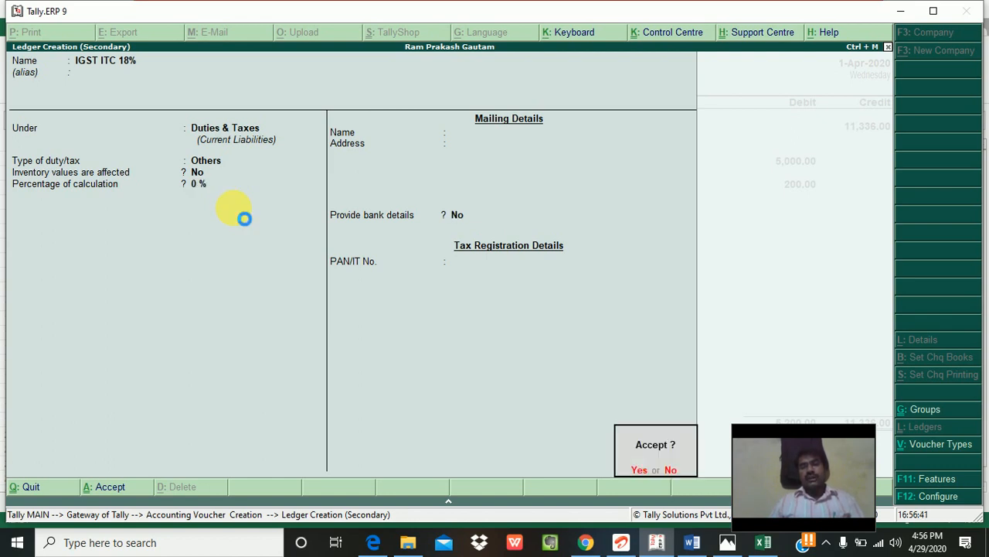
key("Return")
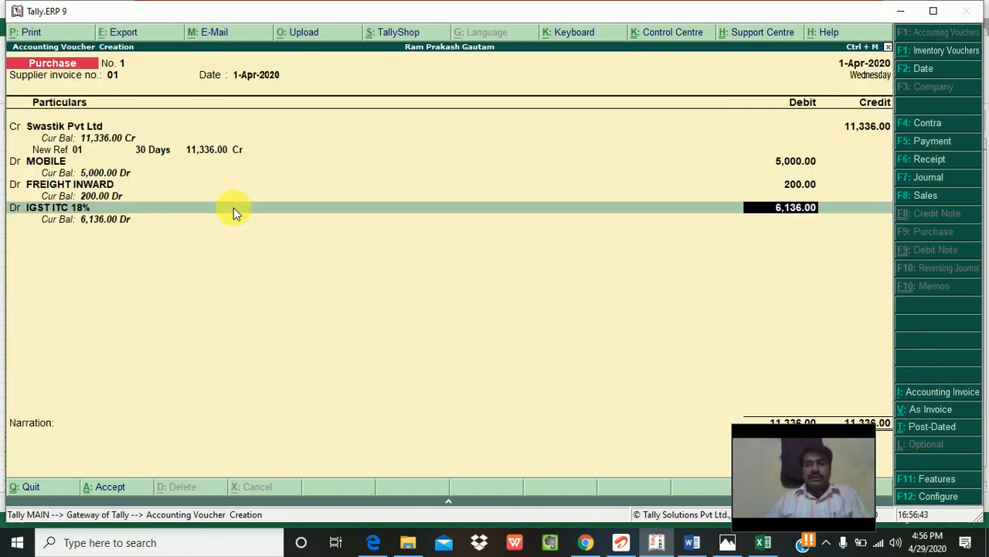
Step: Change Excel cell E8's formula to =SUM(E6:E7) so the total reads 6136
key("alt+Tab")
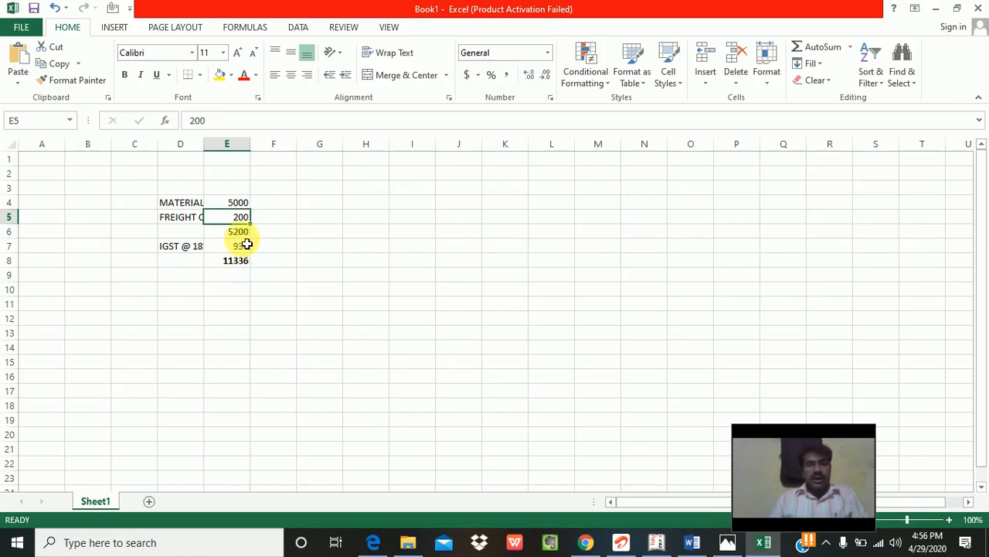
key("alt+Tab")
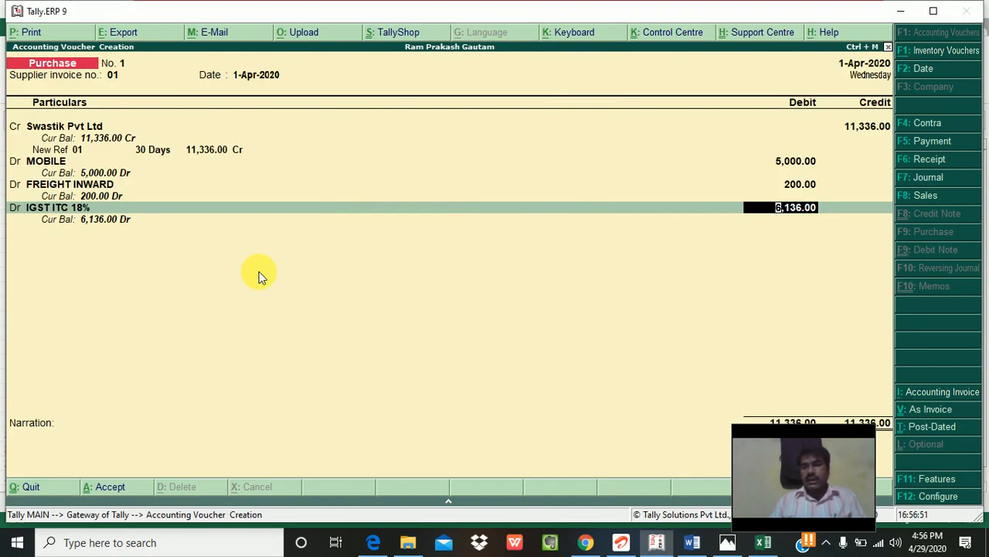
key("alt+Tab")
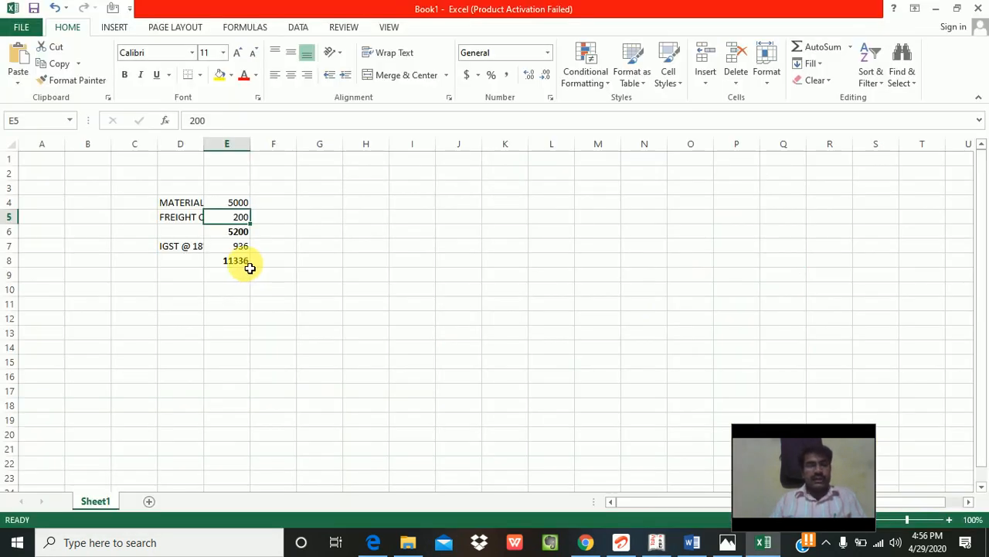
double_click(245, 263)
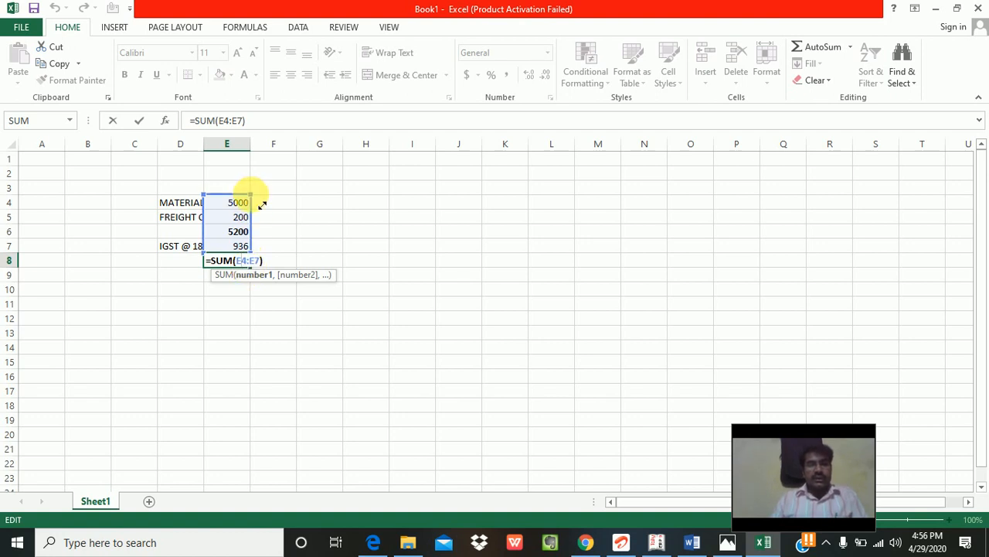
left_click_drag(262, 203, 262, 232)
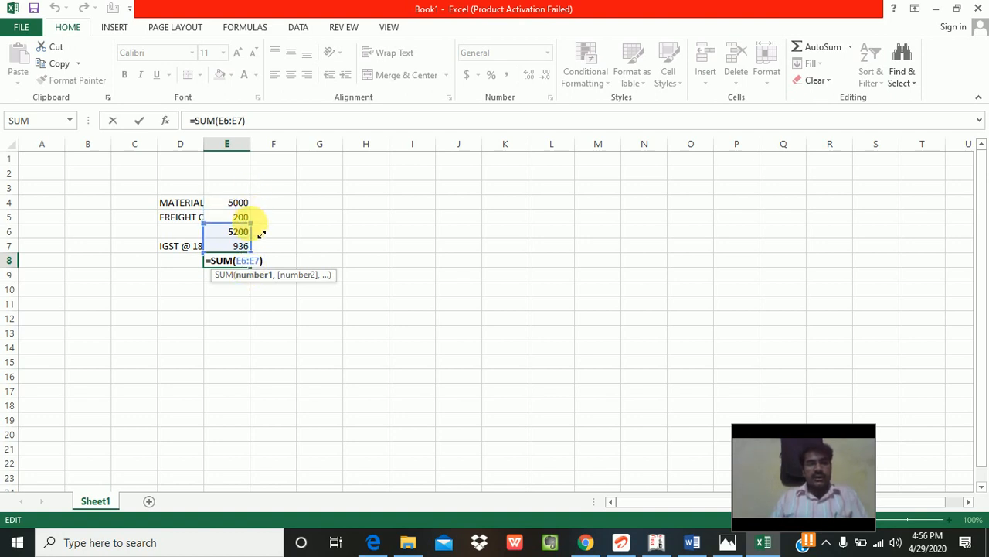
key("Return")
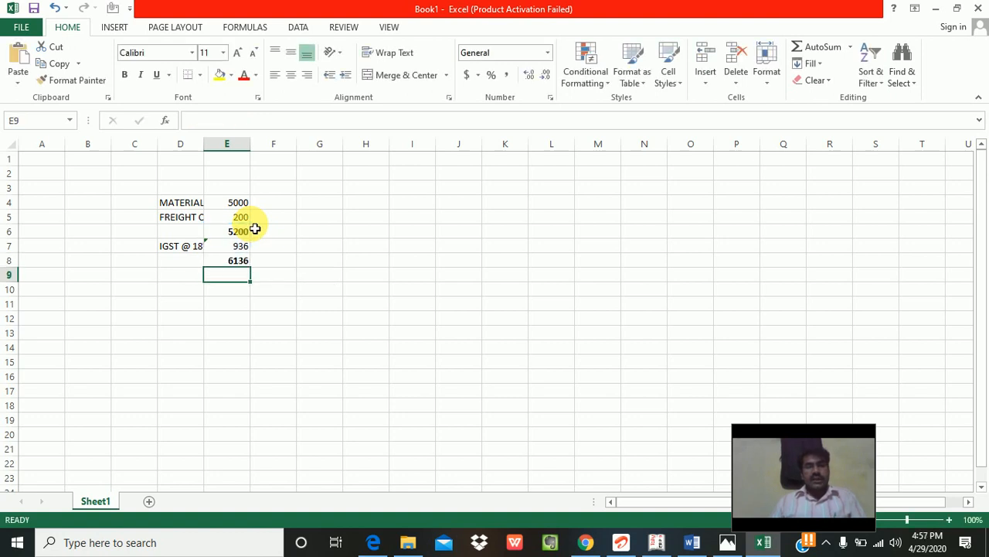
left_click(248, 259)
key("alt+Tab")
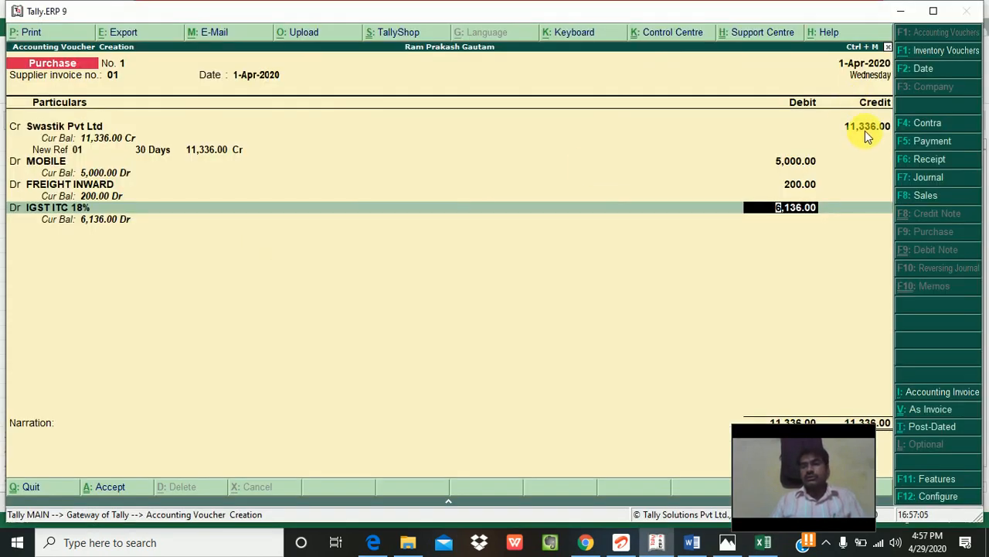
Step: Change Swastik Pvt Ltd's credit to 6,136.00, keeping MOBILE 5,000.00 and FREIGHT INWARD 200.00 debits
left_click(864, 130)
type("6,13")
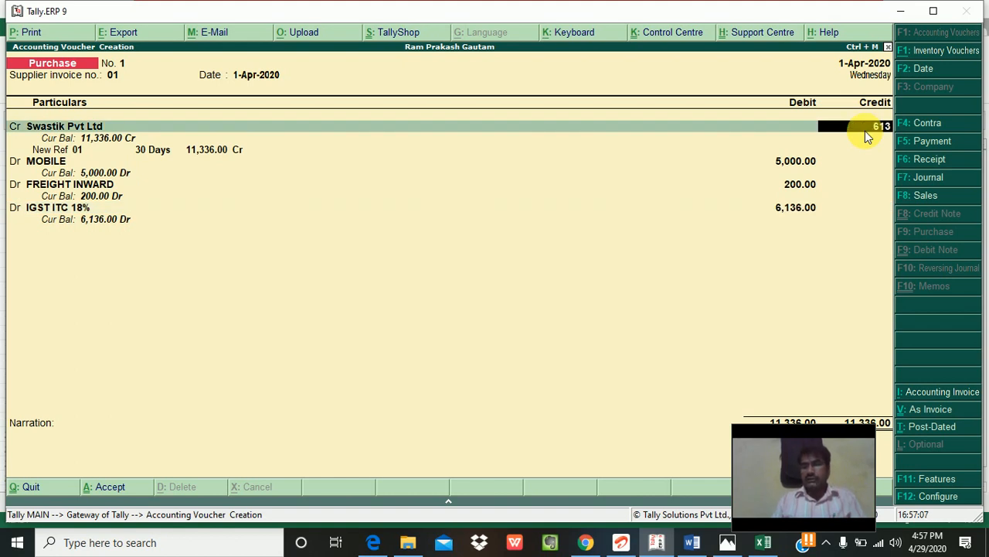
type("6")
key("Return")
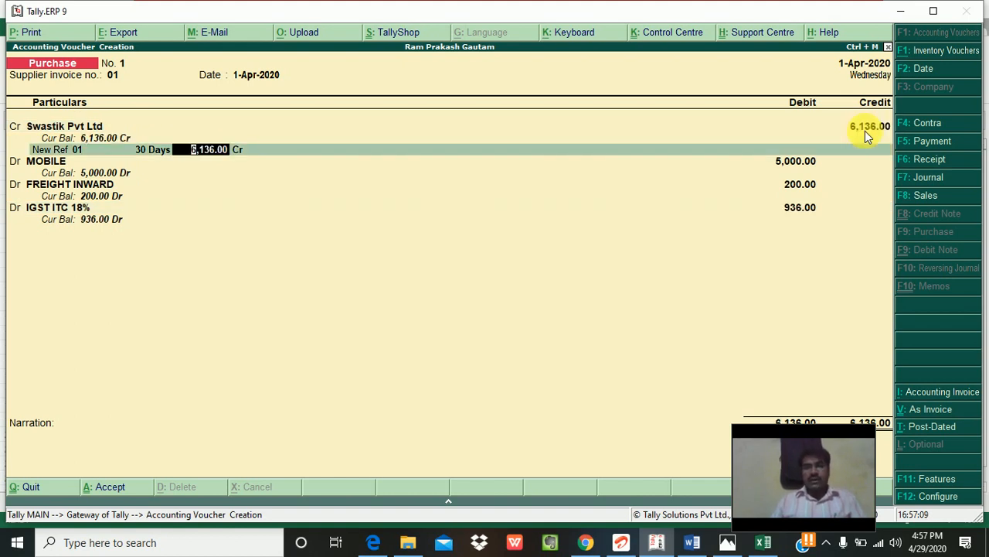
key("Return")
key("Return")
key("Return")
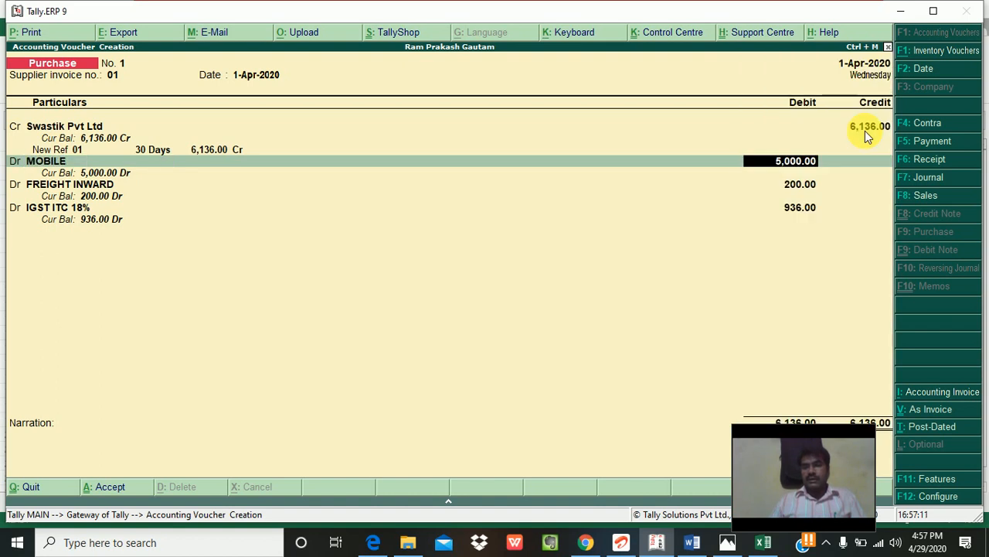
key("Return")
key("Return")
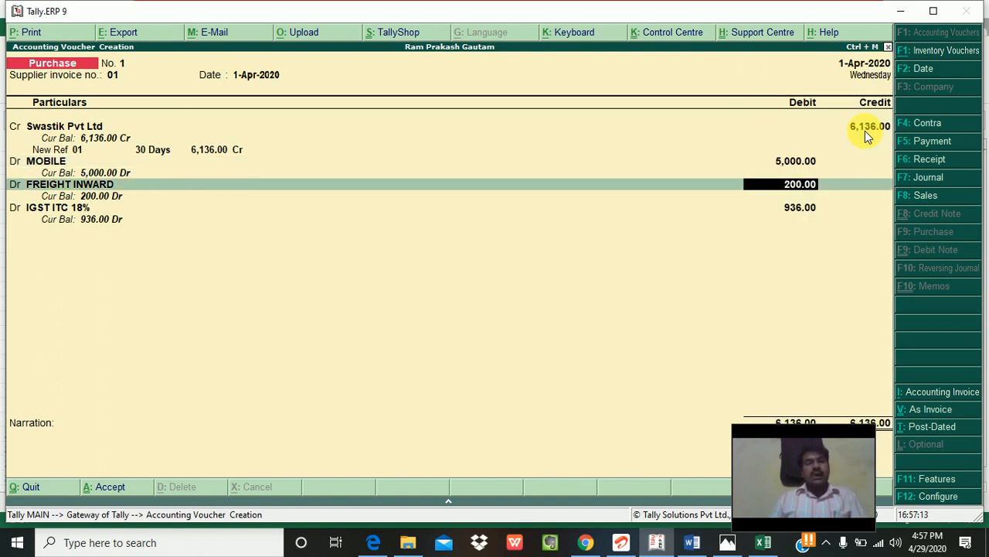
key("Return")
key("Return")
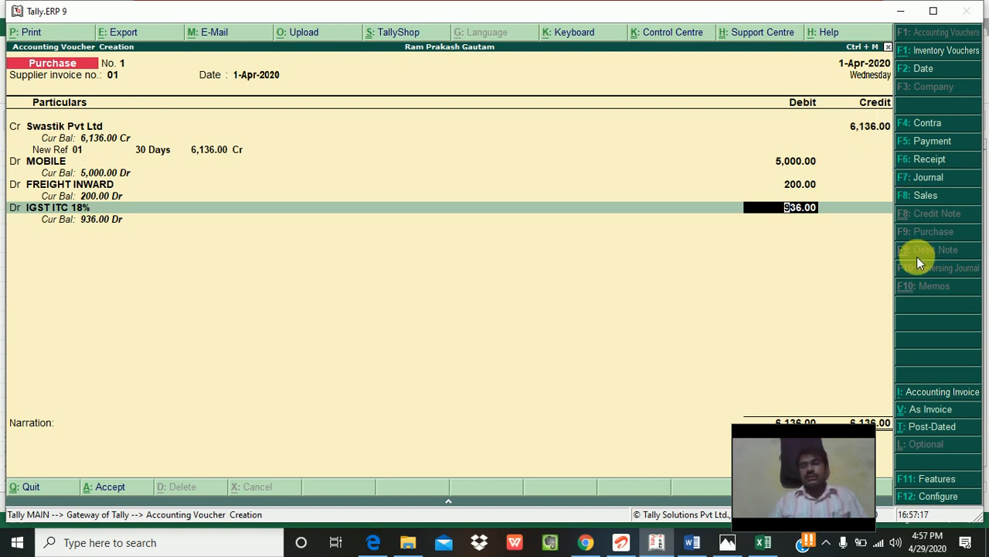
left_click(835, 437)
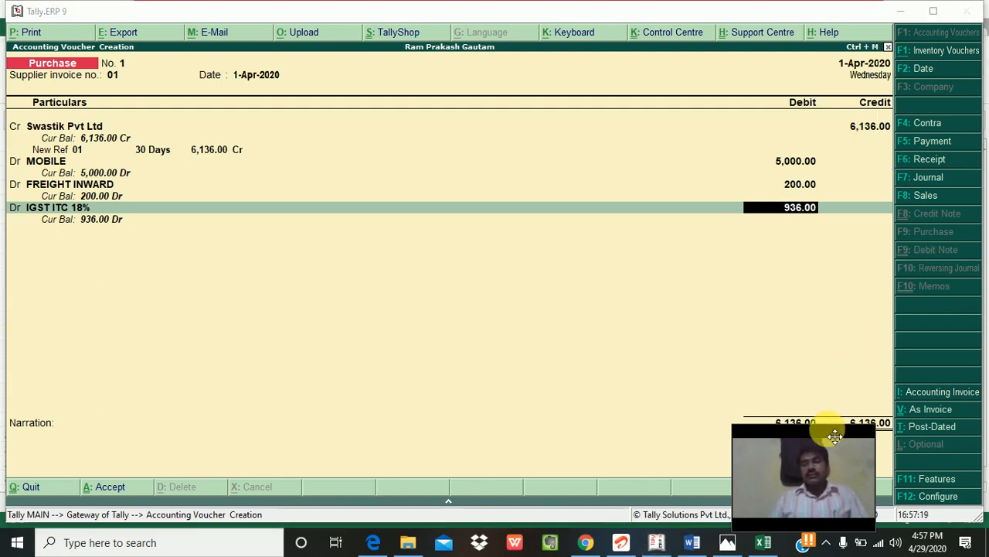
left_click_drag(835, 437, 698, 435)
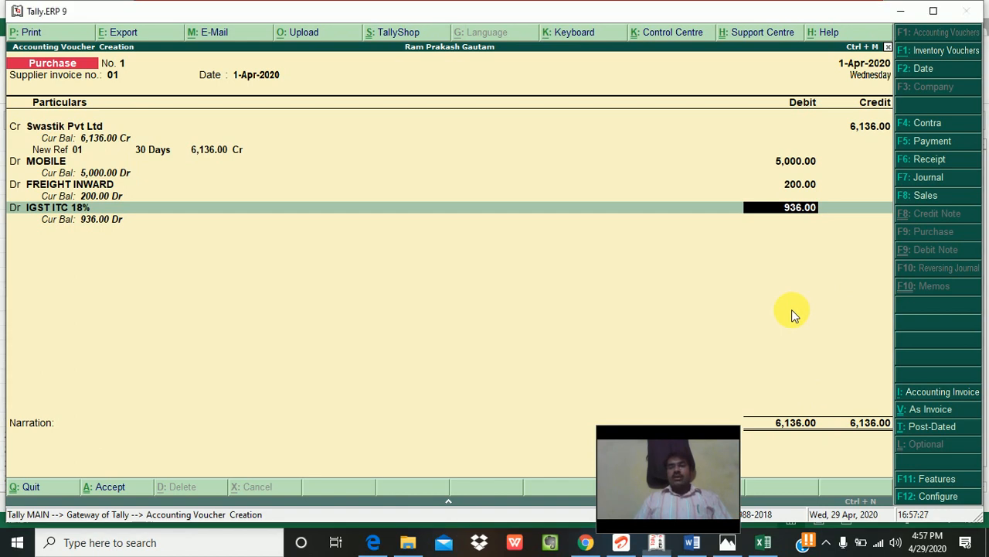
Step: Keep IGST at 936.00, narrate 'BEING MOBILE PURCHASE @.. AGAINST BILL NO 01', and accept voucher No. 1
key("Return")
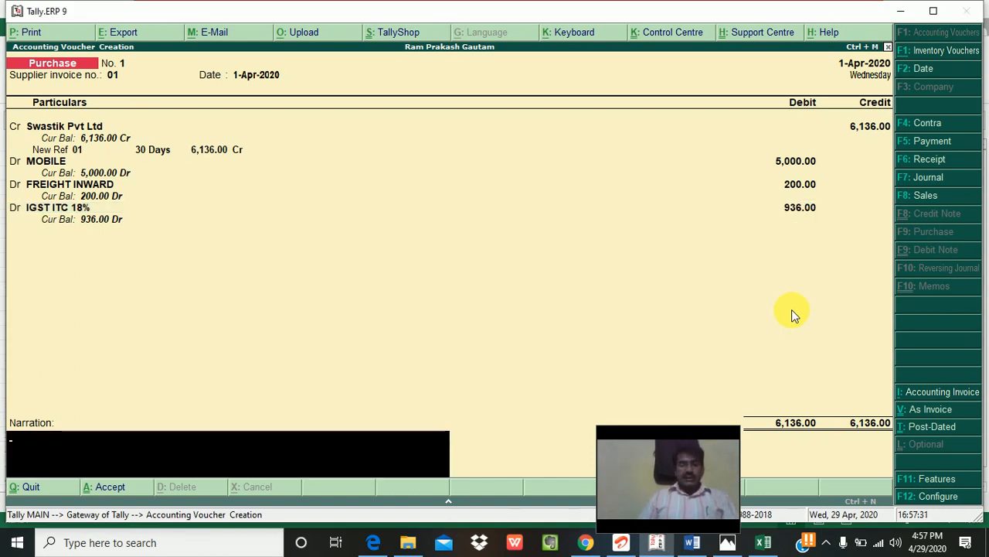
type("BEING")
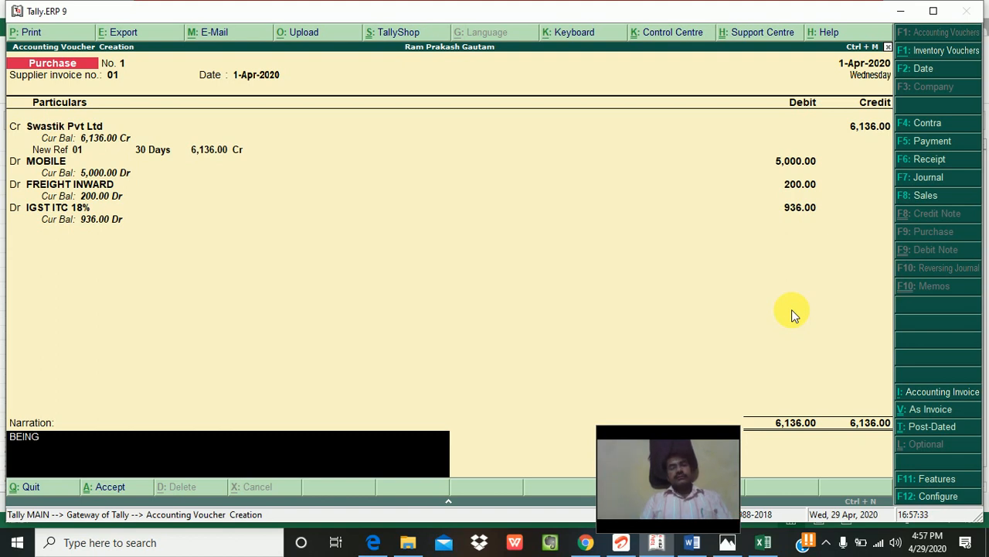
type(" MOBILE")
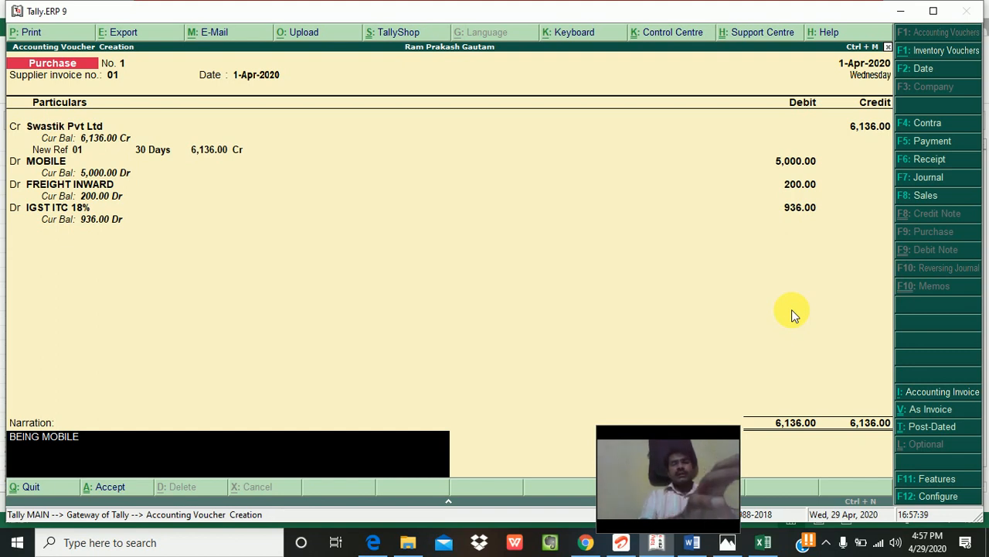
type("PURCHASE")
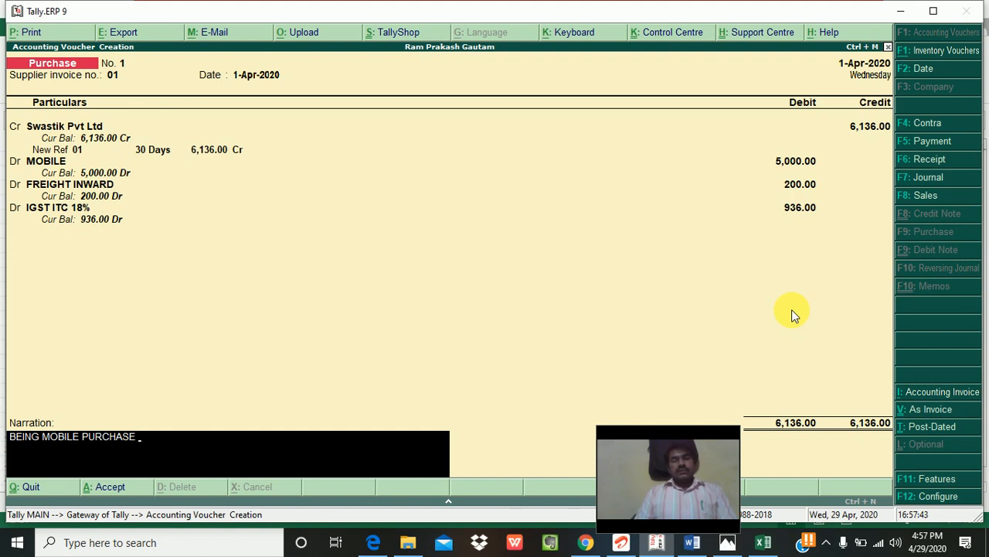
type(" AT")
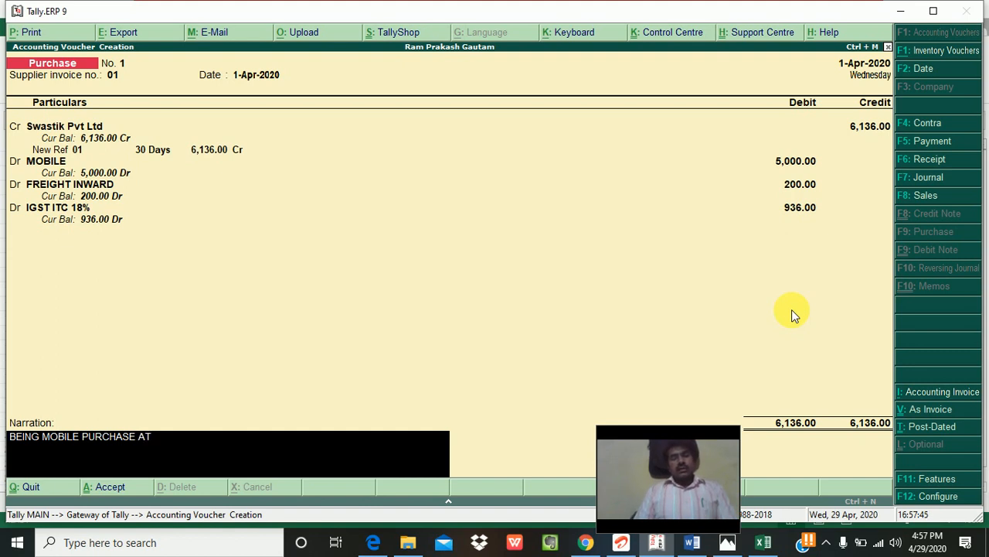
key("BackSpace")
key("BackSpace")
type("@")
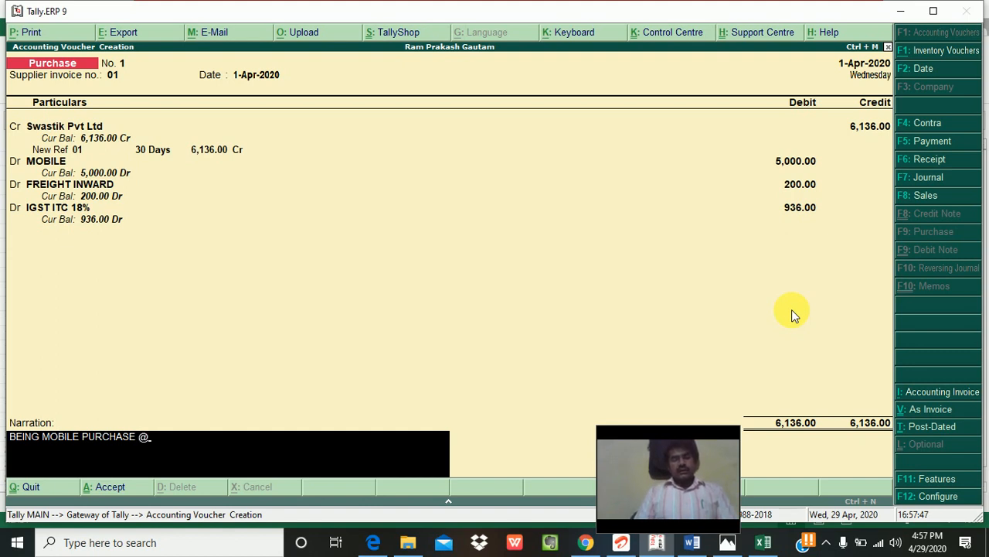
type(".. AGAIN")
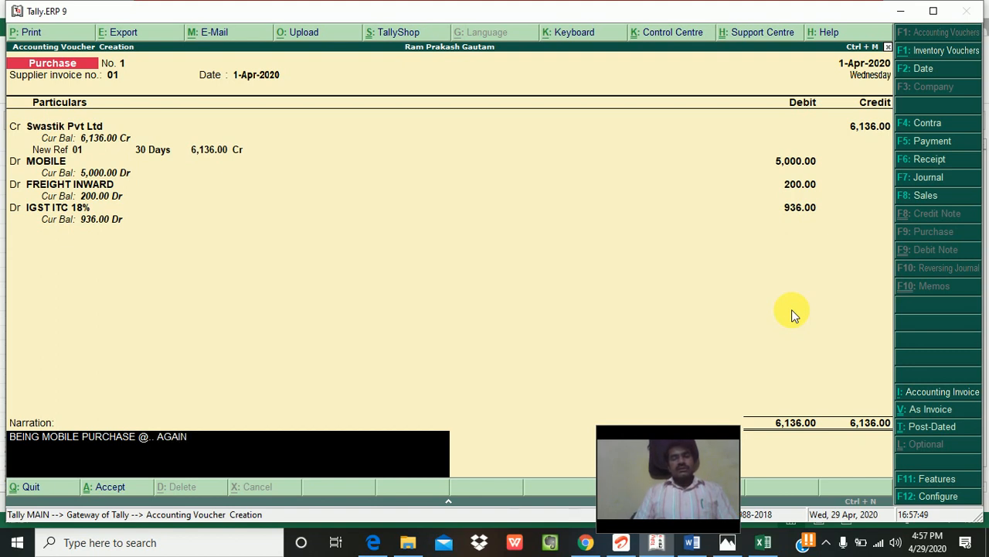
type("ST BILL NO 01")
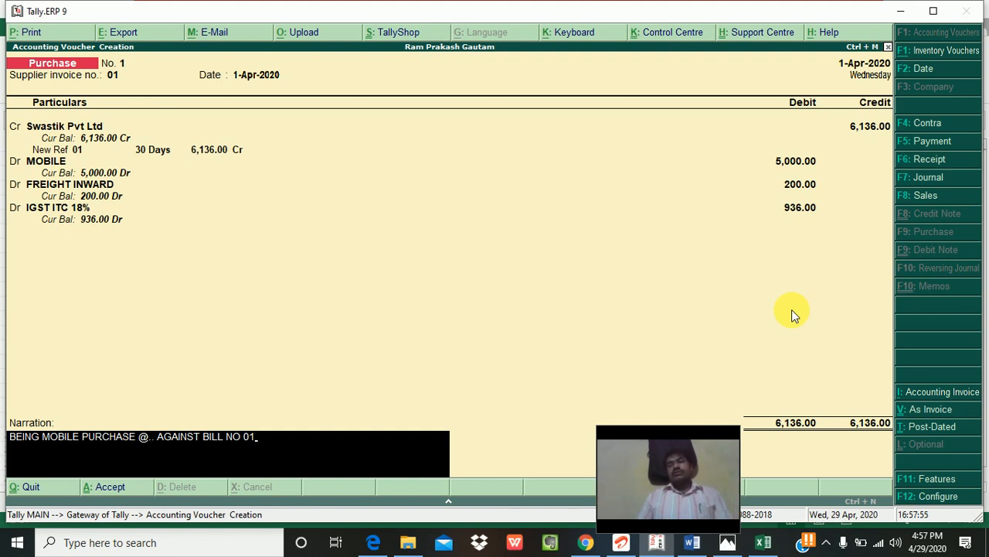
key("Return")
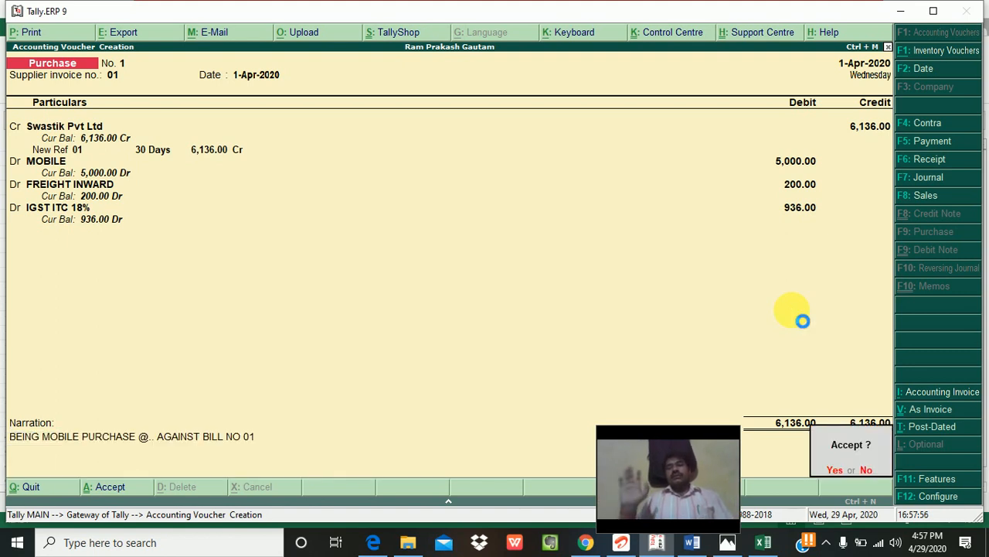
key("Return")
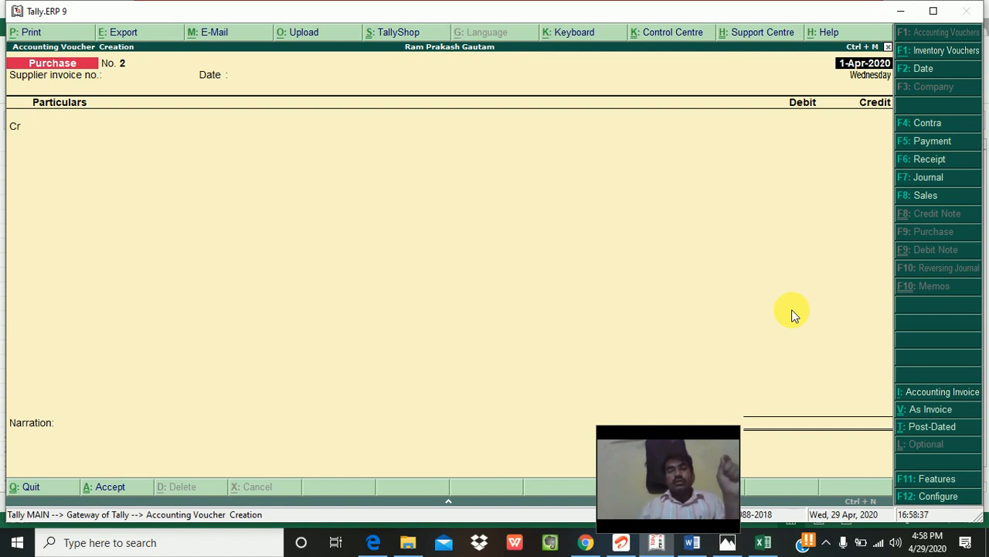
Step: Quit blank voucher No. 2 unsaved, reenter voucher entry, then quit again to Gateway of Tally
key("Return")
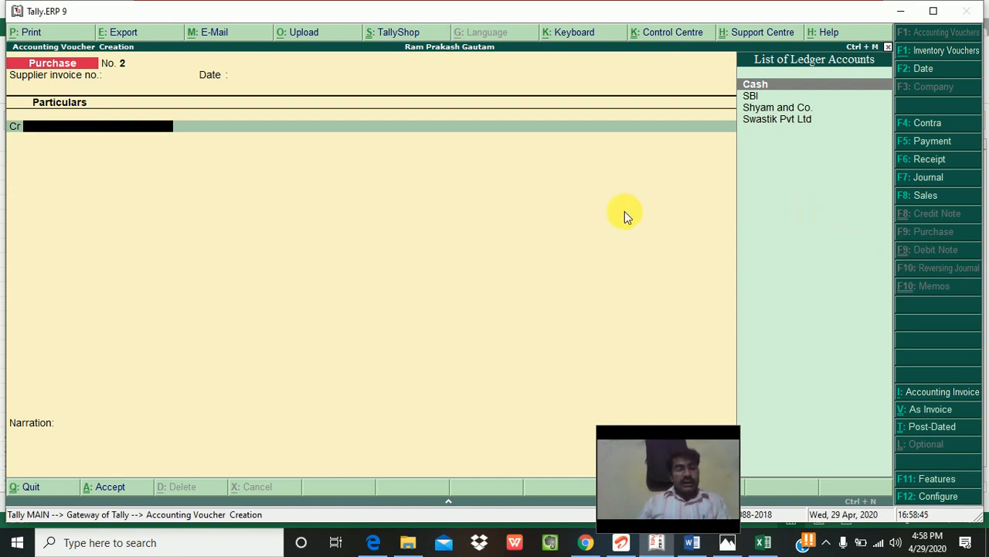
key("Escape")
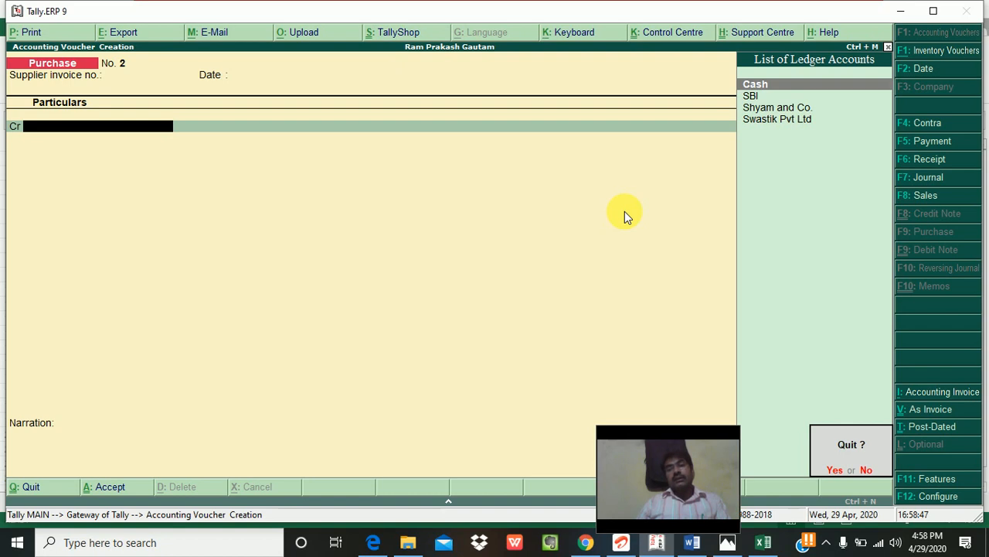
key("y")
key("Return")
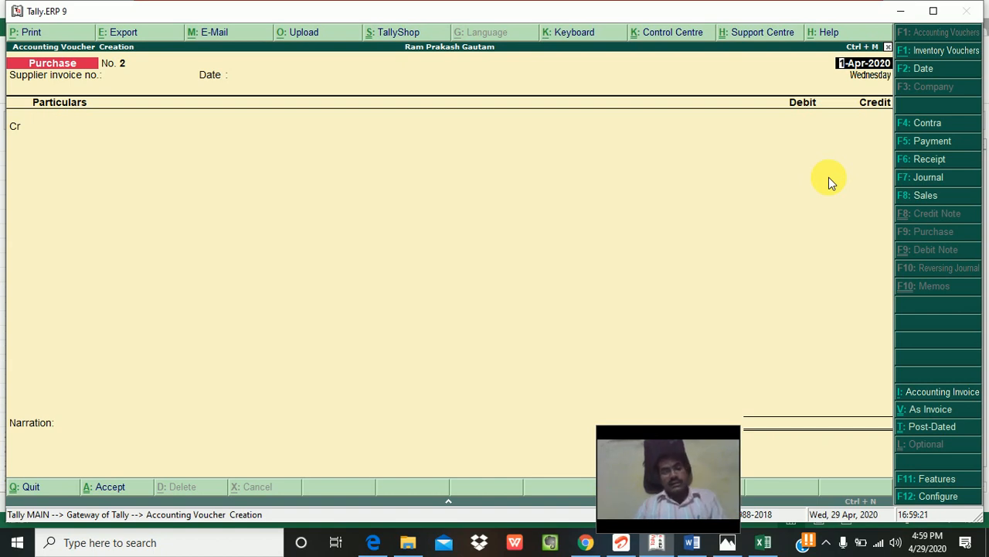
key("BackSpace")
key("Escape")
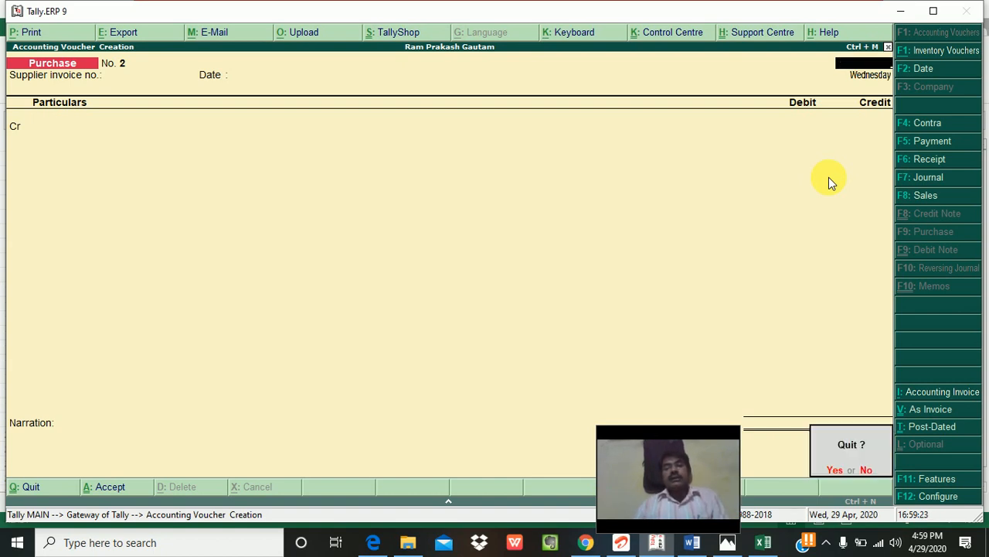
key("y")
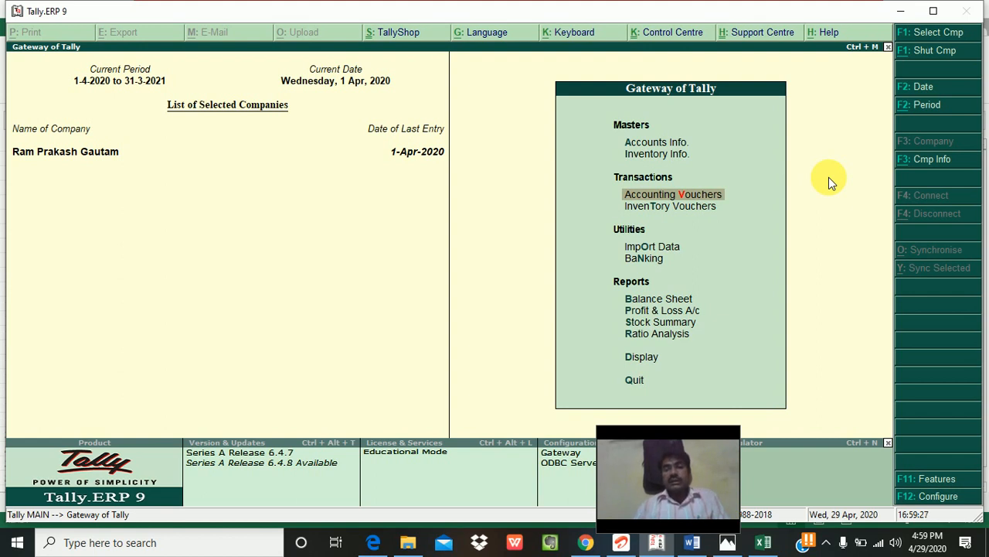
Step: Go into the Accounts Info ledger masters, then back out to the Gateway of Tally
key("Up")
key("Up")
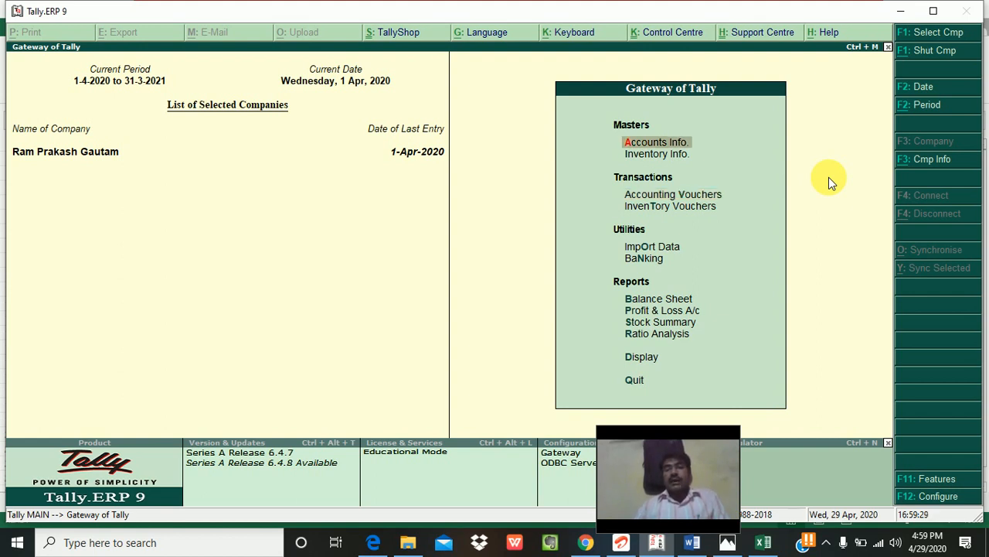
key("Return")
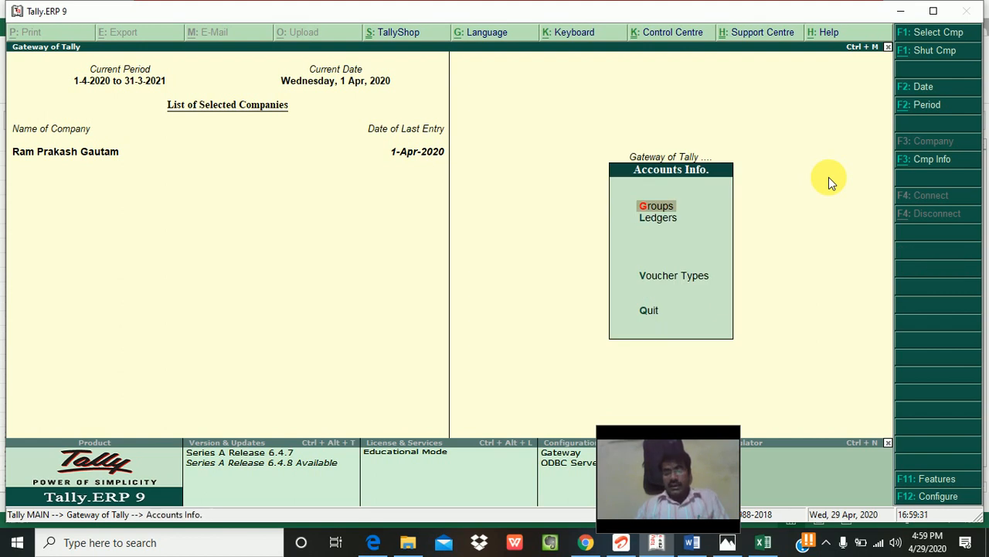
key("Down")
key("Return")
key("Escape")
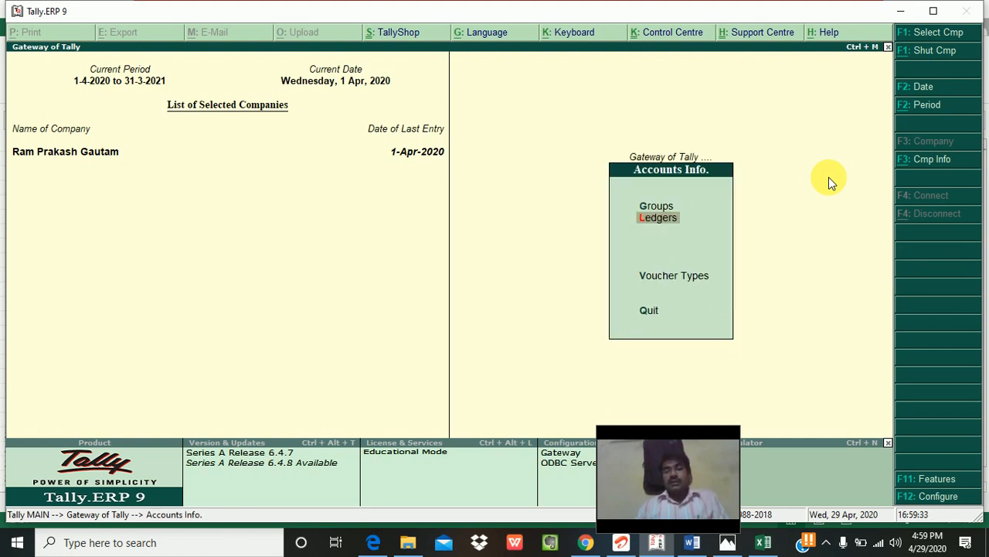
key("Escape")
Step: Enter accounting voucher entry and quit it back to the main menu
key("Down")
key("Down")
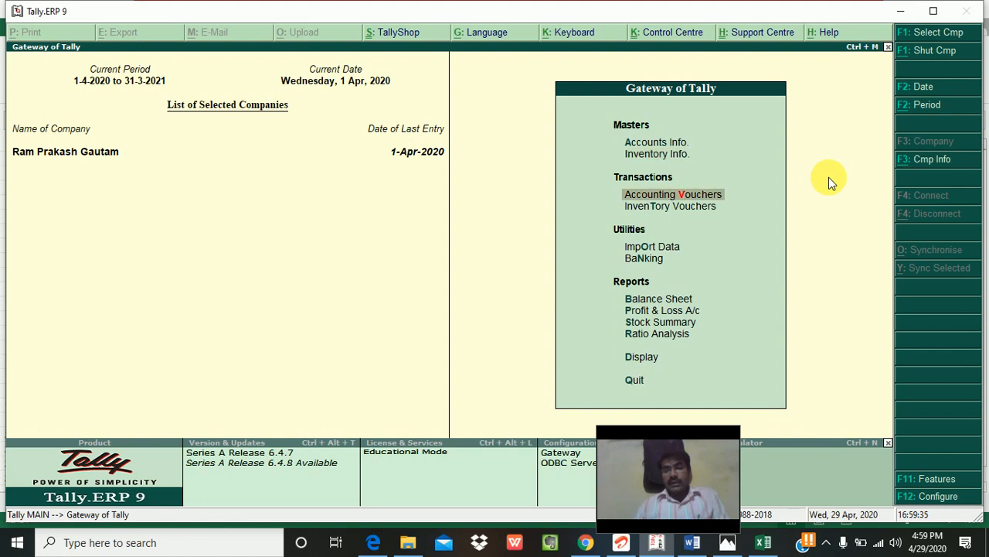
key("Return")
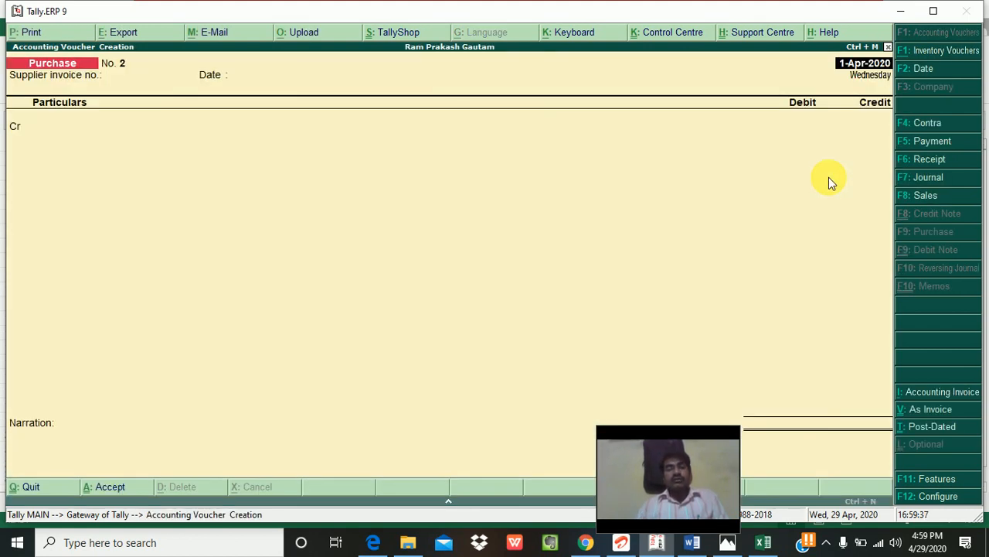
key("Escape")
key("y")
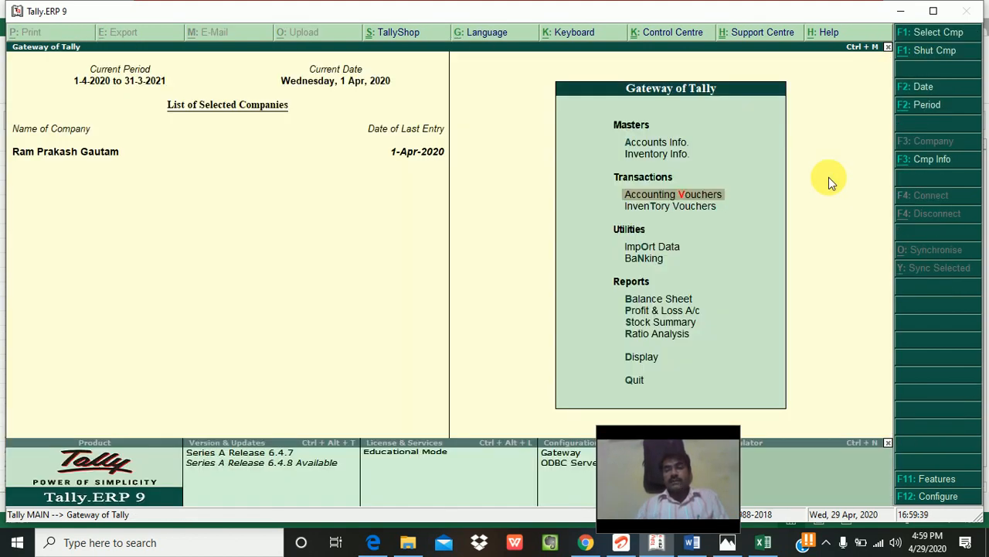
Step: Browse the Gateway menu items and view, then dismiss, the company information menu (Alt+F3)
key("Down")
key("Down")
key("Down")
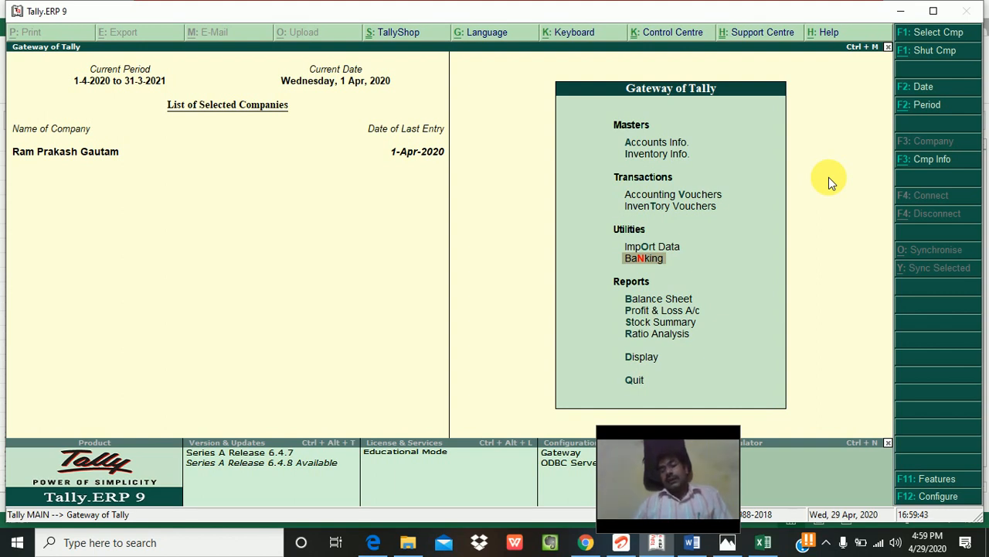
key("Up")
key("Down")
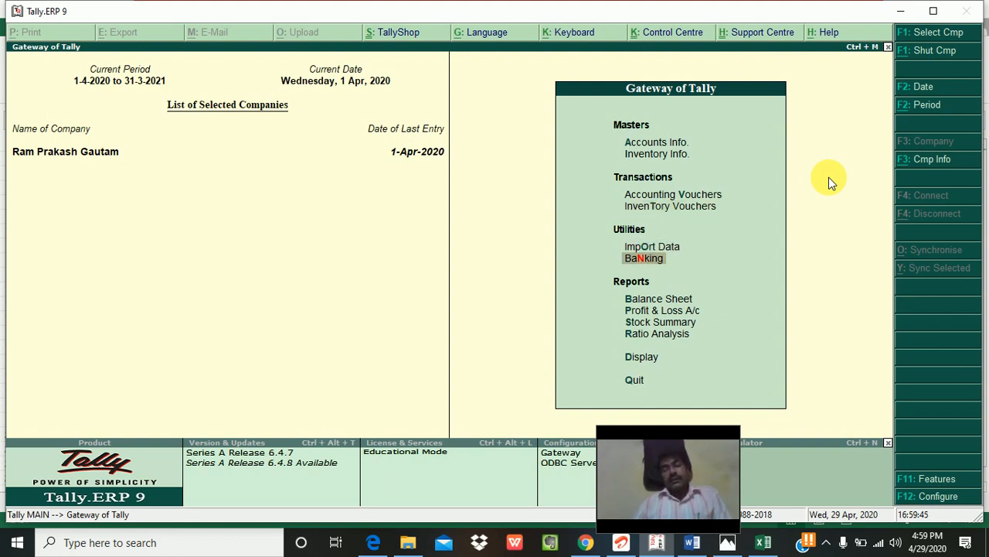
key("Up")
key("Up")
key("Up")
key("Up")
key("Up")
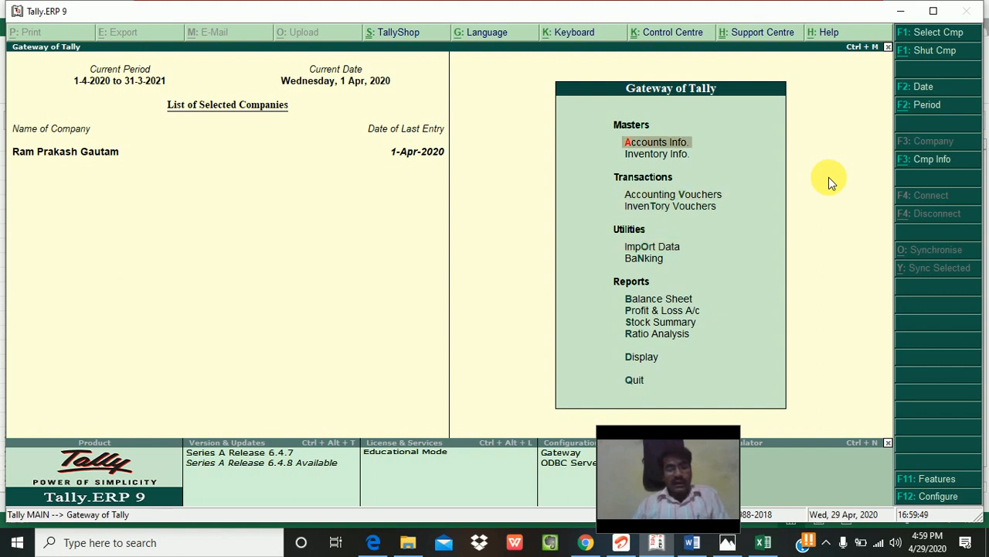
key("alt+F3")
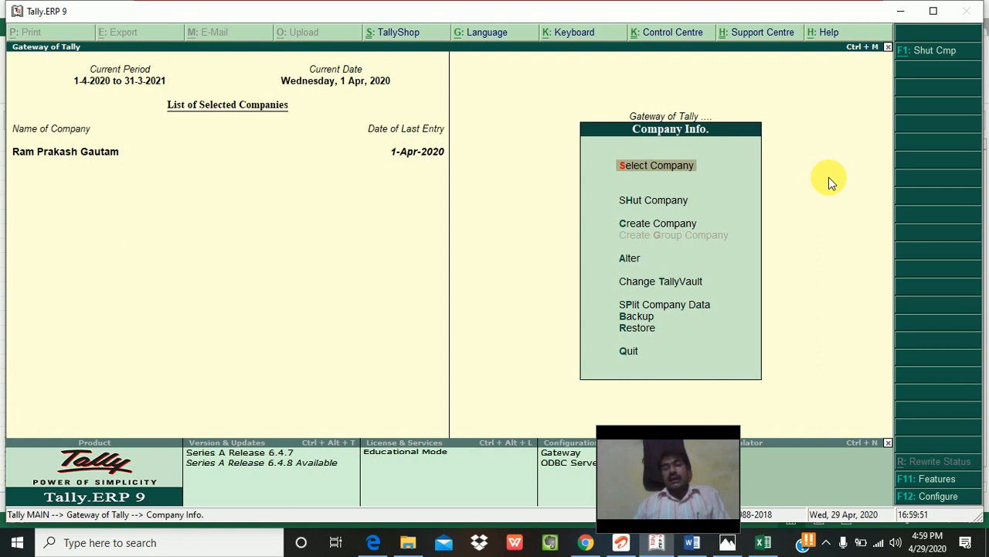
key("Escape")
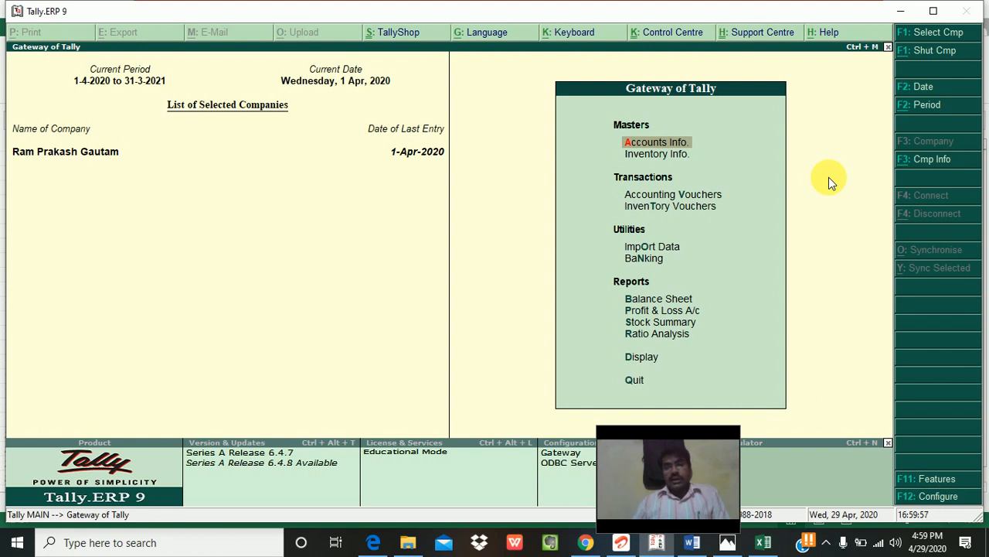
Step: Revisit the Accounts Info ledger masters and groups, then return to the Gateway of Tally
key("Down")
key("Down")
key("Down")
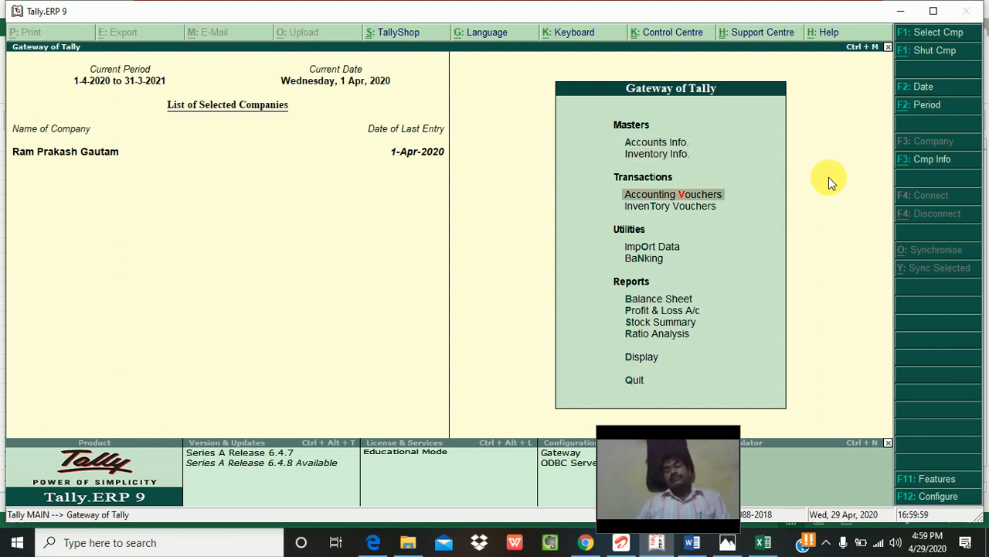
key("Down")
key("Down")
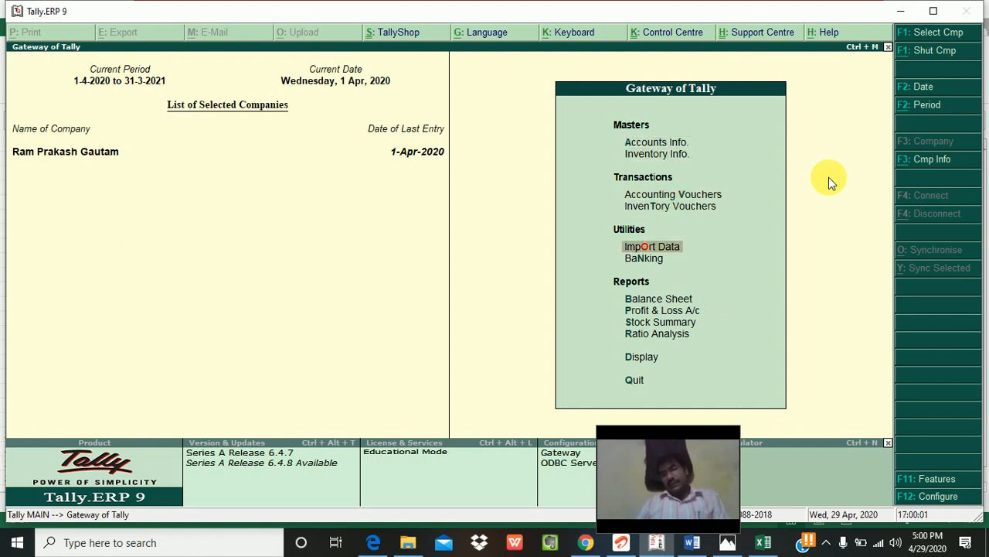
key("Down")
key("Down")
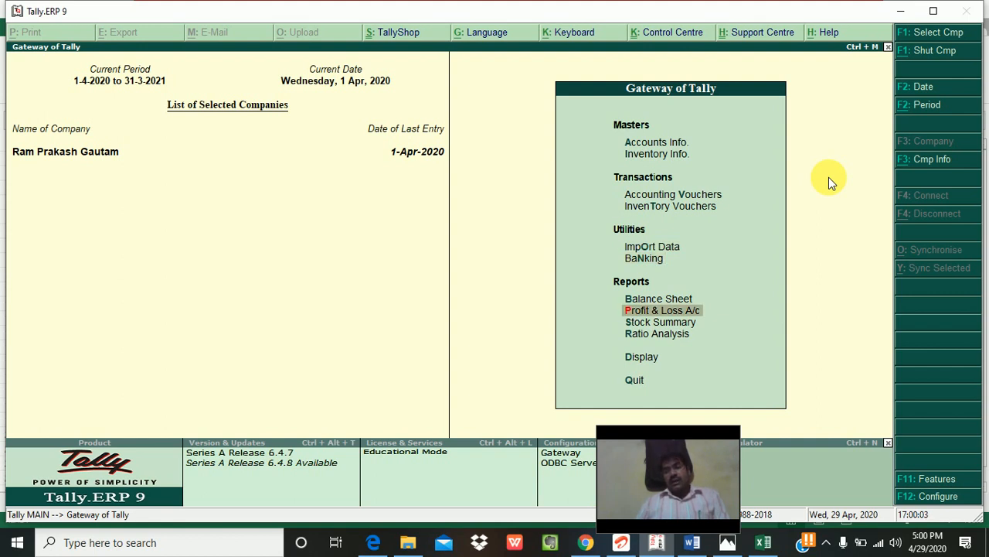
key("Up")
key("Up")
key("Up")
key("Up")
key("Up")
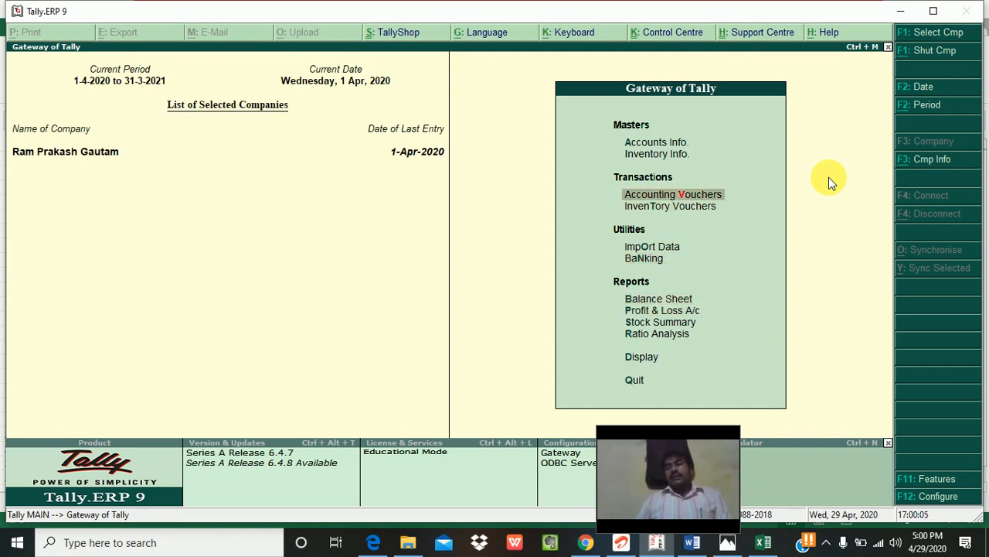
key("Up")
key("Up")
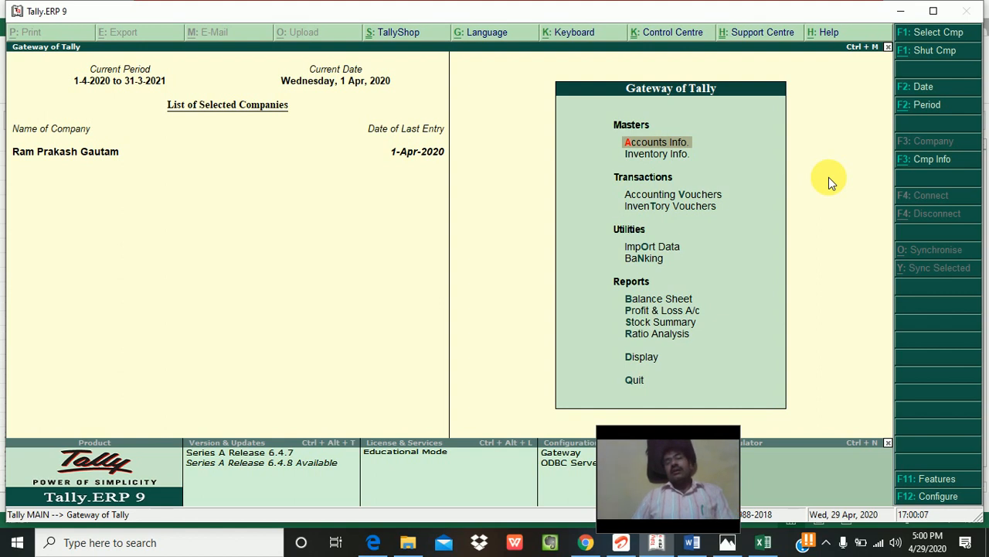
key("Return")
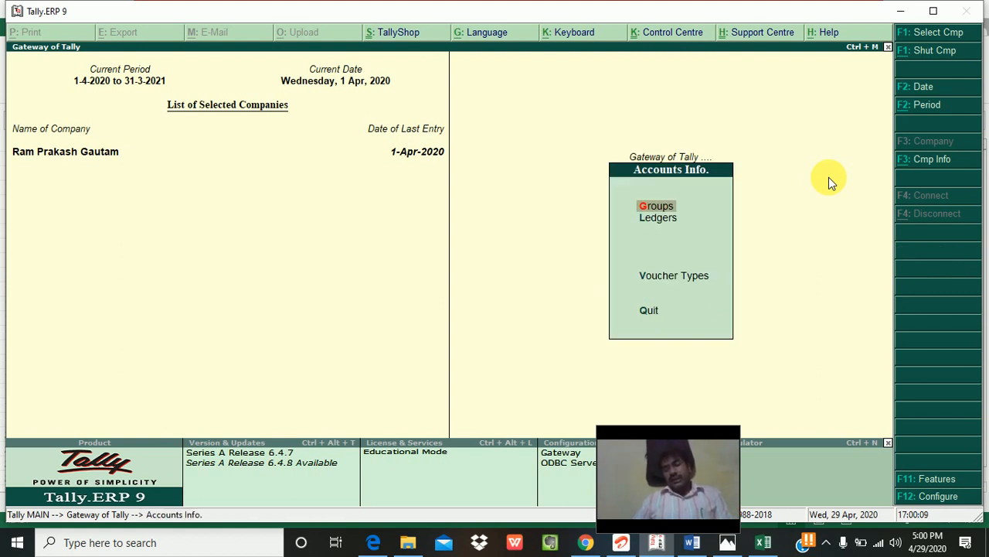
key("Down")
key("Return")
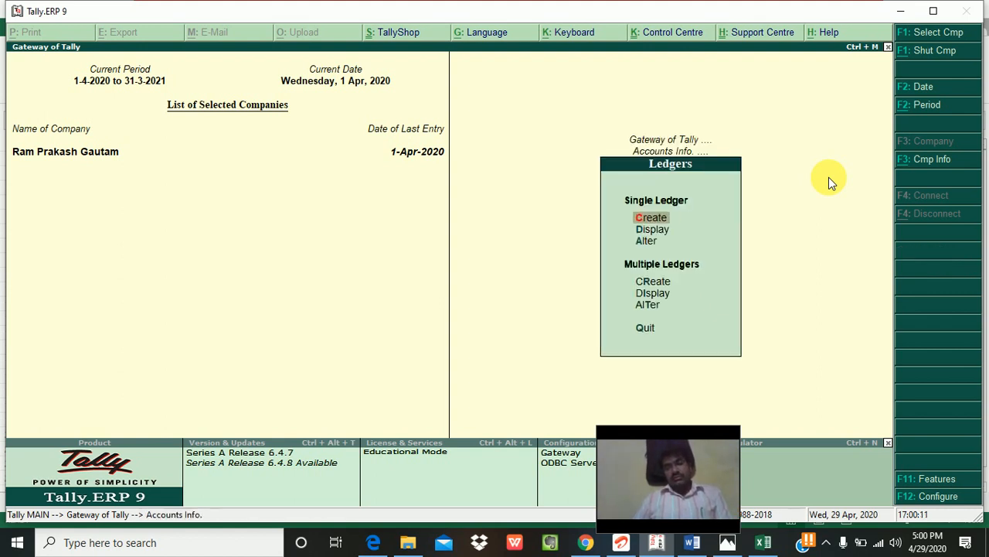
key("Escape")
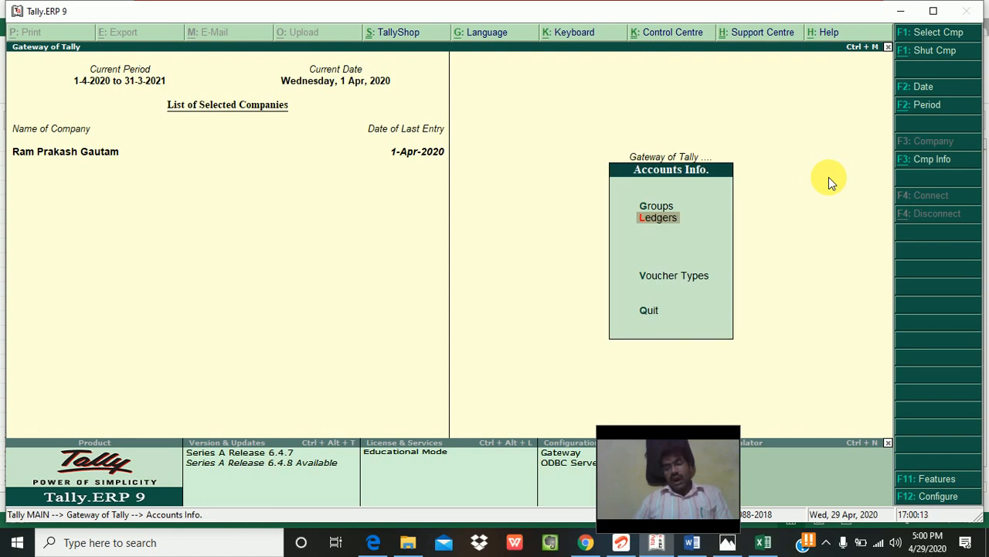
key("Up")
key("Escape")
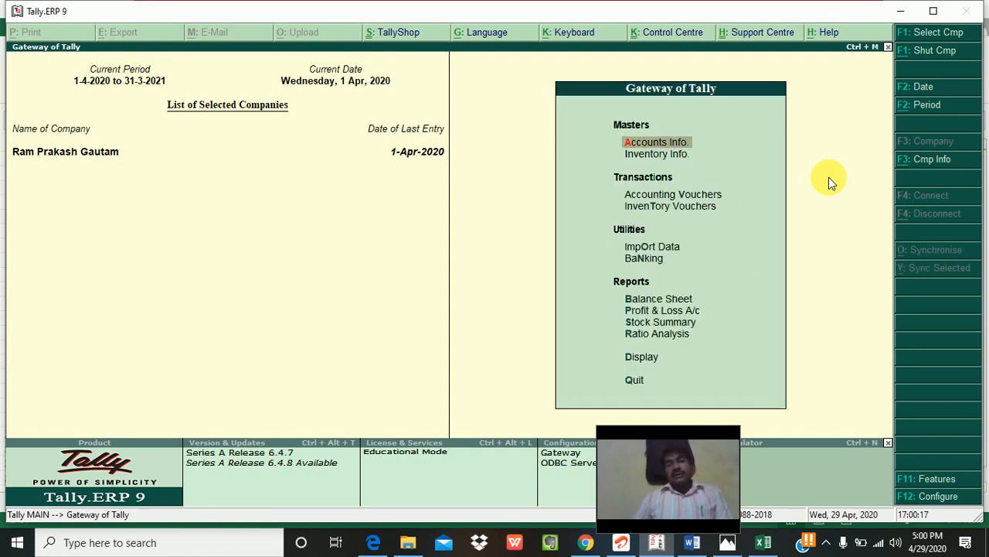
Step: Decline quitting Tally and bring up the Display menu with Trial Balance, Day Book, Account Books
key("Escape")
key("n")
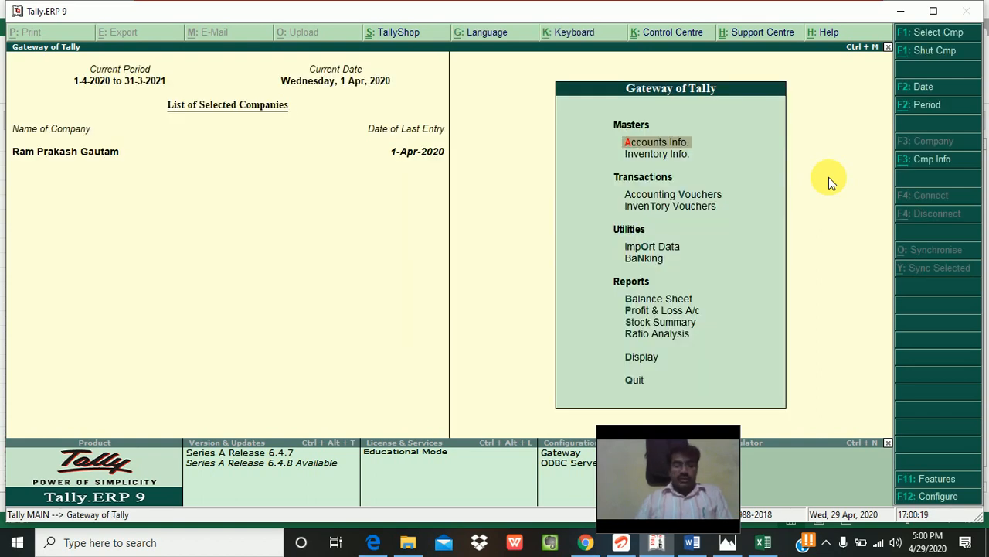
key("d")
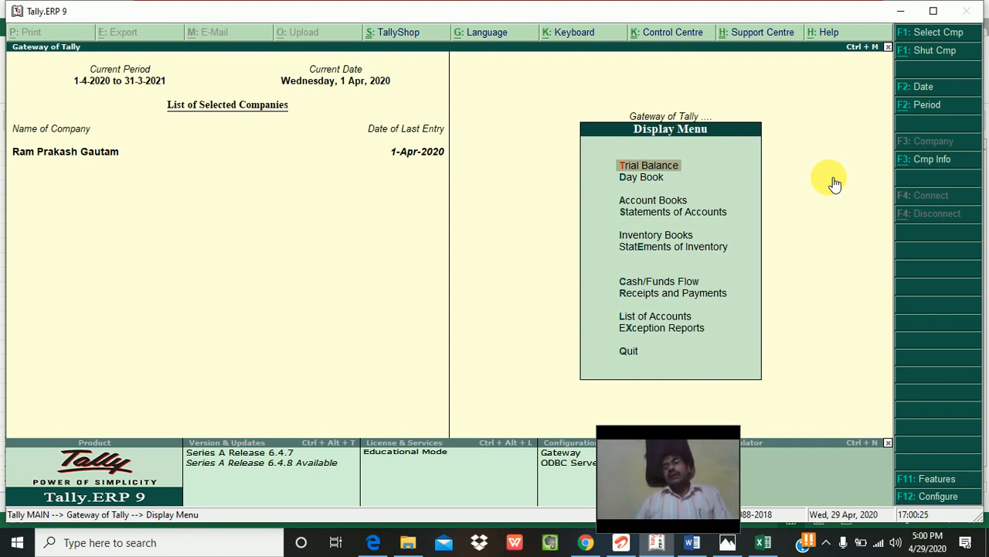
key("Return")
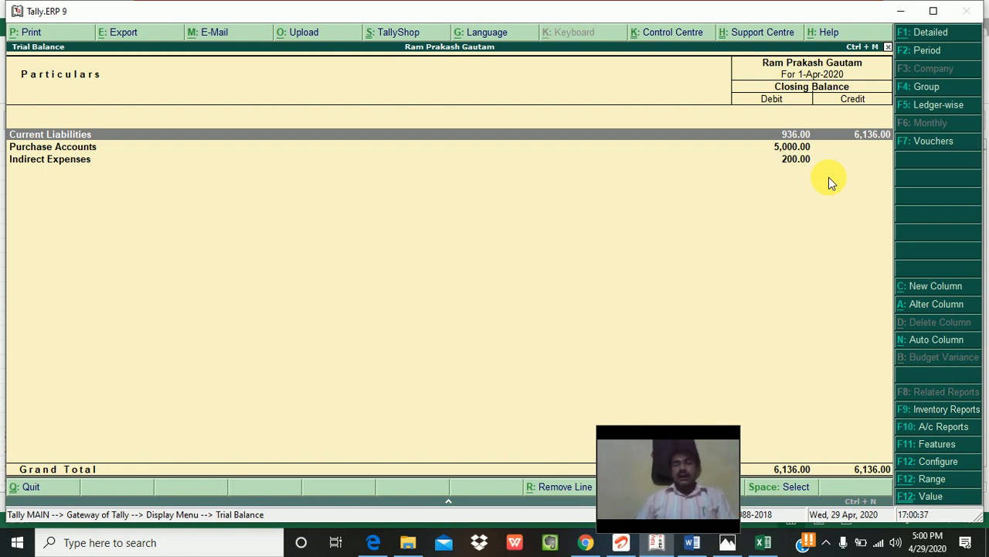
key("Down")
key("Down")
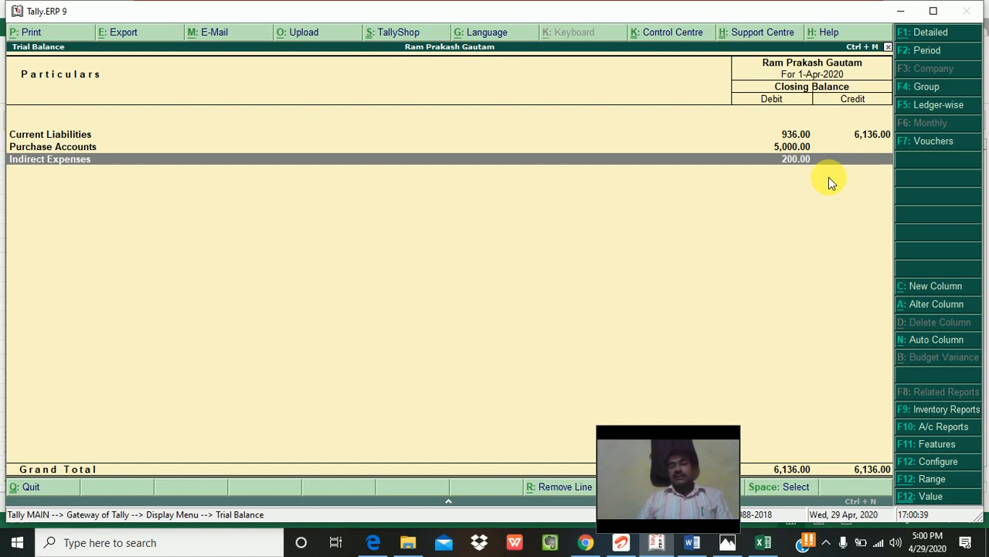
key("Up")
key("Up")
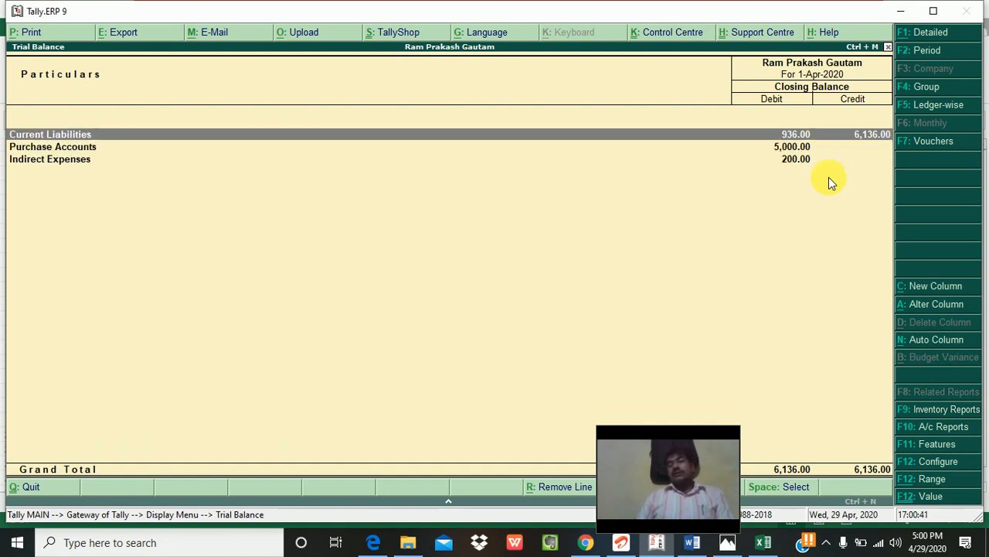
key("Escape")
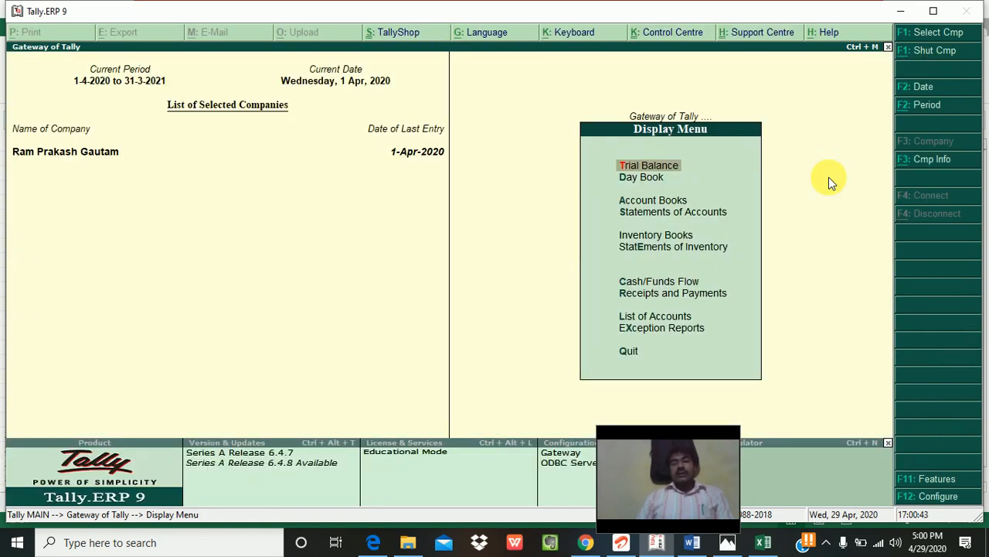
key("Down")
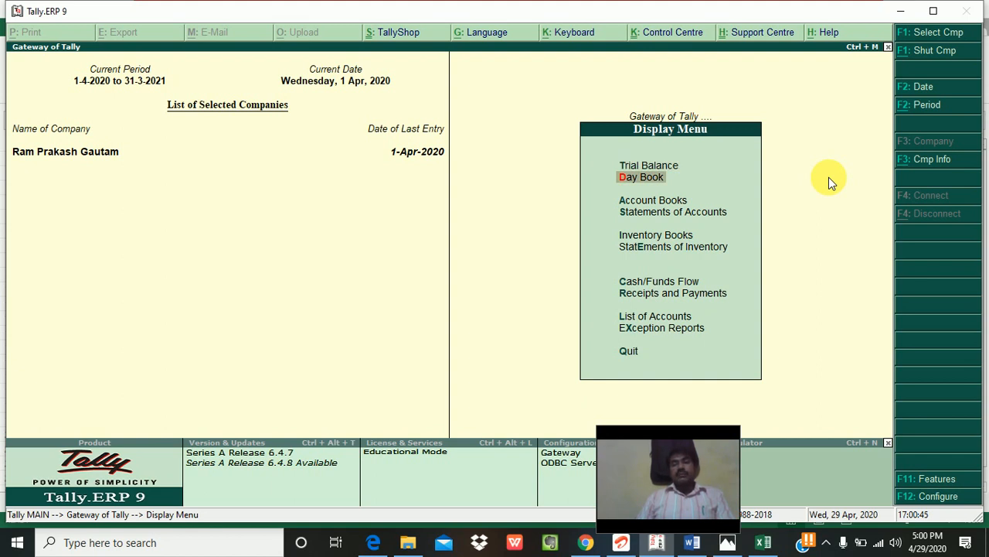
key("Return")
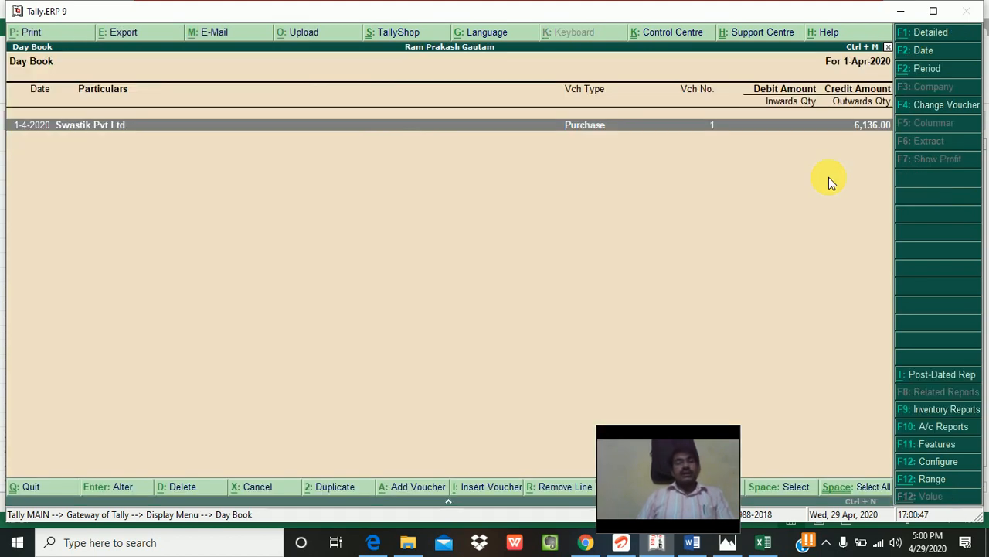
key("Escape")
Step: Open the Purchase Register and drill into April's 6,136 Swastik Pvt Ltd purchase voucher
key("Down")
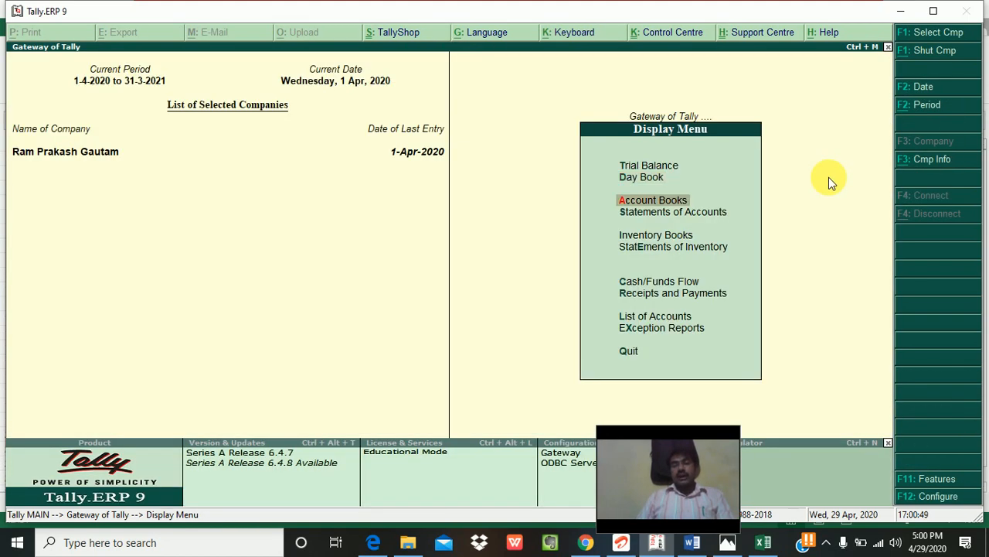
key("Return")
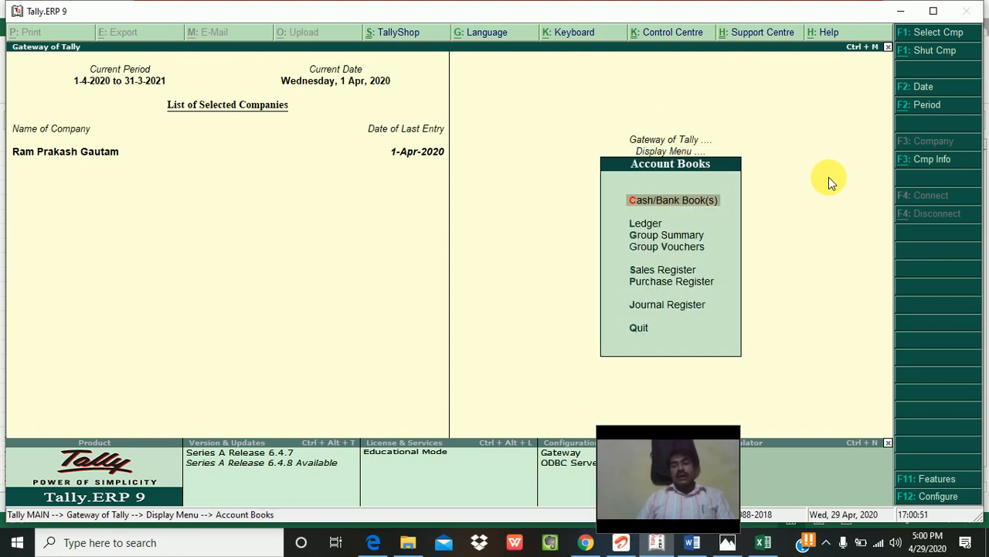
key("Down")
key("Down")
key("Down")
key("Down")
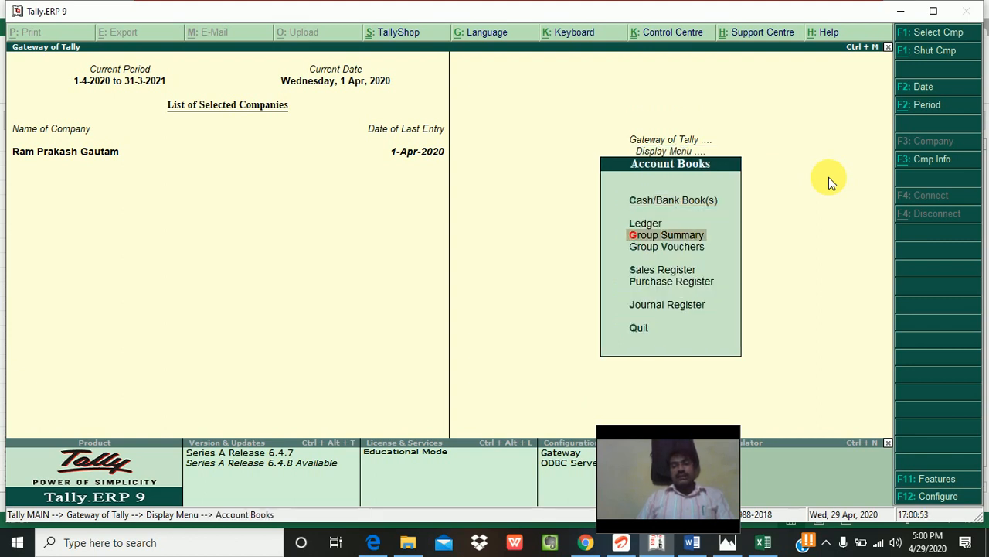
key("Down")
key("Return")
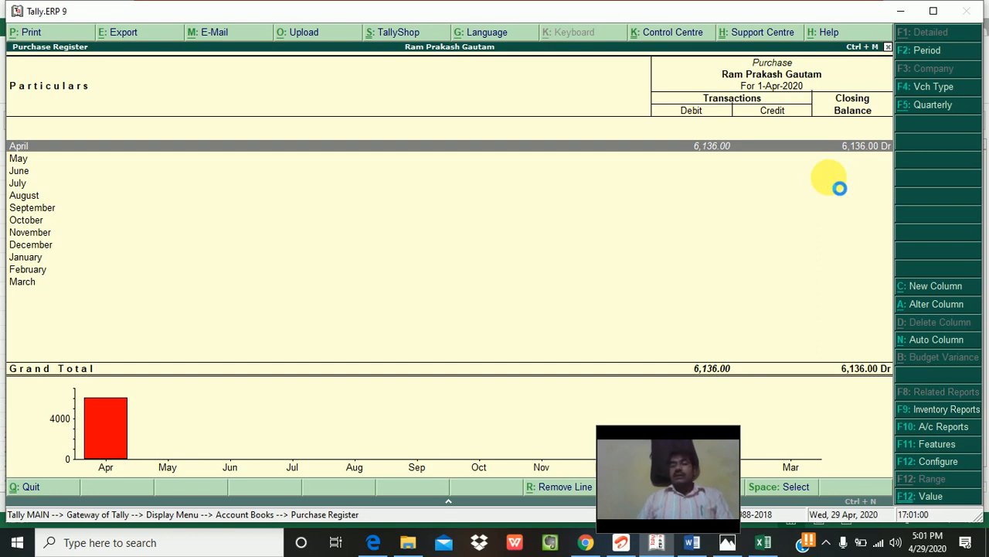
key("Return")
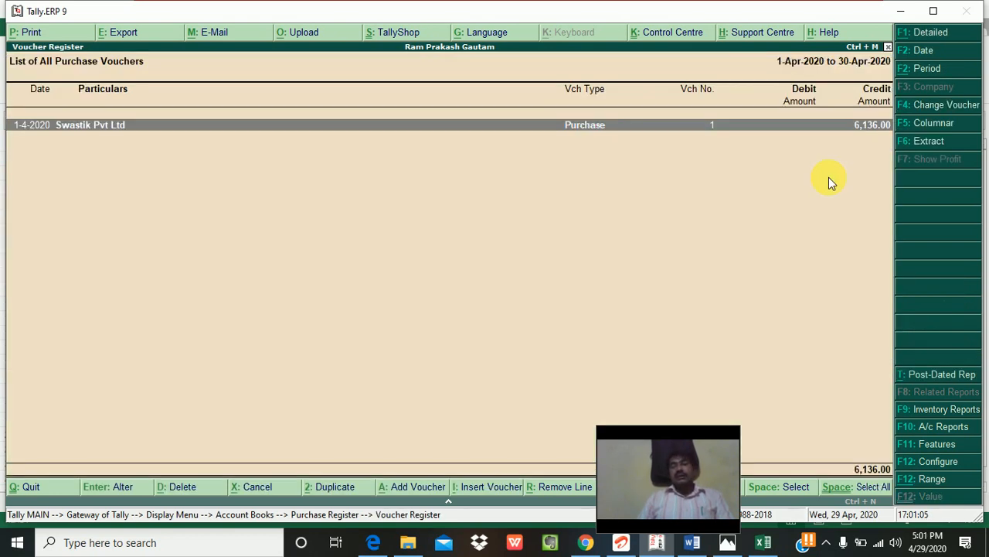
key("Return")
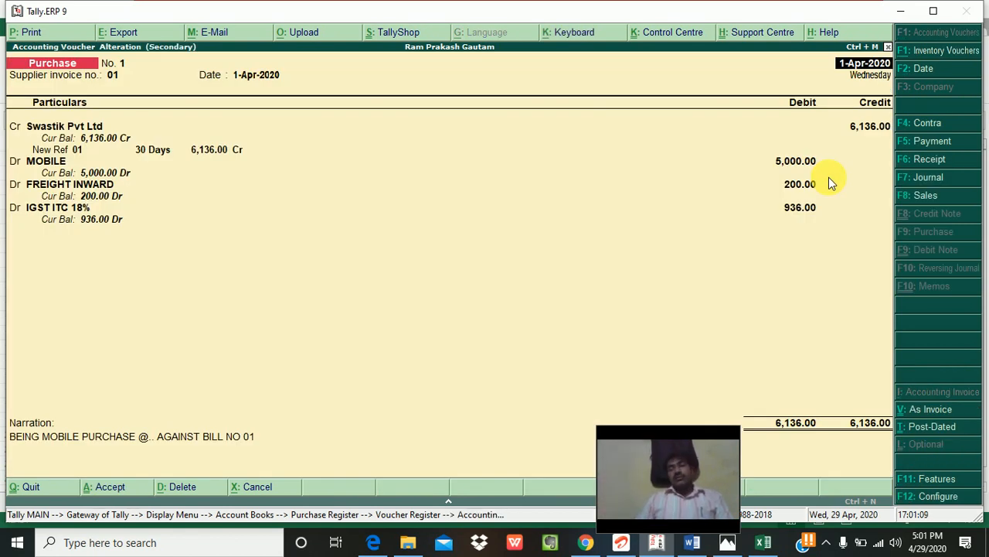
Step: Leave the voucher unchanged and return to the Account Books reports list
key("Escape")
key("y")
key("Escape")
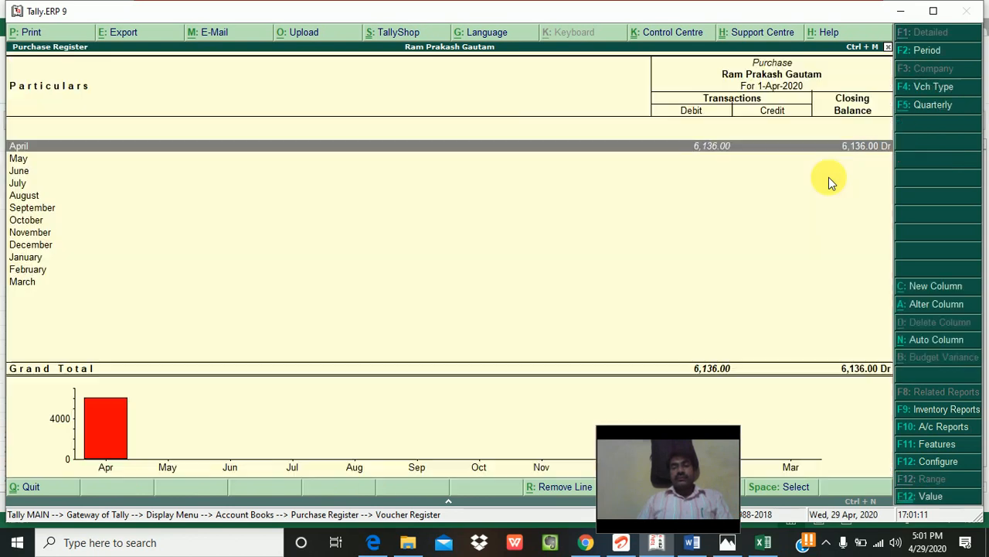
key("Escape")
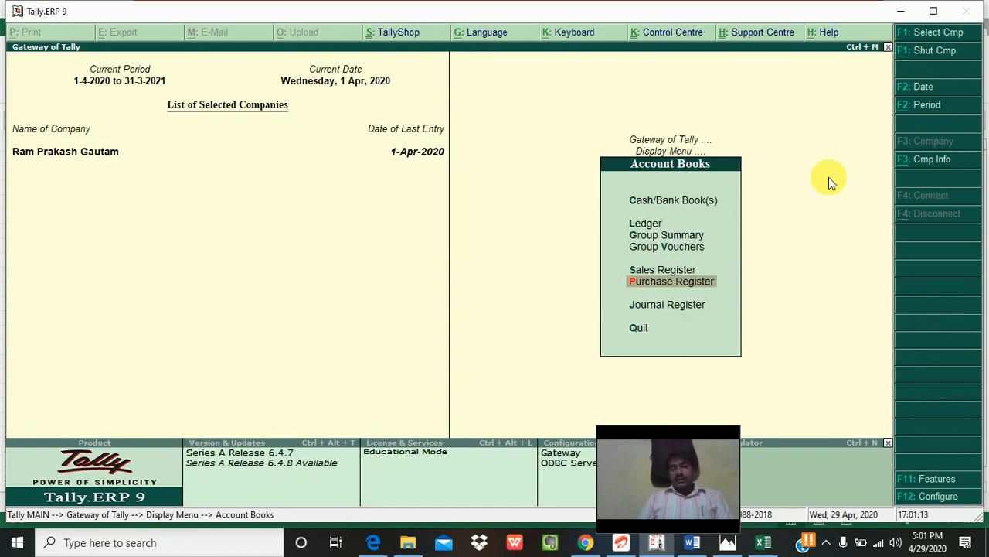
key("Up")
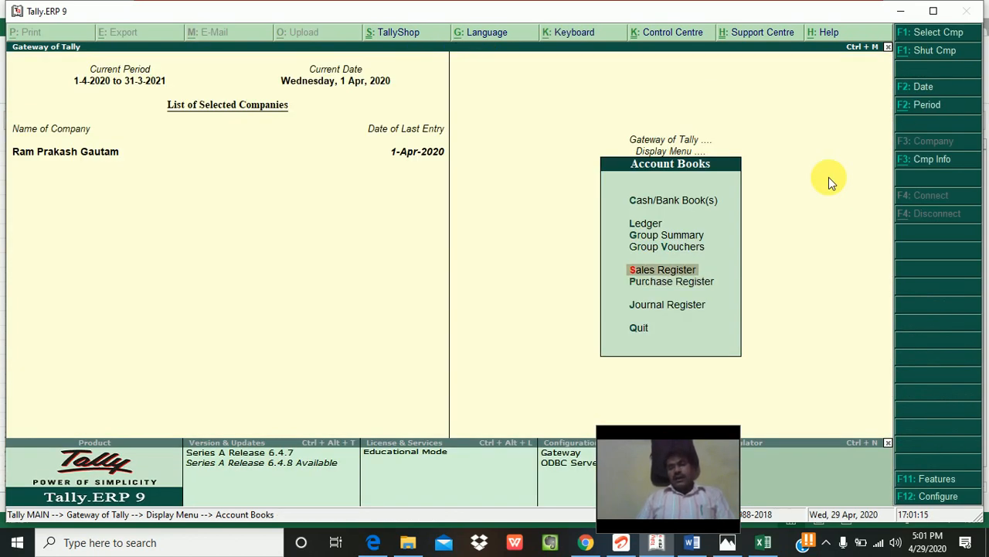
key("Up")
key("Up")
key("Up")
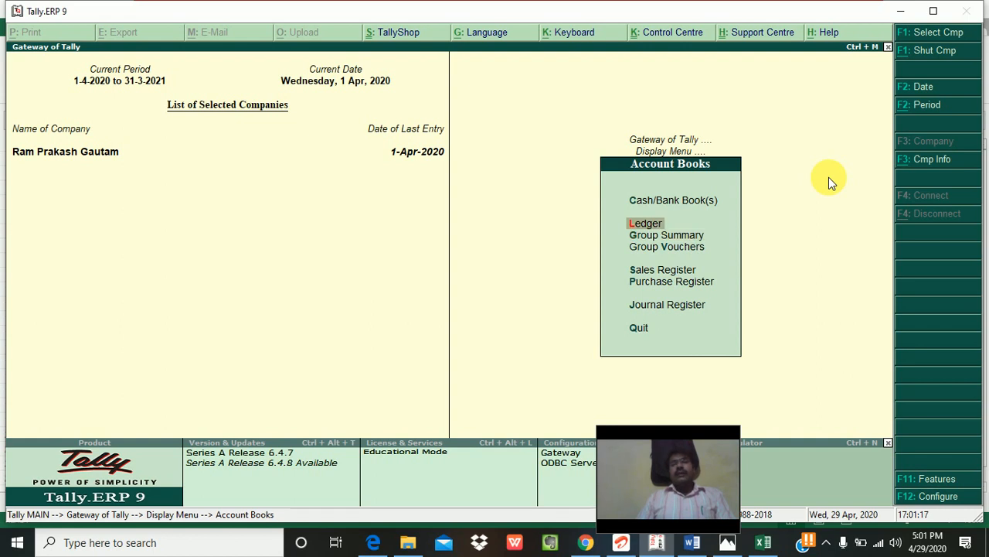
key("Up")
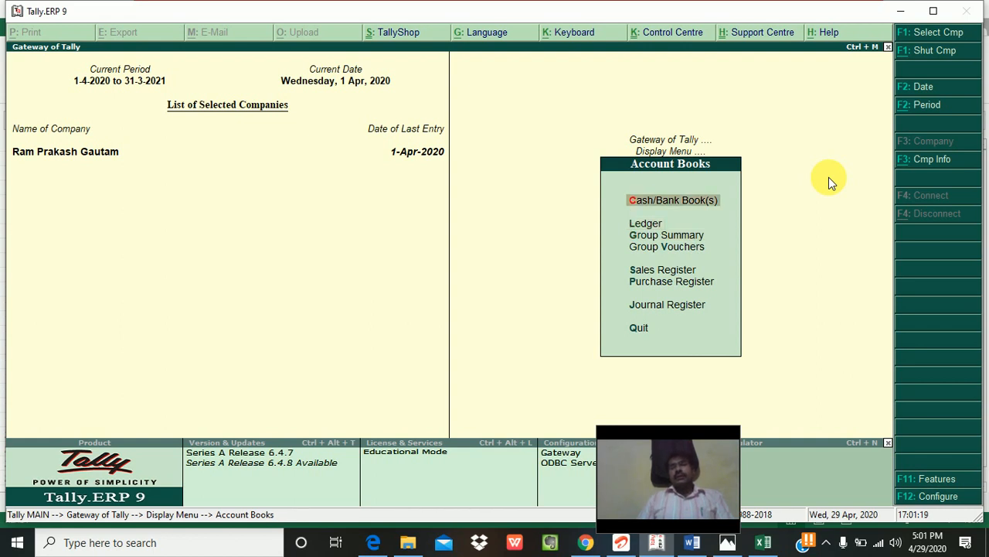
key("Return")
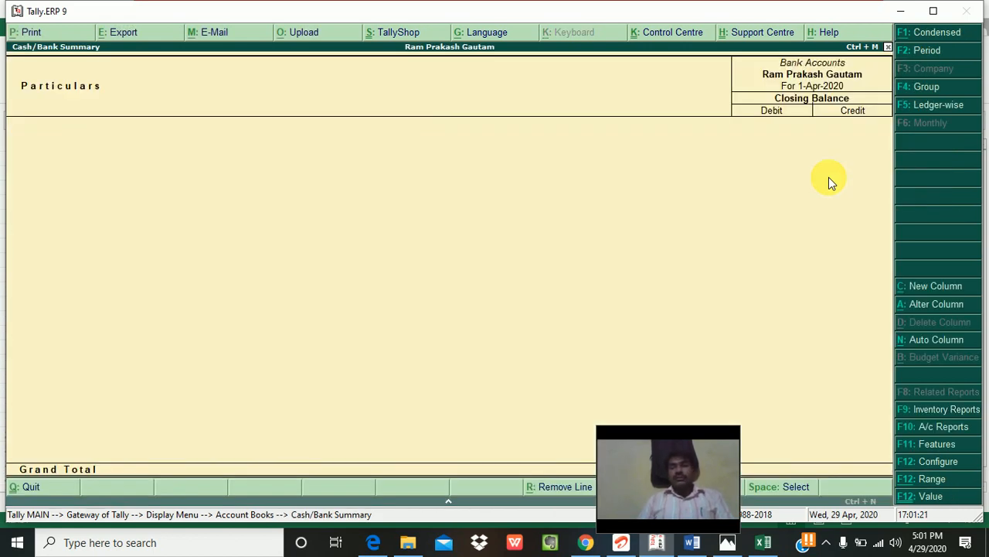
key("Escape")
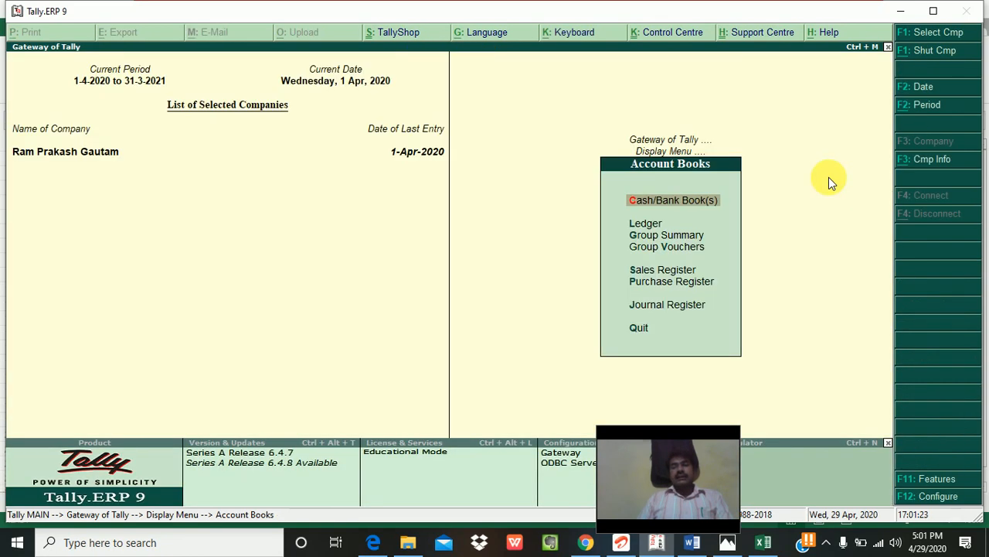
key("Down")
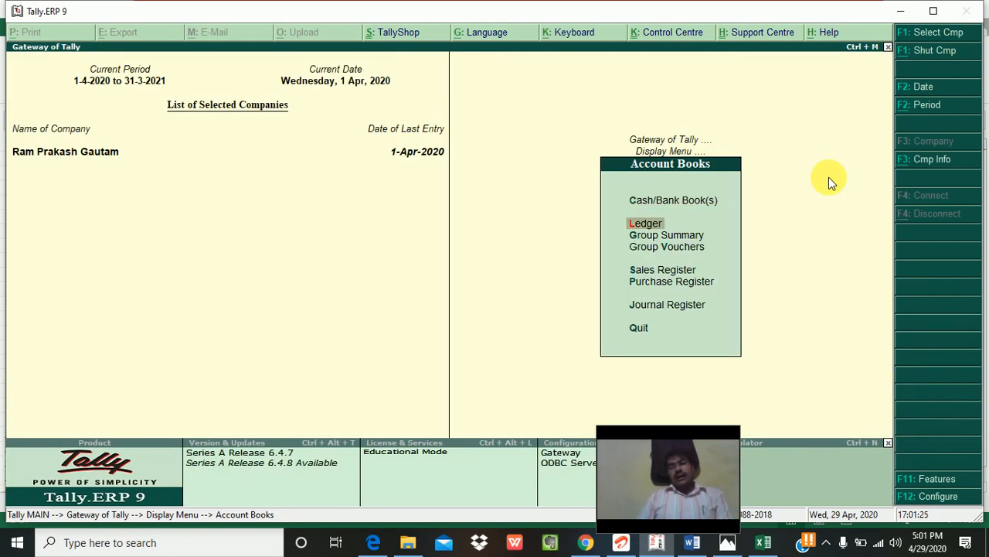
key("Down")
key("Up")
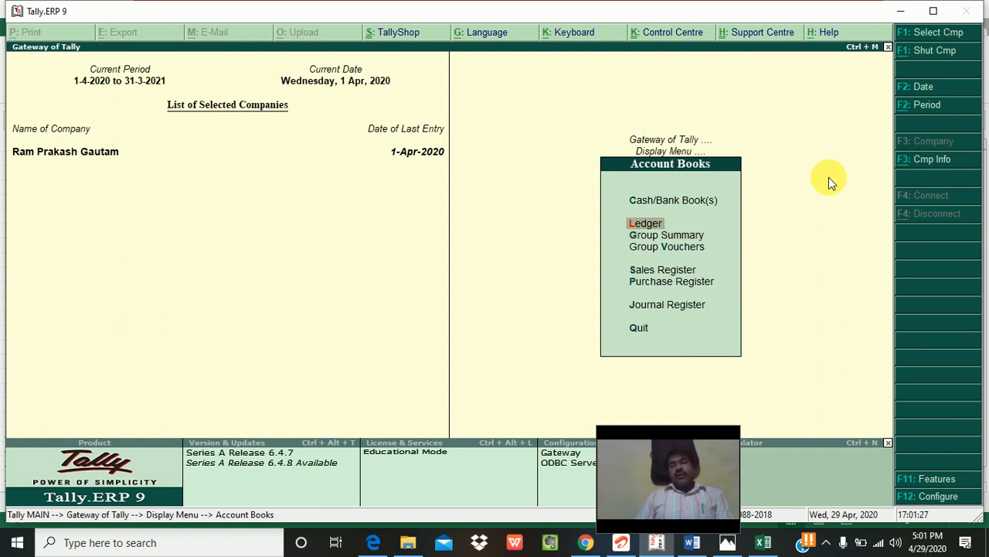
key("Down")
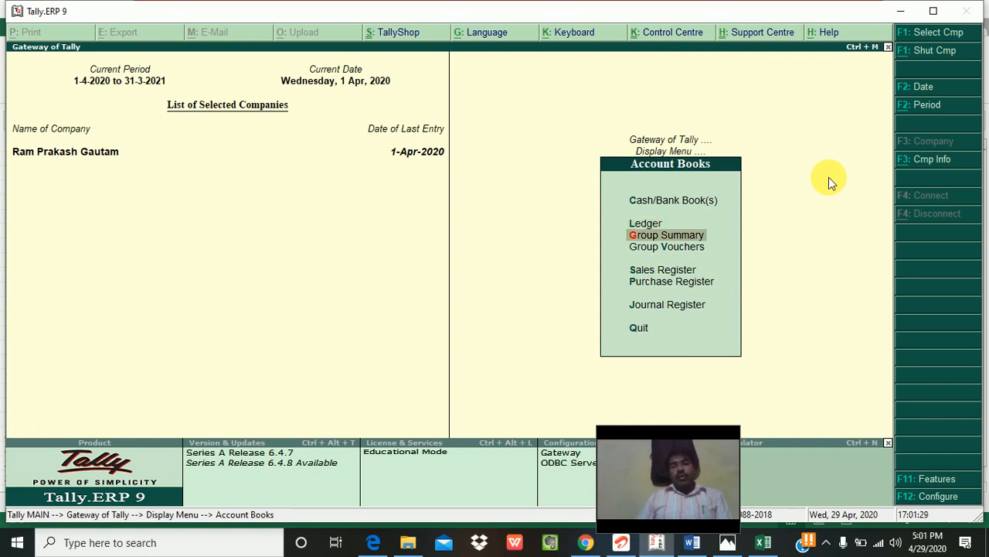
key("Return")
key("BackSpace")
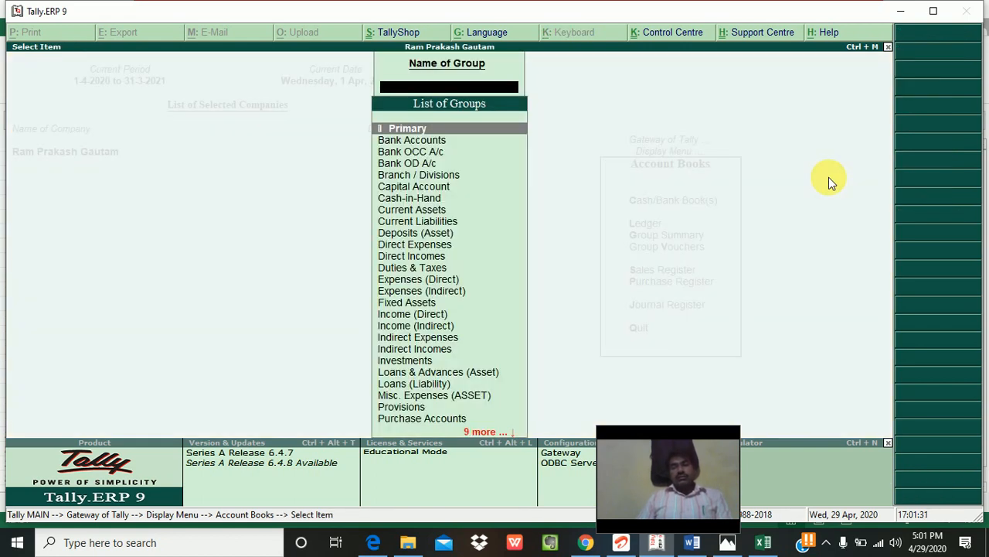
key("Escape")
key("Down")
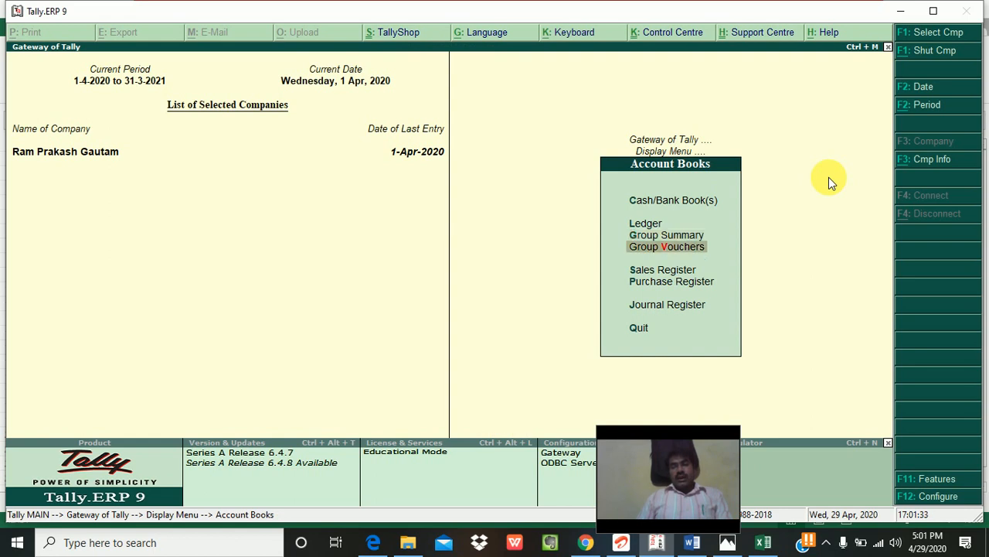
key("Up")
key("Up")
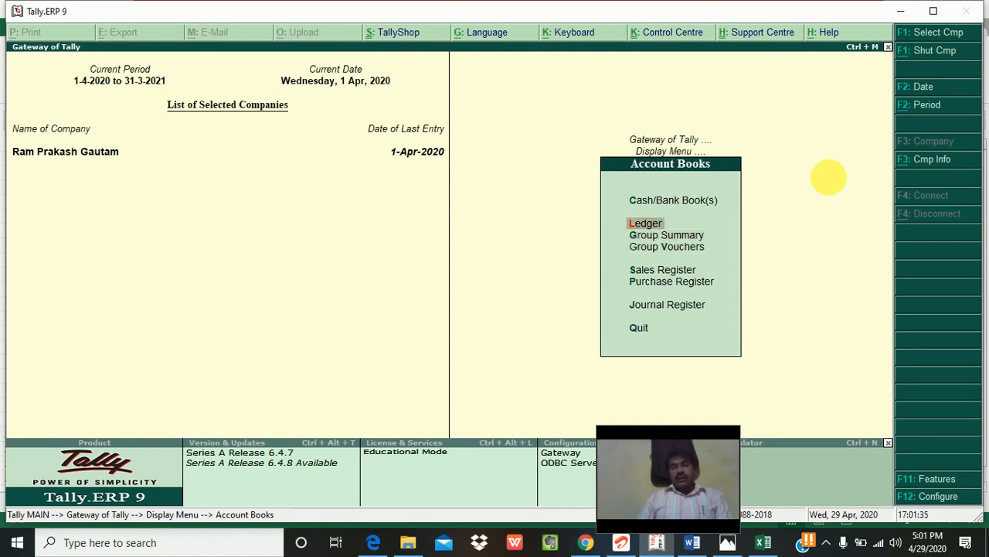
key("Return")
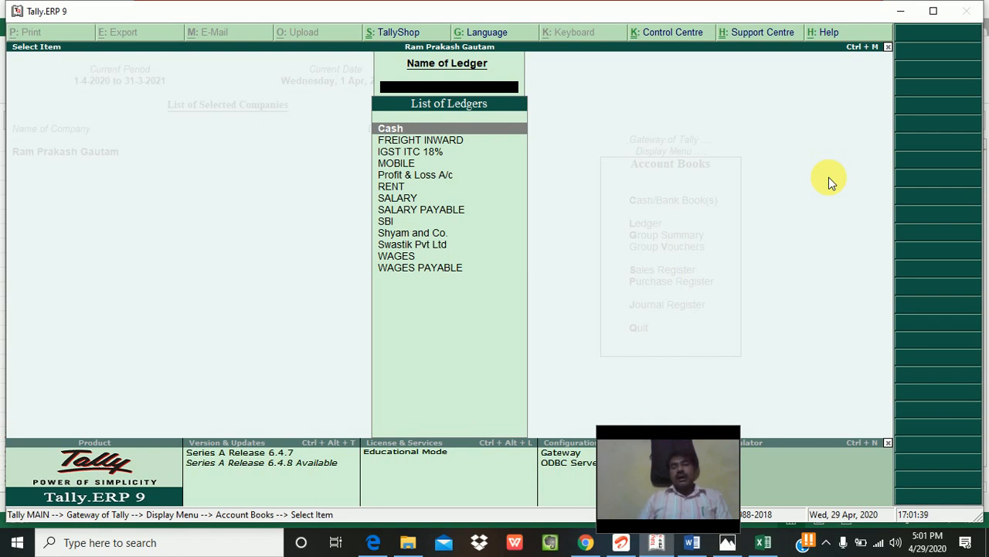
Step: View Swastik Pvt Ltd's ledger vouchers with the 6,136.00 purchase credit, then back out to the Gateway
key("Down")
key("Down")
key("Down")
key("Down")
key("Down")
key("Down")
key("Down")
key("Down")
key("Down")
key("Down")
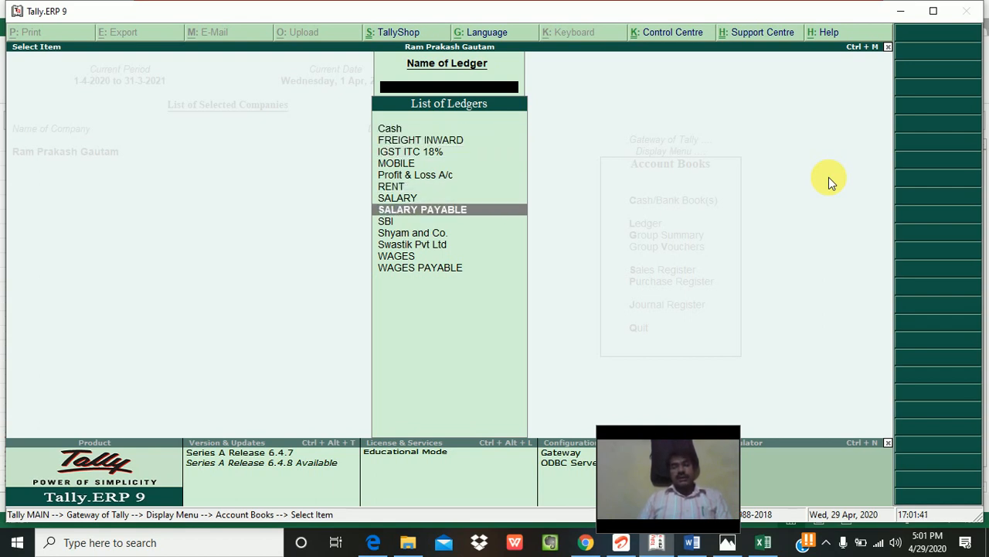
key("Return")
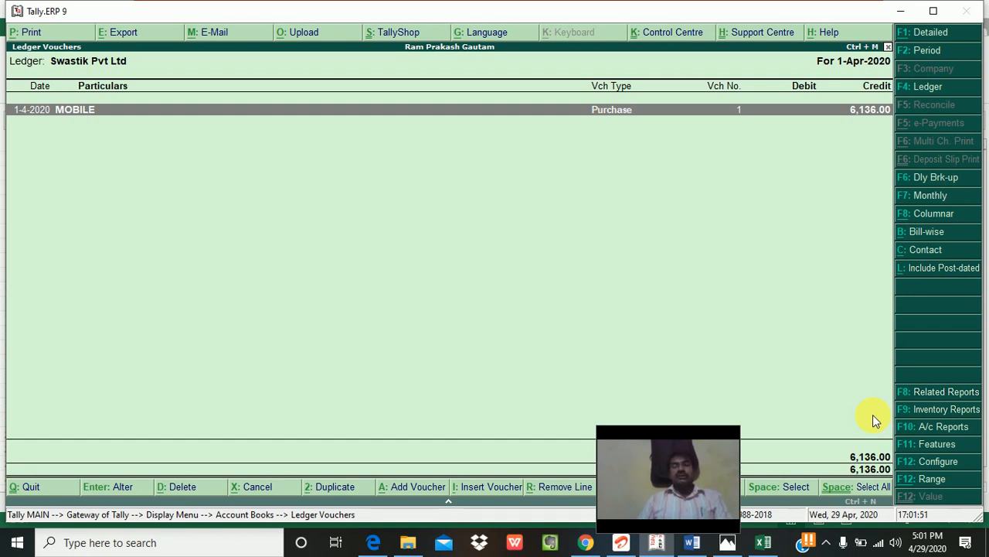
key("Escape")
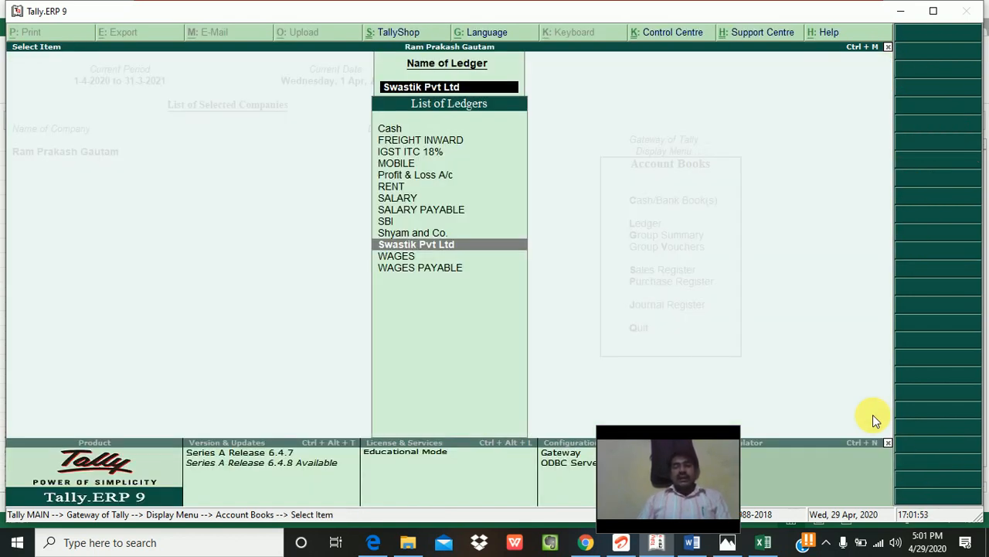
key("Escape")
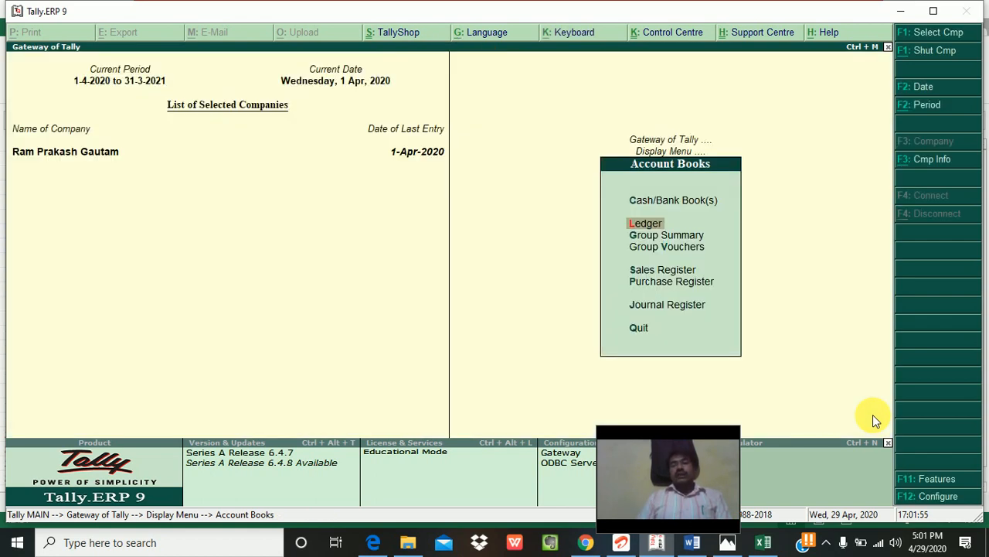
key("Escape")
key("Escape")
key("Escape")
key("Escape")
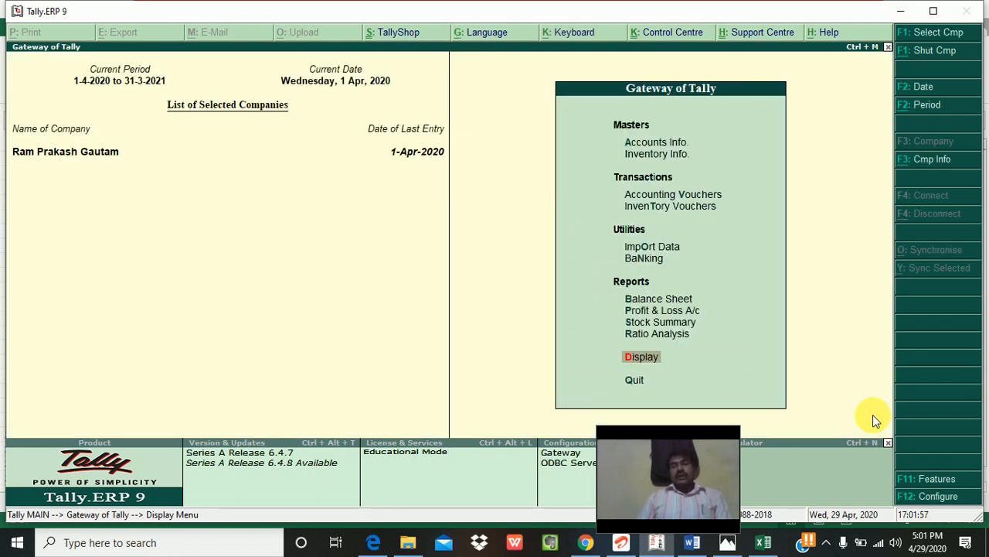
Step: Reopen Swastik Pvt Ltd's ledger through Display > Account Books > Ledger and close it
key("d")
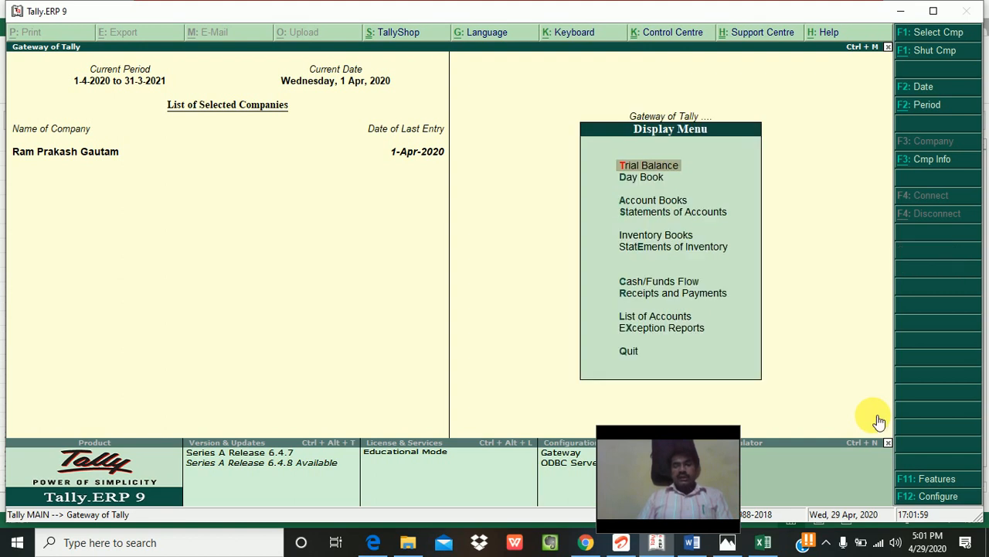
key("a")
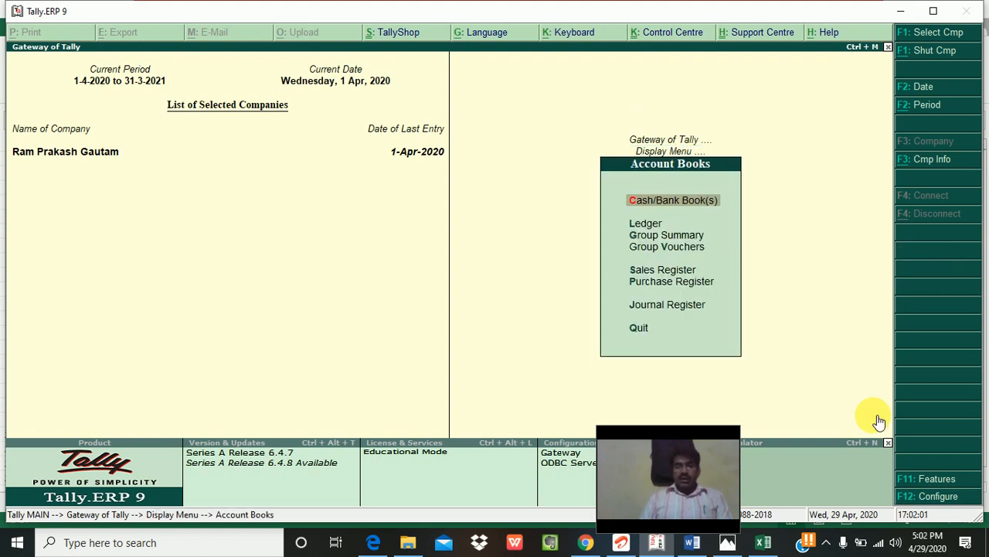
key("l")
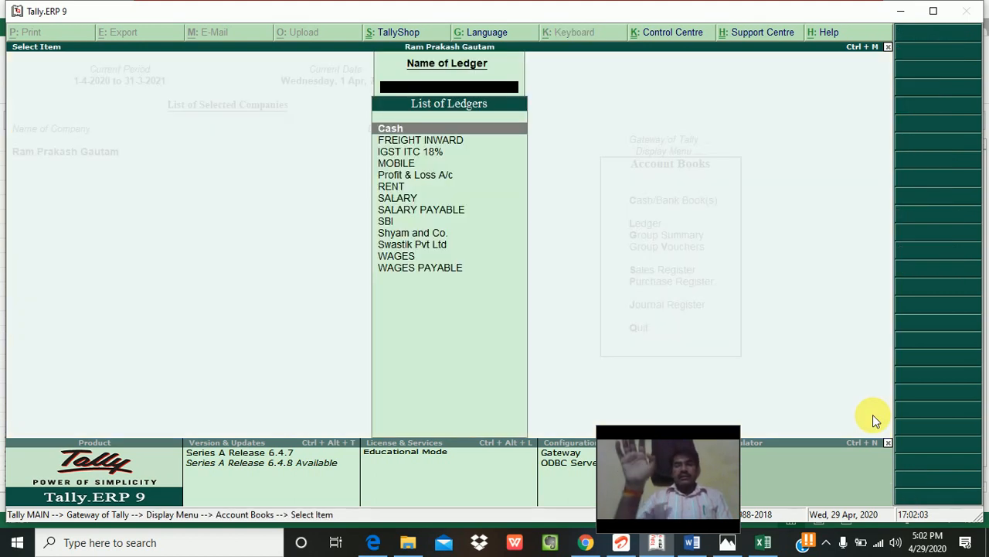
key("Down")
key("Down")
key("Down")
key("Down")
key("Down")
key("Down")
key("Down")
key("Down")
key("Down")
key("Down")
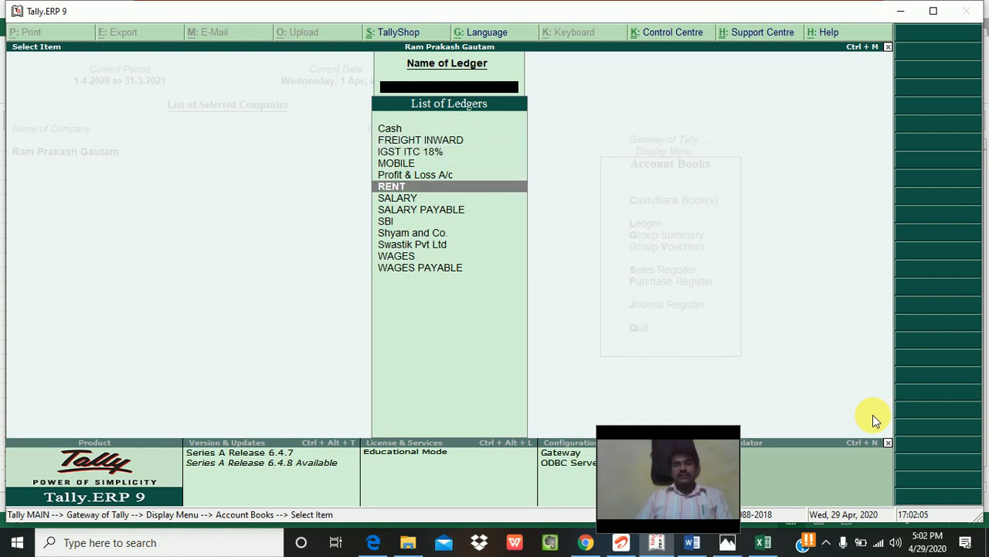
key("Return")
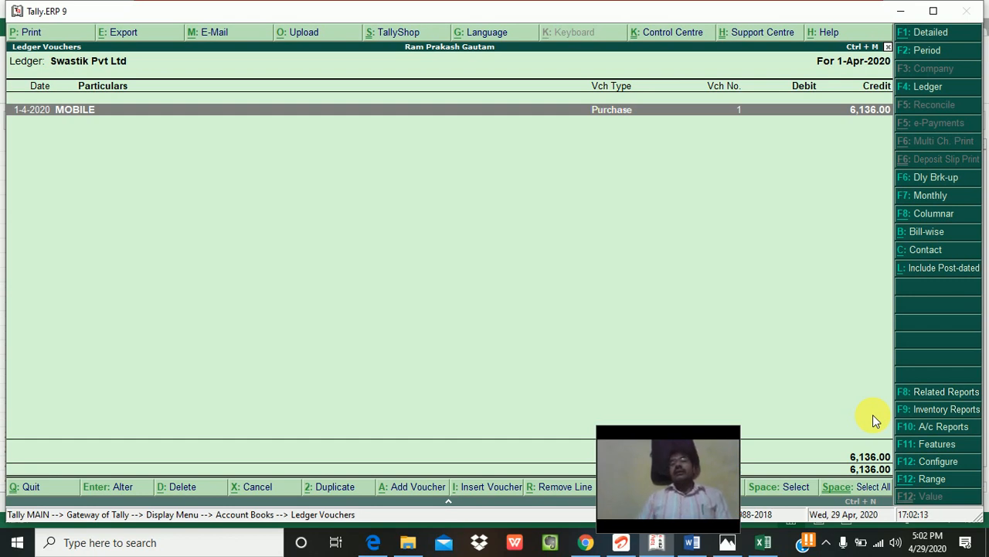
key("Escape")
key("Escape")
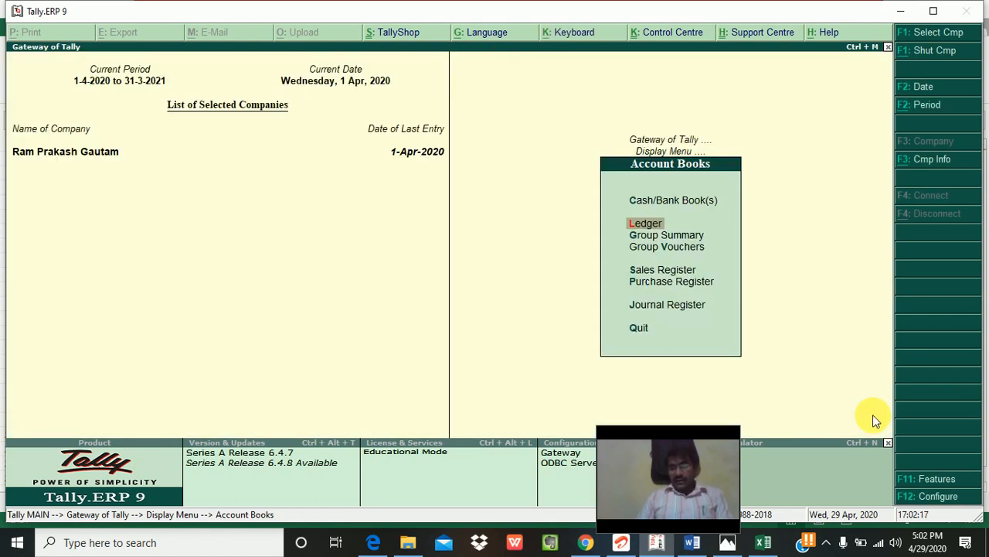
Step: Check Outstandings > Bills Payable, showing Swastik Pvt Ltd's bill 01 pending for 6,136.00 due 1-May-2020
key("Escape")
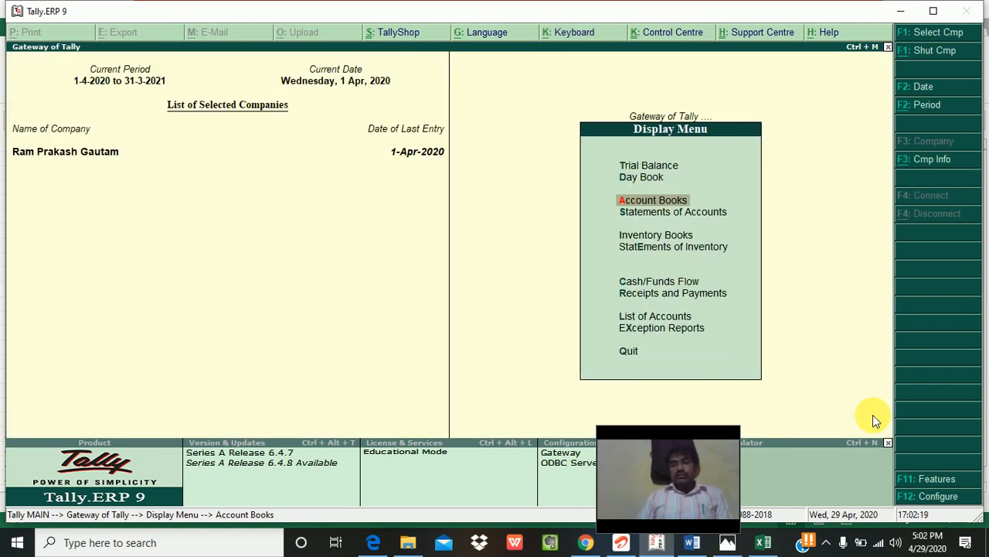
key("Down")
key("Return")
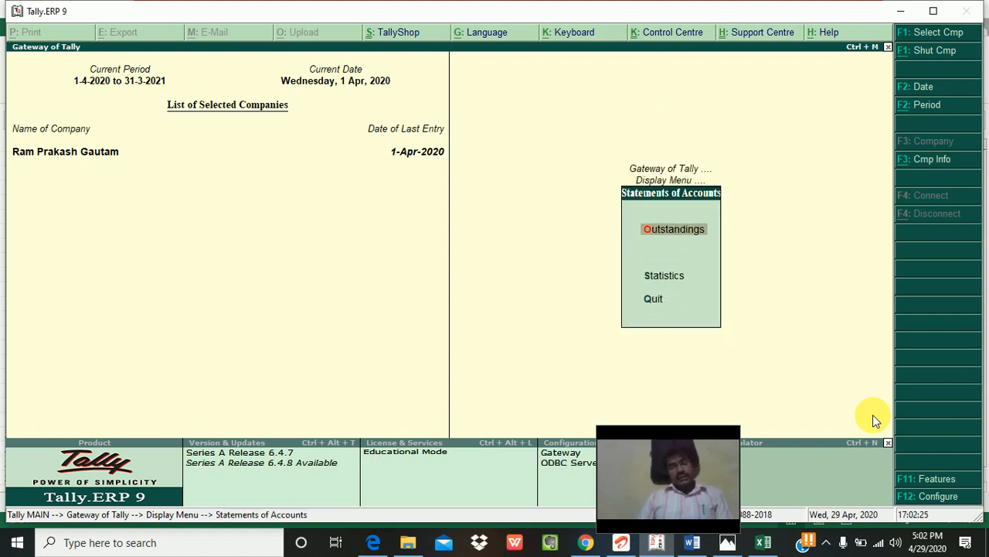
key("Escape")
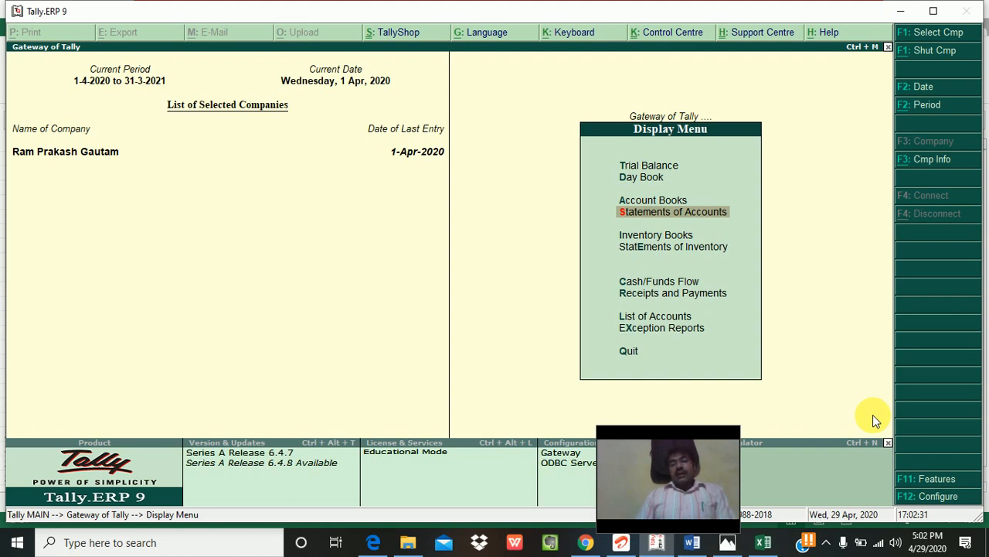
key("Return")
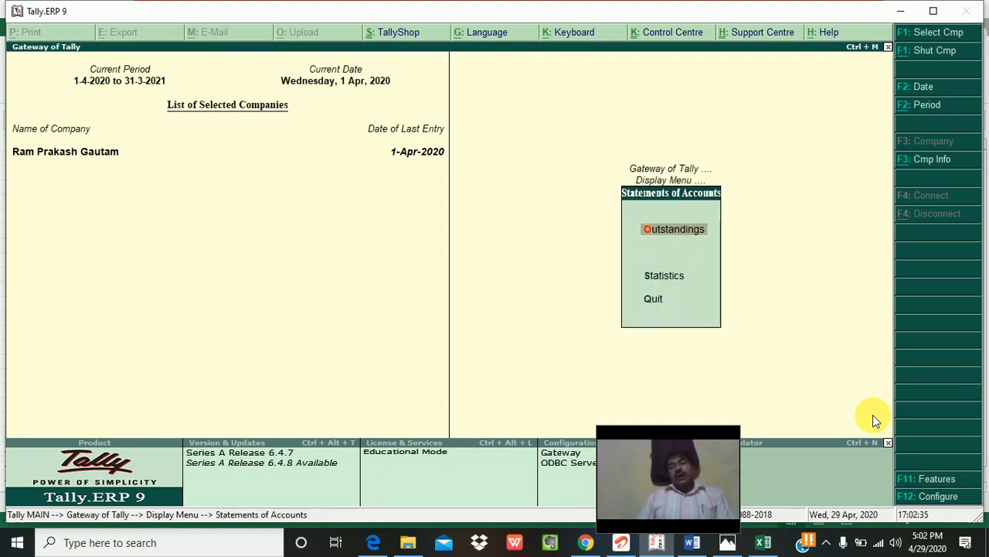
key("Return")
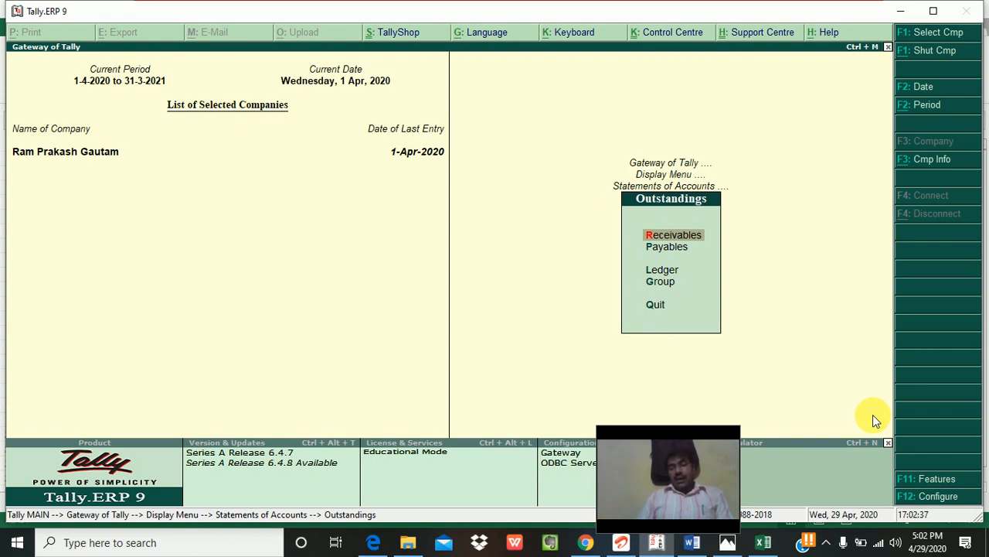
key("Down")
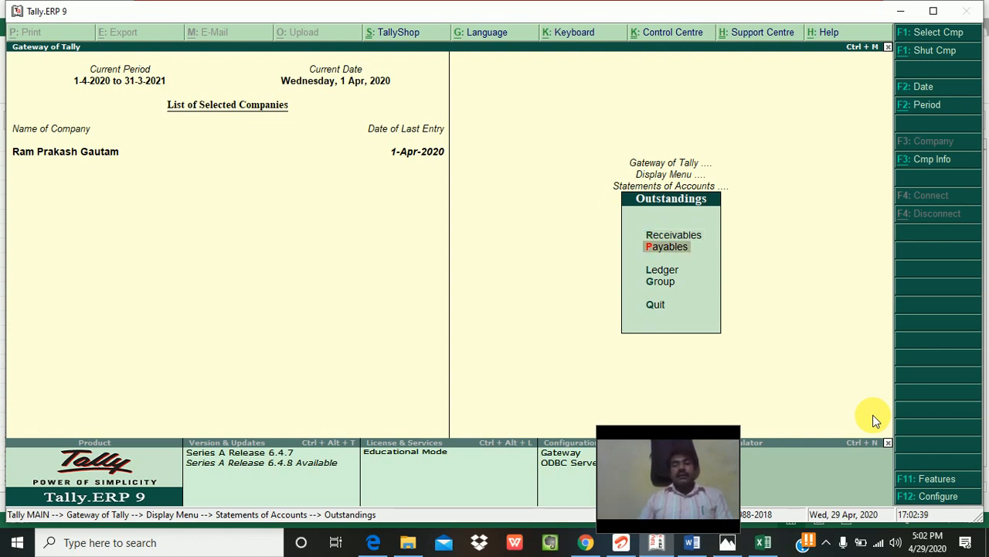
key("Return")
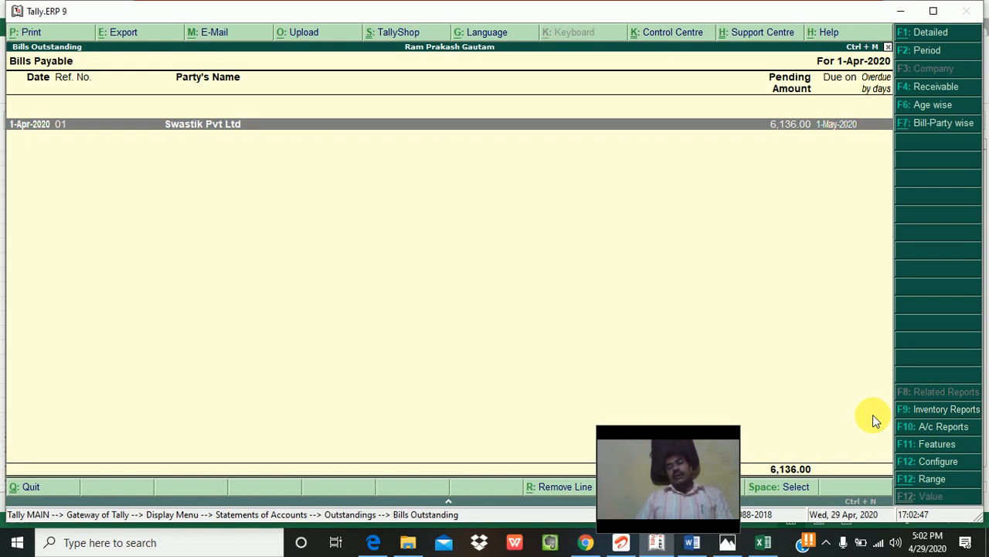
key("Escape")
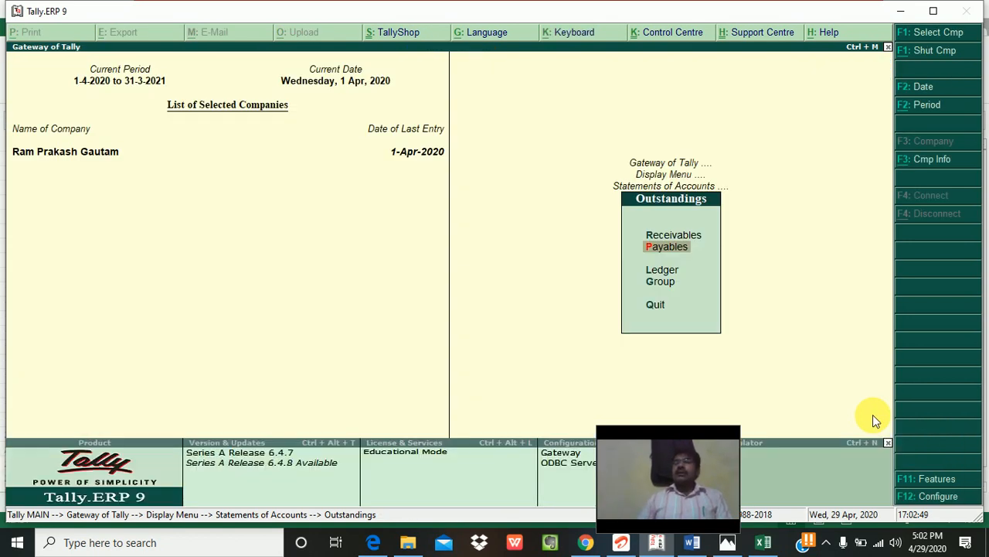
key("Escape")
Step: Open accounting voucher entry and try setting the voucher date to 29.04.2020
key("Escape")
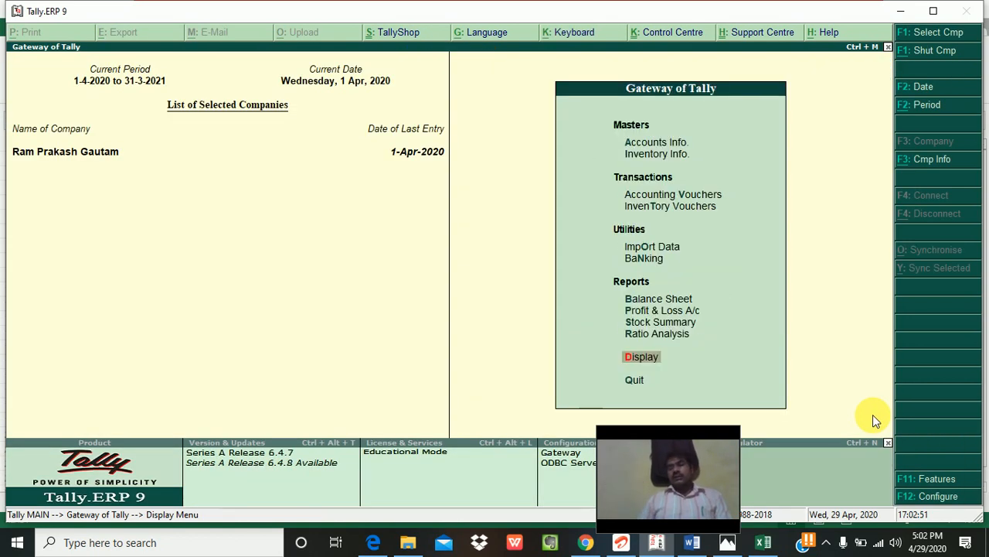
key("Escape")
key("n")
key("v")
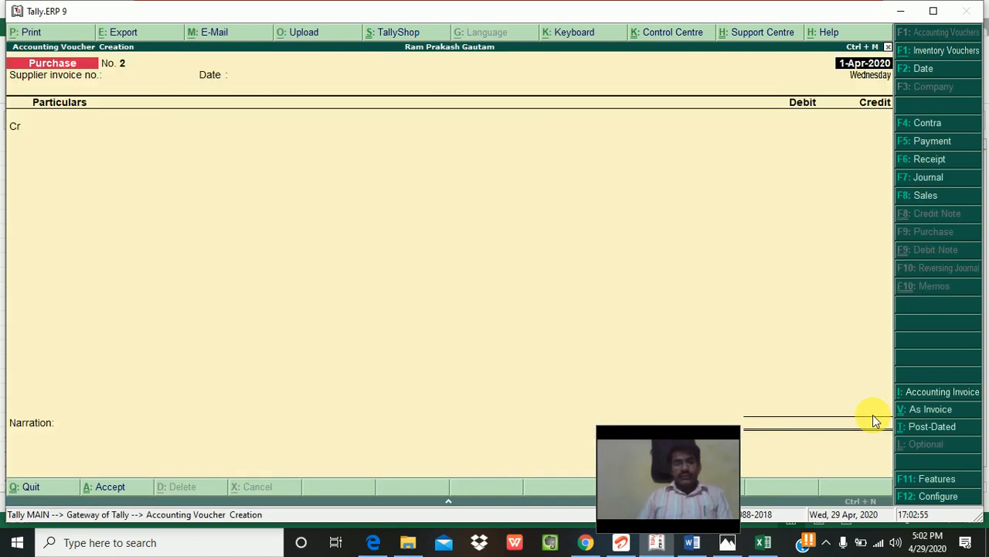
key("F2")
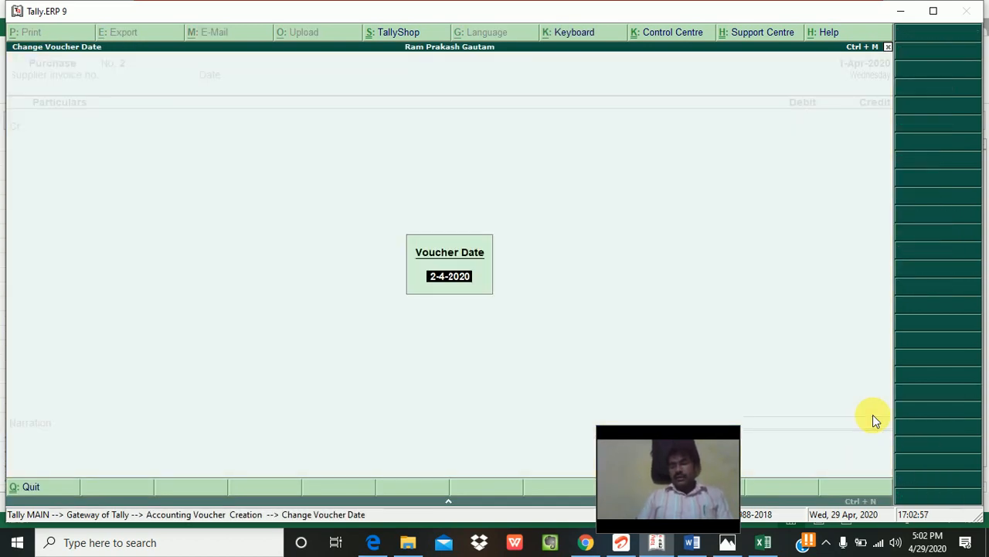
type("29.04.2")
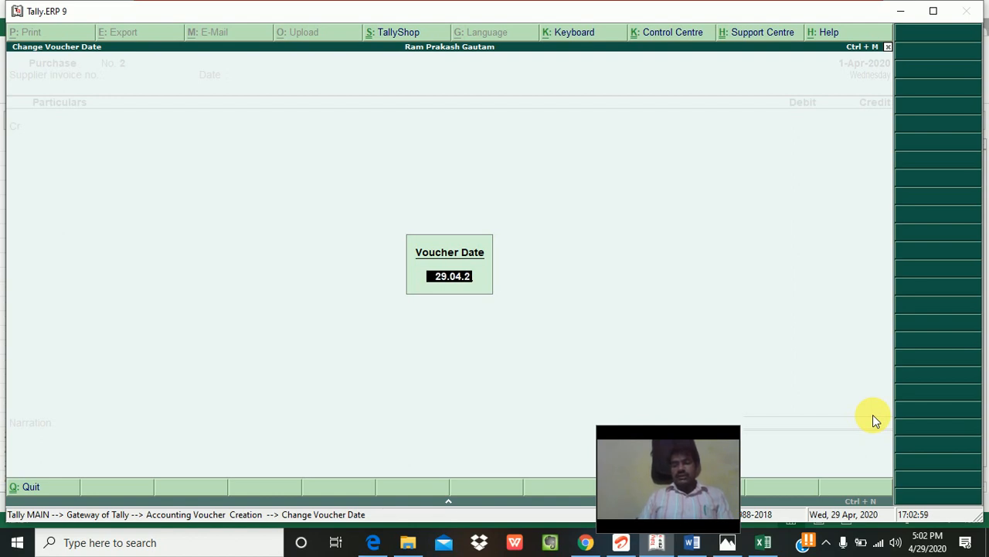
type("020")
key("Return")
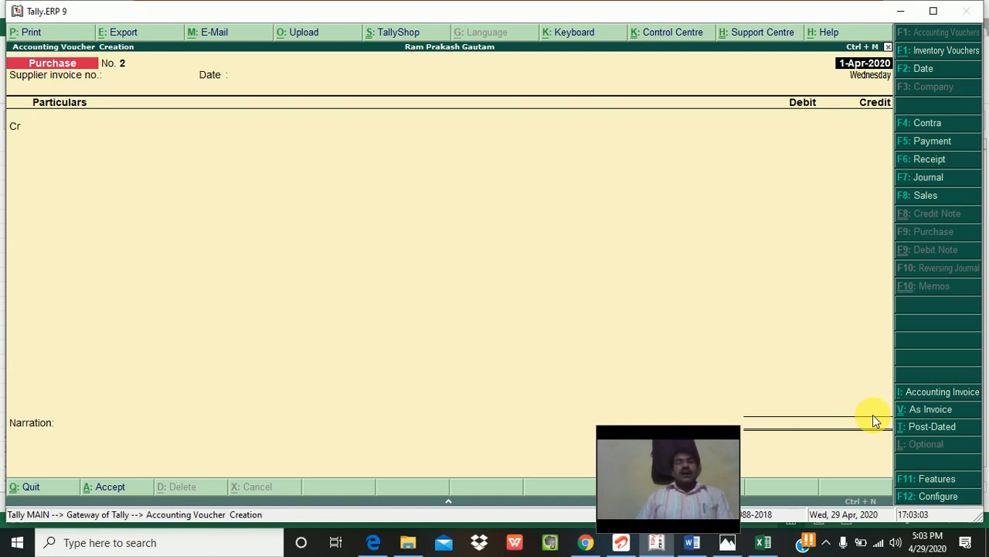
Step: Accept the Alt+F2 period settings unchanged and move on to the supplier invoice number
key("alt+F2")
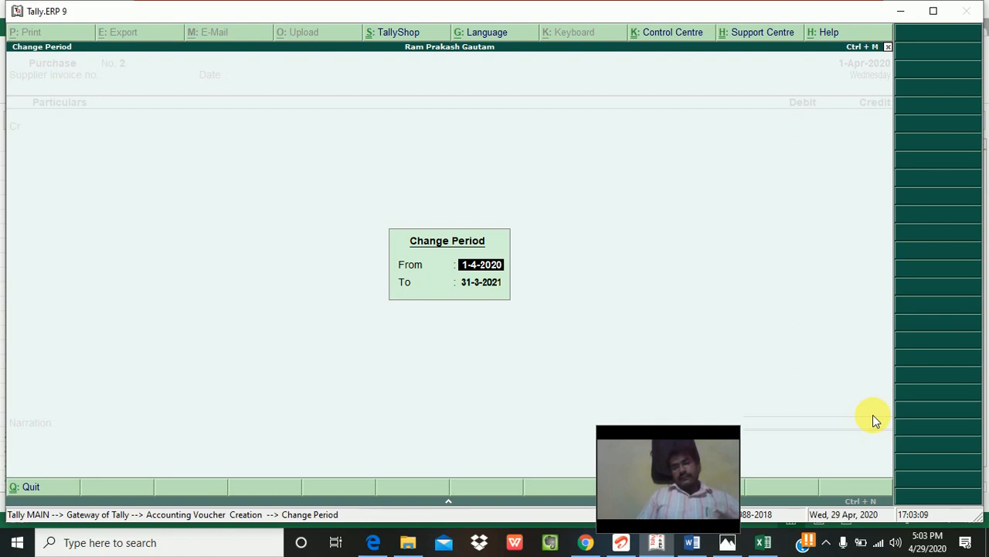
key("Return")
key("Return")
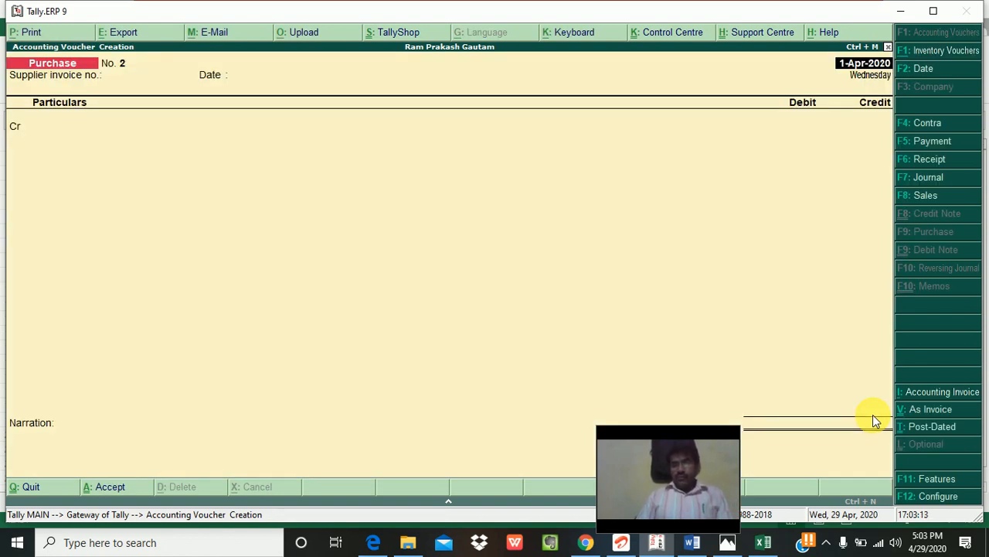
key("Return")
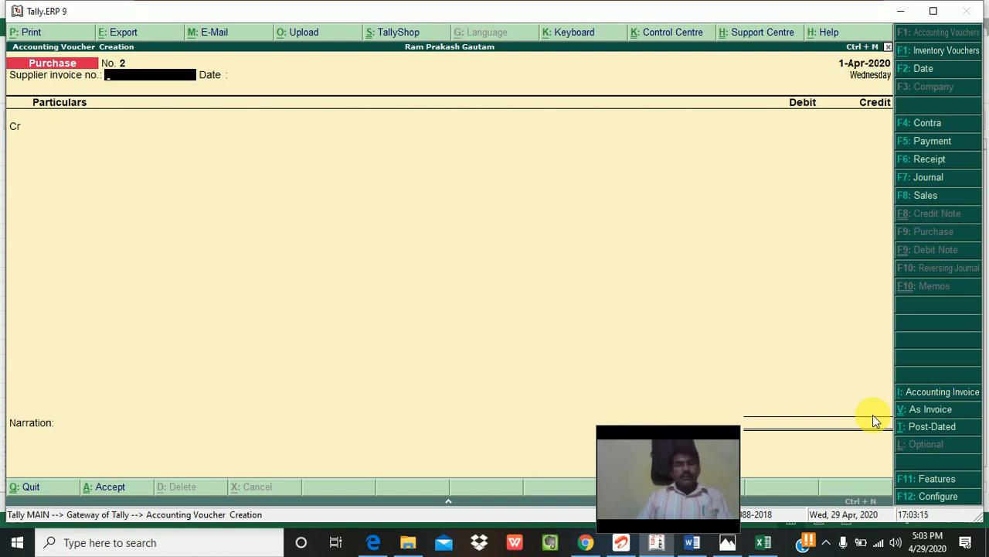
Step: Start a Payment voucher debiting Swastik Pvt Ltd, settling pending bill 01 in full
key("F4")
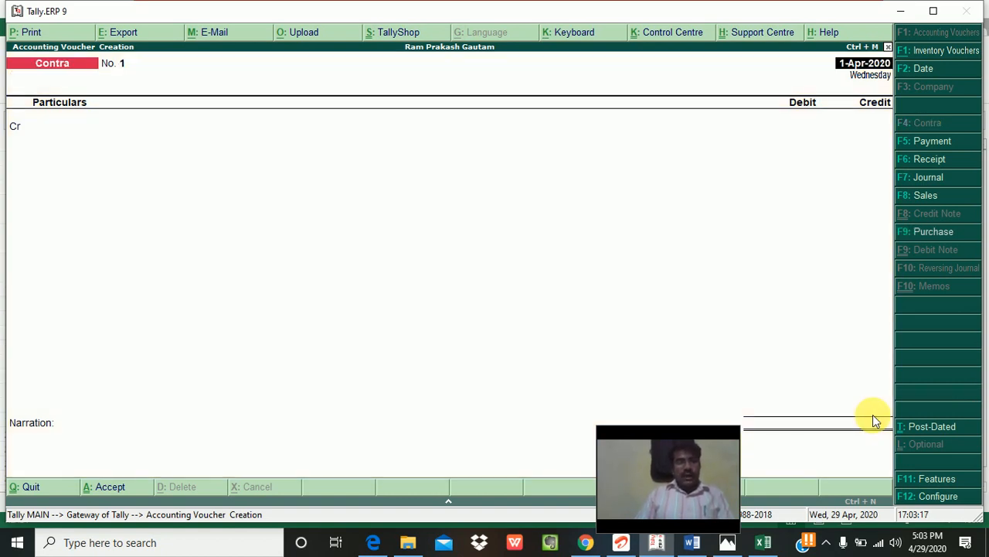
key("F5")
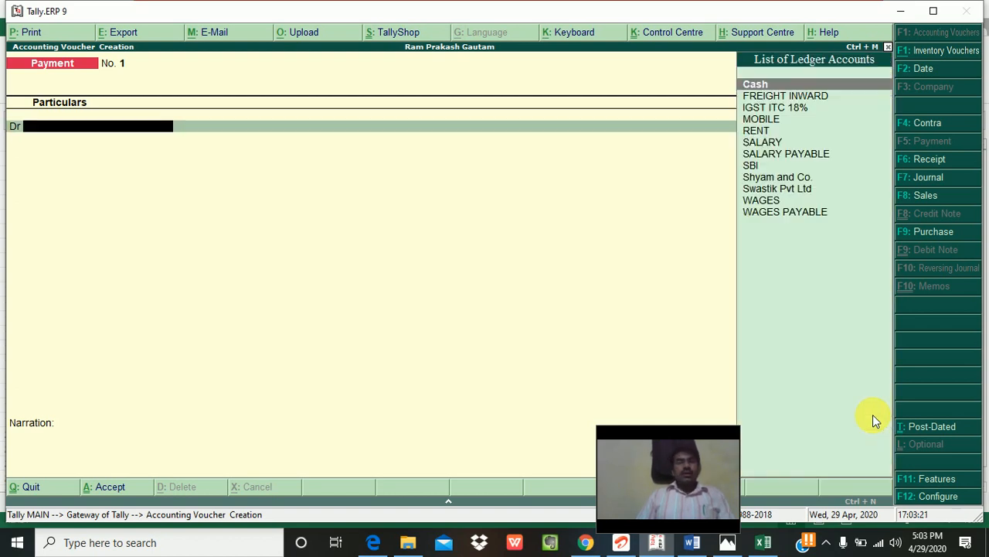
key("Down")
key("Down")
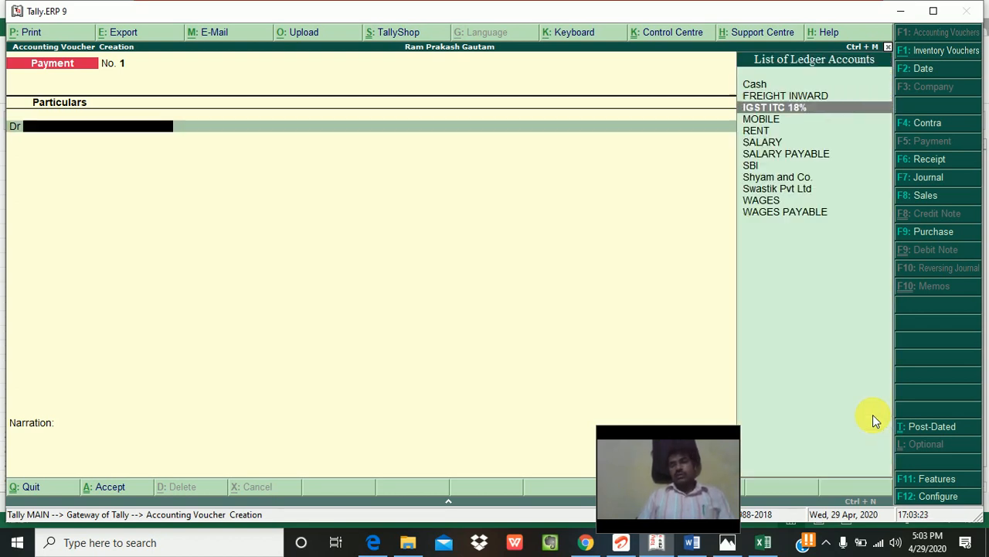
key("Down")
key("Down")
key("Down")
key("Down")
key("Down")
key("Down")
key("Down")
key("Return")
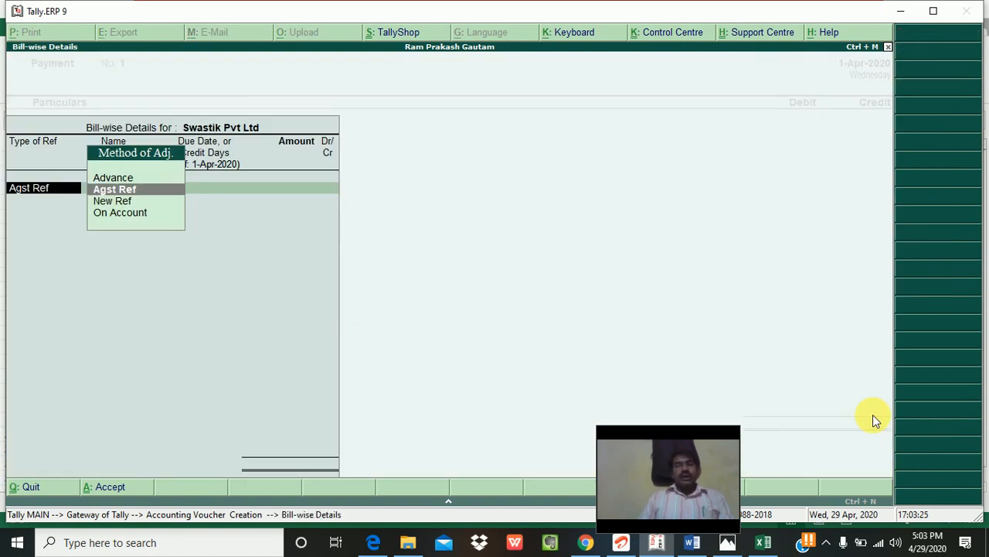
key("Return")
key("Return")
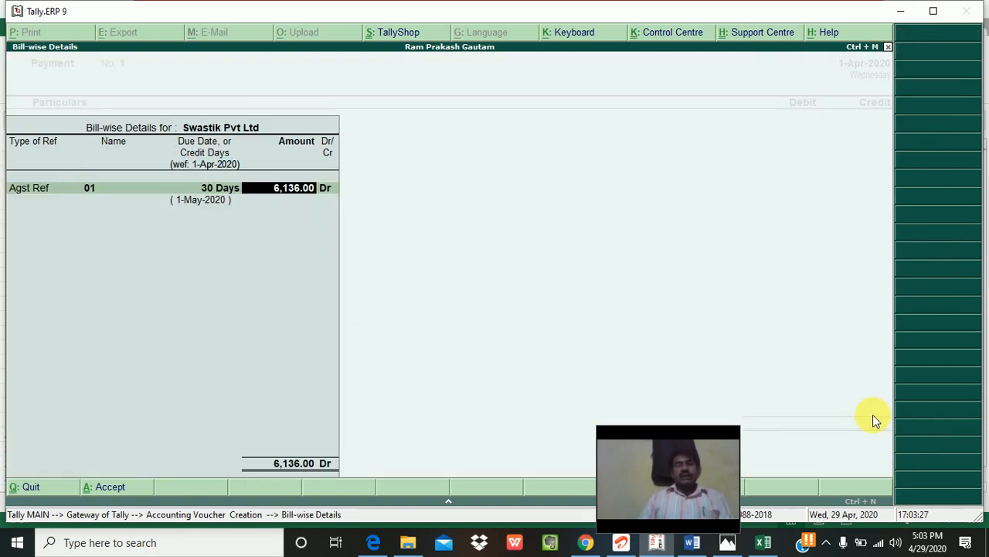
key("Return")
key("Return")
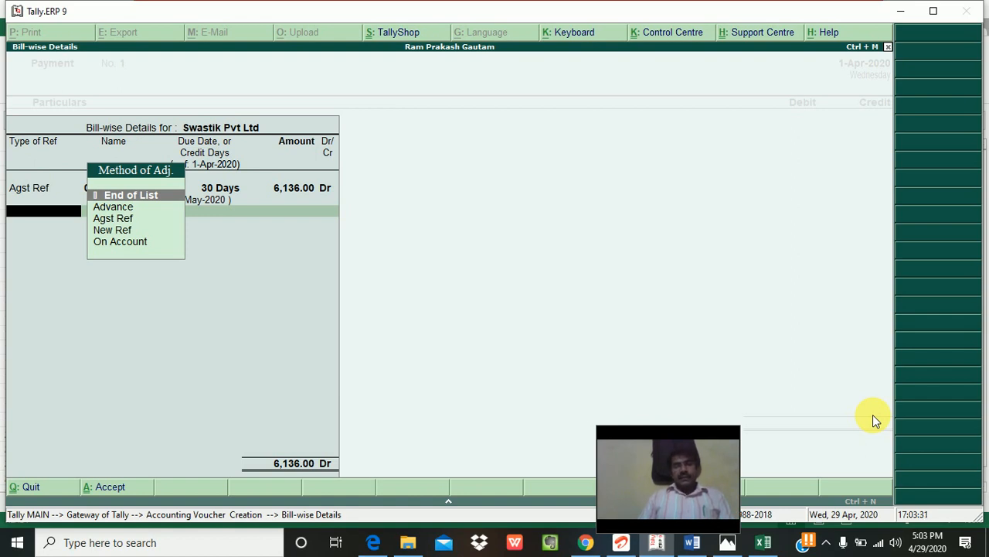
key("Return")
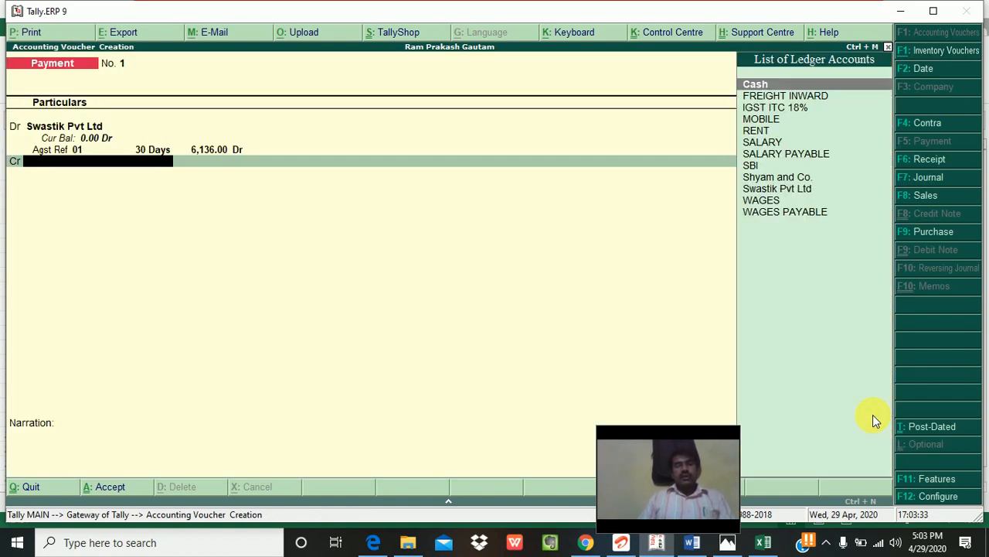
Step: Credit 6,136.00 to SBI, add narration 'BEING CH. NO.. DTD', and save Payment No. 1
type("SBI")
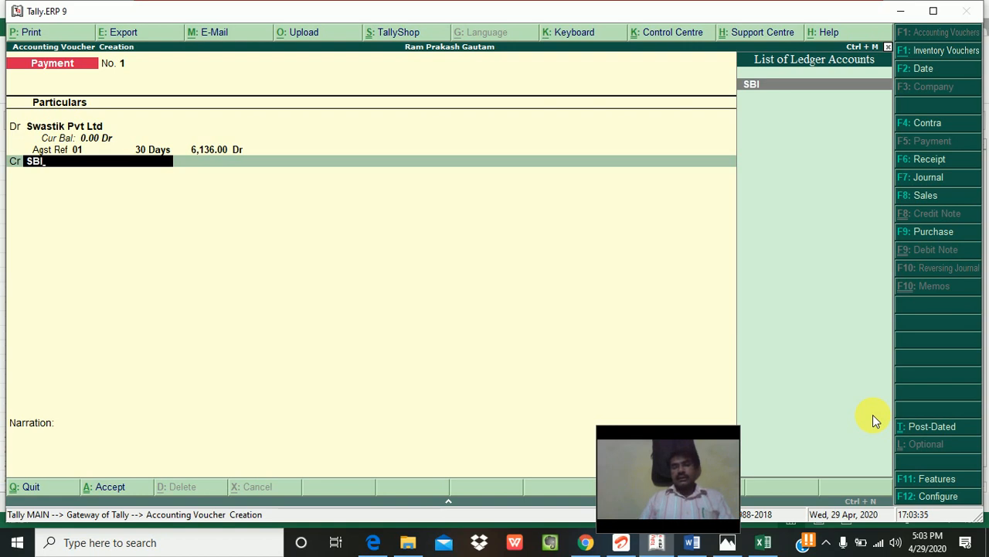
key("Return")
key("Return")
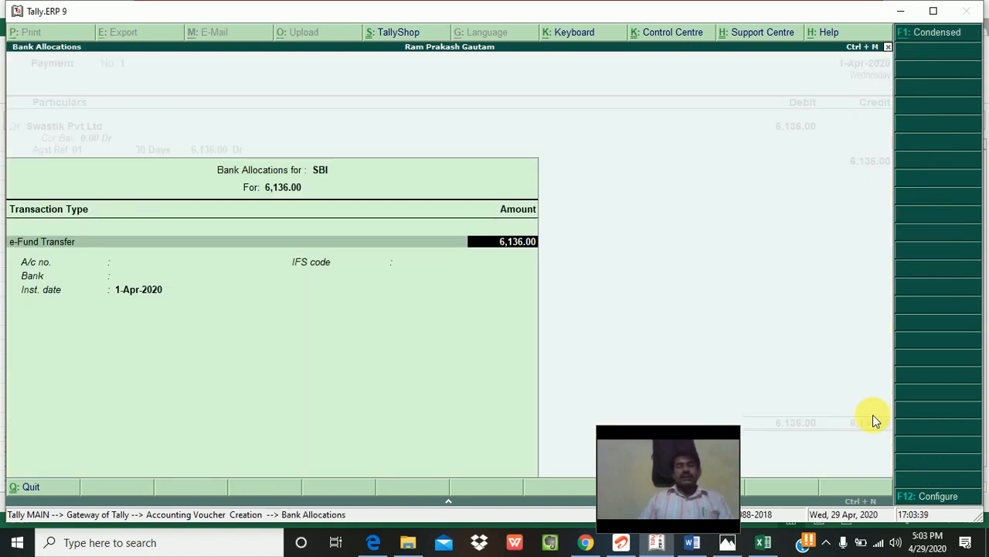
key("Return")
key("Return")
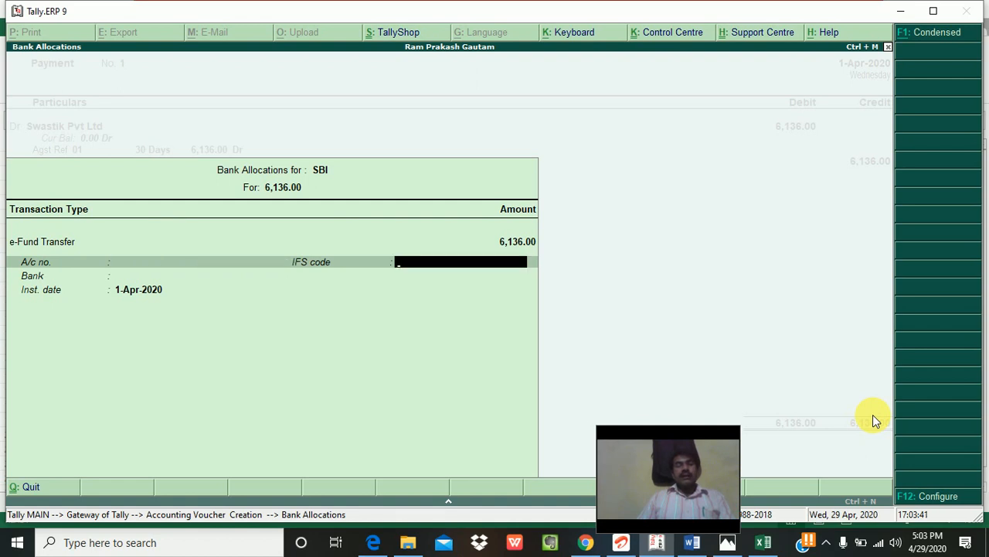
key("Return")
key("Return")
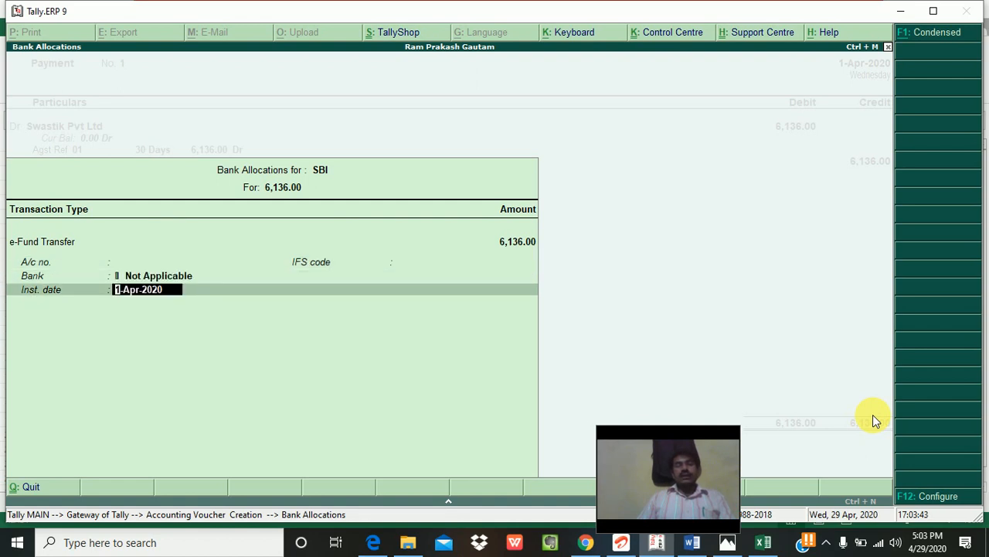
key("Return")
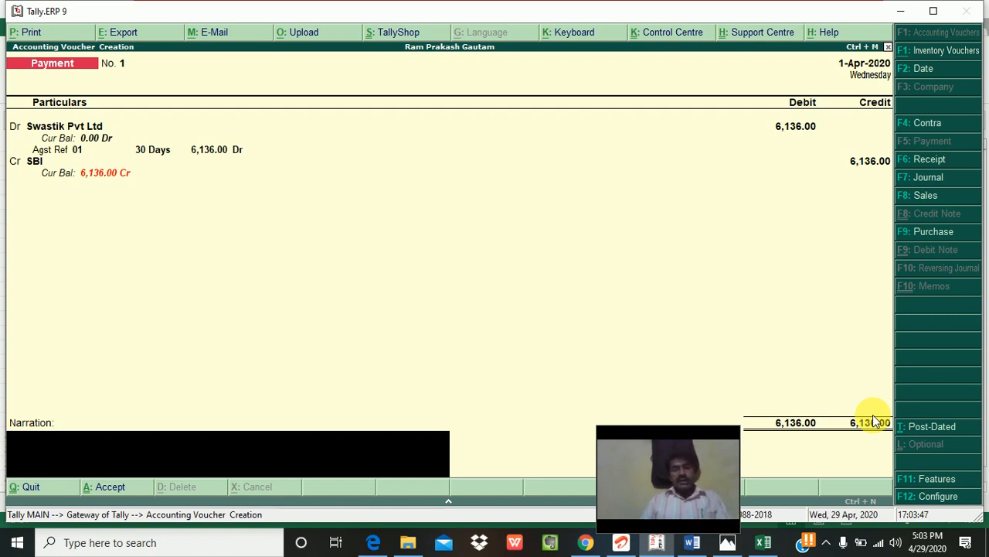
type("BEING")
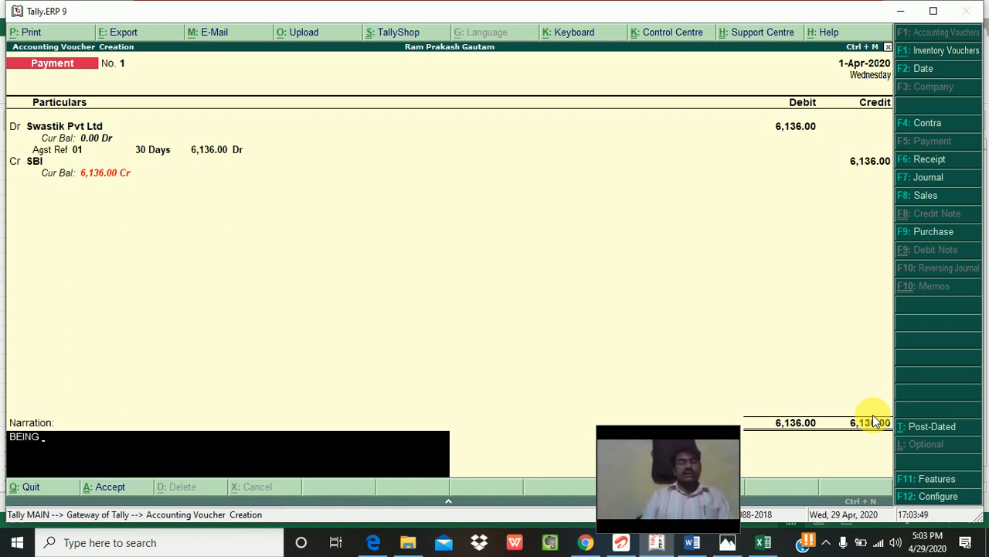
type(" CH. NO..")
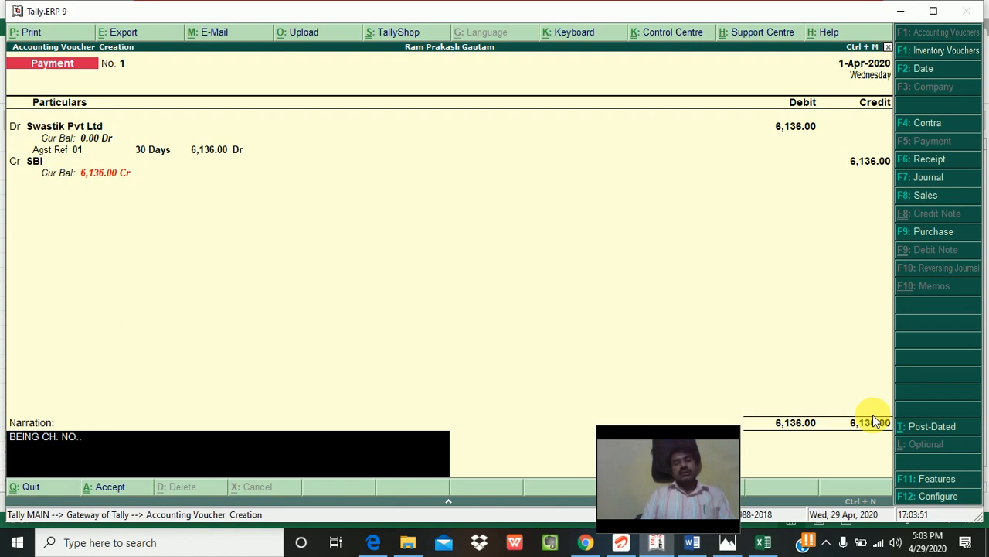
type(" DTD...")
key("Return")
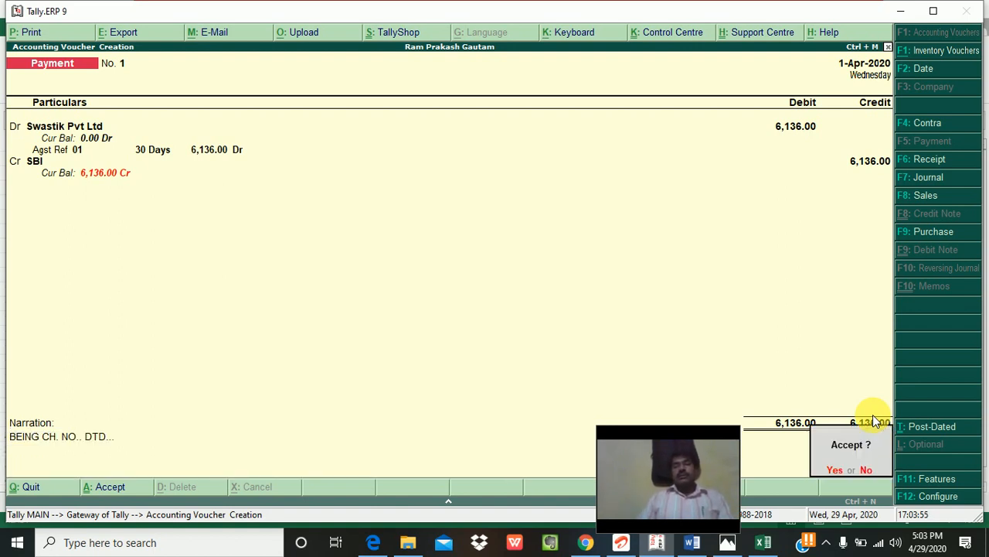
key("Return")
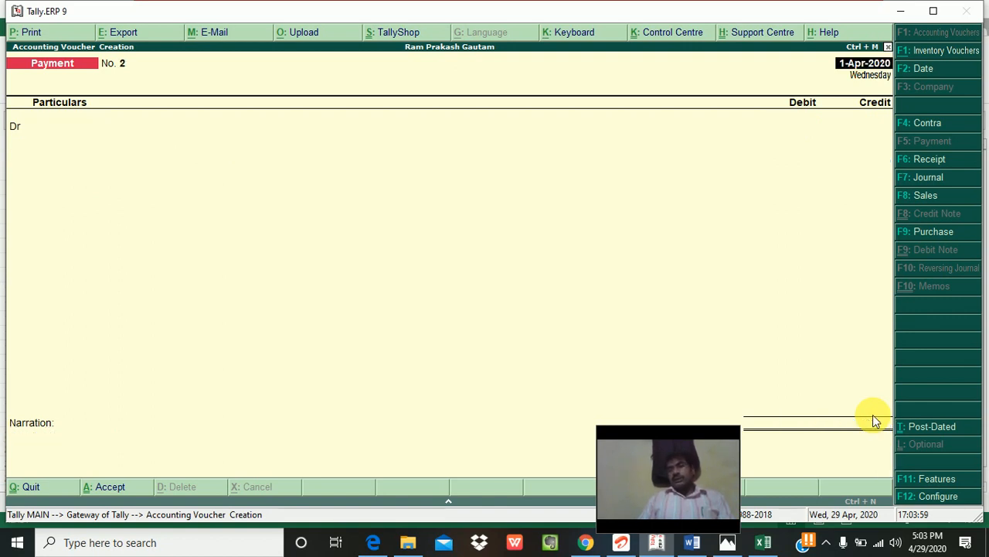
Step: Abandon the blank Payment No. 2 and return to the Gateway of Tally
key("Escape")
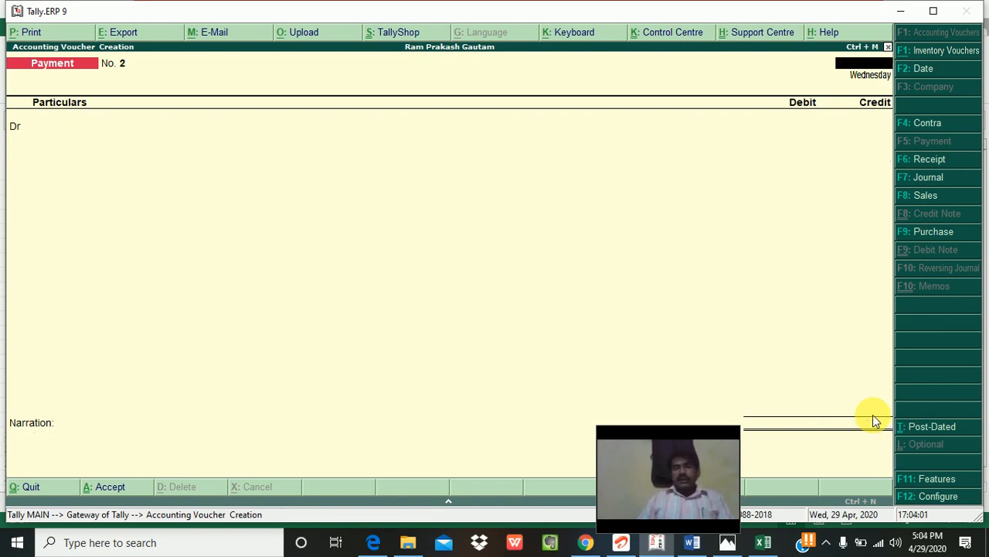
key("Escape")
key("y")
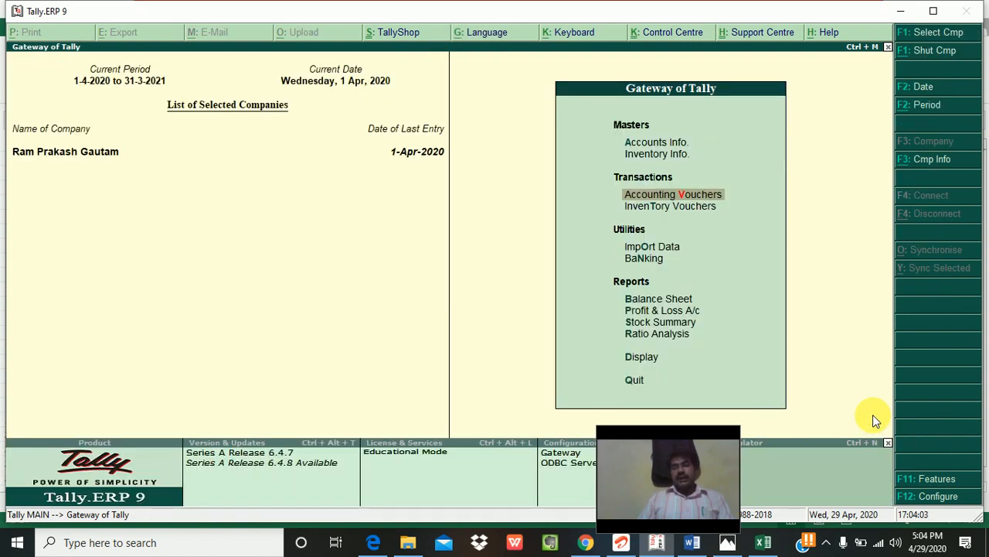
key("Escape")
key("n")
Step: Open Swastik Pvt Ltd's ledger and reopen the 6,136.00 SBI payment voucher for alteration
key("d")
key("a")
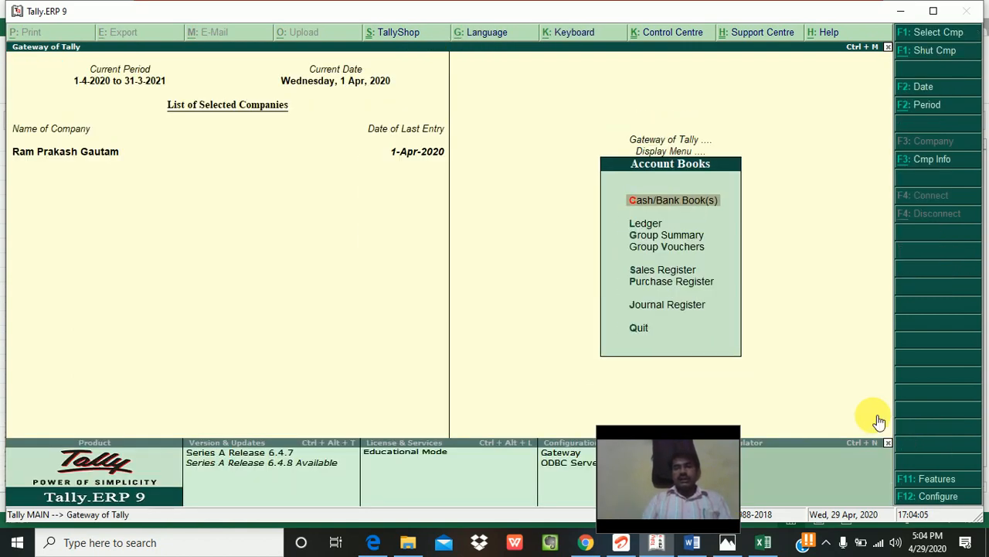
key("l")
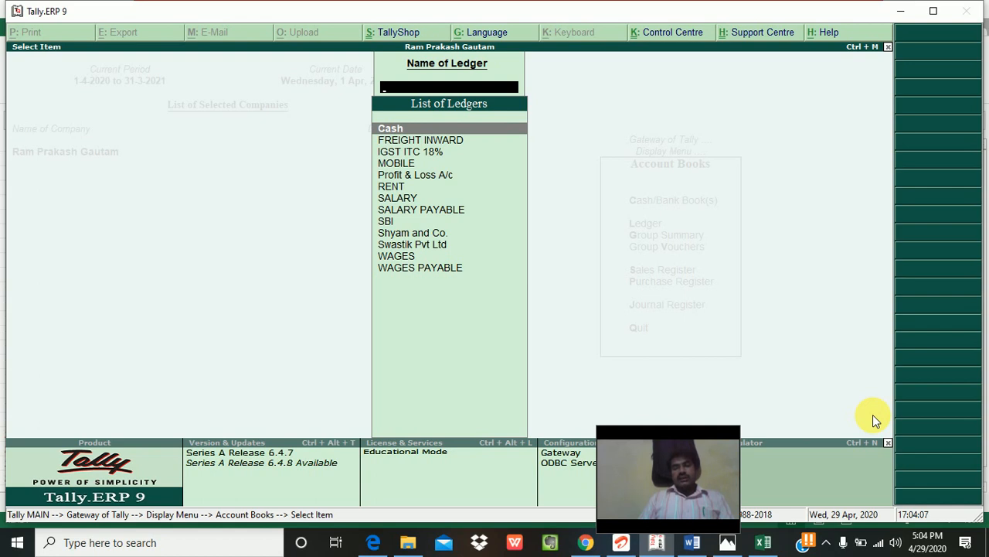
key("Down")
key("Down")
key("Down")
key("Down")
key("Down")
key("Down")
key("Down")
key("Down")
key("Down")
key("Down")
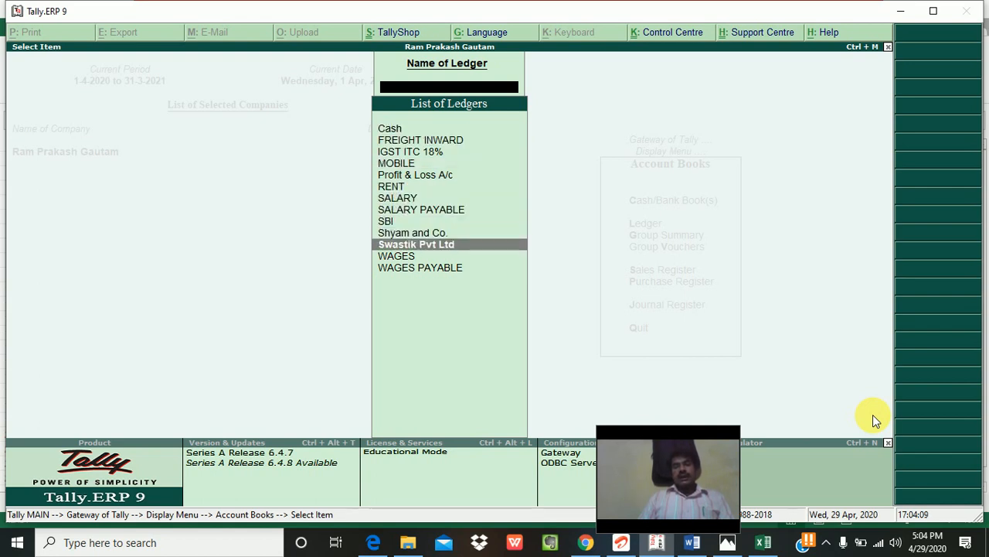
key("Return")
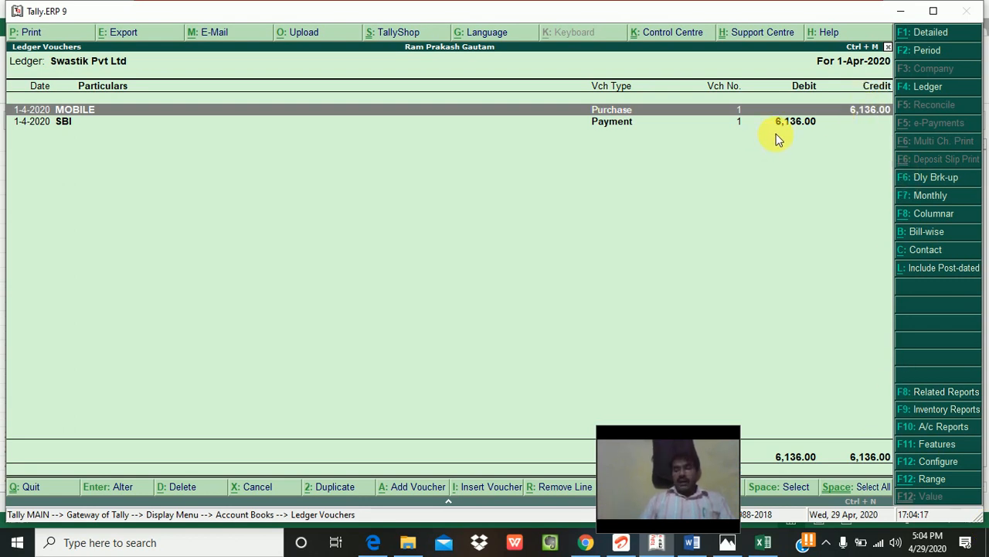
key("Down")
key("Return")
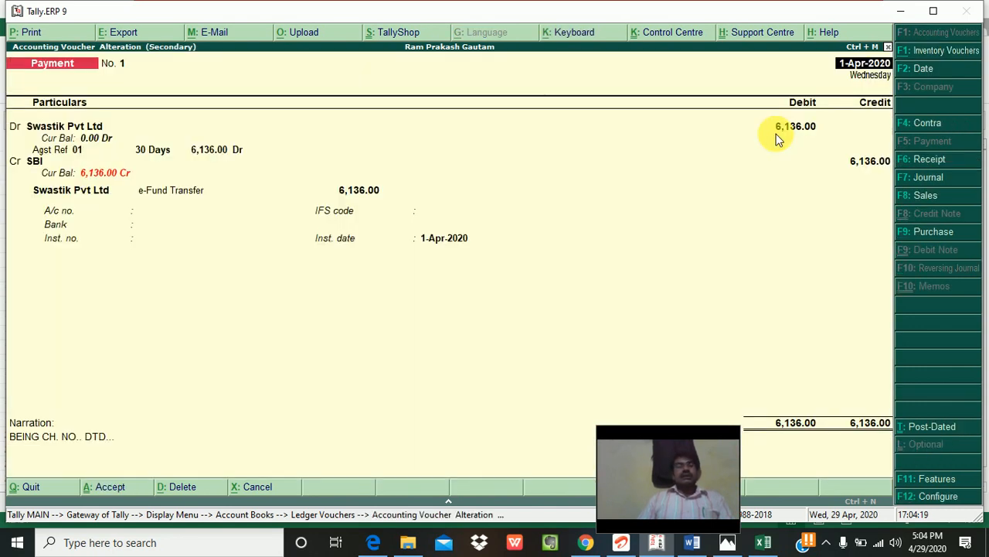
Step: Try changing the credited ledger to Cash, re-applying the 6,136.00 against bill 01
left_click(32, 163)
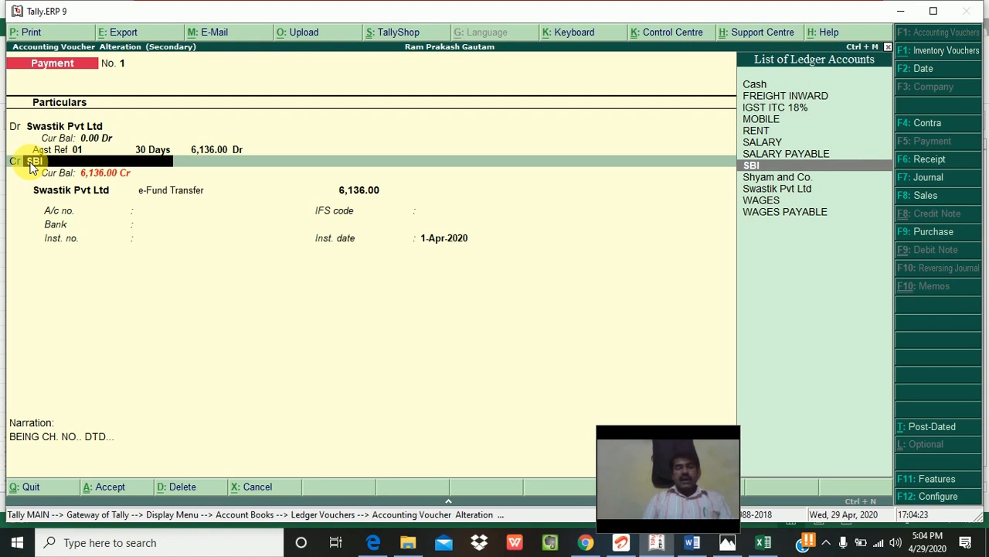
type("cash")
key("Return")
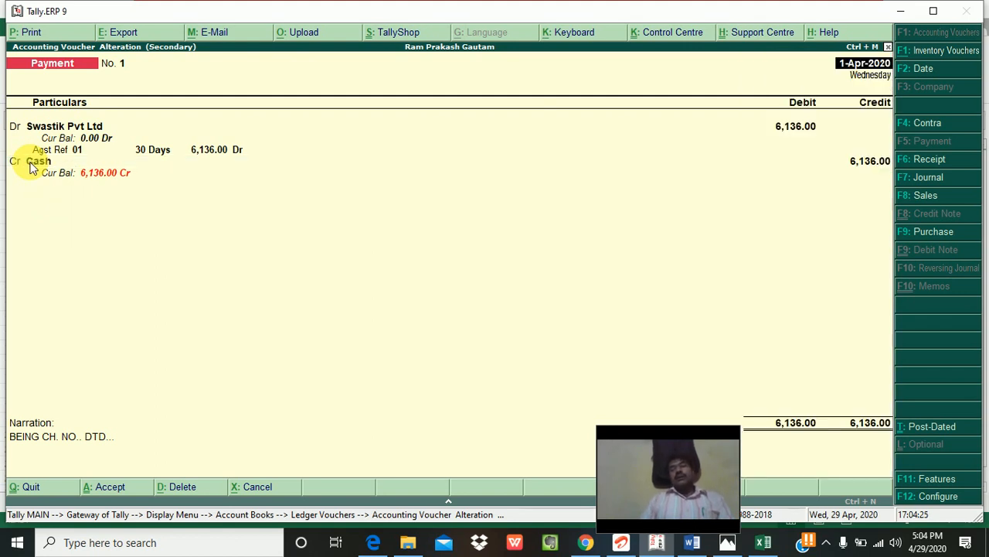
key("Up")
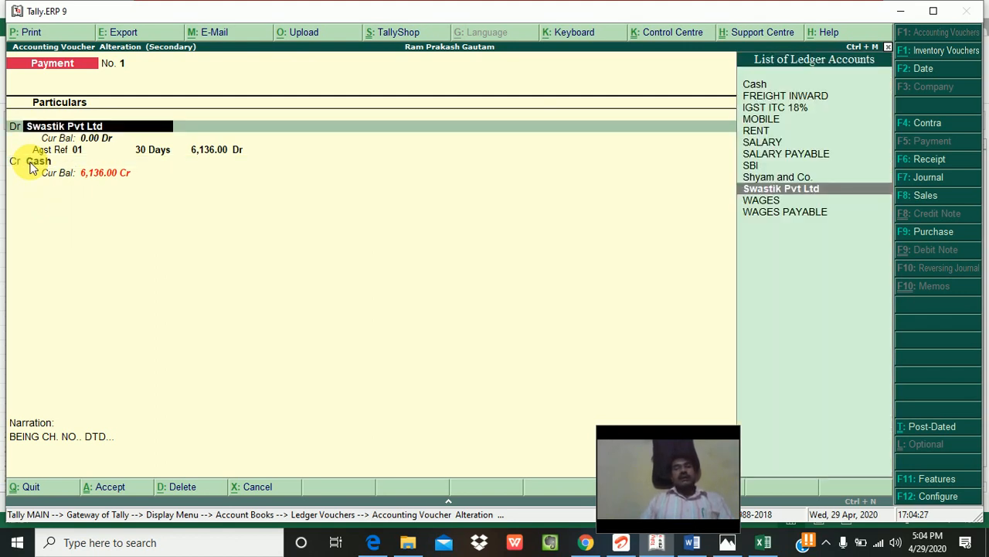
key("Return")
key("Return")
key("Return")
key("Return")
key("Return")
key("Return")
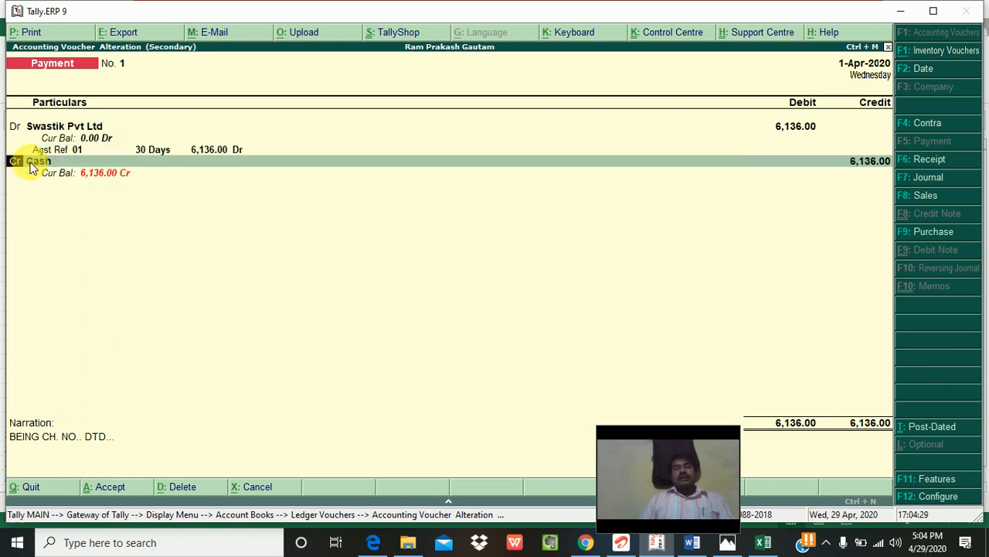
key("Return")
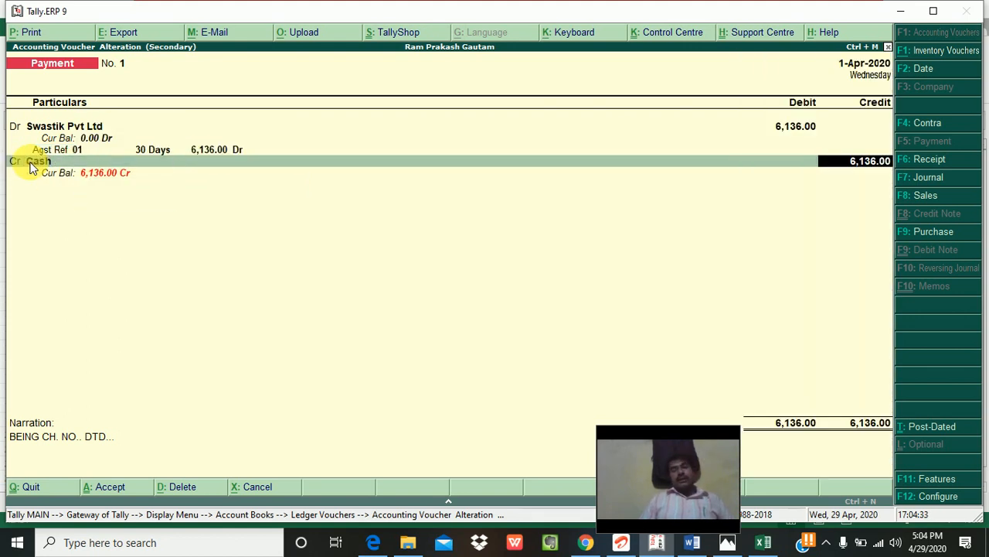
key("Return")
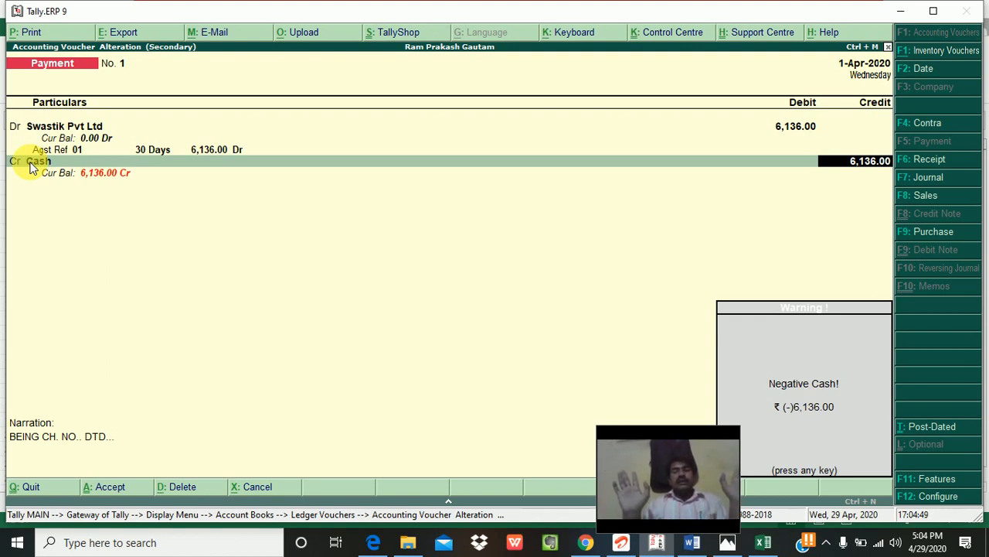
key("Return")
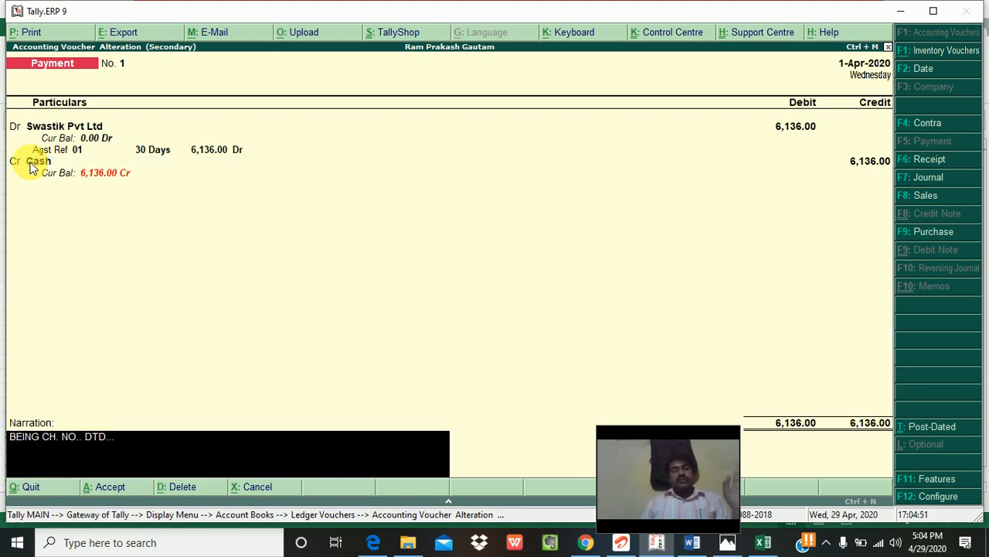
Step: Quit without saving the Cash change, keeping SBI, and return to the Gateway of Tally
key("Return")
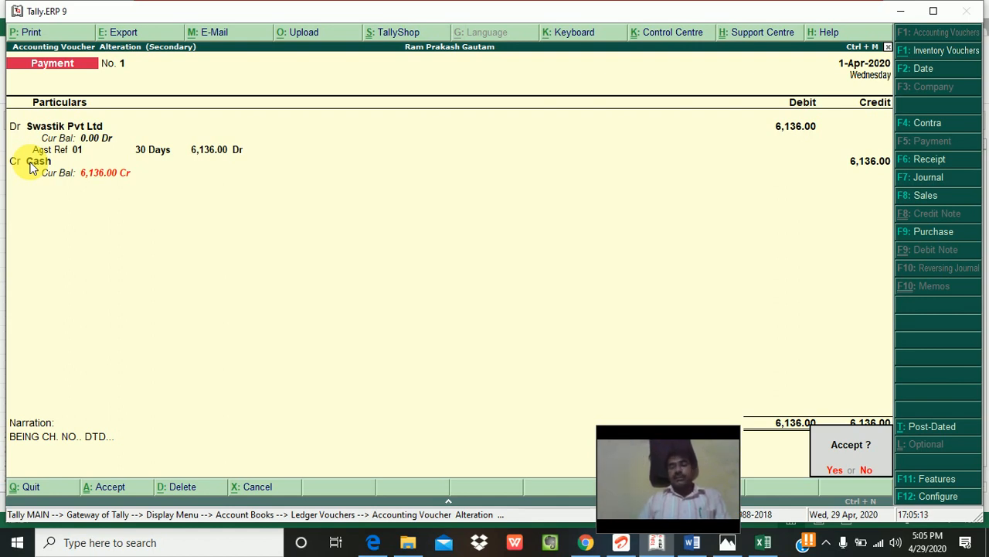
key("Escape")
key("Escape")
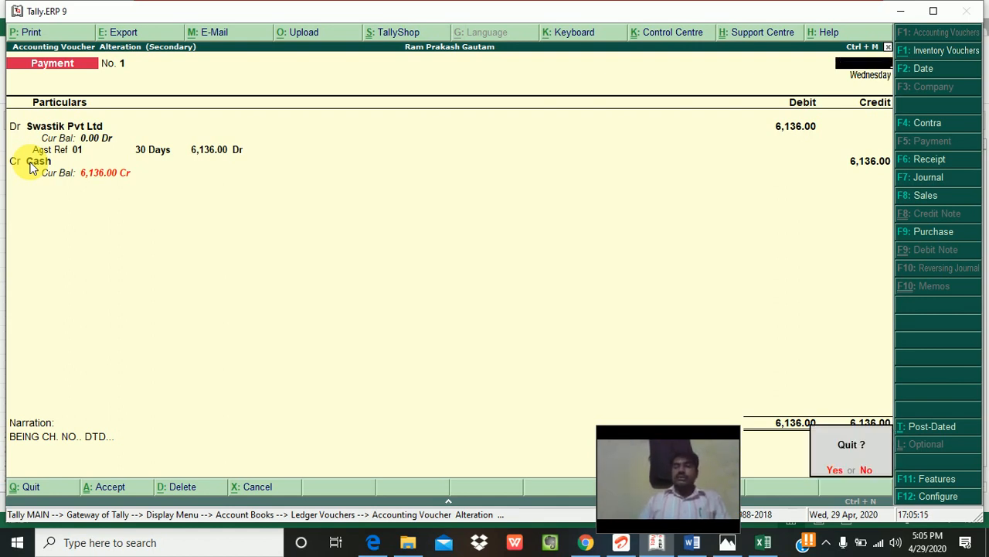
key("y")
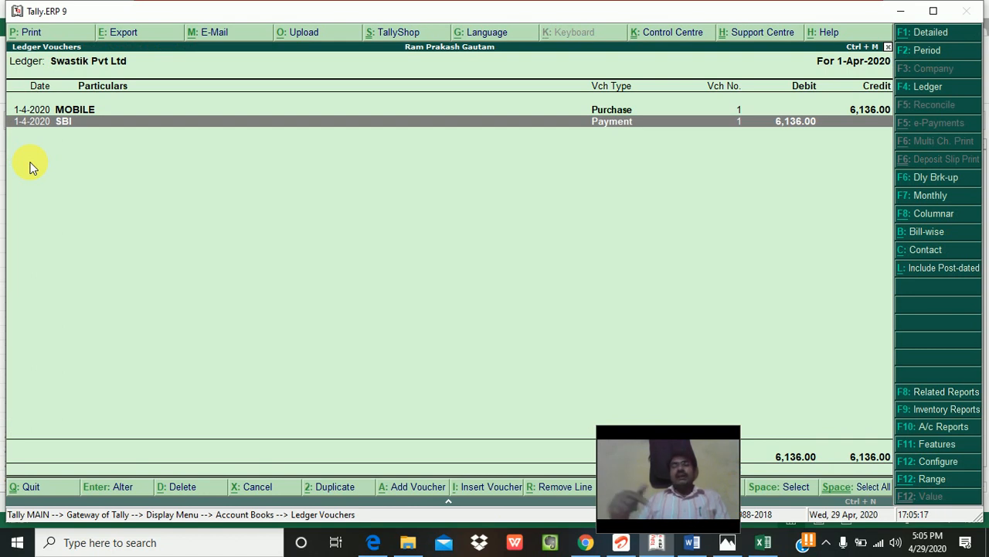
key("Escape")
key("Escape")
key("Escape")
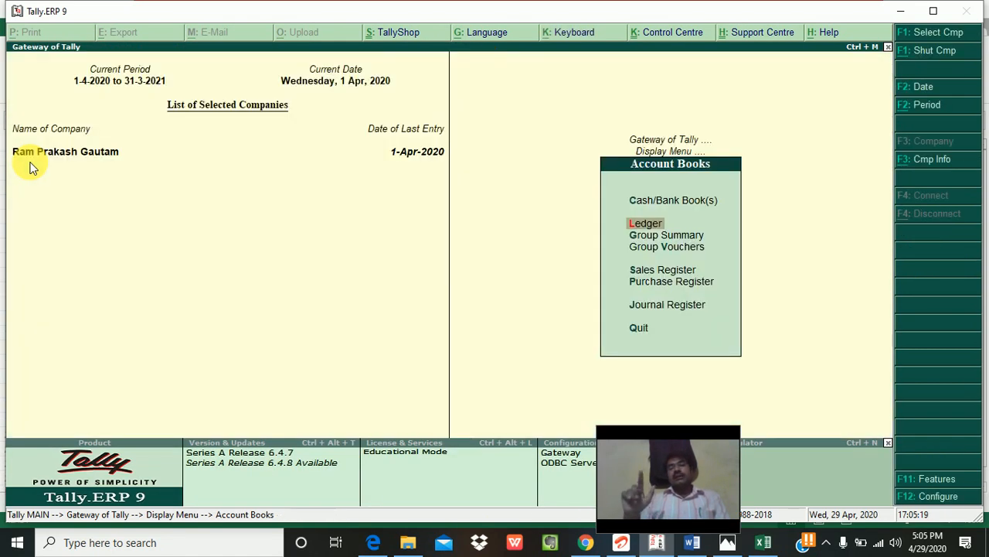
key("Escape")
key("Escape")
key("Escape")
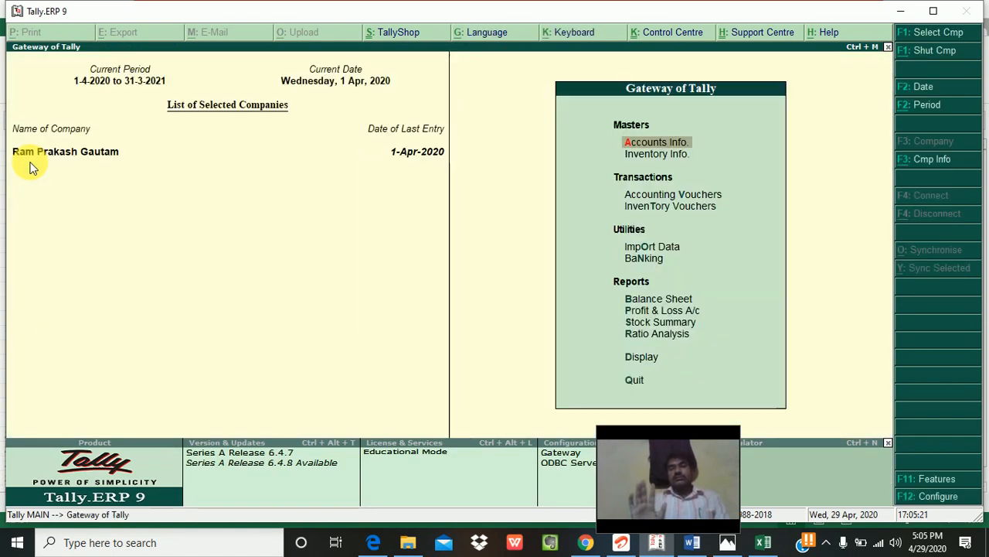